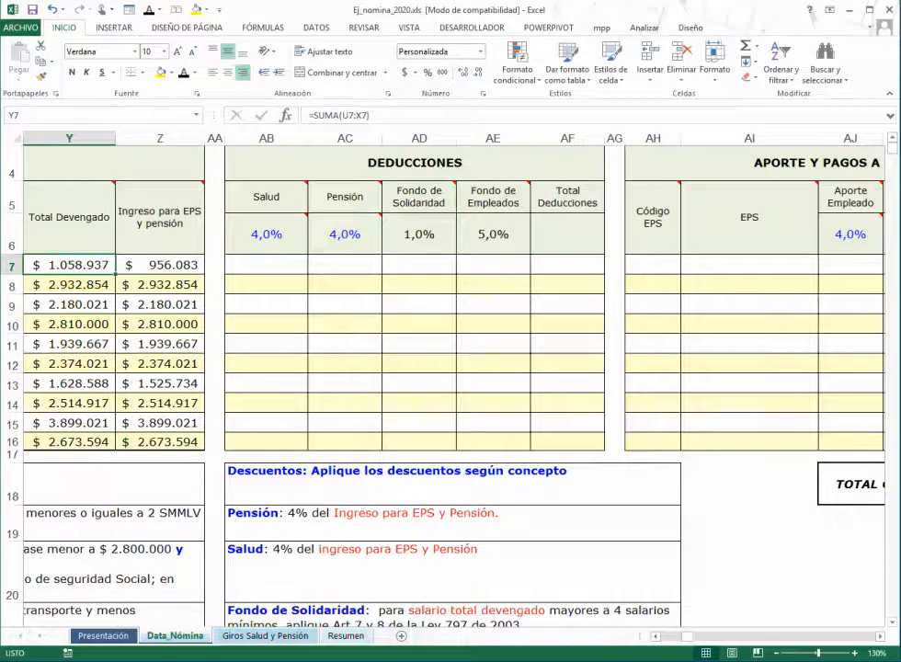
Widen the Pensión (AC) and Fondo de Solidaridad (AD) columns slightly in the Deducciones table
drag(382, 139, 392, 138)
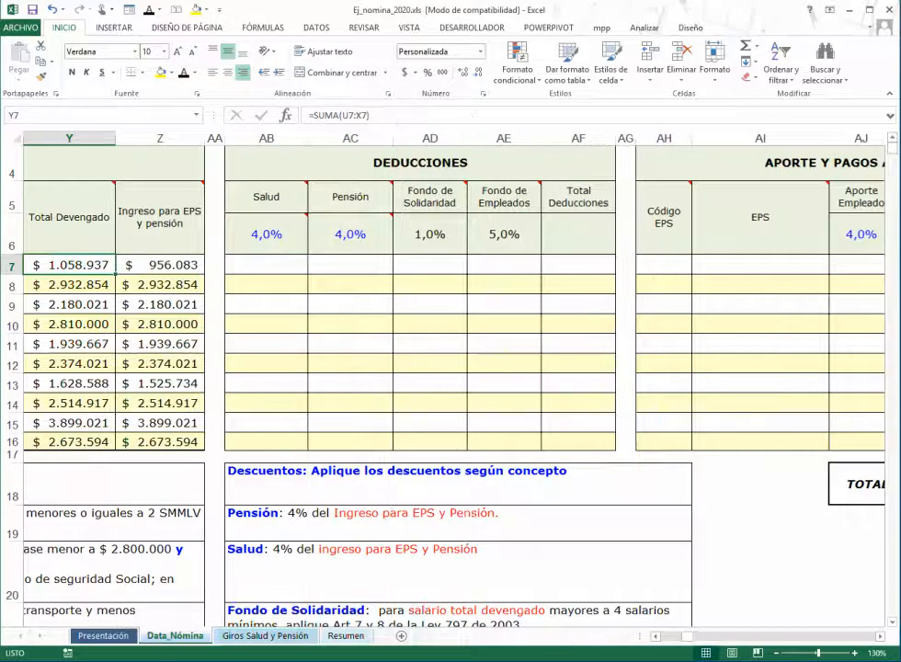
drag(467, 139, 475, 139)
scroll(367, 322, up, 1)
drag(350, 331, 351, 346)
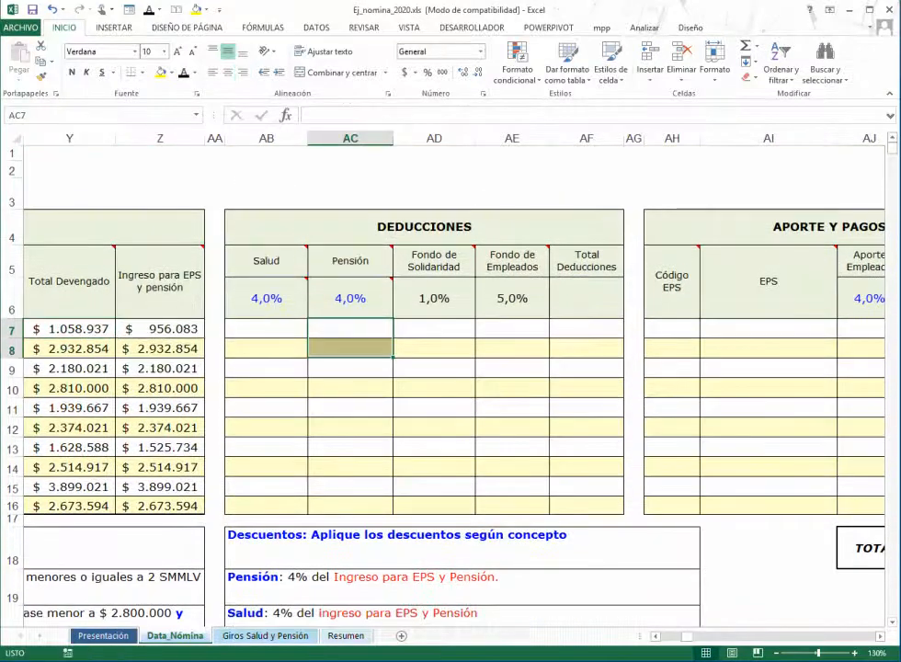
Review row 7 across the Ingresos columns and on through the Deducciones columns
click(161, 329)
key(Left)
key(Left)
key(Left)
key(Left)
key(Left)
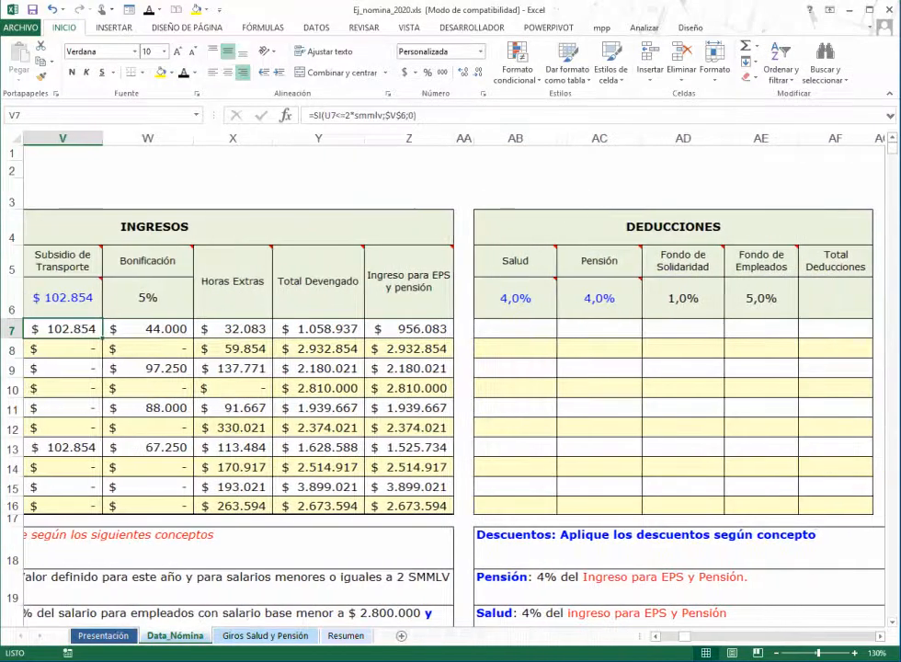
key(Right)
key(Right)
key(Right)
key(Right)
key(Right)
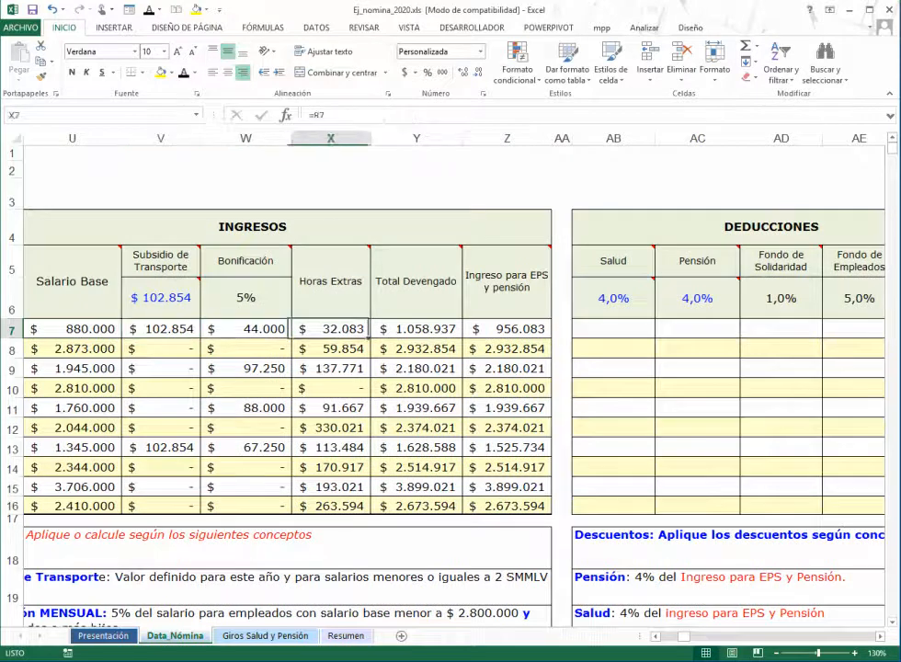
key(Right)
key(Right)
key(Right)
key(Right)
key(Right)
key(Right)
key(Right)
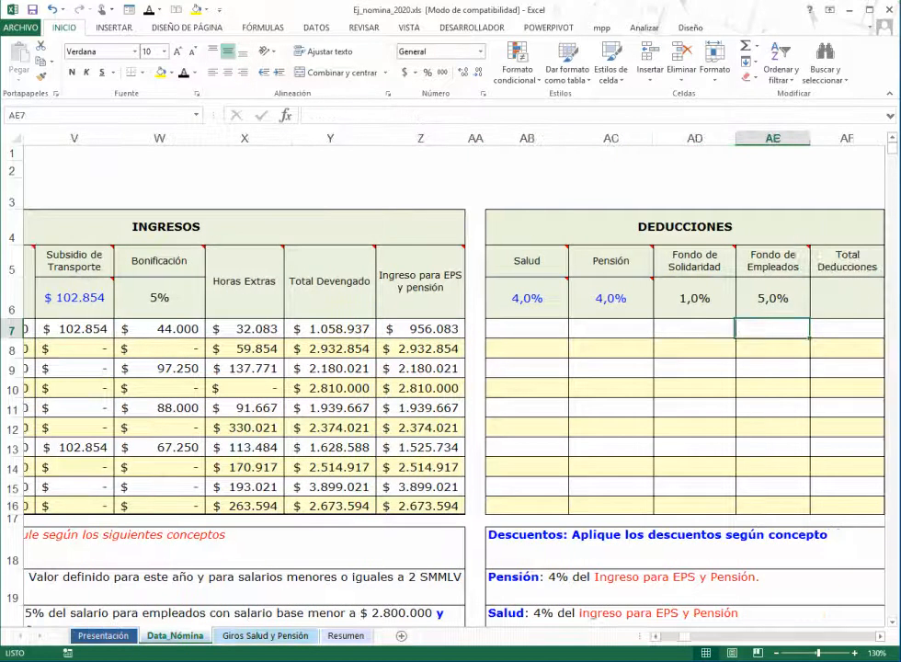
key(Right)
key(Right)
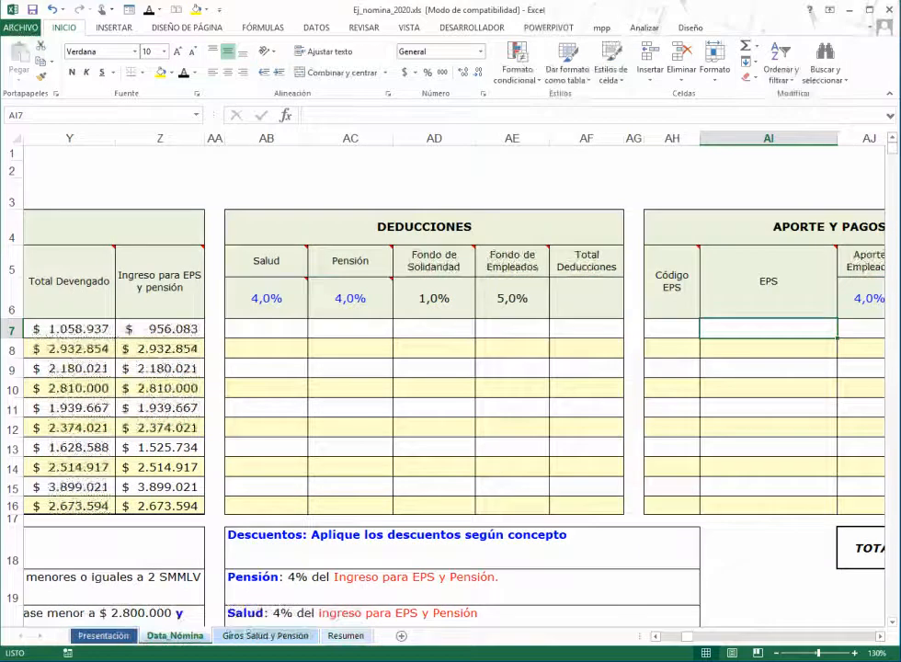
Examine the cell comments and the formulas behind the Salud and Pensión percentages in AB6 and AC6
click(266, 328)
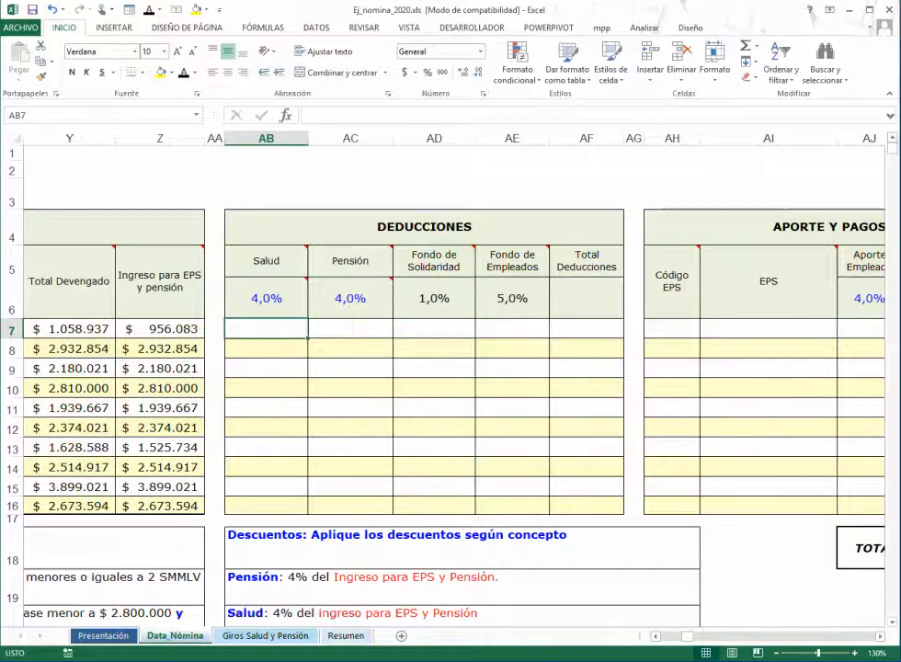
mouse_move(266, 262)
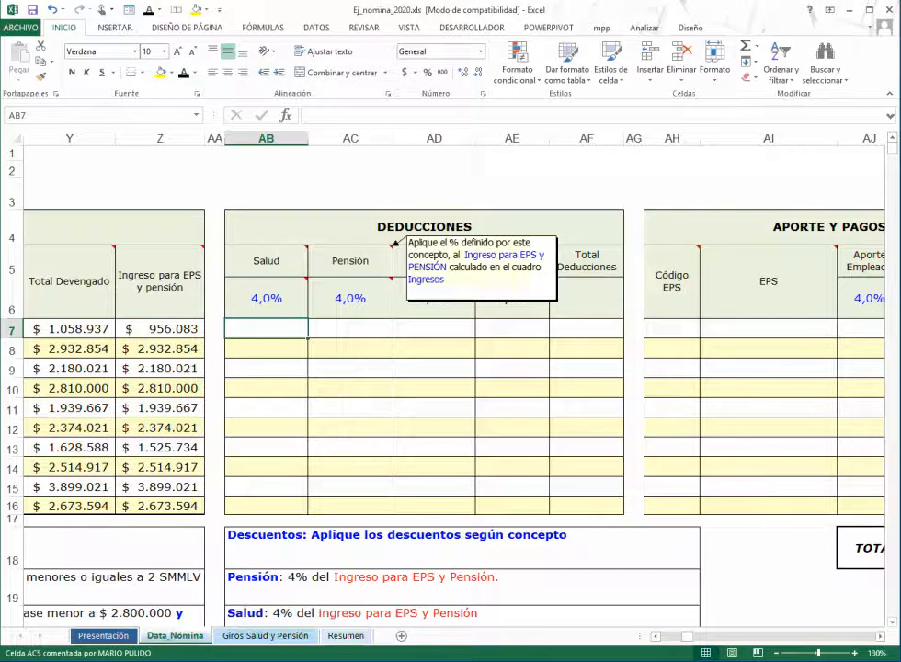
mouse_move(275, 296)
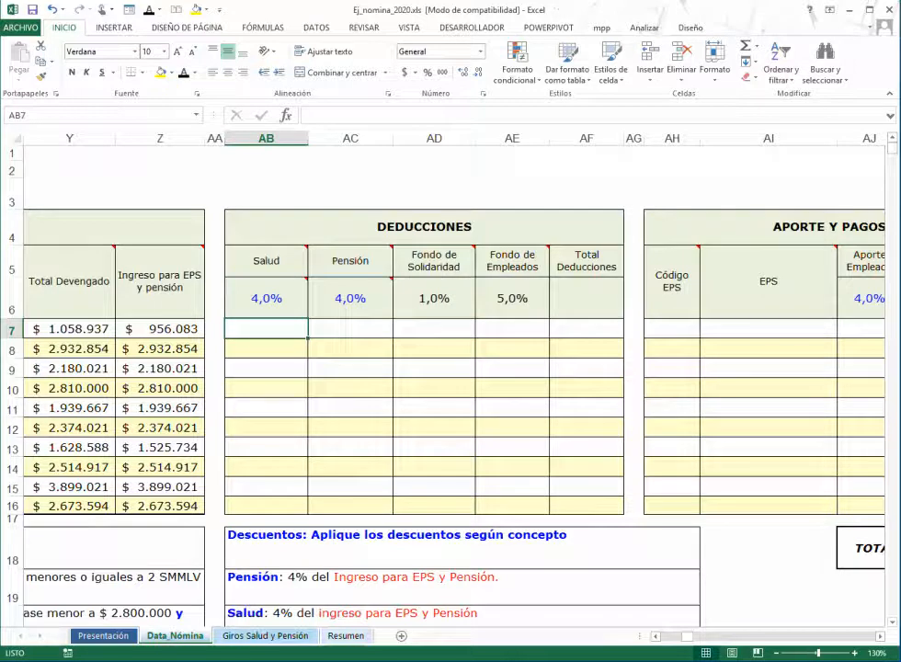
click(264, 297)
text(=F22)
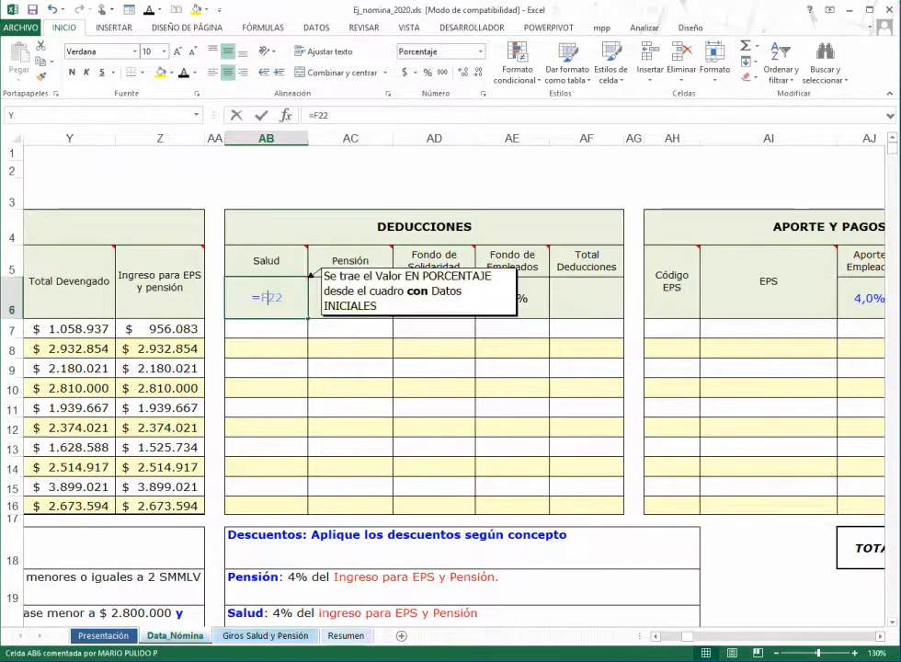
key(Return)
click(361, 297)
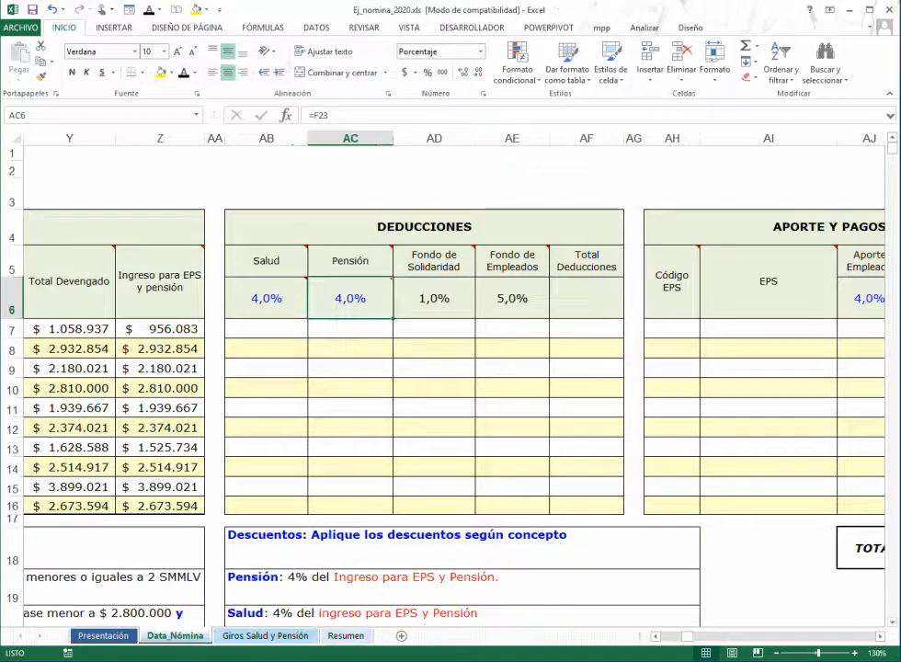
text(=F23)
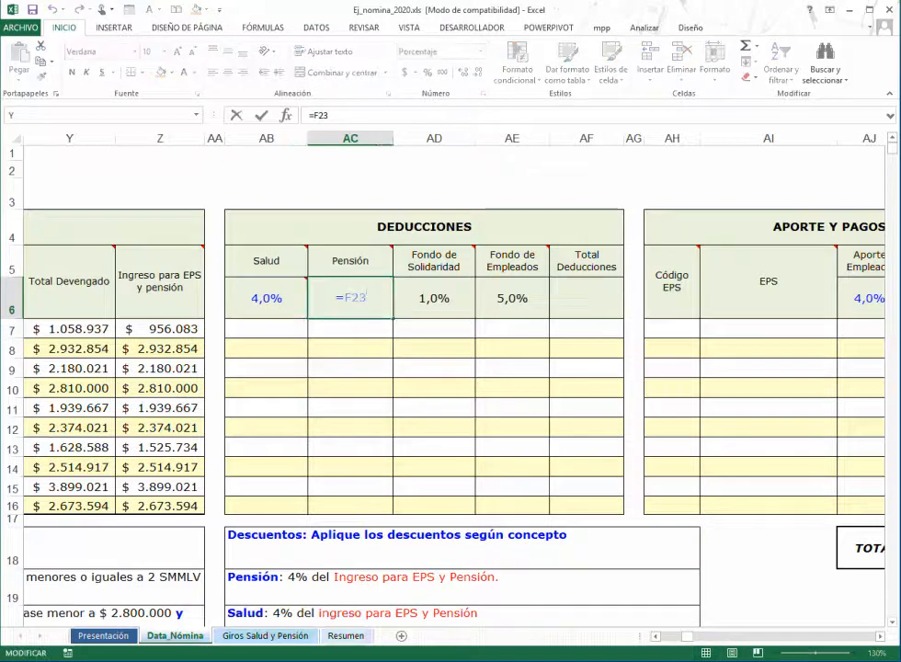
key(ctrl+Return)
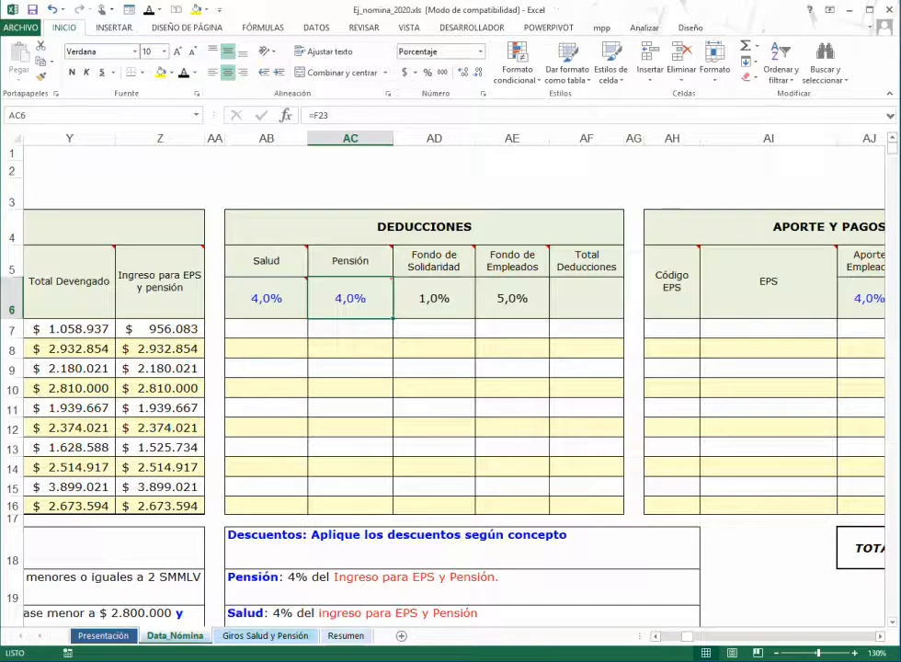
click(266, 299)
click(350, 299)
Build the first Salud deduction formula in AB7 as =Z7*AB6, multiplying the EPS and pension income by the Salud percentage
click(267, 328)
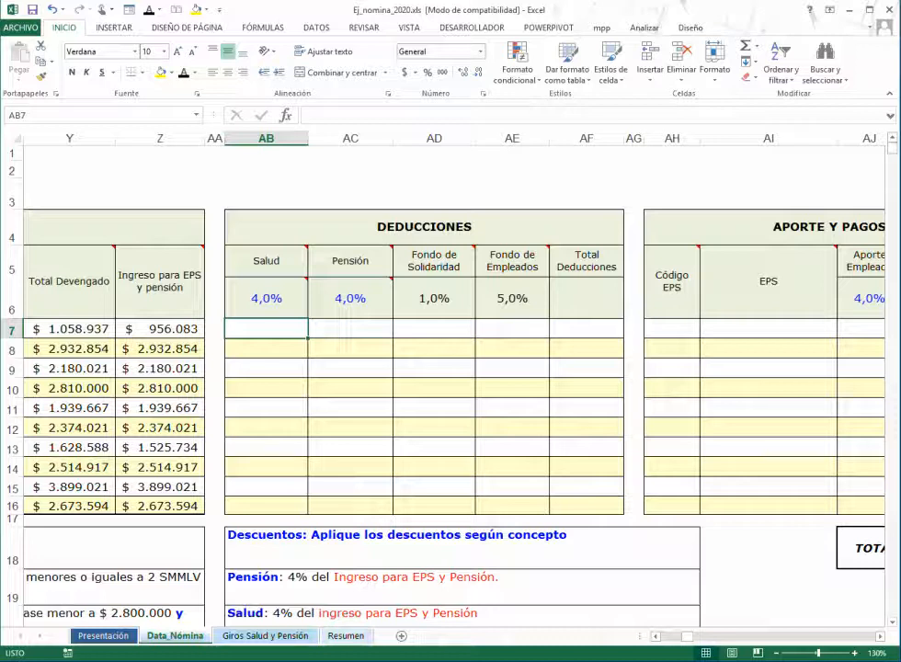
text(=)
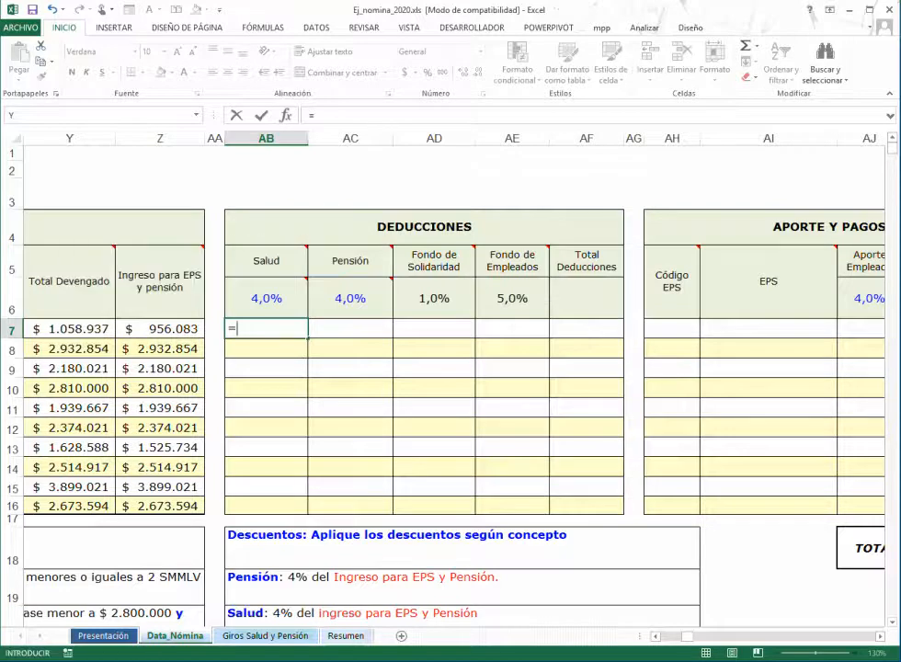
click(160, 328)
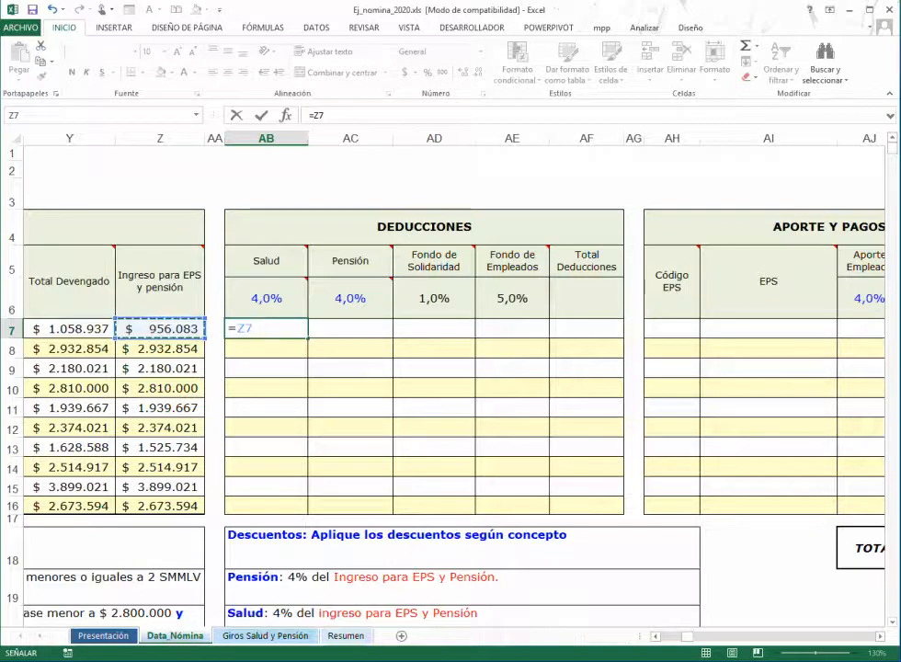
text(*)
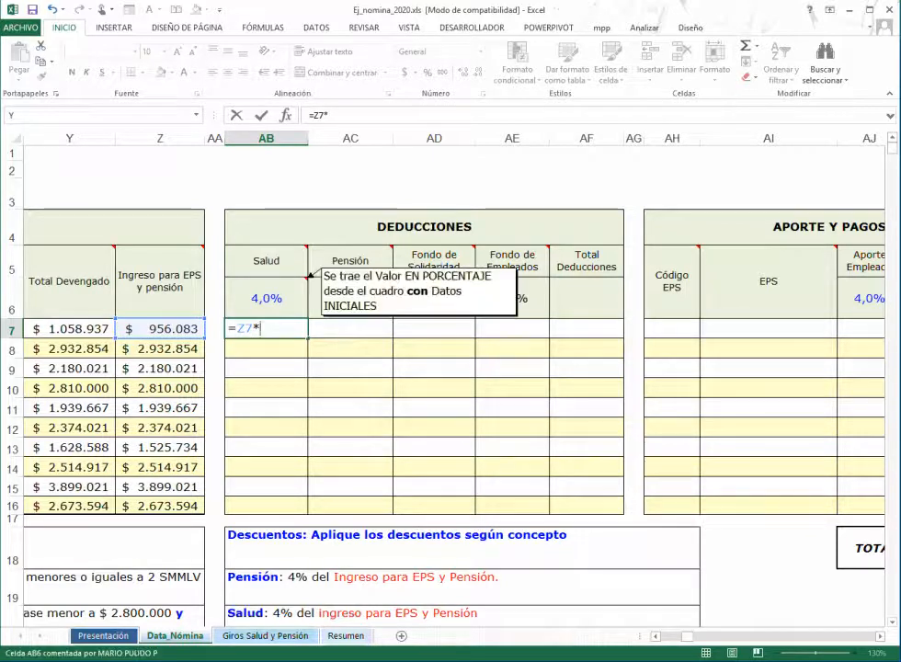
click(266, 296)
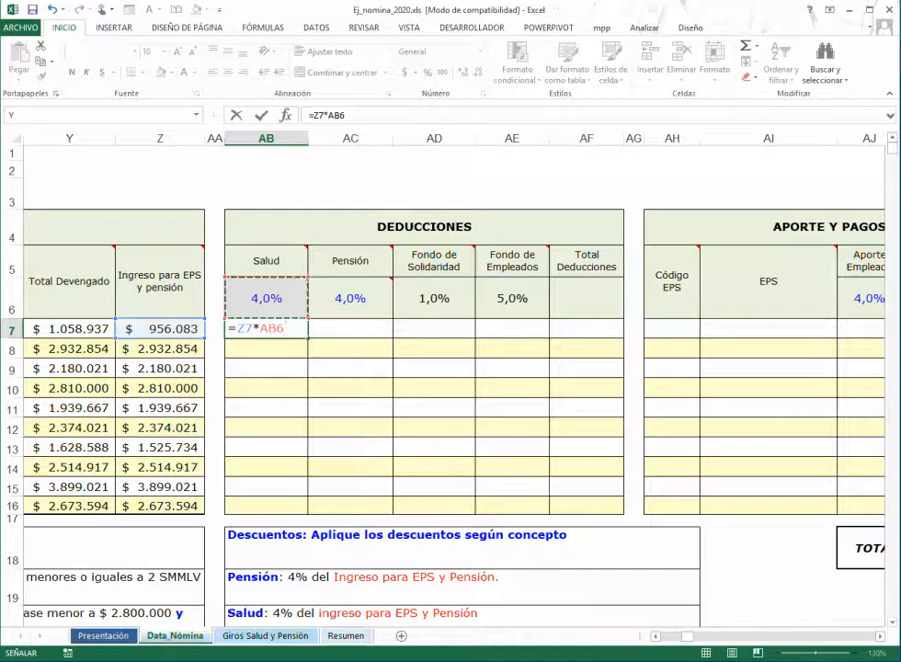
Lock only the column of the income reference in the AB7 formula, making it $Z7
key(F2)
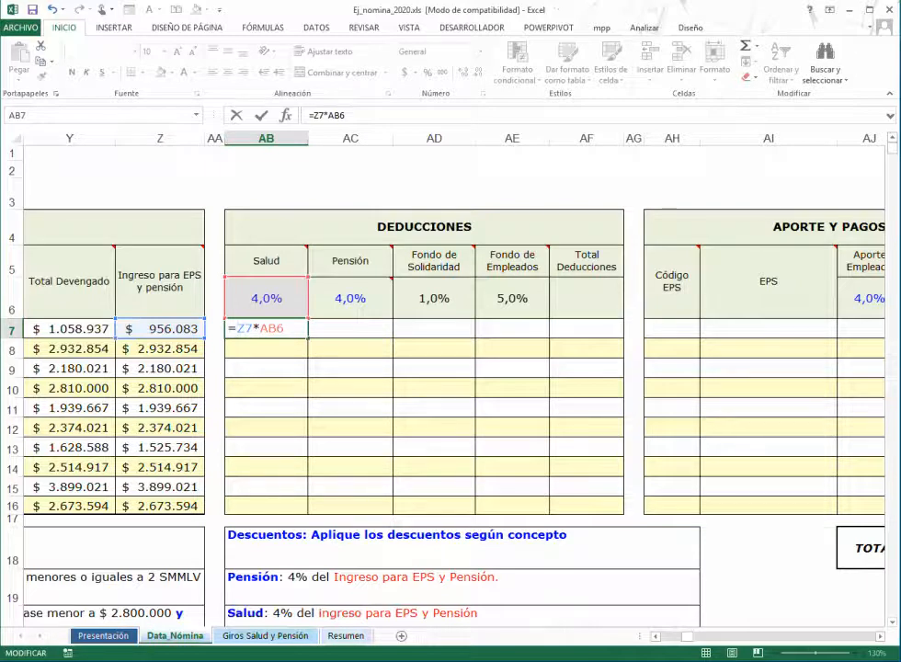
key(F4)
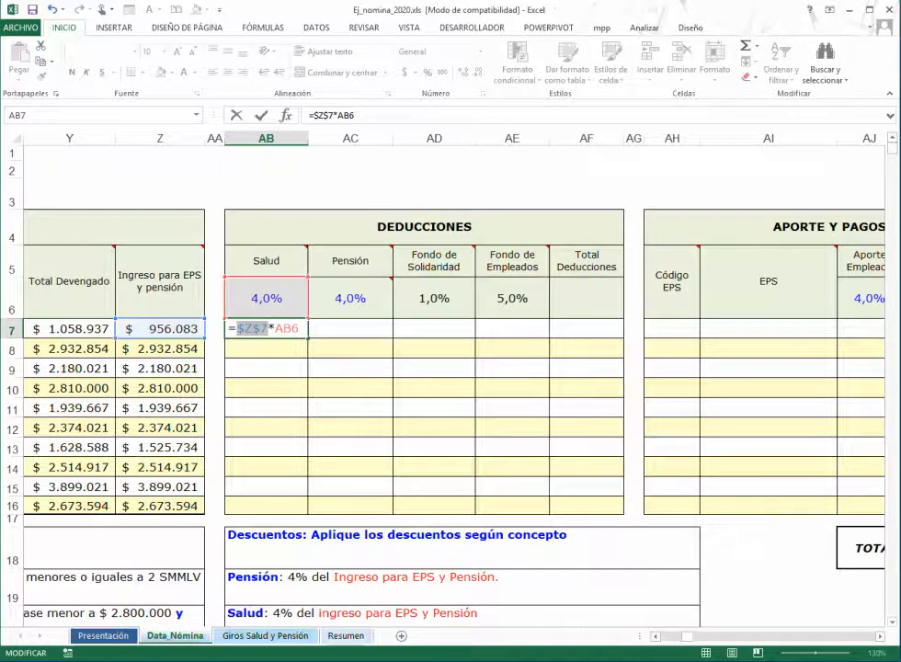
key(F4)
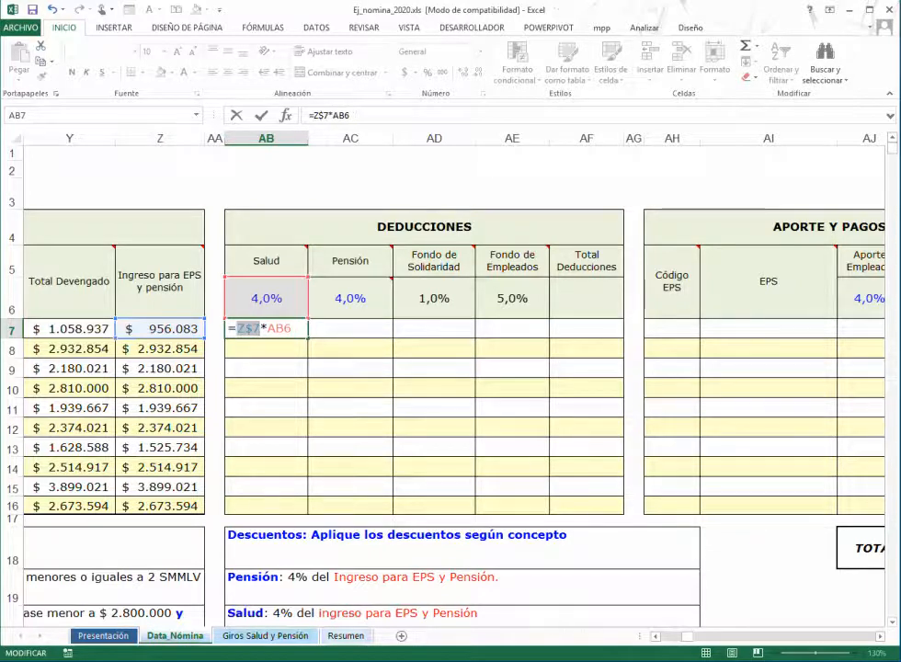
key(F4)
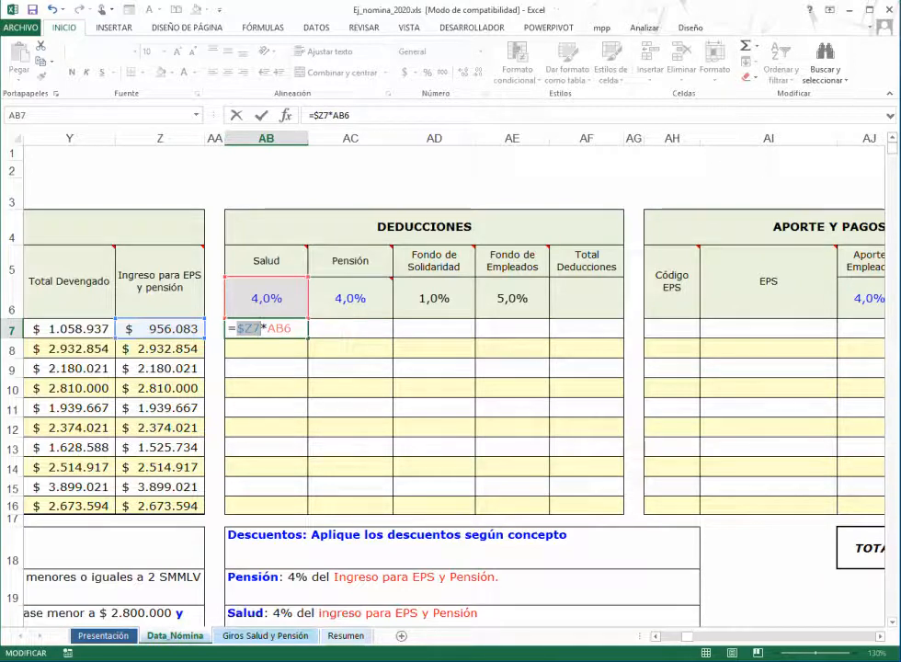
Lock only the row of the percentage reference as AB$6 and commit the AB7 formula =$Z7*AB$6
click(284, 328)
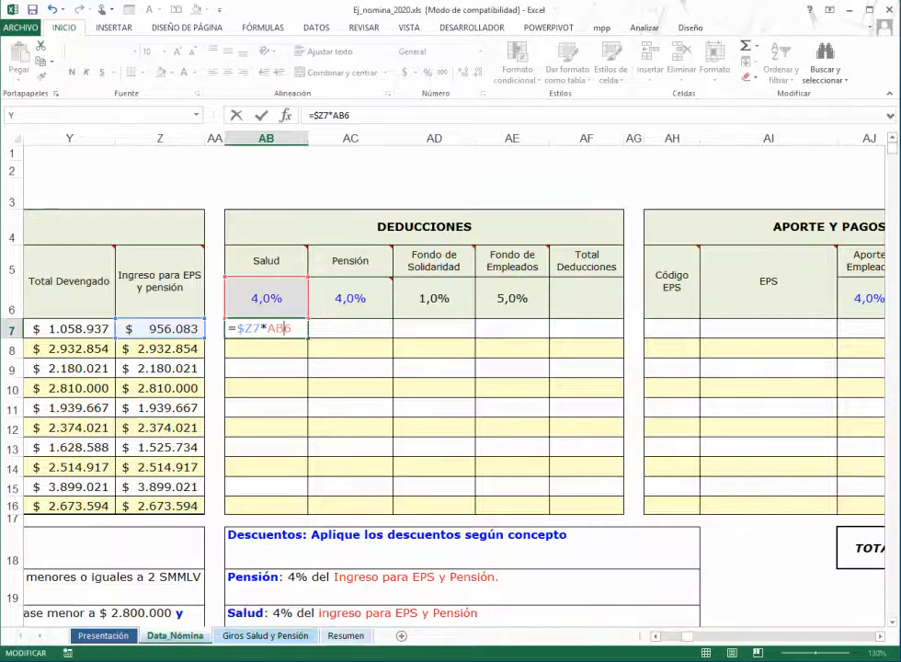
mouse_move(266, 299)
key(F4)
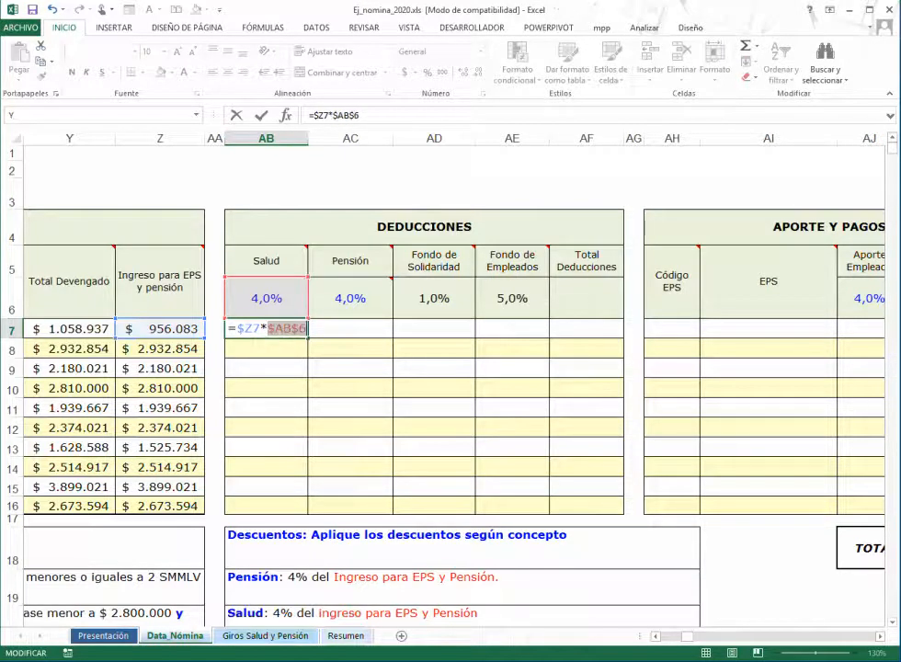
key(F4)
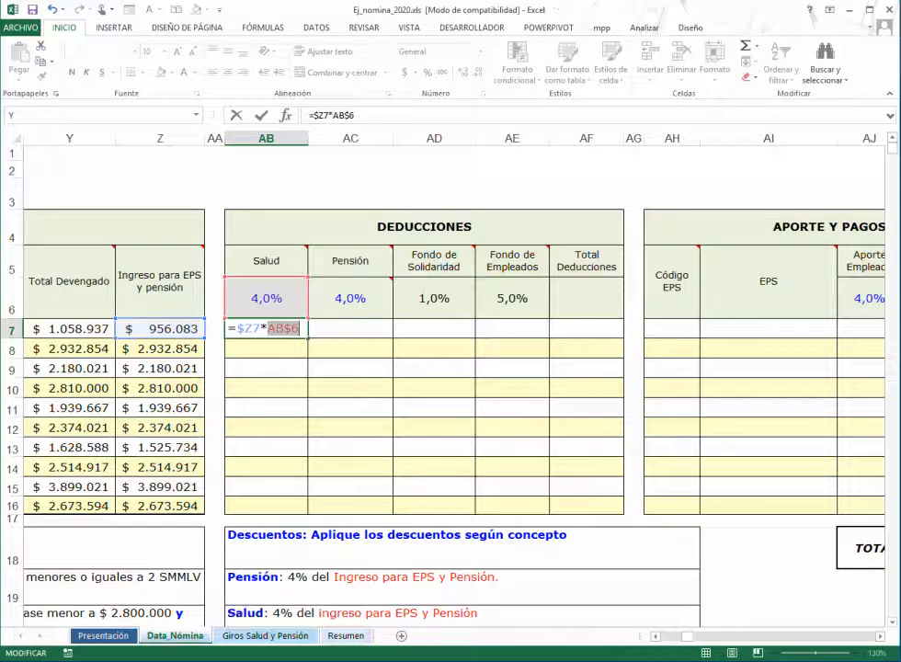
click(285, 328)
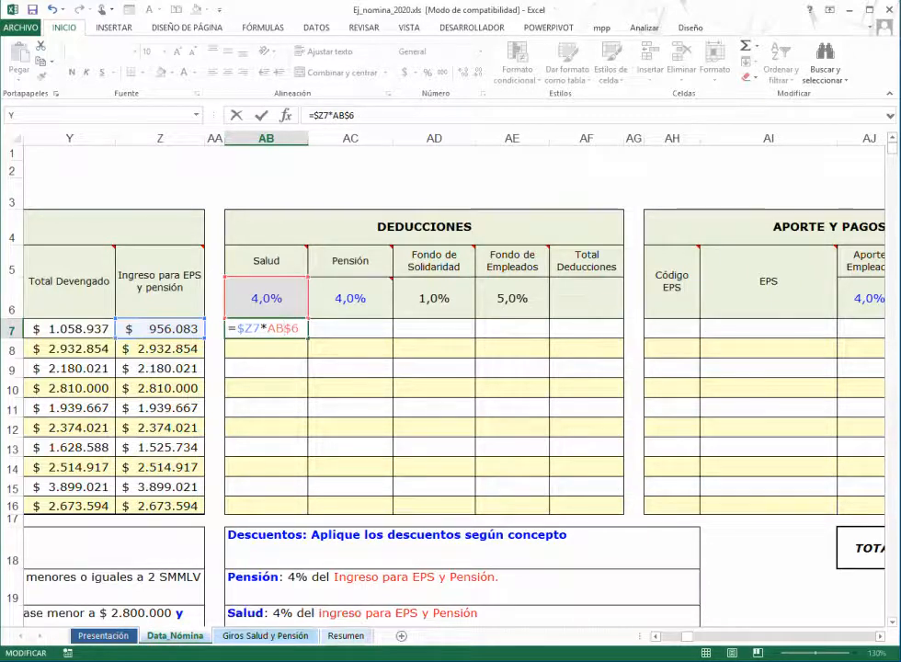
key(Return)
Fill the AB7 formula across AB7:AC16 and widen columns AB and AC so all amounts fit
key(Up)
drag(308, 338, 386, 508)
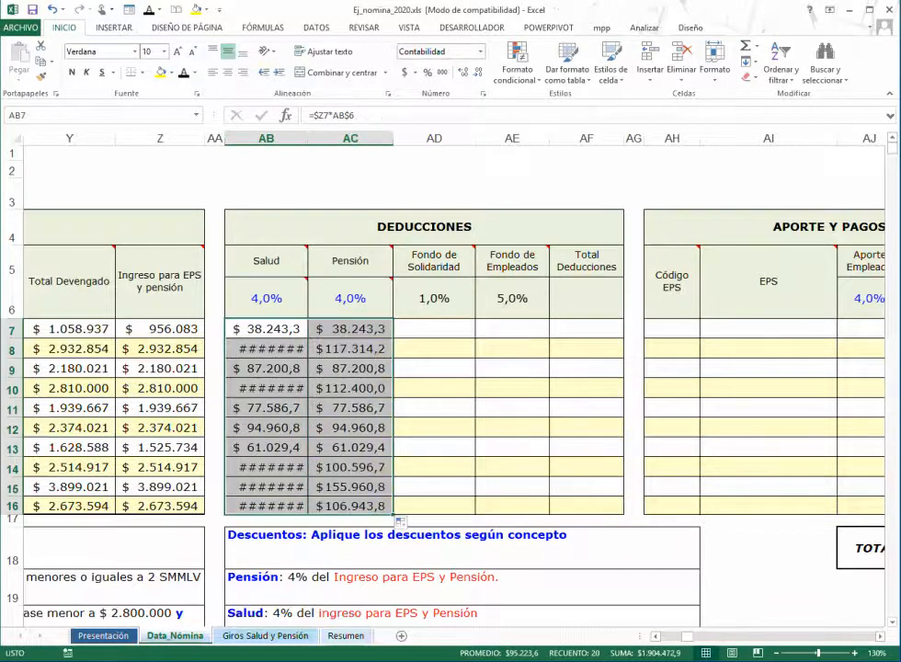
drag(308, 138, 320, 138)
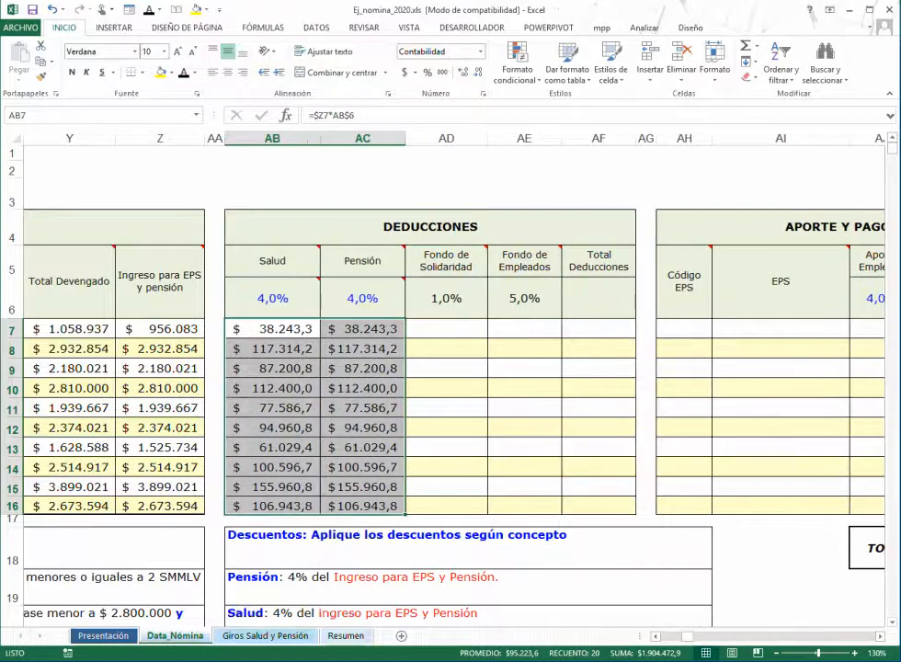
click(279, 427)
drag(405, 138, 412, 138)
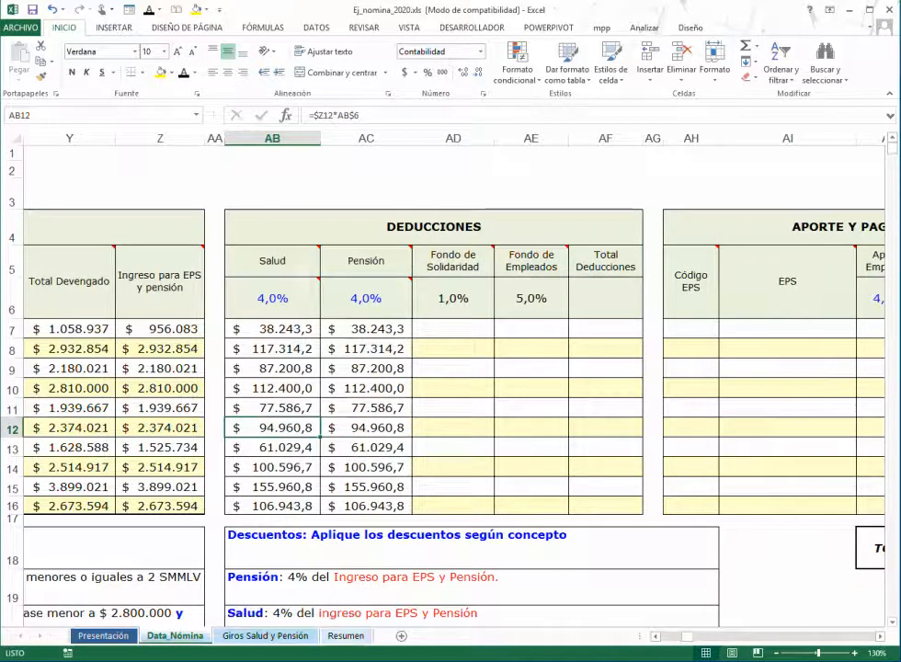
Check the cell references in the copied Salud and Pensión formulas in AB8, AB14, AC14 and AC10
double_click(284, 348)
key(Escape)
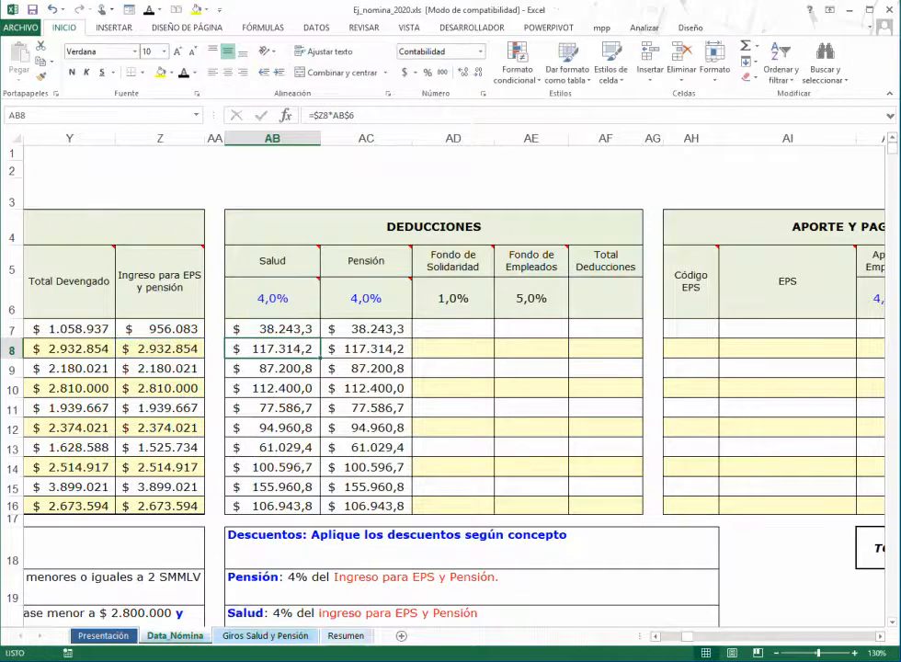
double_click(277, 467)
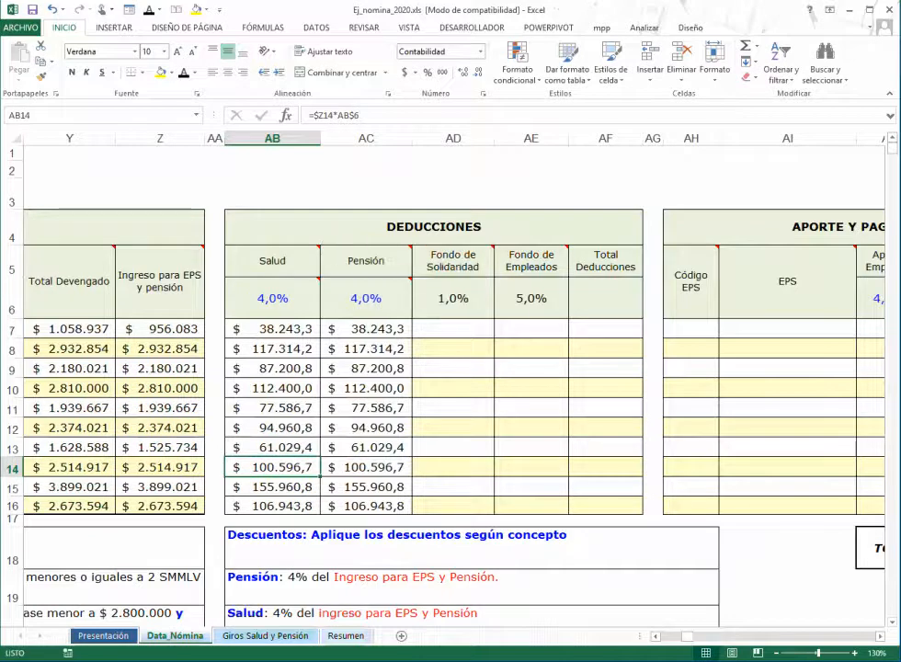
key(Right)
key(F2)
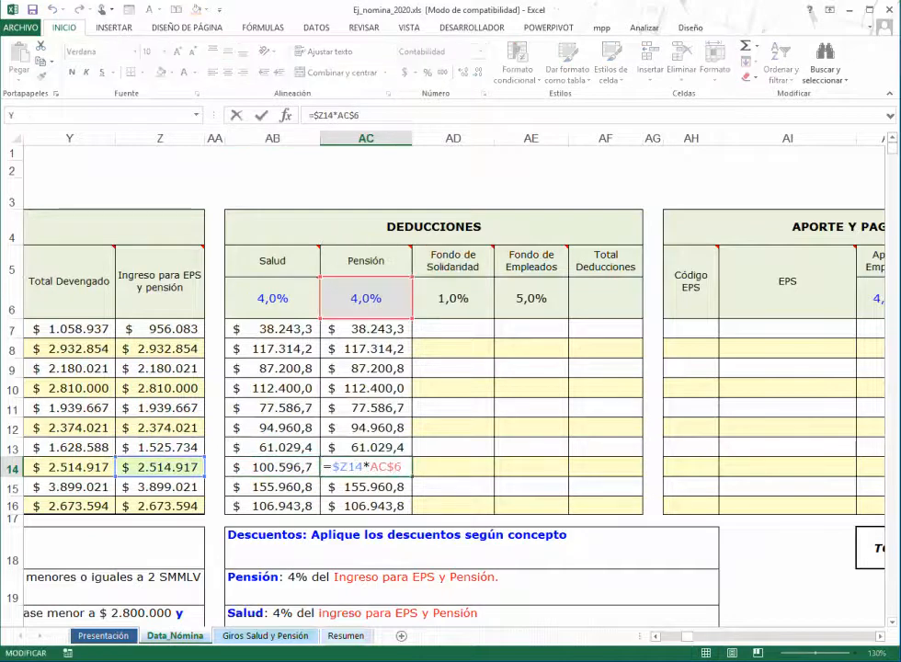
key(Escape)
double_click(364, 388)
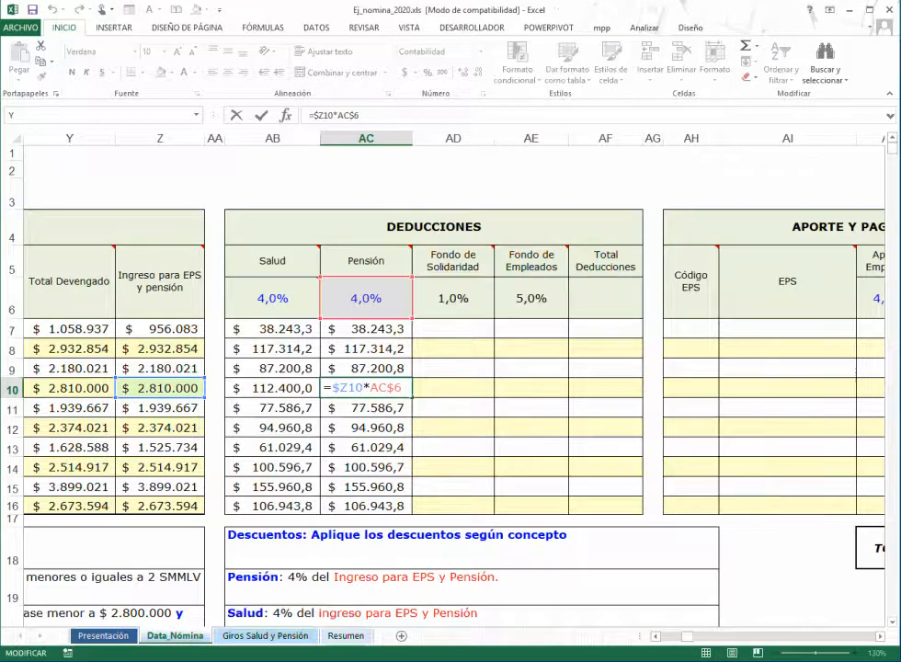
key(Escape)
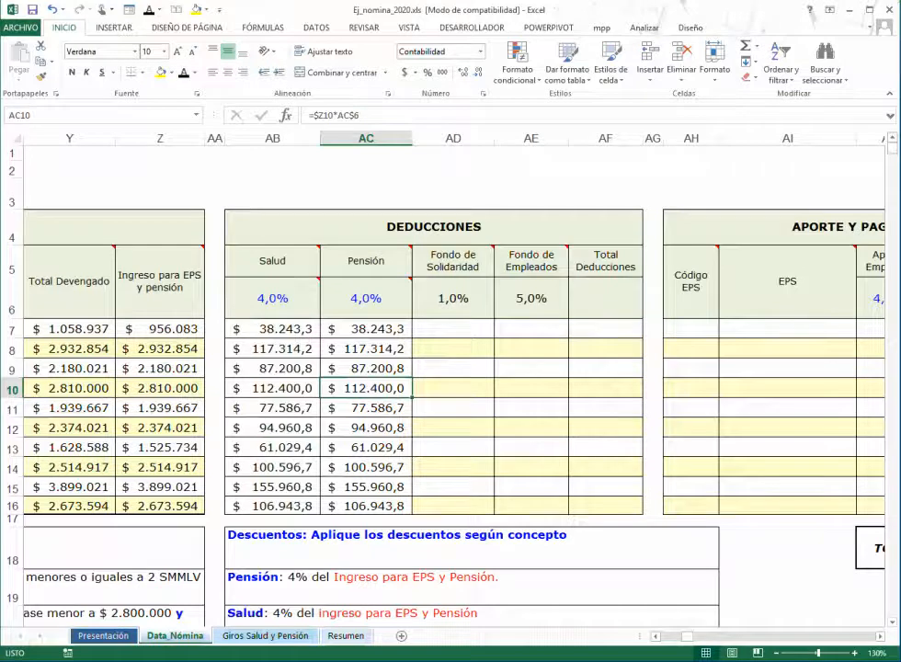
Widen the Fondo de Solidaridad column (AD) a little more
drag(494, 138, 501, 137)
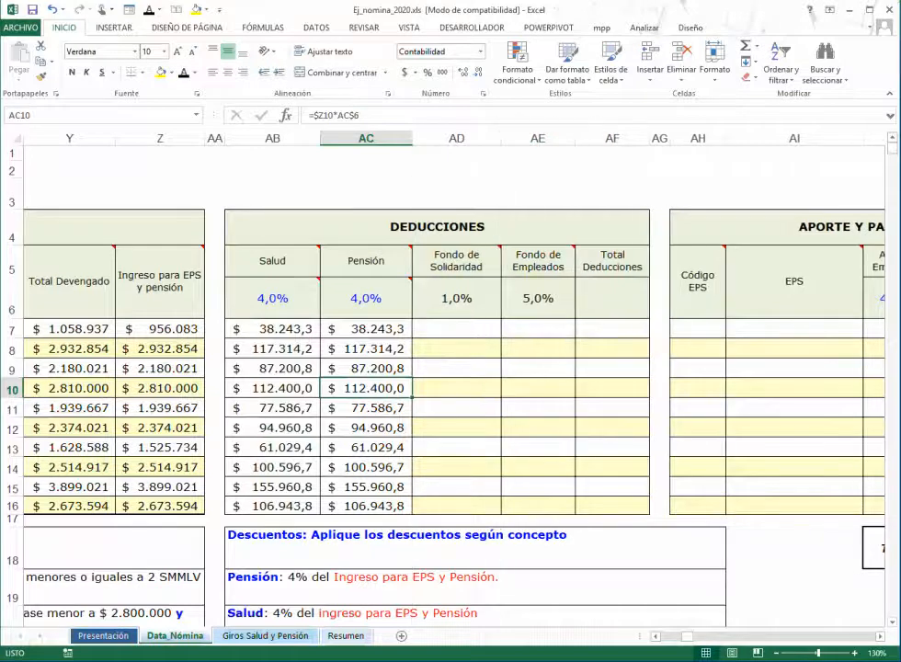
Widen the Fondo de Empleados (AE) and Total Deducciones (AF) columns slightly
drag(576, 138, 589, 138)
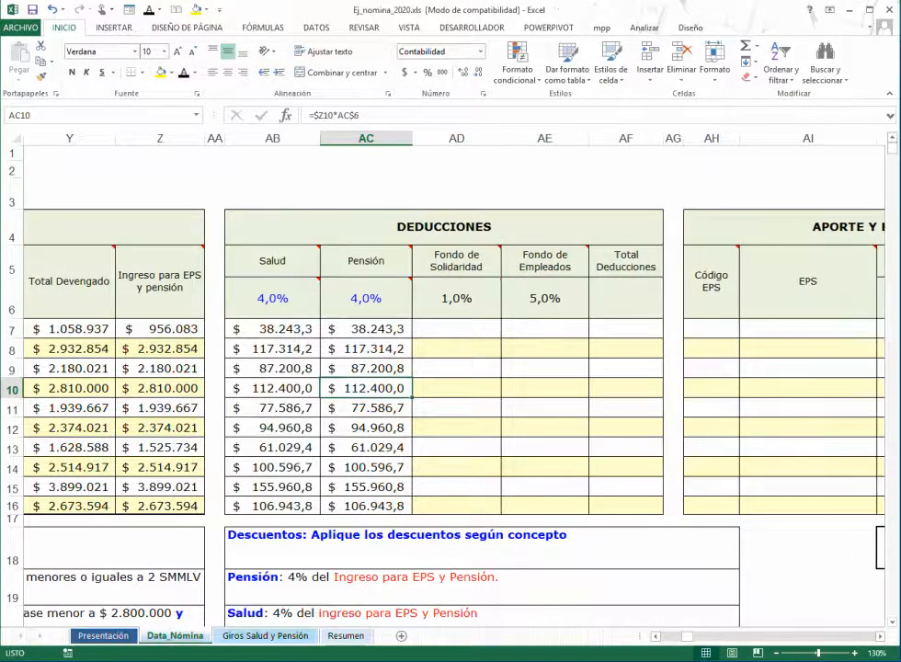
drag(663, 138, 674, 138)
Read the comment on the Fondo de Solidaridad heading and its calculation rule in AB21 below the deductions table
click(456, 330)
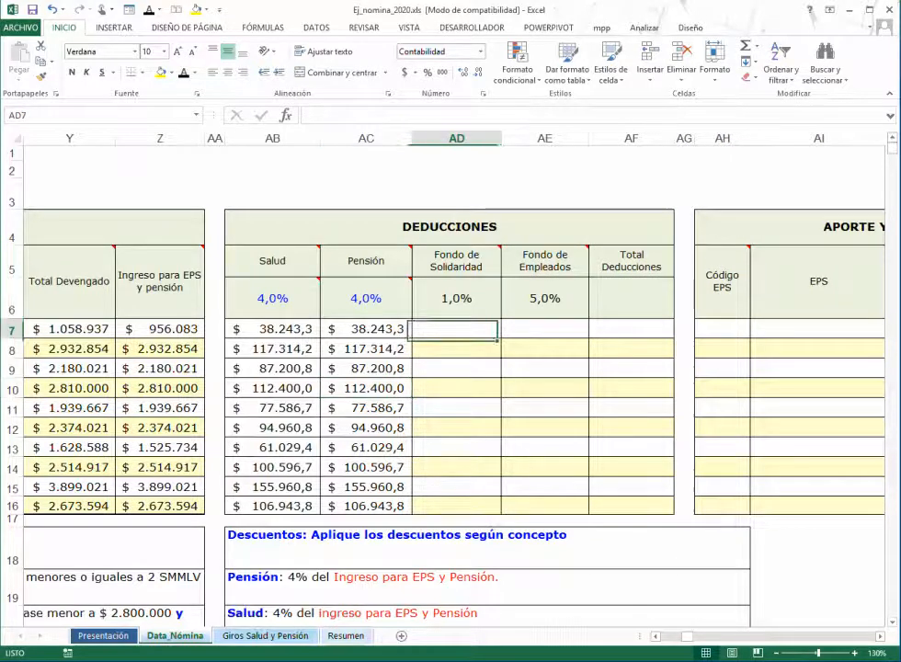
mouse_move(459, 261)
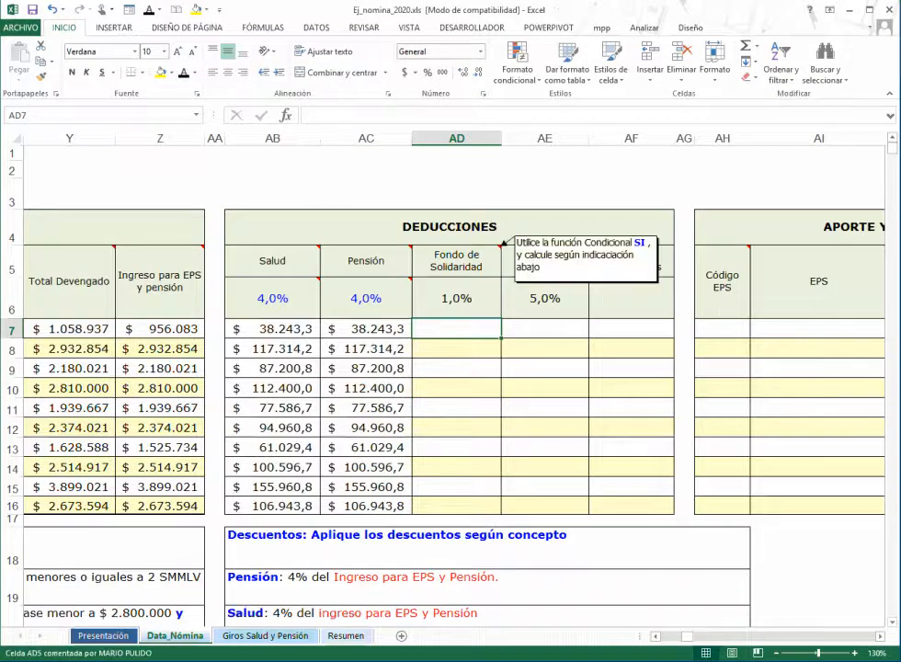
scroll(441, 331, down, 2)
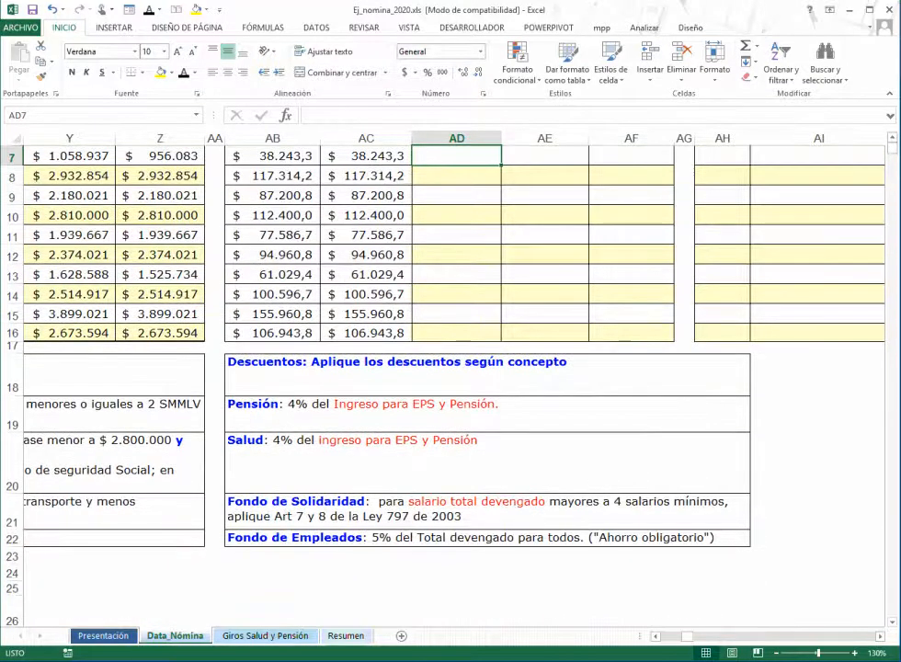
click(469, 510)
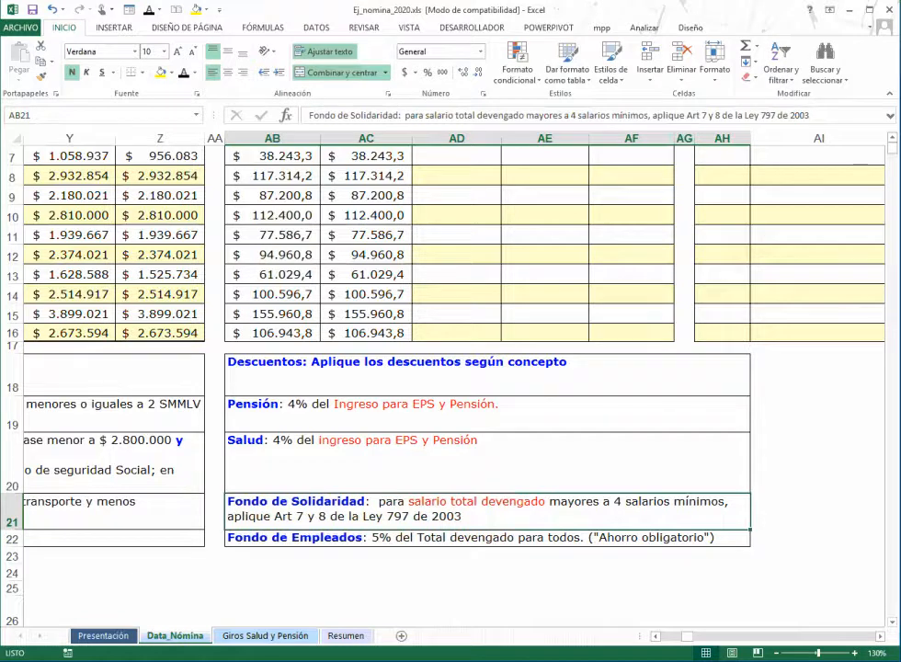
scroll(451, 368, up, 1)
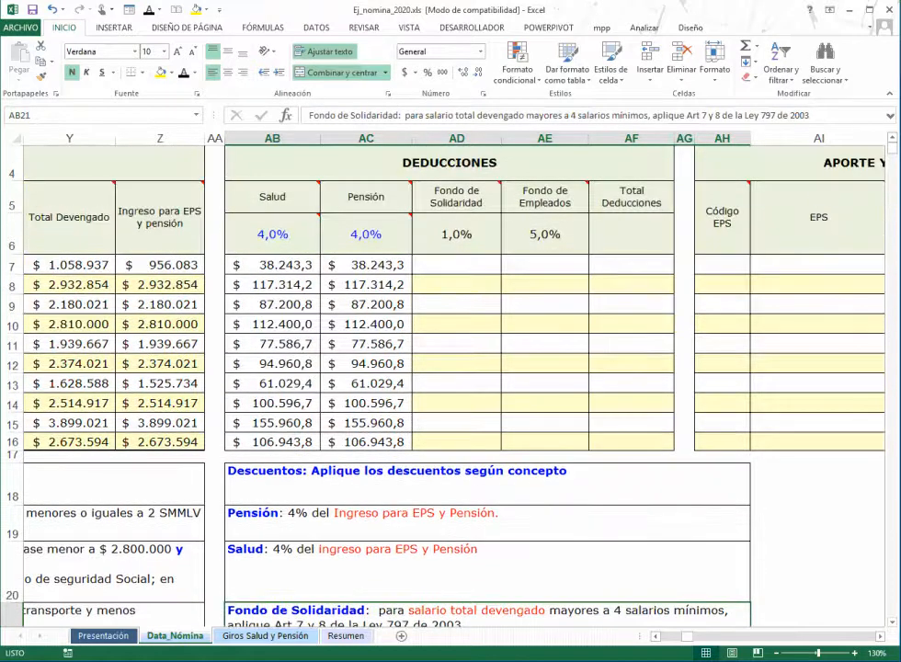
scroll(450, 368, down, 1)
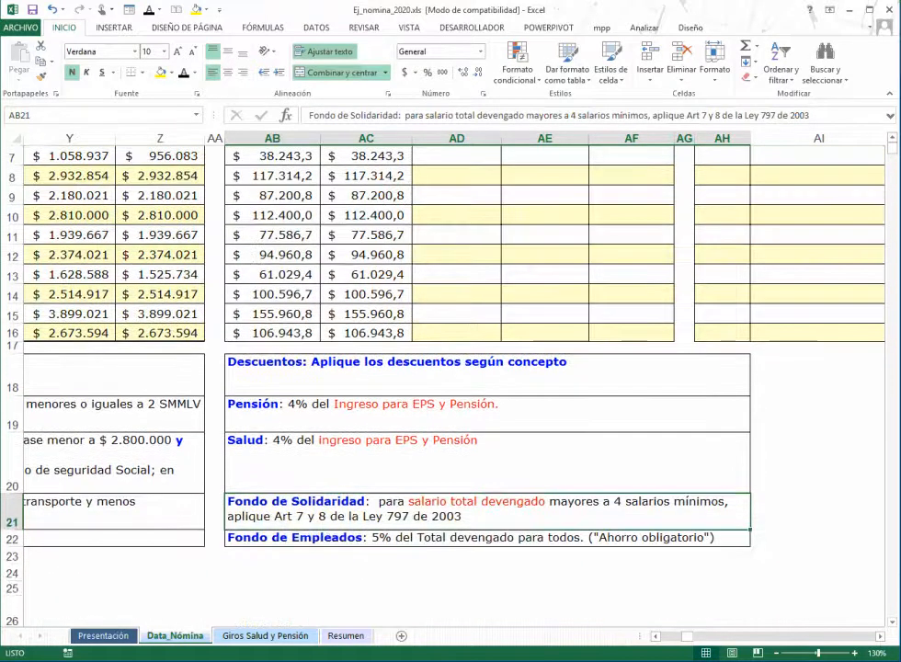
scroll(450, 368, up, 1)
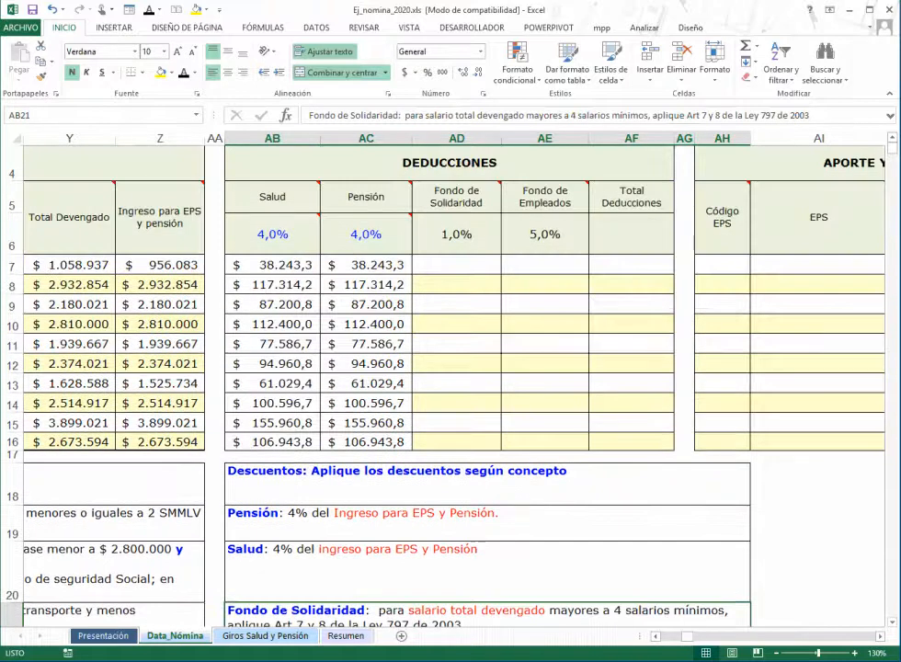
Insert the SI function in AD7, choosing it from the recently used functions
click(456, 264)
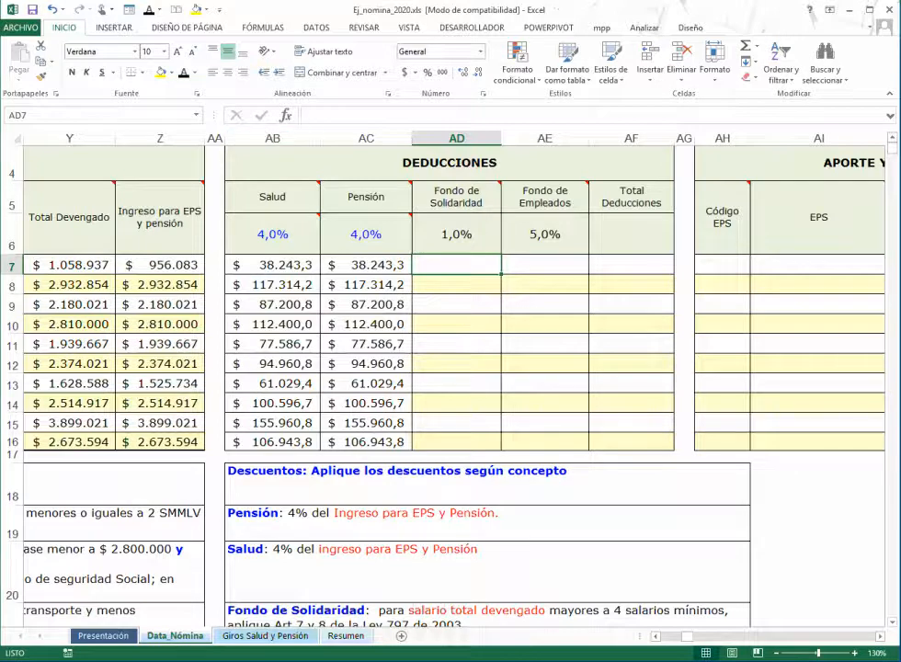
key(shift+F3)
click(678, 402)
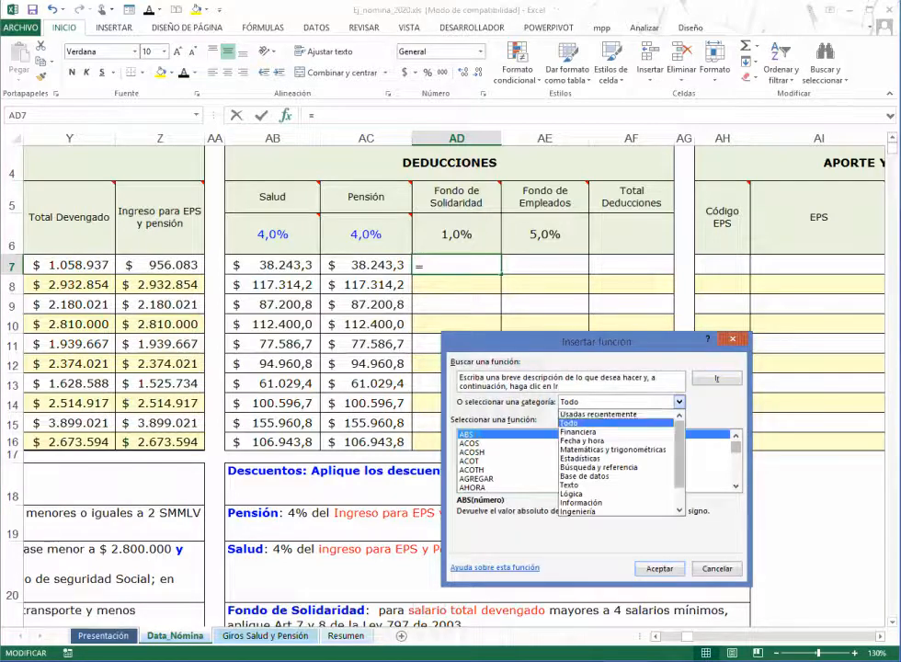
click(600, 413)
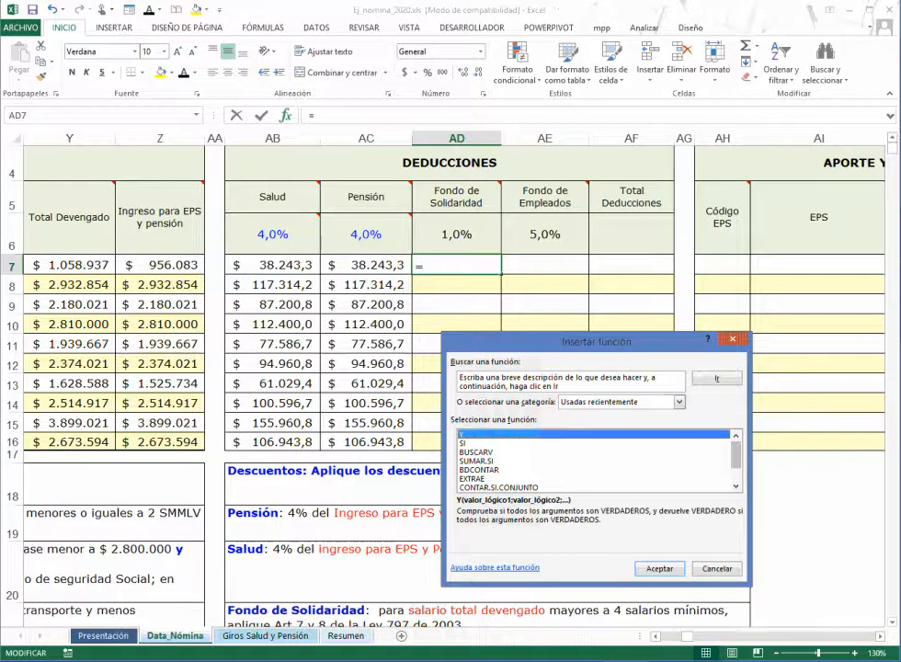
double_click(464, 443)
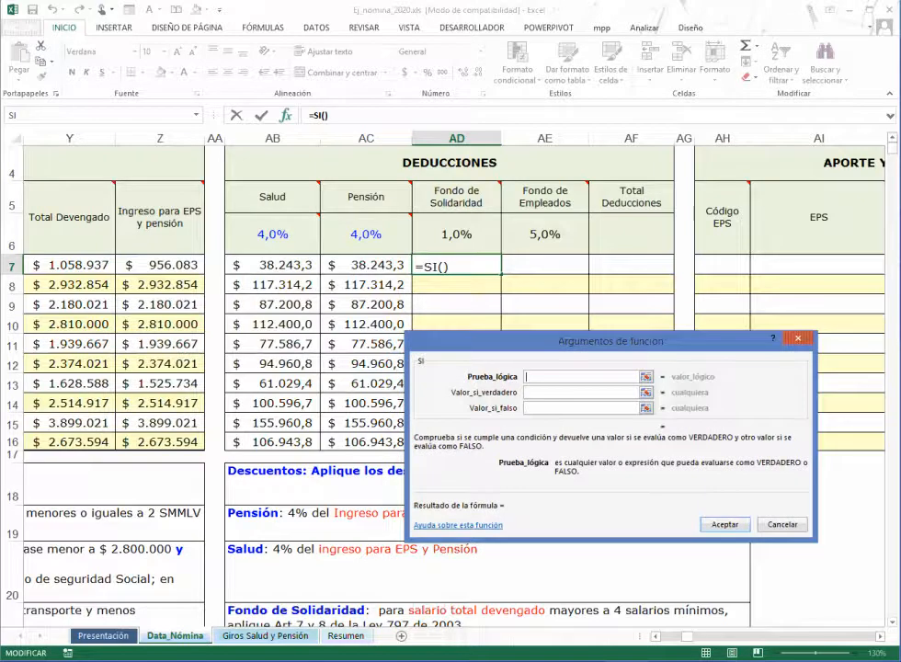
Set the logical test of the SI function to Y7>4*smmlv, pasting the defined name smmlv
click(70, 266)
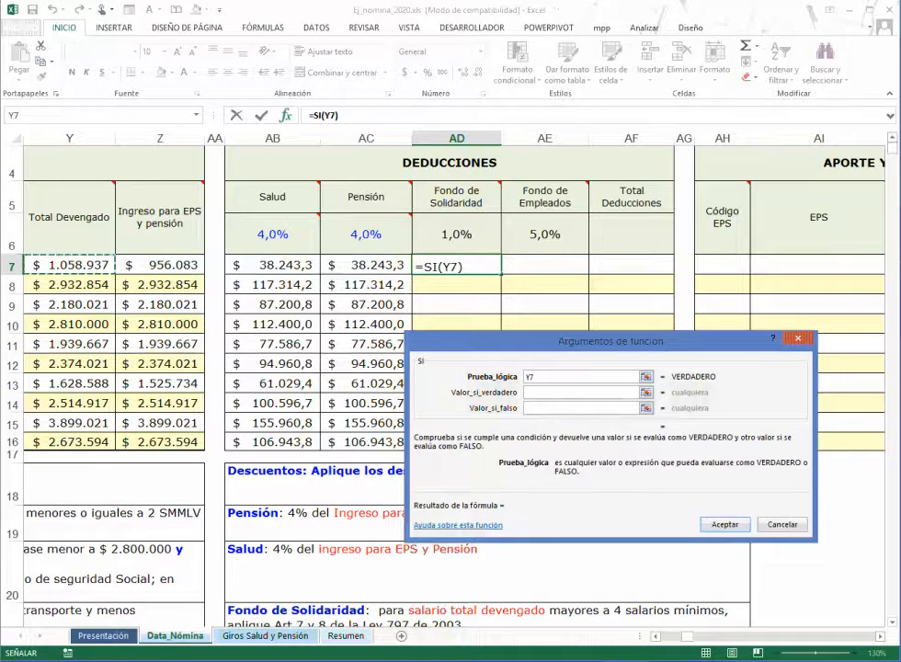
text(>)
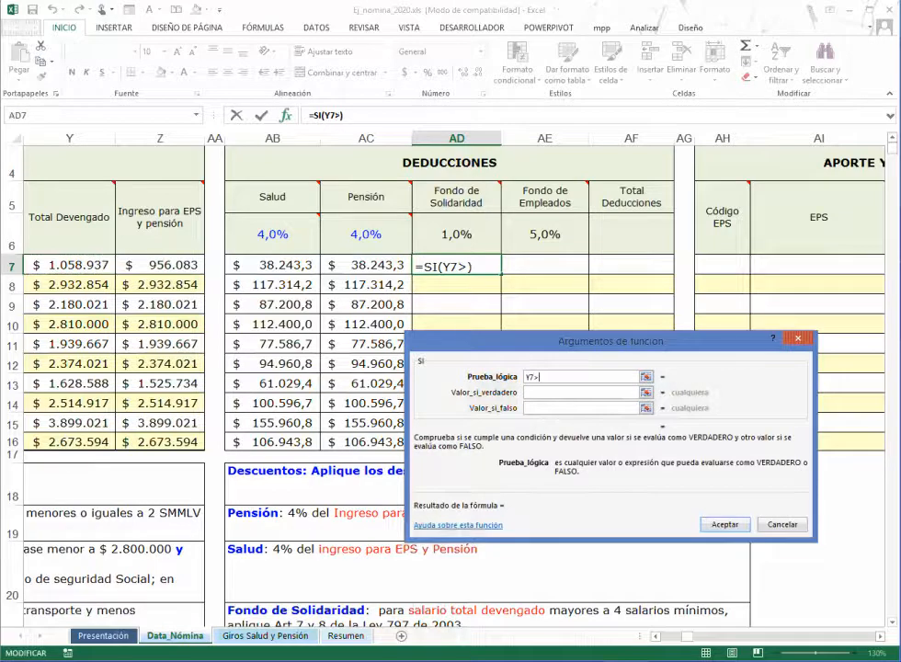
text(4)
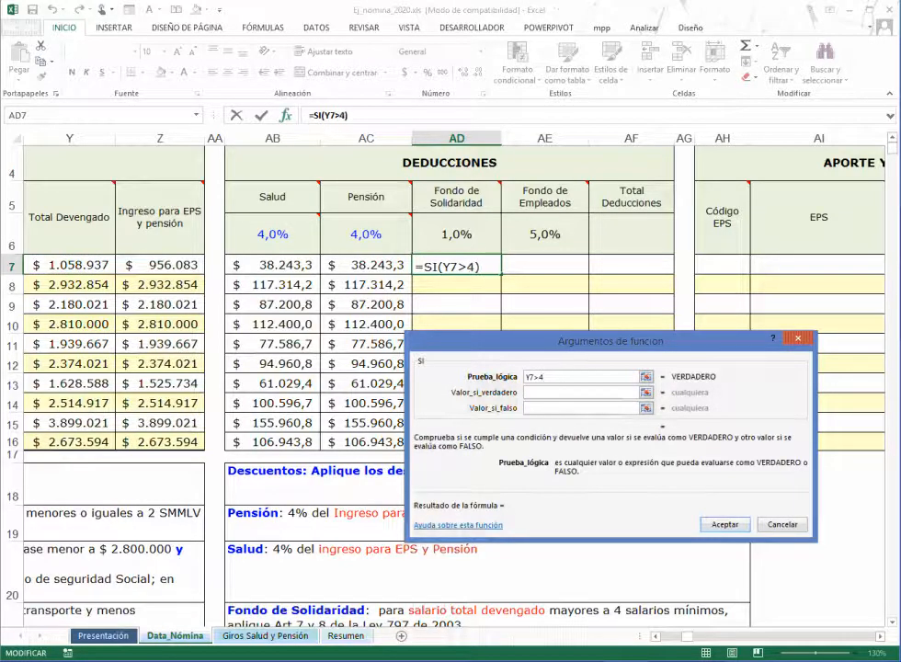
text(*)
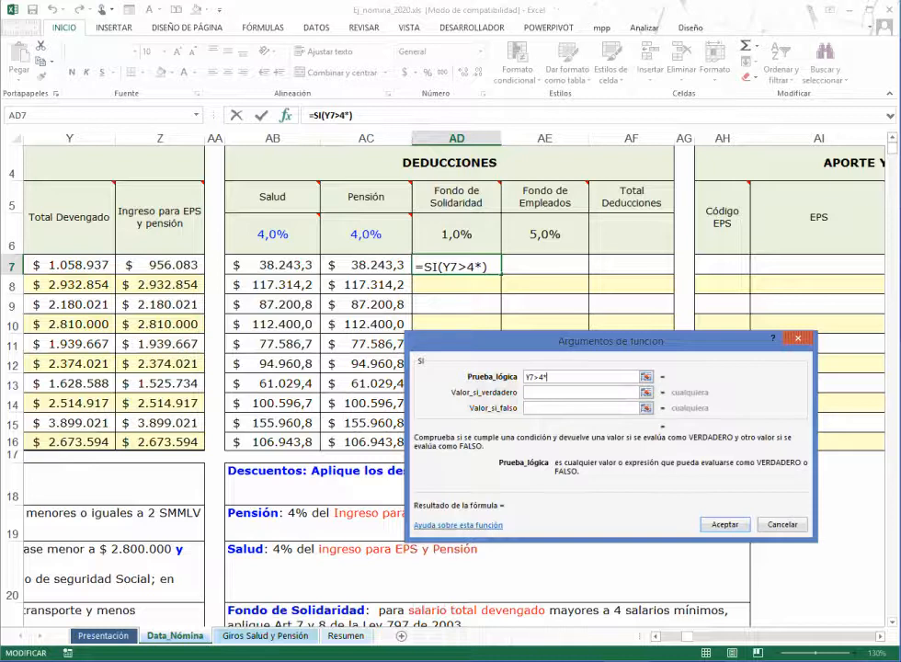
key(F3)
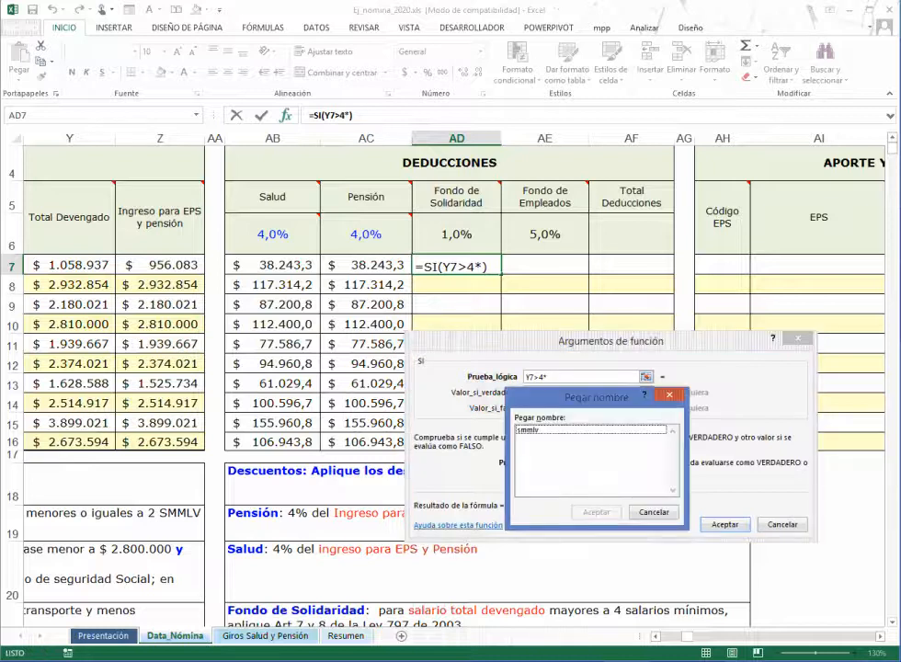
drag(596, 397, 328, 286)
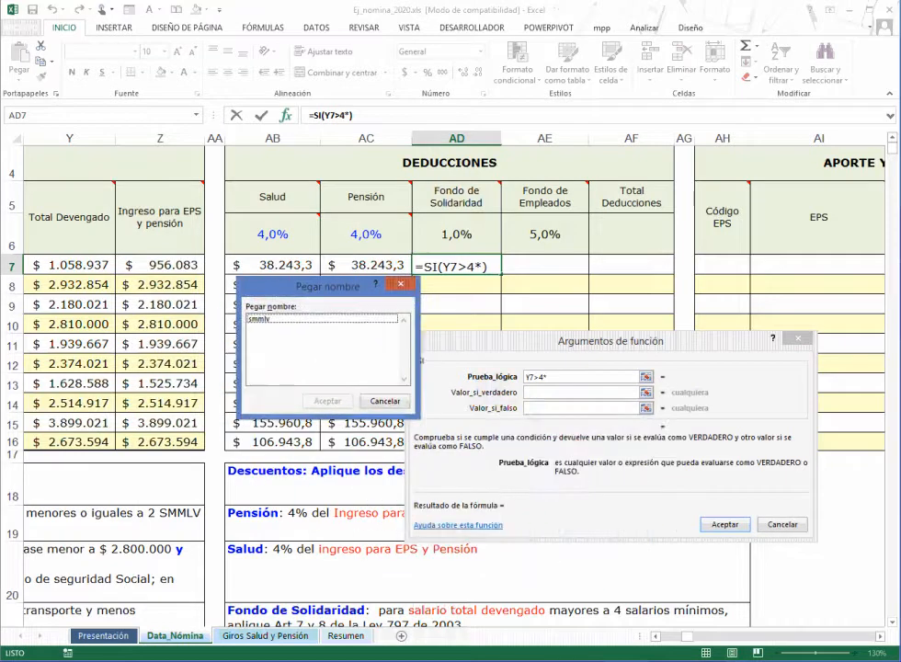
click(261, 319)
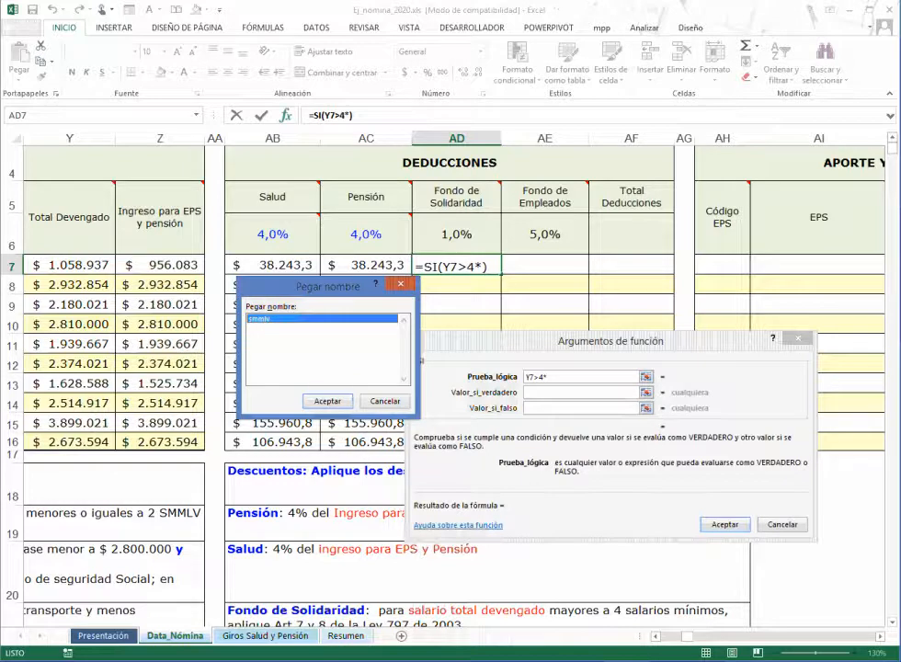
key(Return)
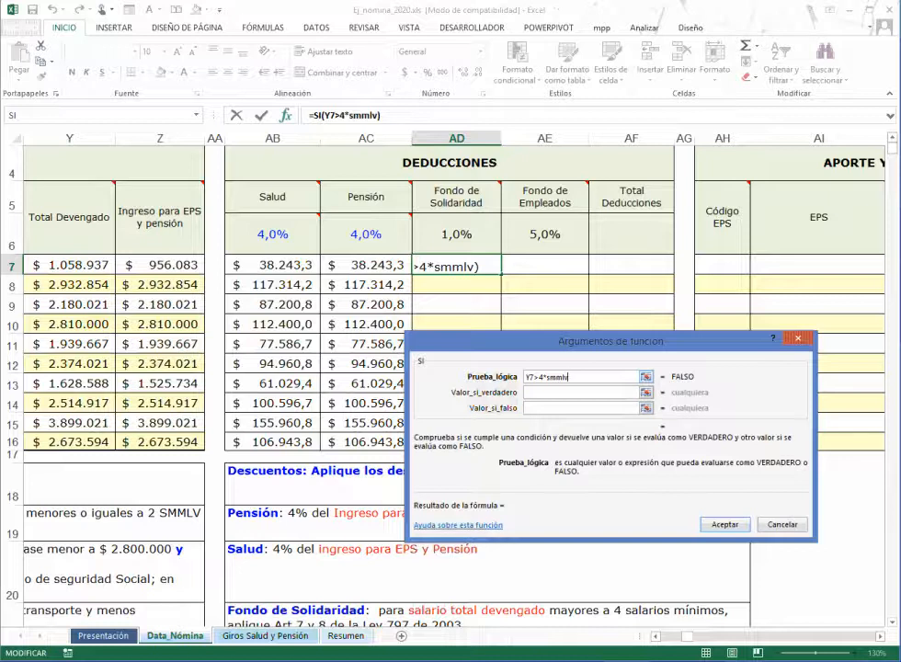
Set the value if true to Y7*$AD$6, with an absolute reference to the solidarity percentage
key(Tab)
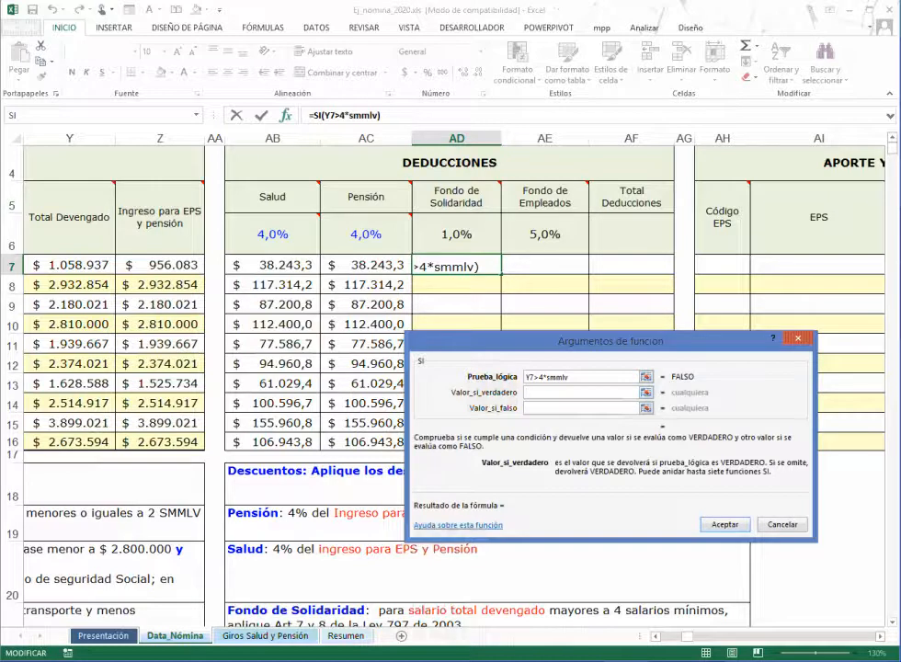
click(69, 265)
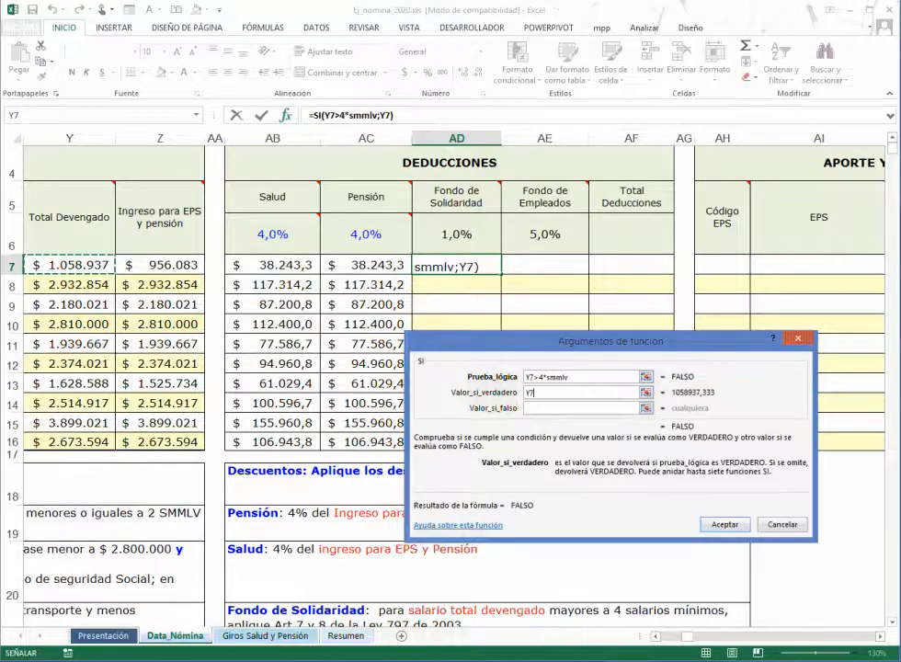
text(*)
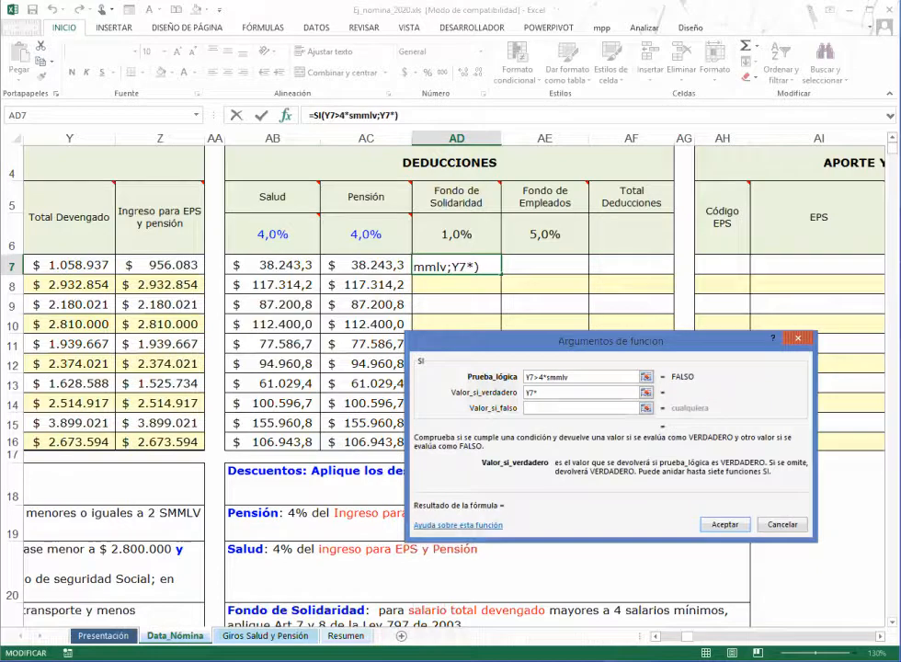
click(456, 234)
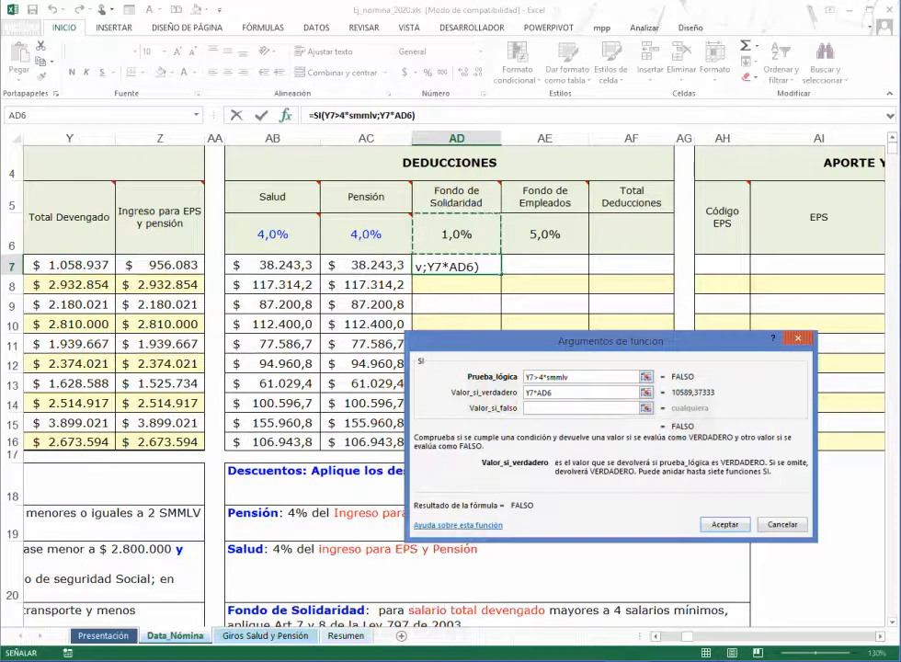
key(F4)
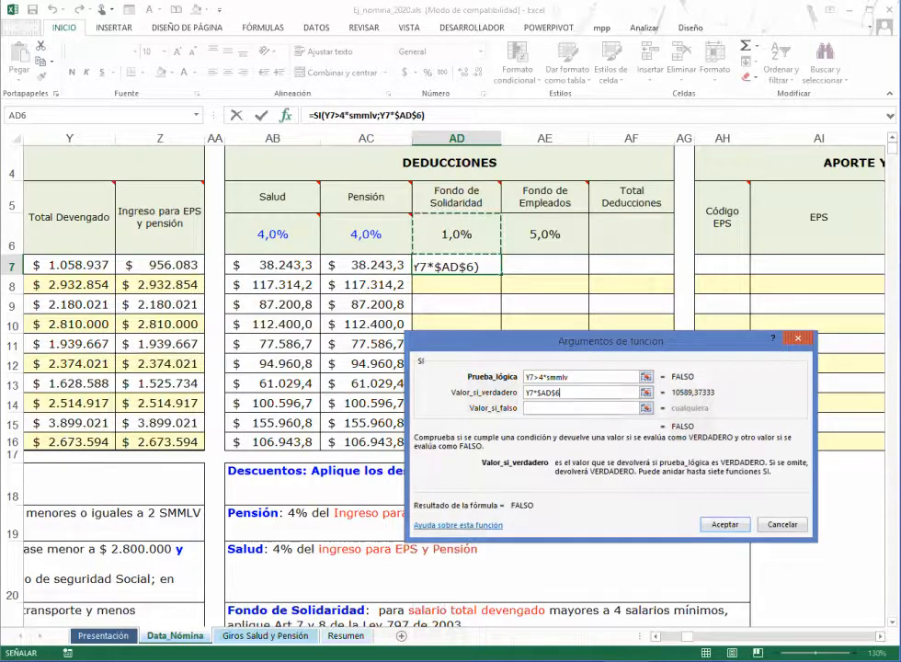
Set the value if false to 0 and commit the SI formula in AD7
click(579, 409)
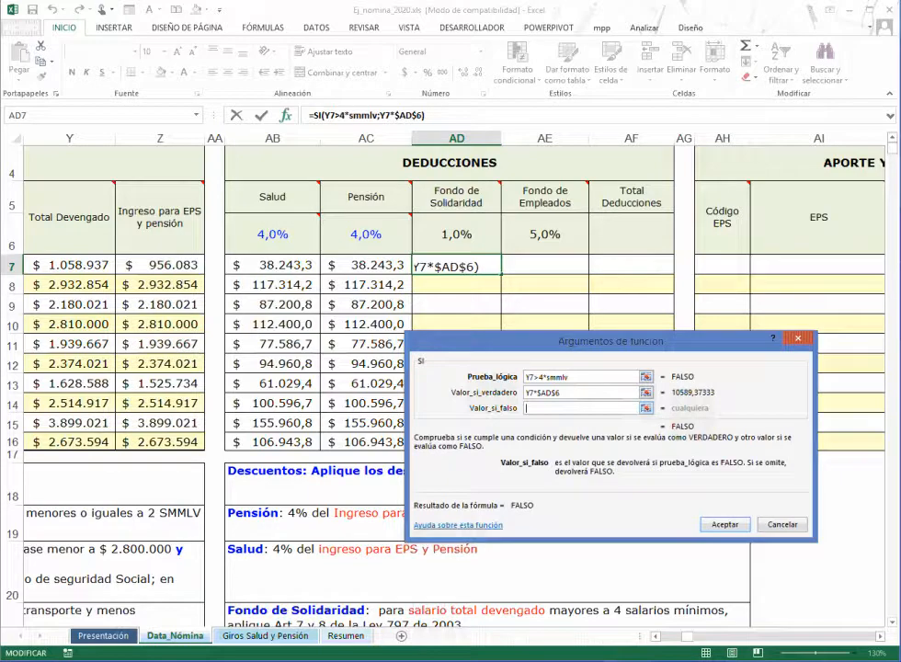
text(0)
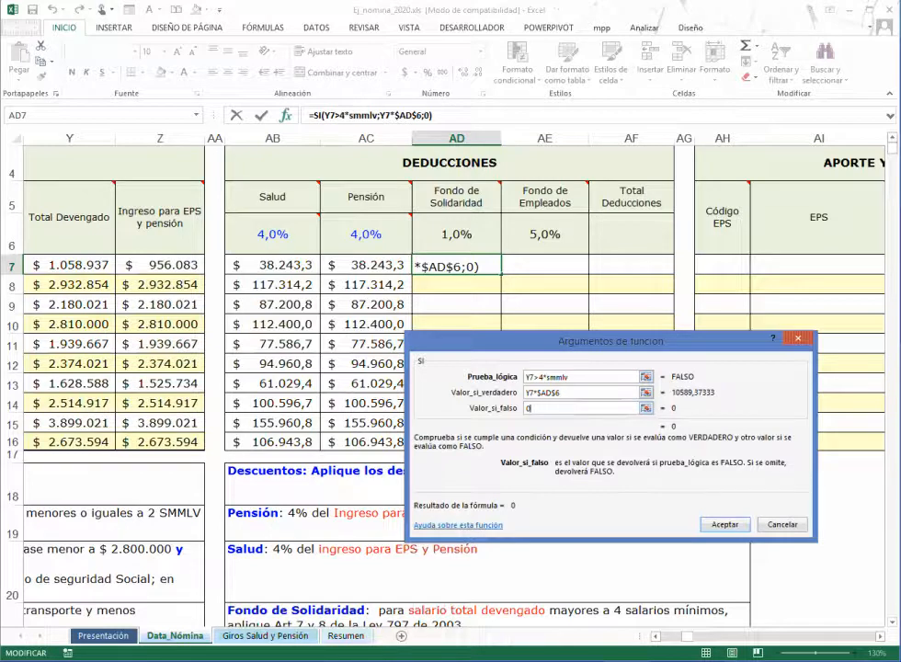
mouse_move(606, 340)
mouse_down()
mouse_move(603, 356)
mouse_move(648, 328)
mouse_move(606, 344)
mouse_up()
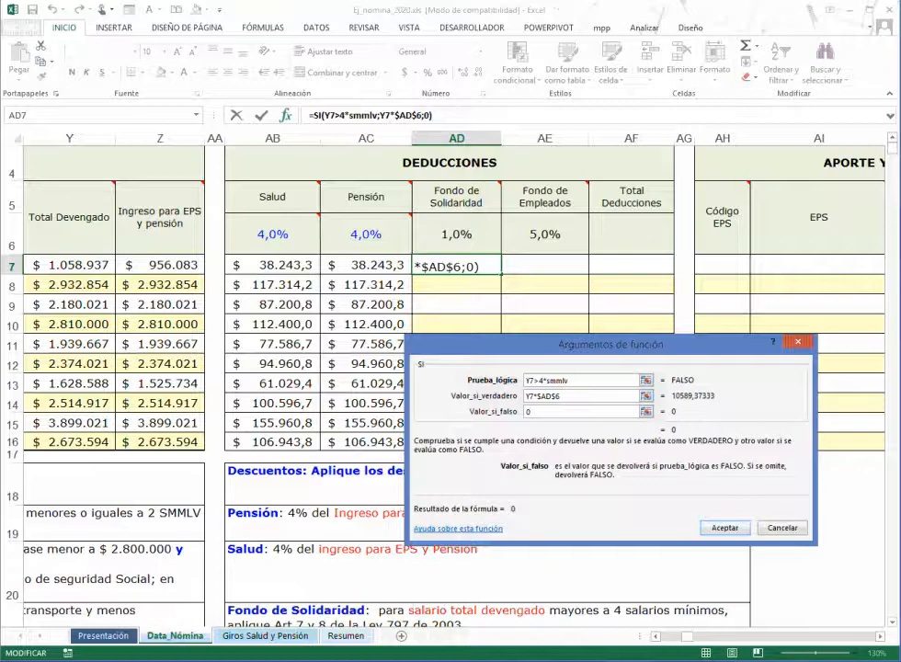
key(Return)
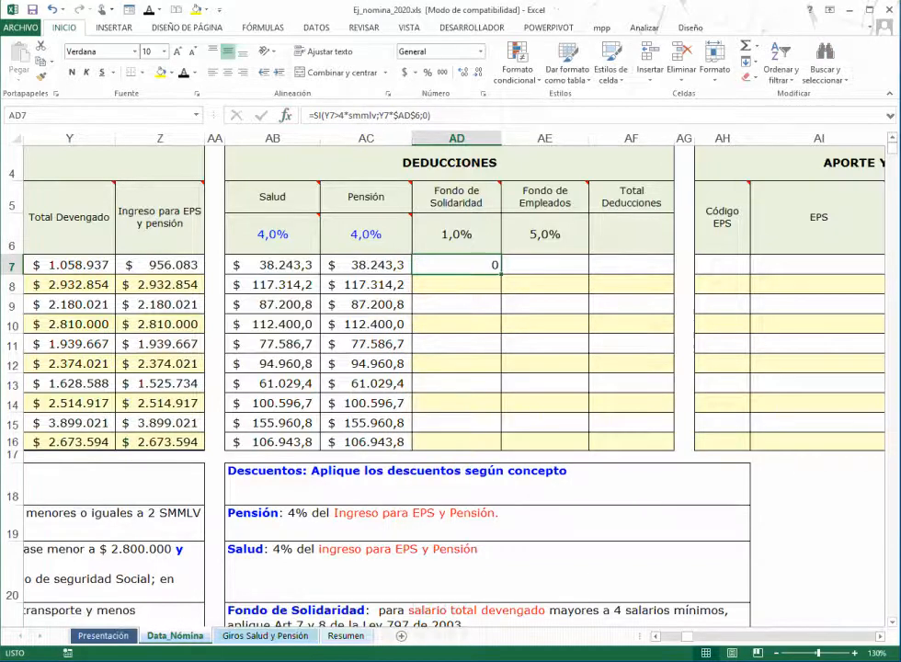
Fill the AD7 formula down through AD16 and check the copied formulas in AD16 and AD15
drag(501, 274, 501, 447)
double_click(457, 442)
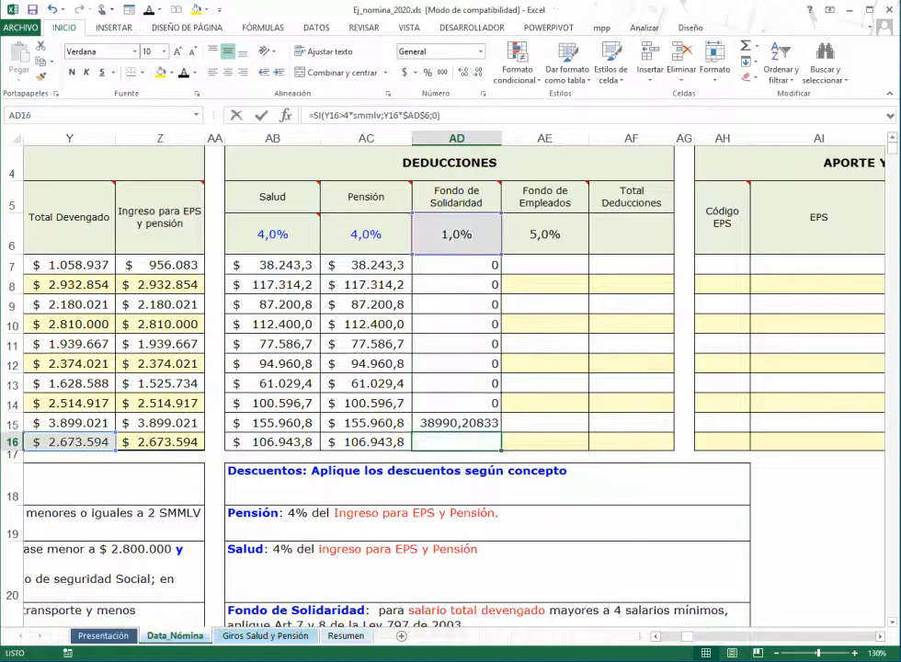
key(Escape)
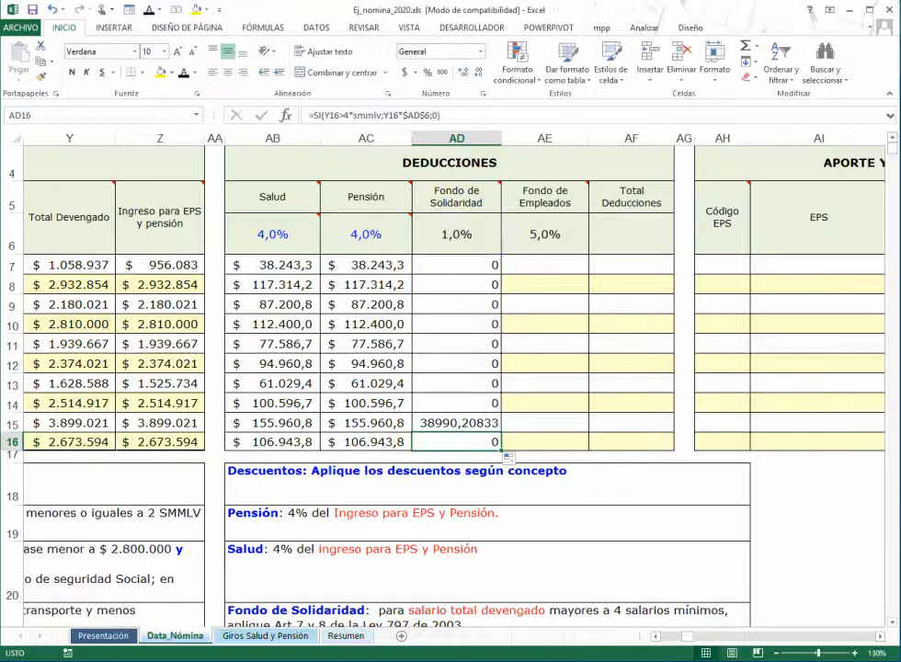
click(456, 423)
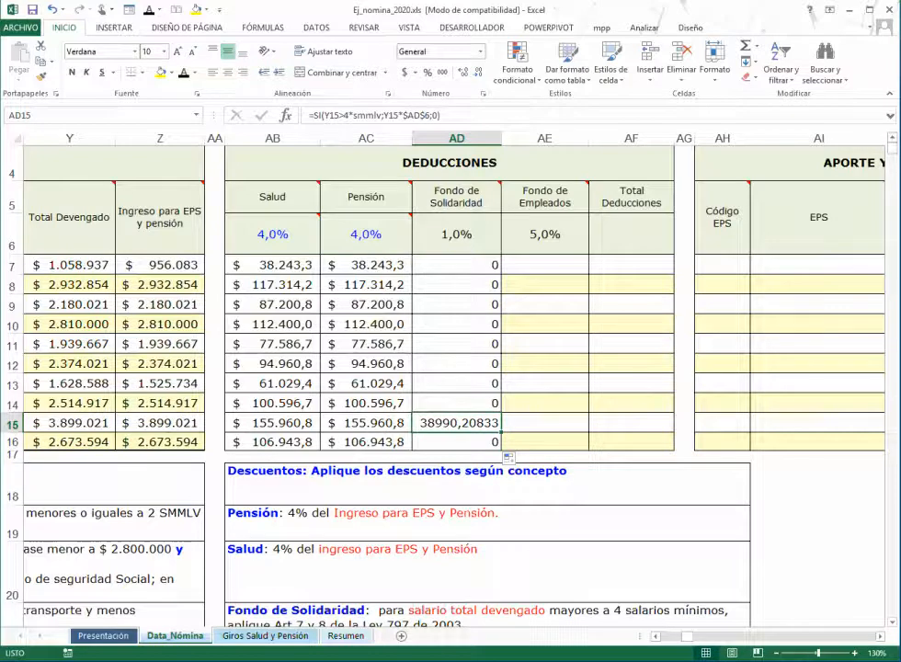
Read the comment on the Fondo de Empleados heading and its calculation rule in AB22
mouse_move(545, 197)
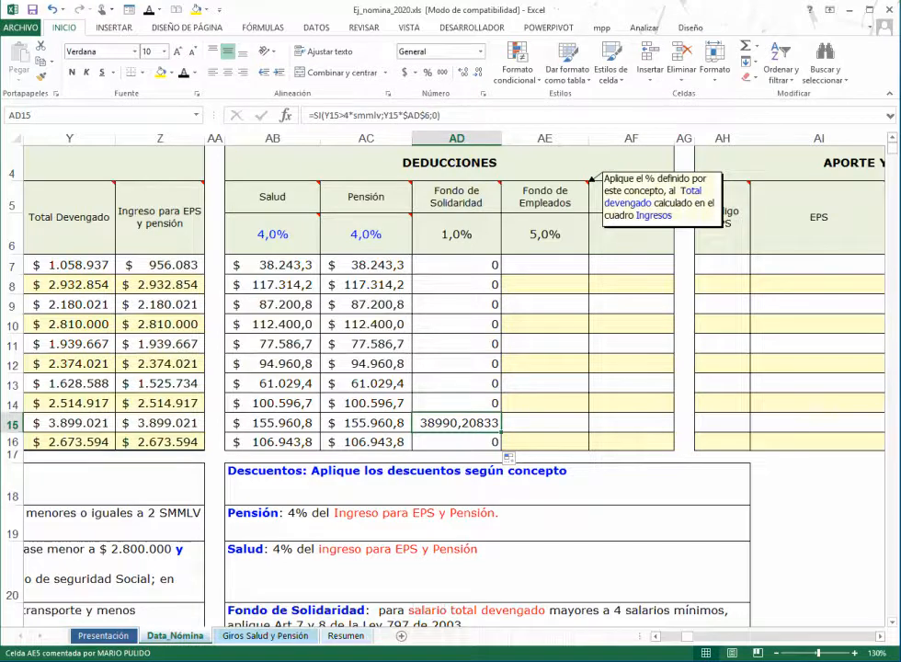
scroll(451, 367, down, 1)
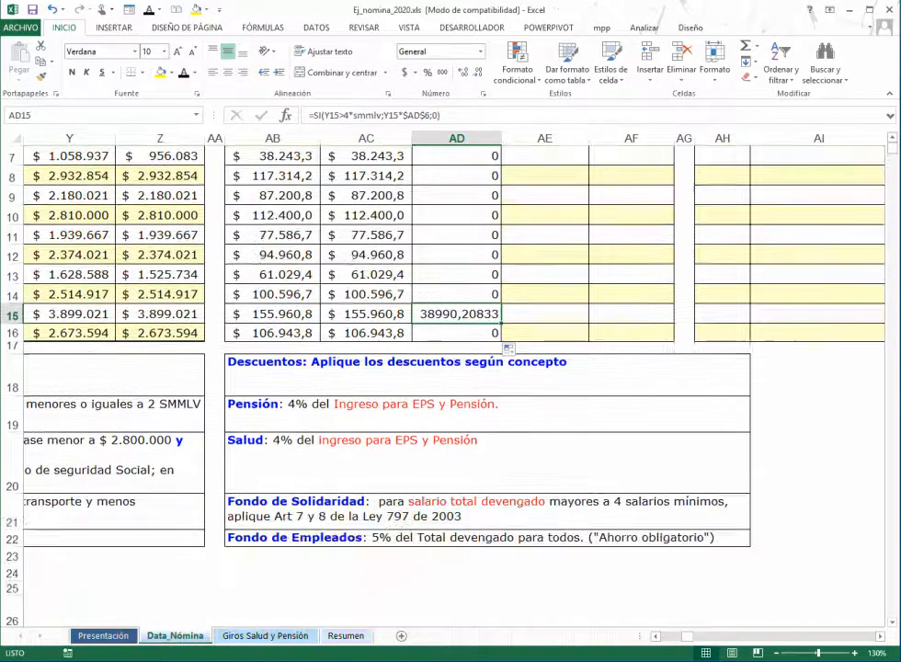
click(487, 538)
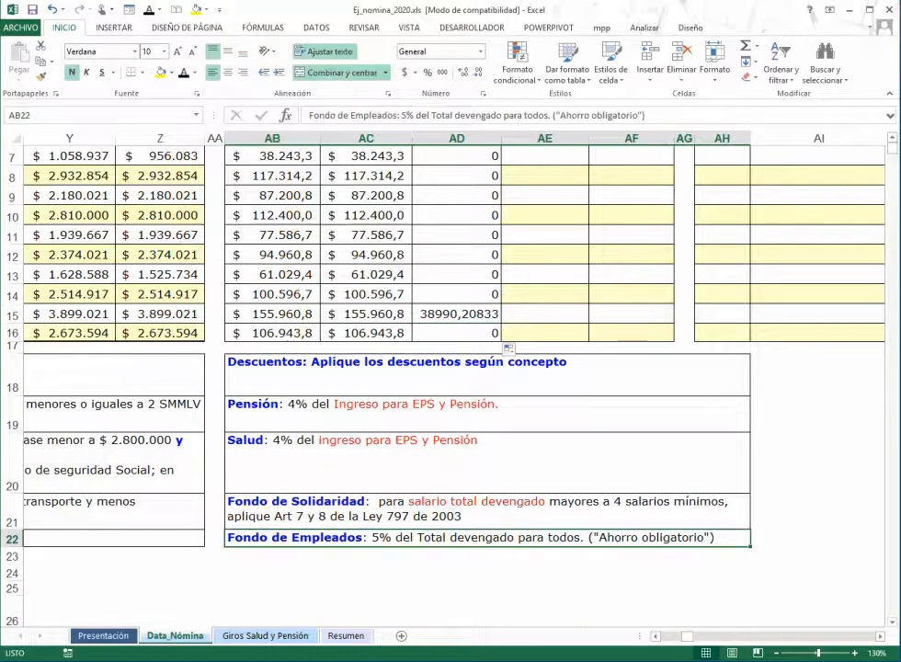
Calculate Fondo de Empleados in AE7 as Y7*$AE$6, with an absolute reference to the percentage, and fill it down through AE16
scroll(149, 417, up, 1)
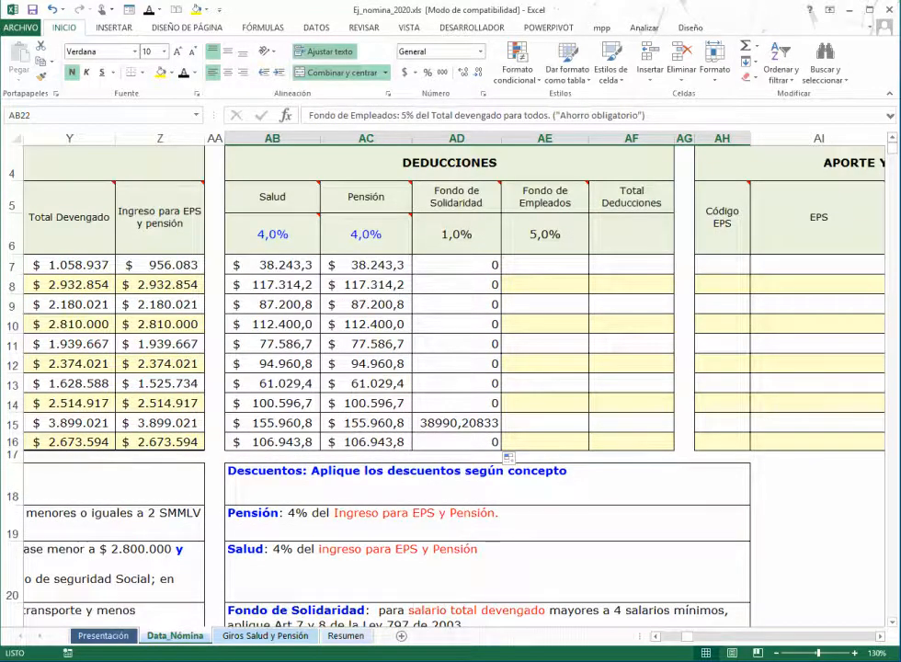
click(544, 264)
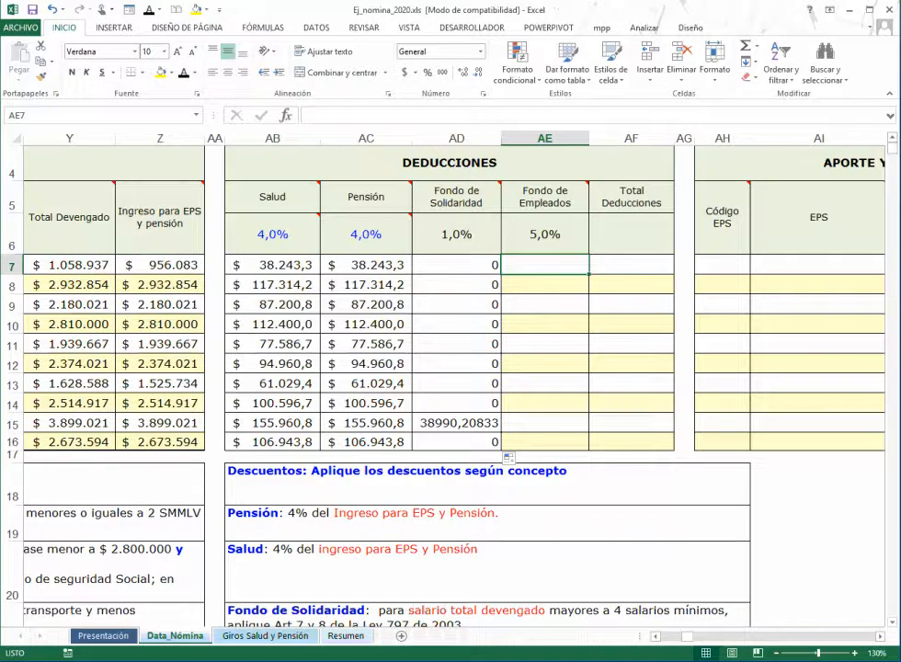
text(=)
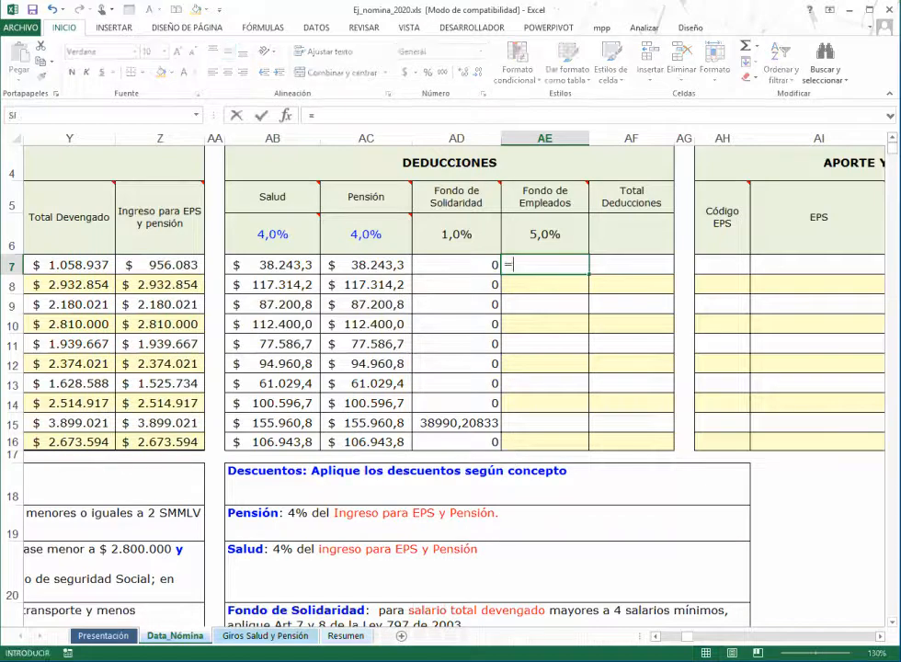
click(70, 264)
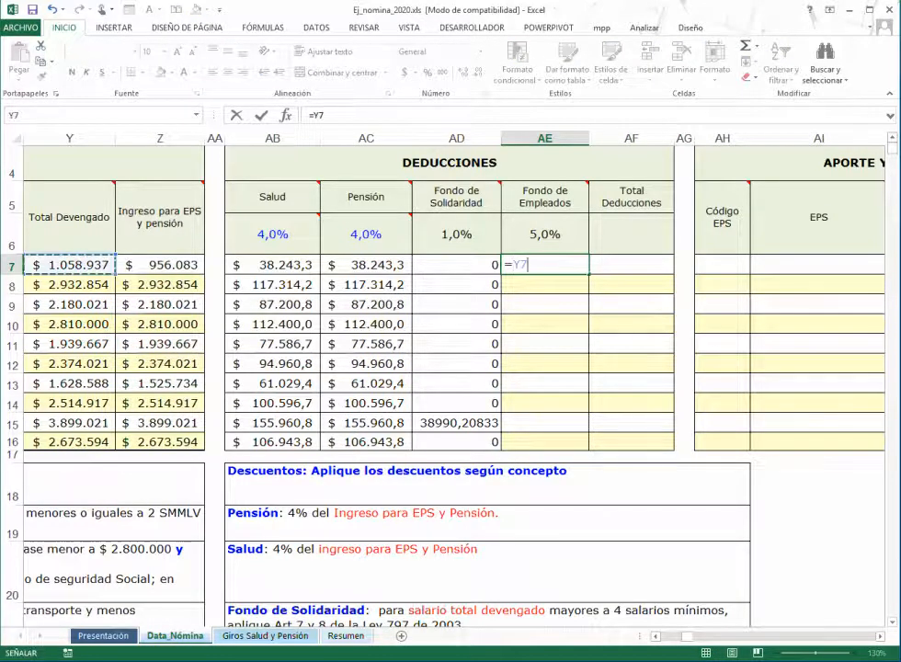
text(*)
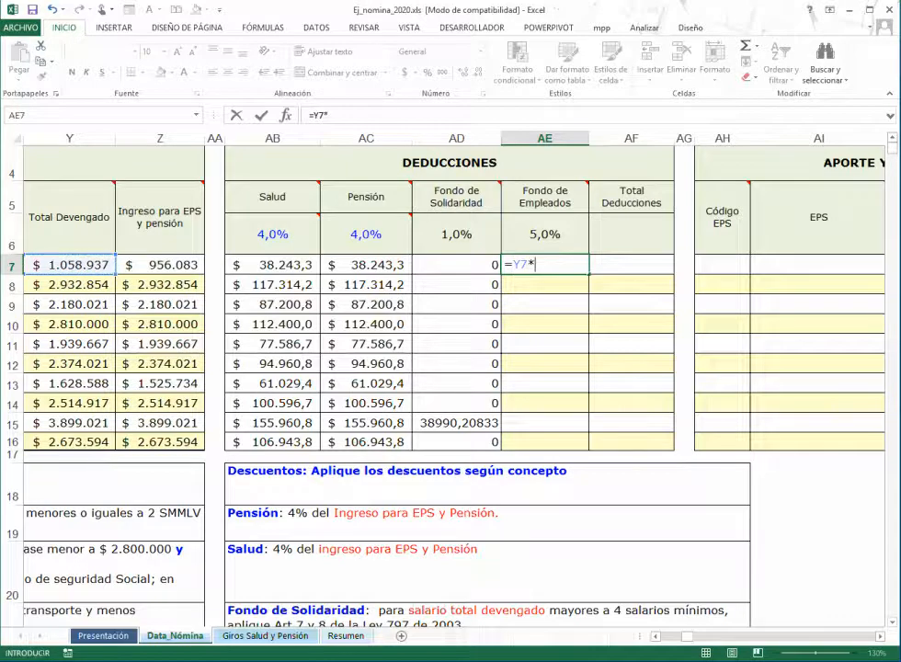
key(Up)
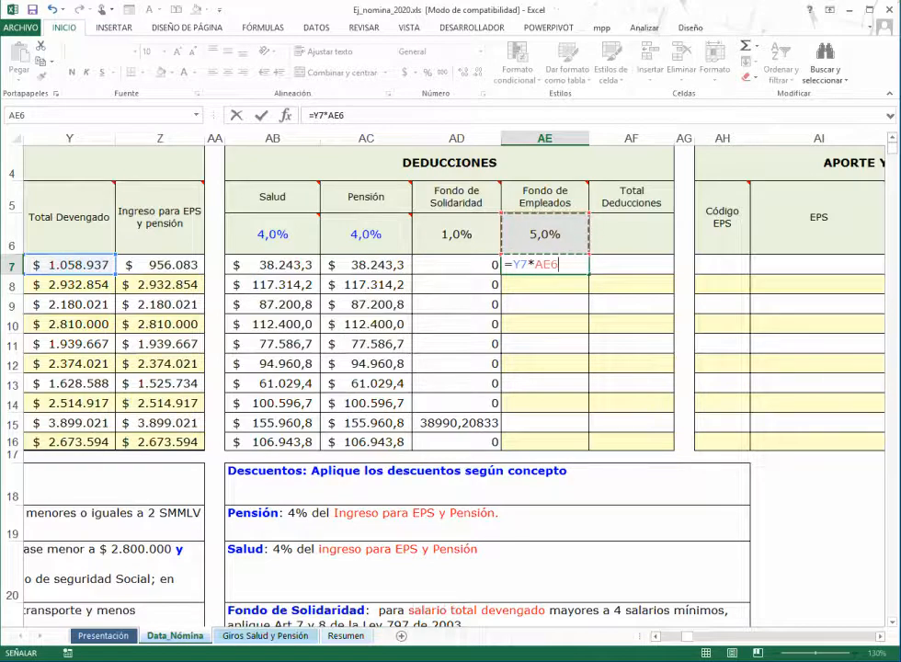
key(F4)
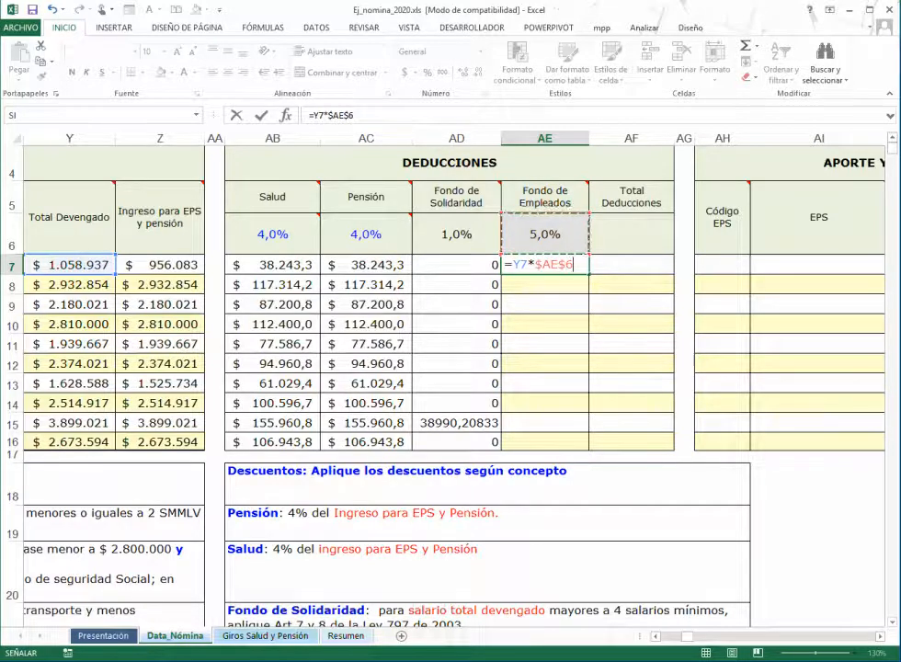
key(ctrl+Return)
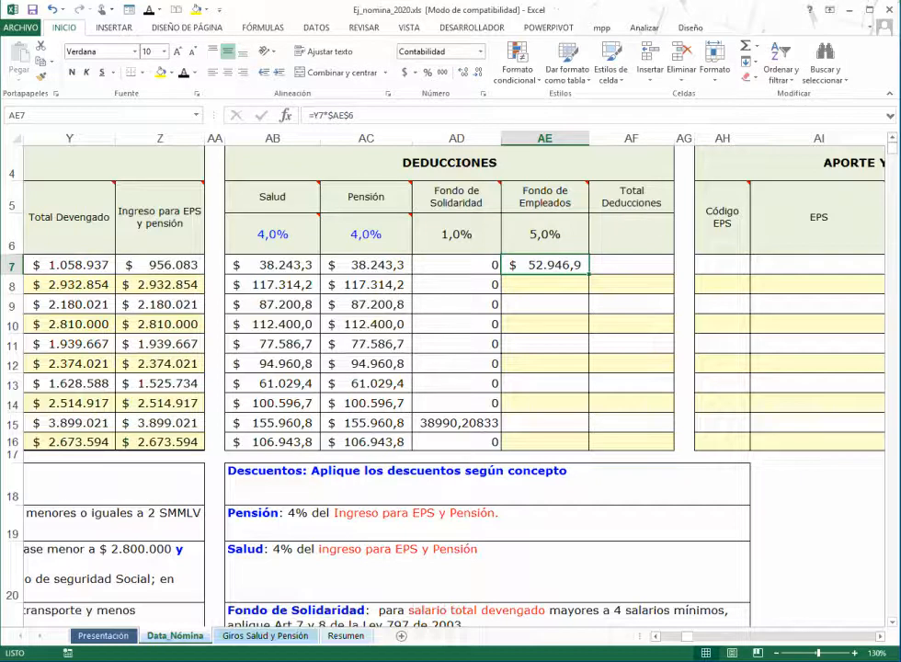
drag(588, 273, 588, 448)
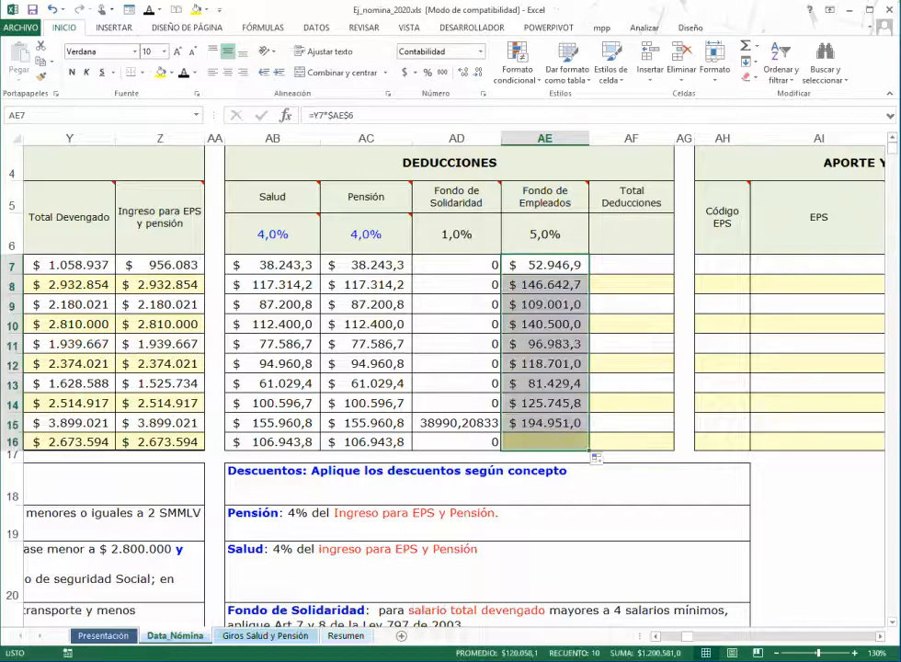
Total the deductions in AF7 with SUMA(AB7:AE7) and fill the formula down through AF16
click(631, 264)
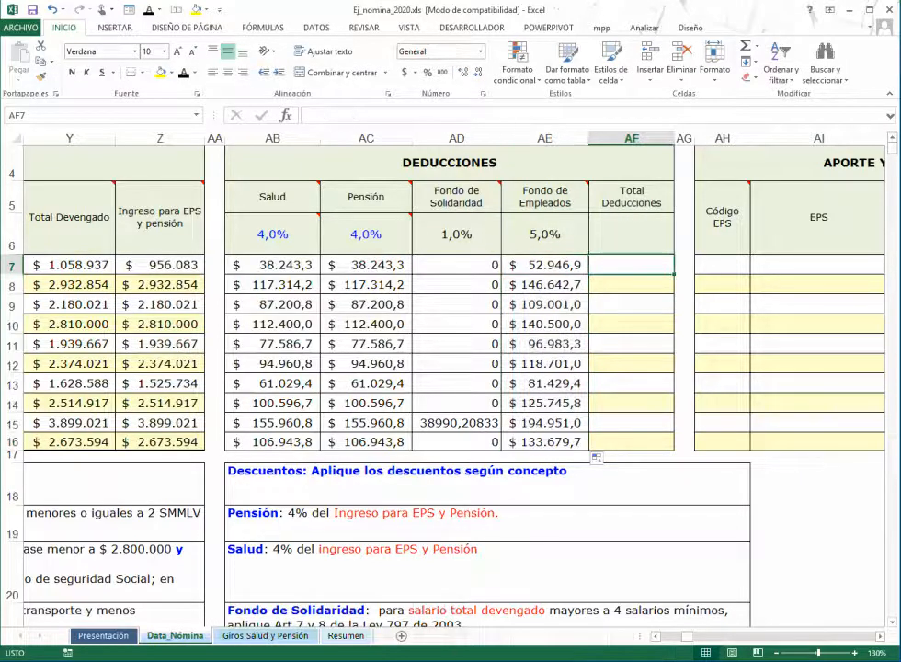
click(756, 44)
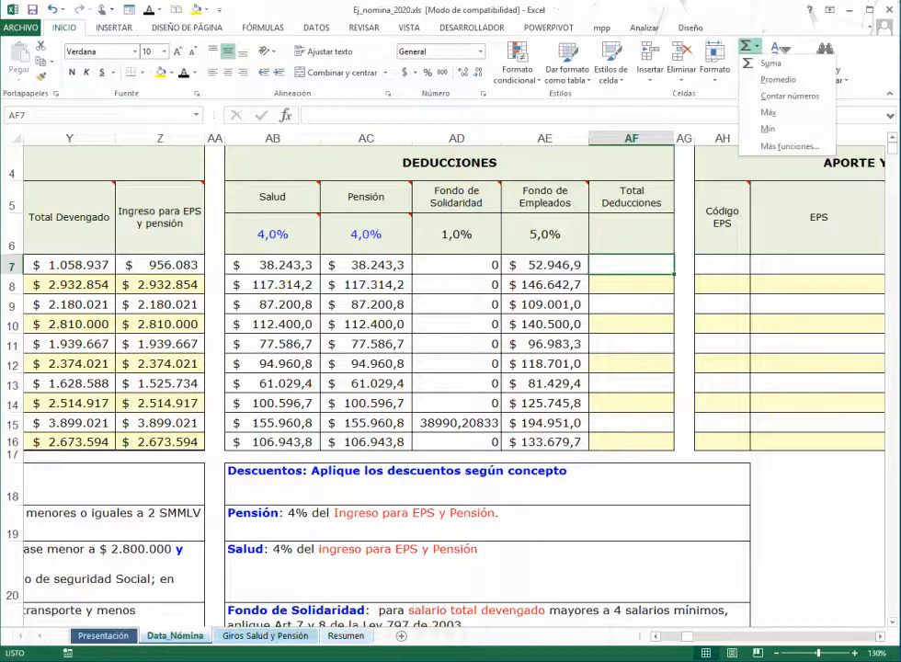
click(770, 62)
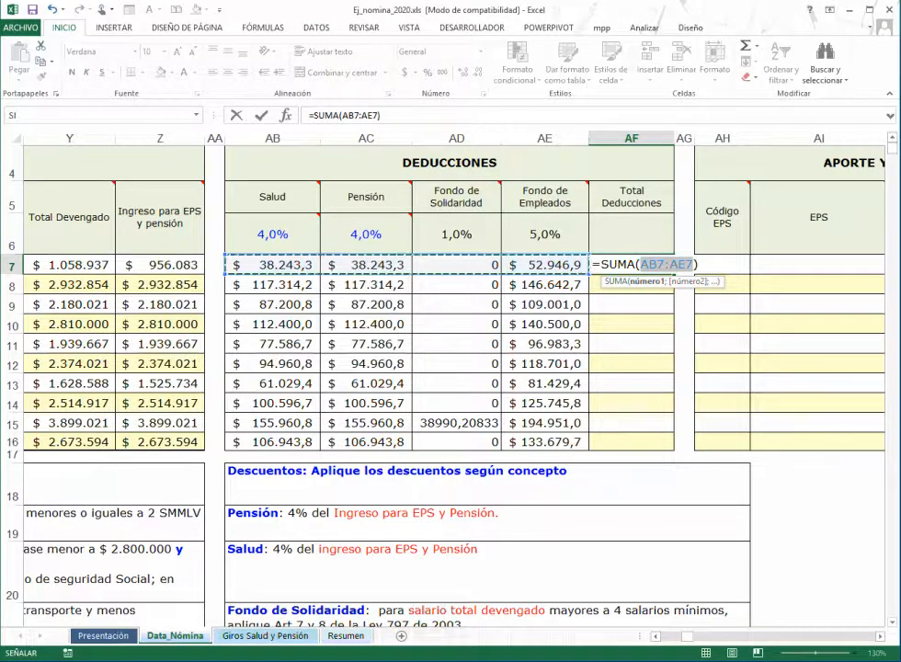
key(ctrl+Return)
drag(674, 274, 674, 445)
Copy the number format of the Ingreso para EPS y pensión values in Z7:Z16 onto the deductions range AB7:AF16
click(460, 343)
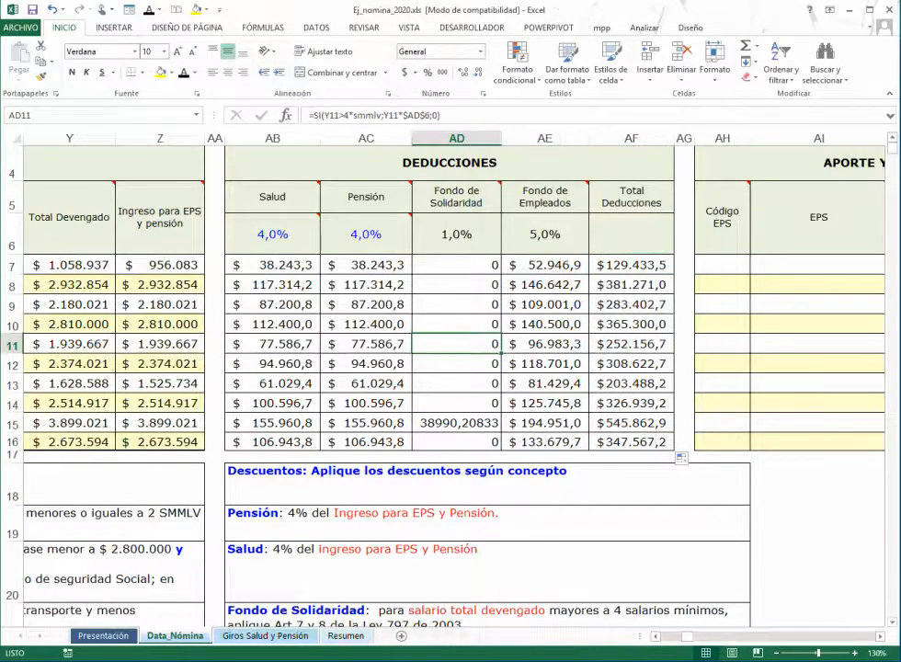
drag(160, 264, 160, 441)
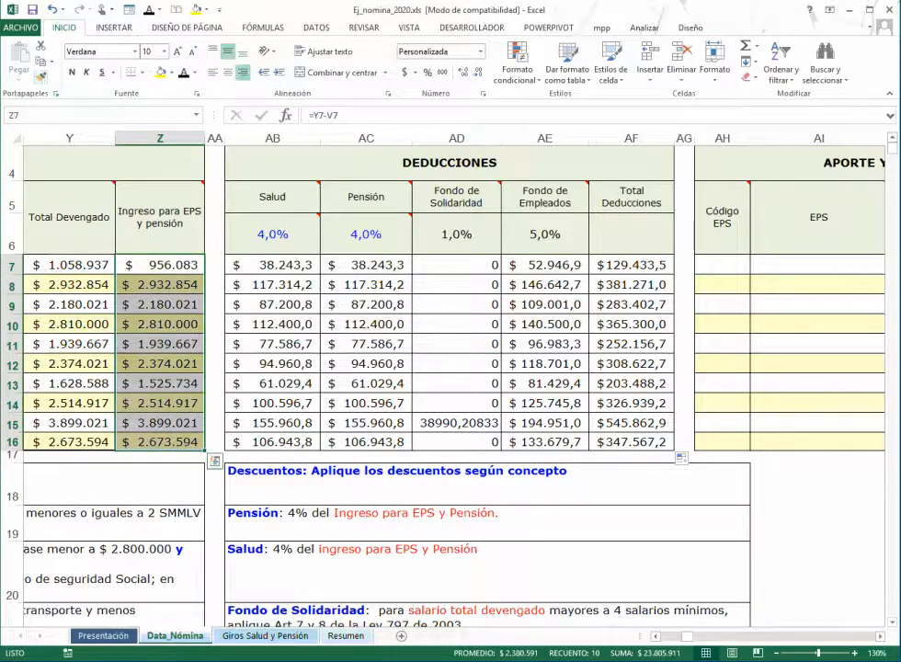
click(40, 77)
mouse_move(244, 265)
mouse_down()
mouse_move(377, 266)
mouse_move(644, 324)
mouse_move(644, 441)
mouse_up()
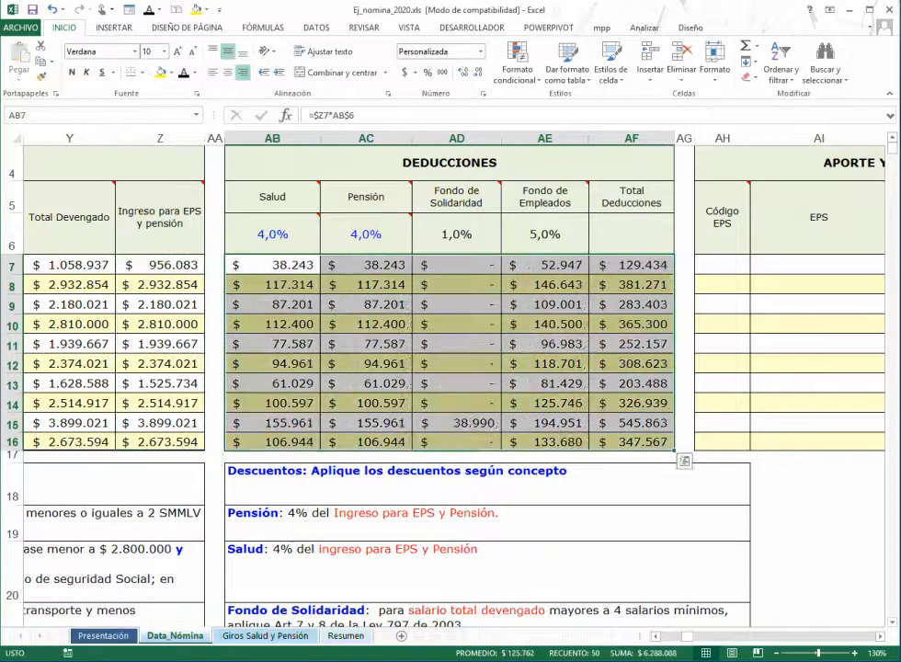
click(546, 325)
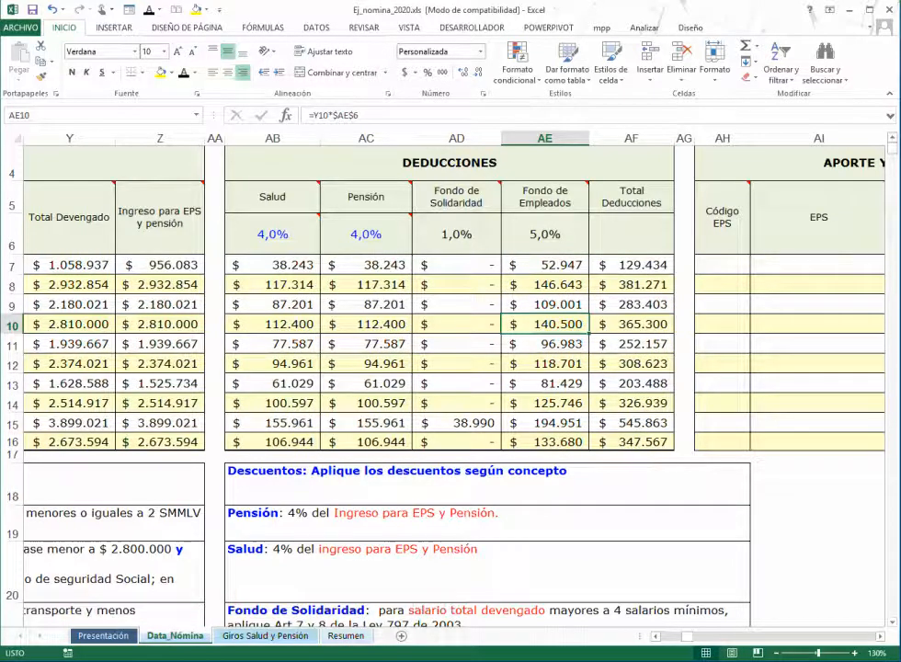
click(632, 265)
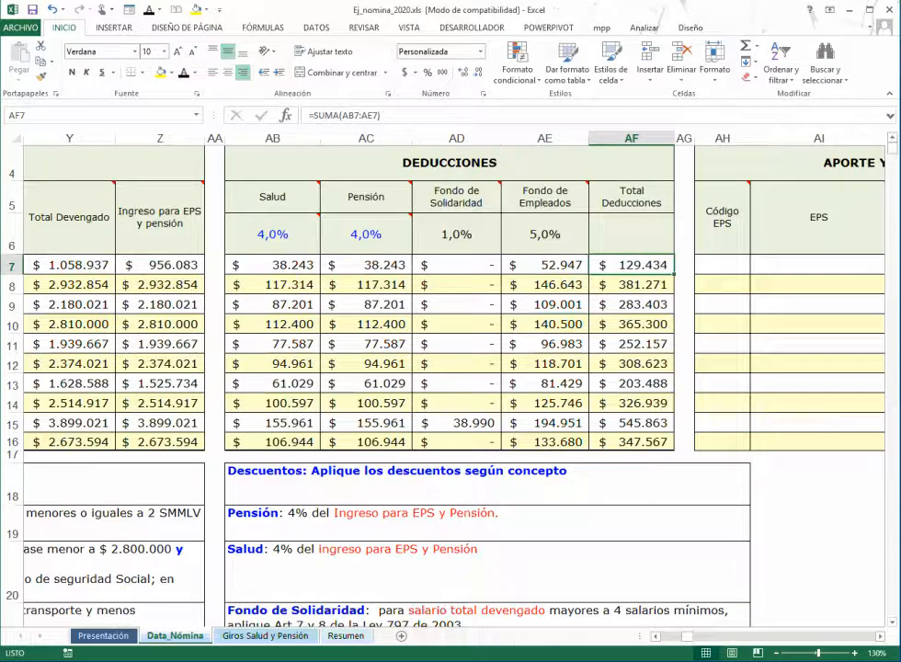
Start saving a copy of the workbook in the CLASE_2020 folder, prefixing the file name with the author's surname, first name and an underscore
click(20, 28)
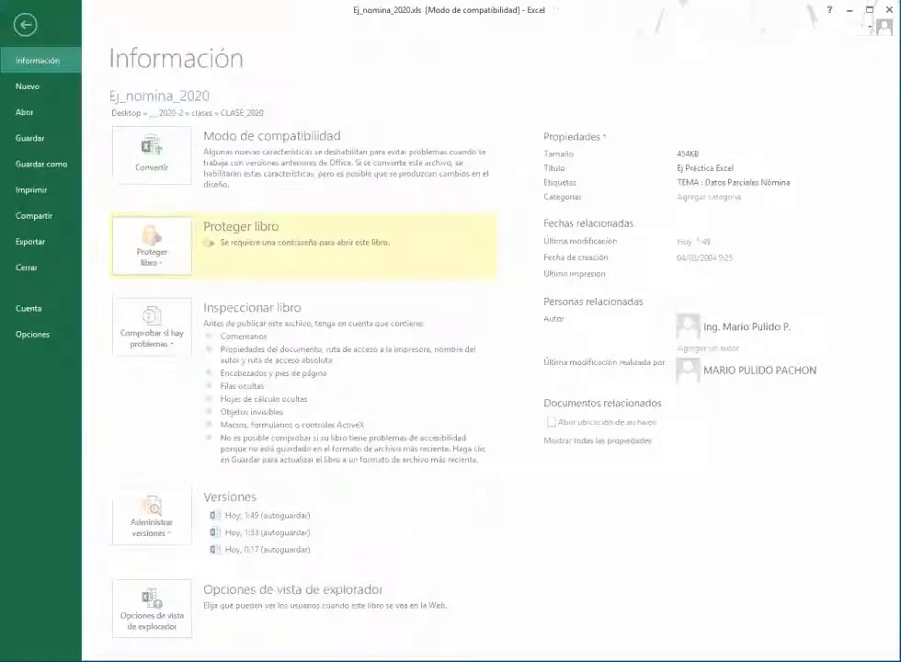
click(44, 163)
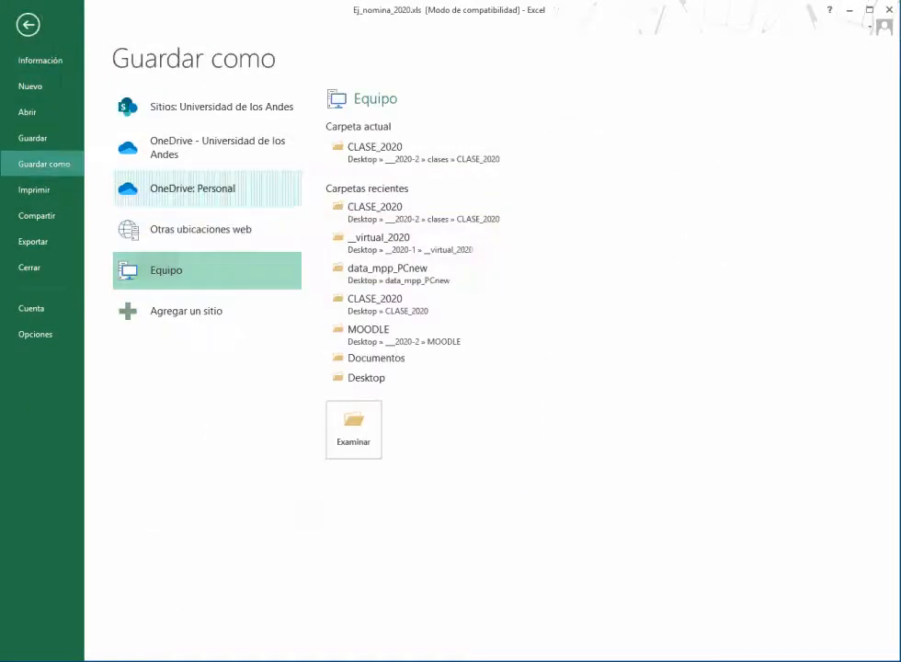
click(353, 429)
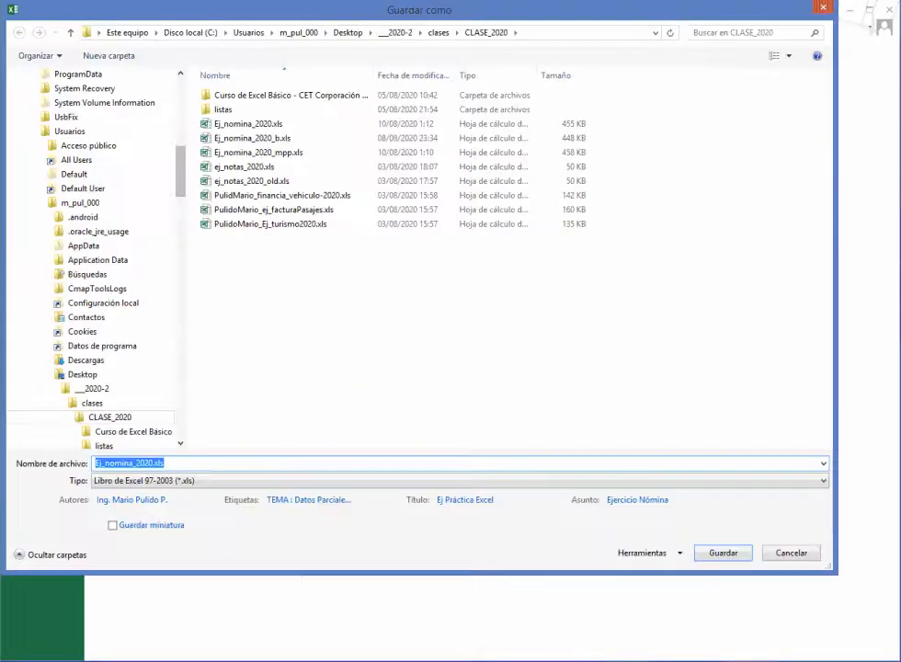
click(154, 463)
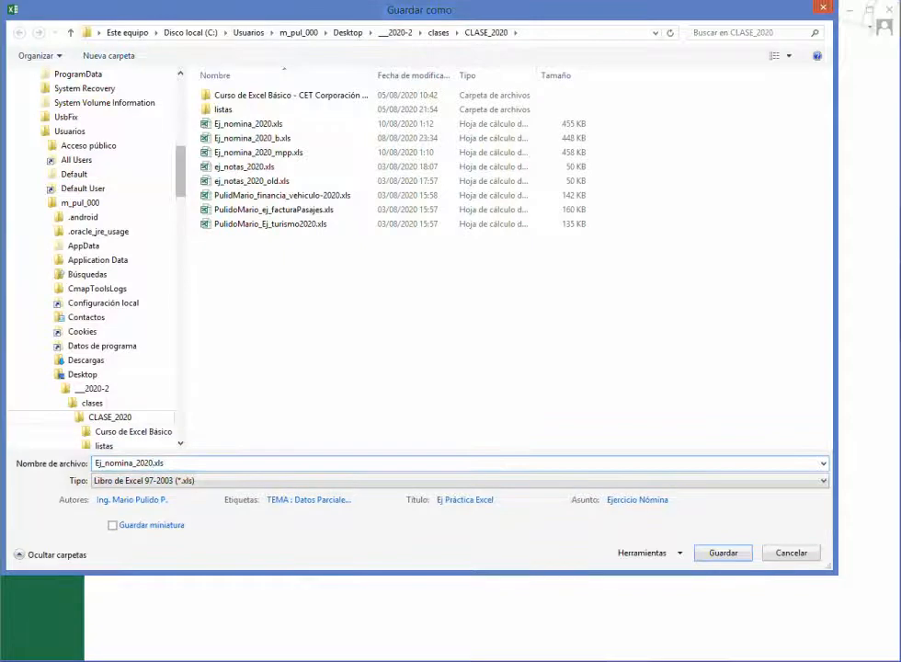
drag(419, 10, 477, 14)
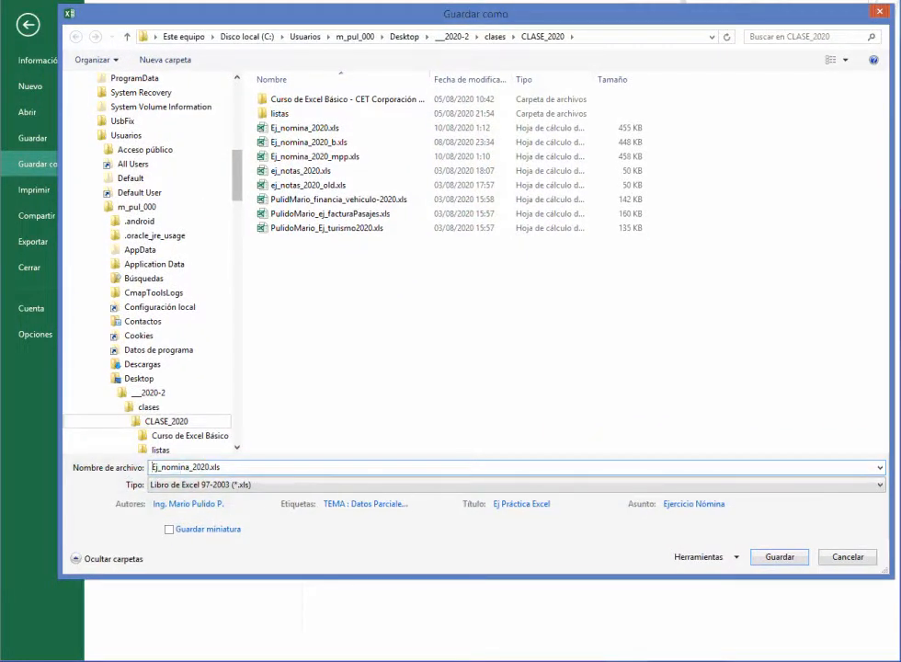
text(Pulido)
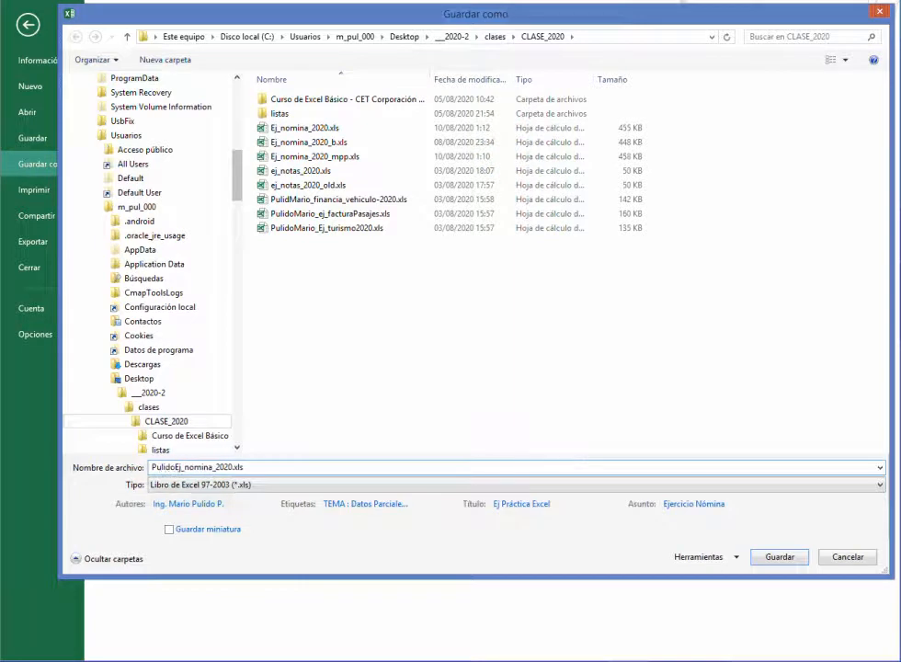
text(Mario)
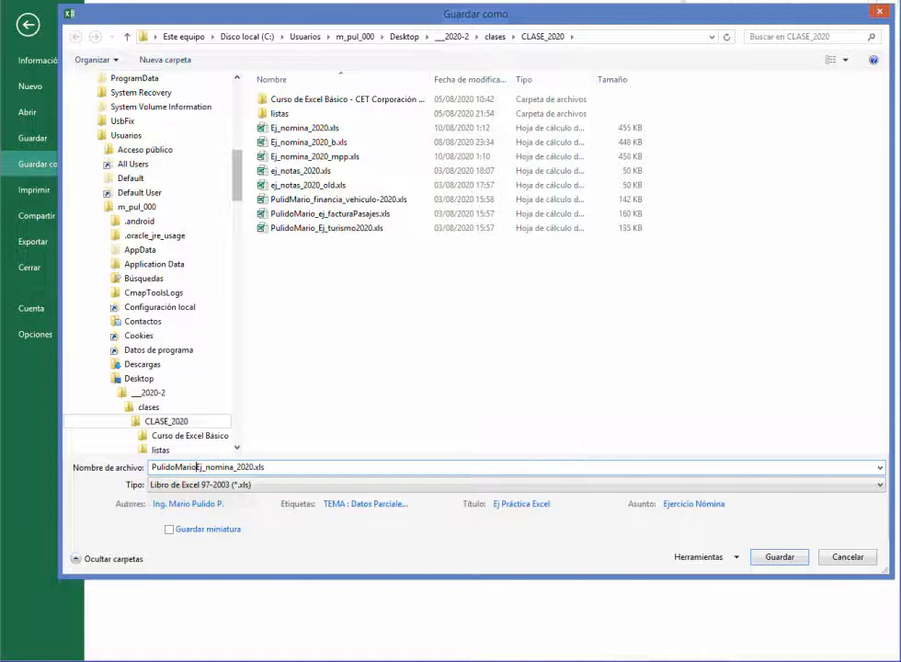
text(_)
Remove _2020 from the new file name so that it ends in Ej_nomina.xls
click(237, 467)
key(Delete)
key(Delete)
key(Delete)
key(Delete)
key(Delete)
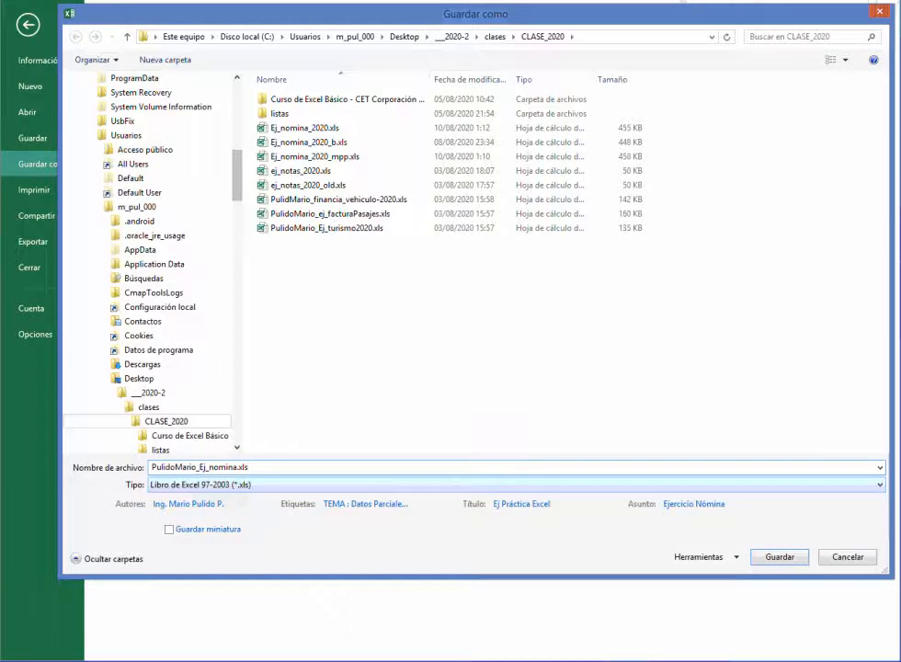
Keep the file type as Libro de Excel 97-2003 (*.xls), save the workbook, and continue past the compatibility checker
click(516, 484)
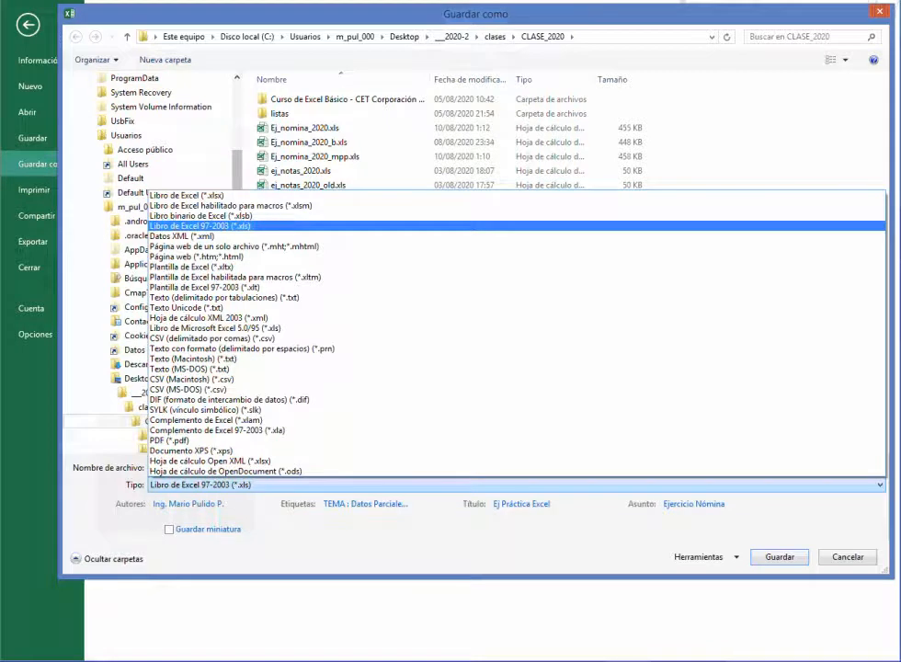
click(200, 226)
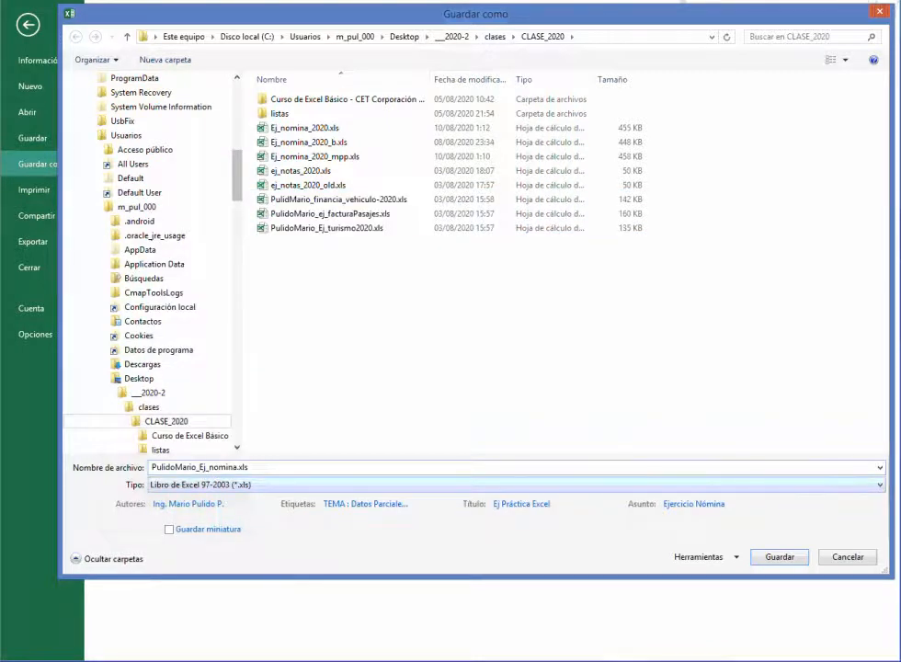
click(276, 485)
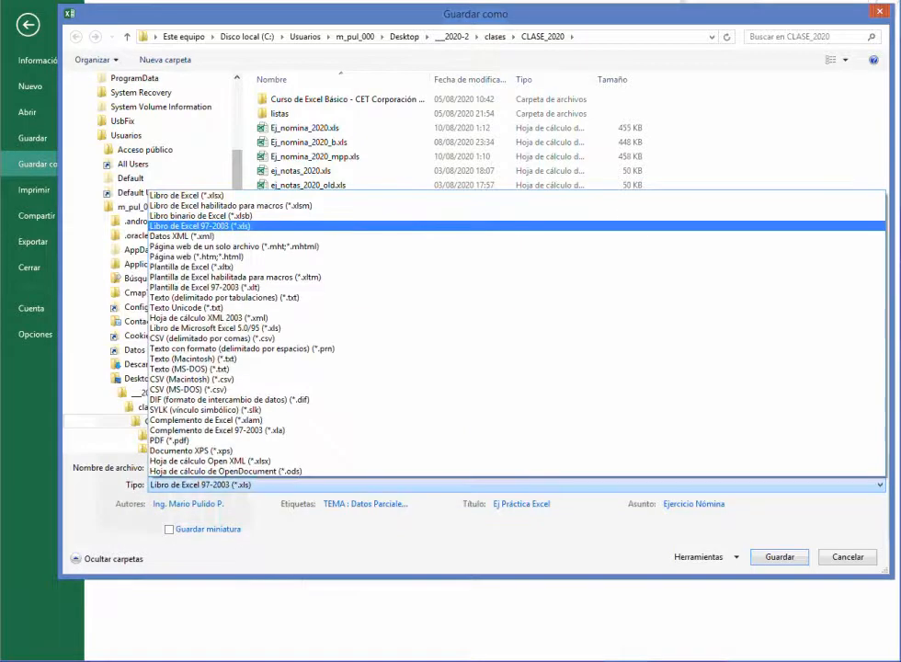
click(521, 485)
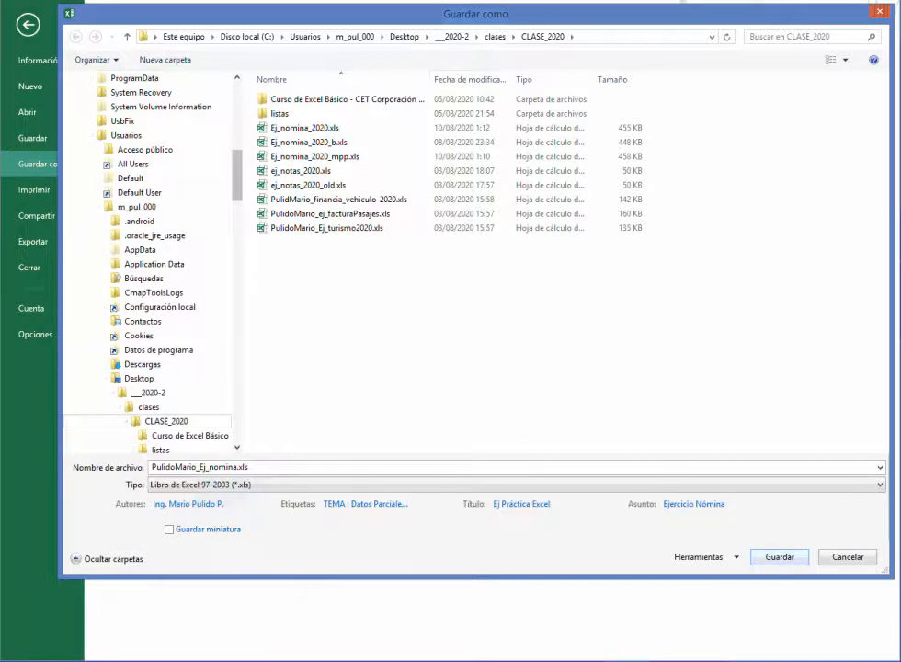
key(Return)
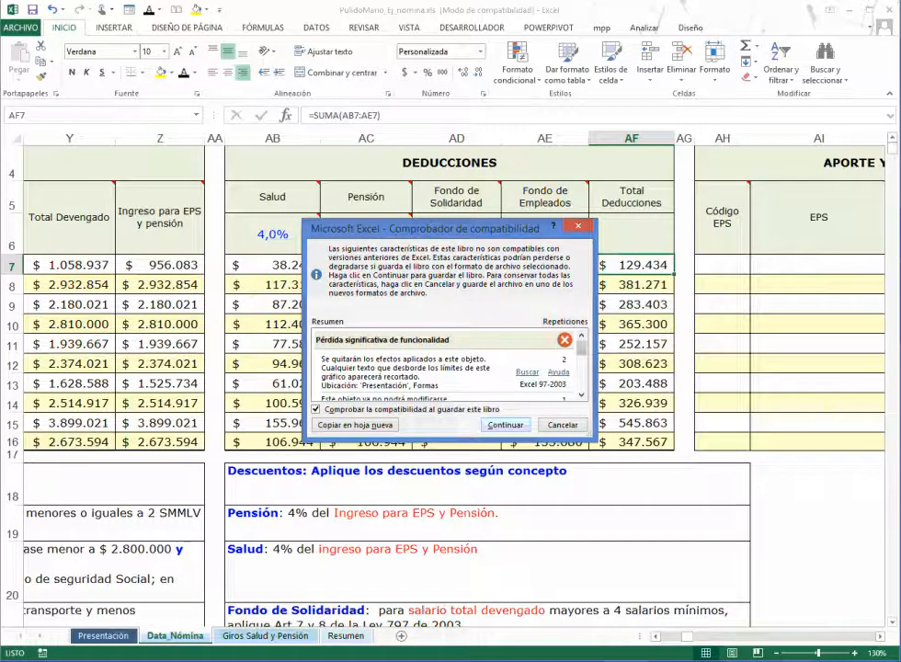
mouse_move(581, 348)
mouse_down()
mouse_move(581, 358)
mouse_move(581, 347)
mouse_up()
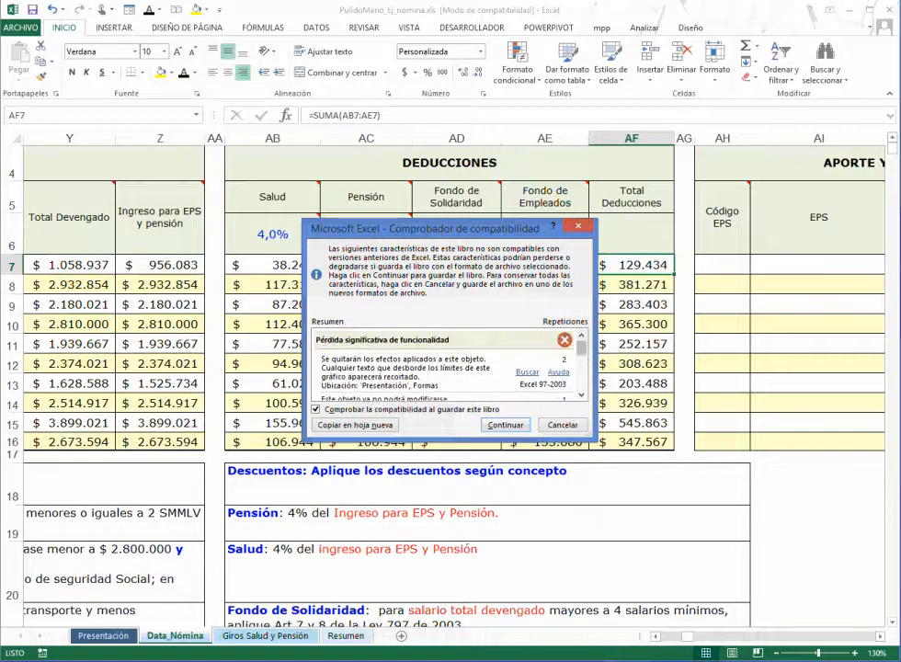
drag(595, 439, 659, 477)
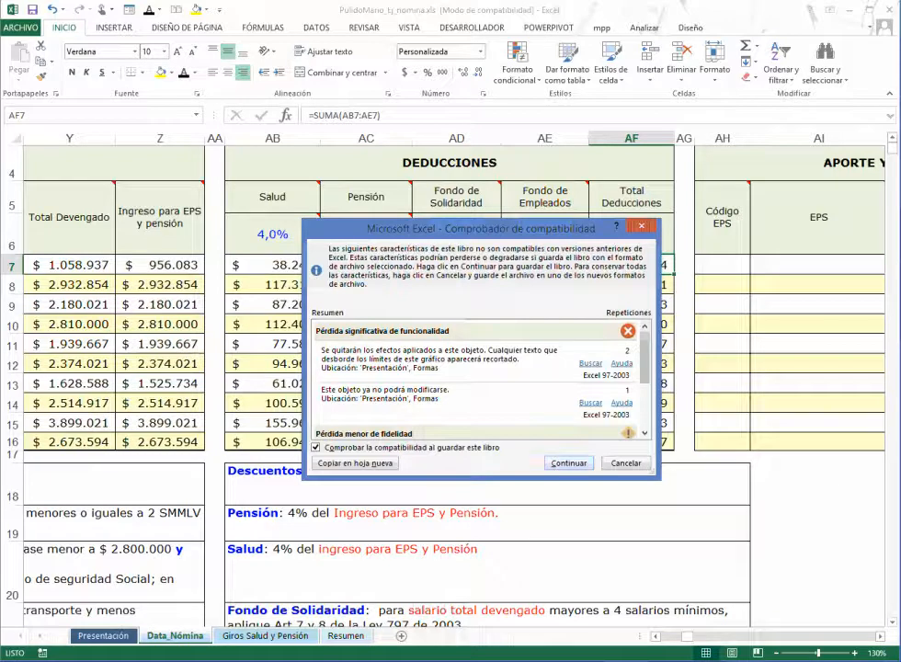
key(Return)
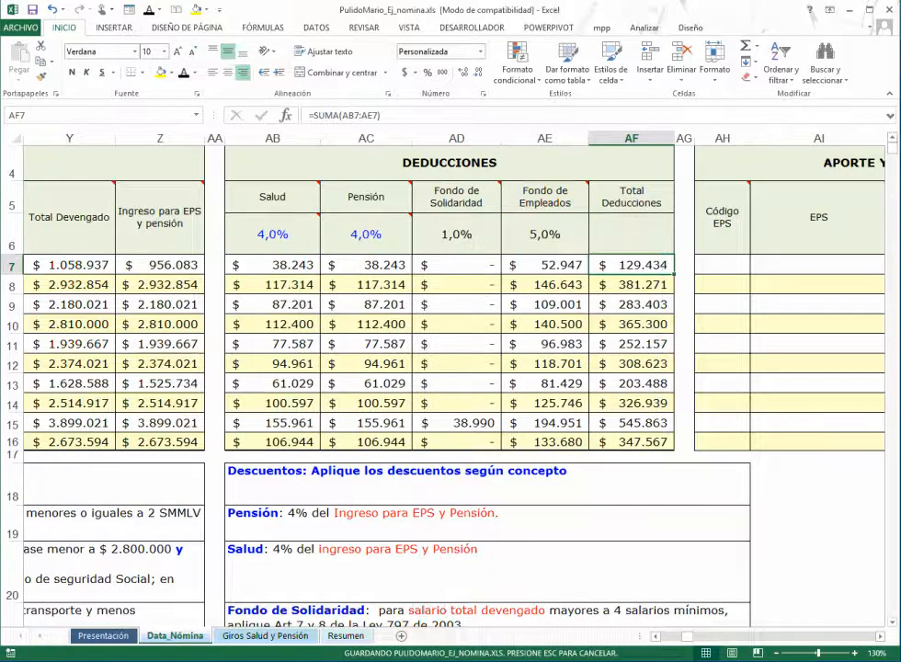
Go to AH7, the first empty cell under the Código EPS heading
key(Left)
key(Left)
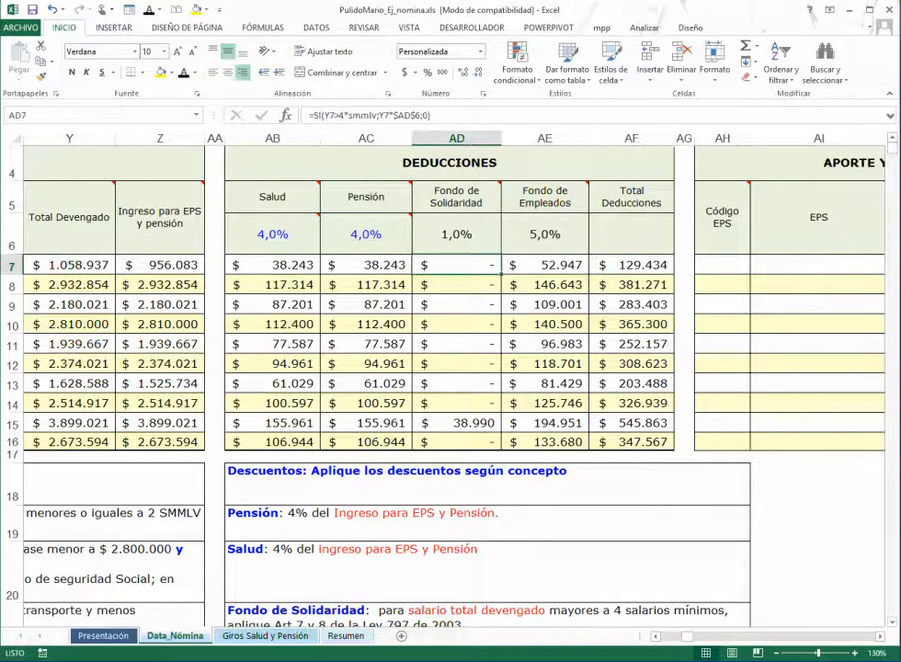
key(Right)
key(Right)
key(Right)
key(Right)
key(Right)
key(Right)
key(Right)
key(Right)
key(Right)
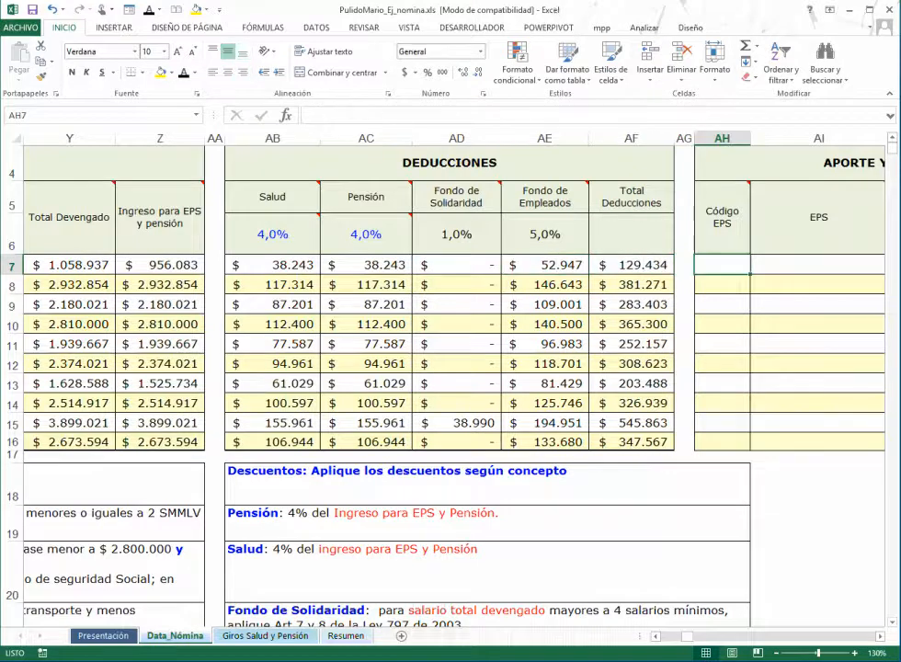
Look over the APORTE Y PAGOS A EPS and APORTE Y PAGOS A FONDOS DE PENSIÓN sections and return to AH7
key(Right)
key(Right)
key(Right)
key(Right)
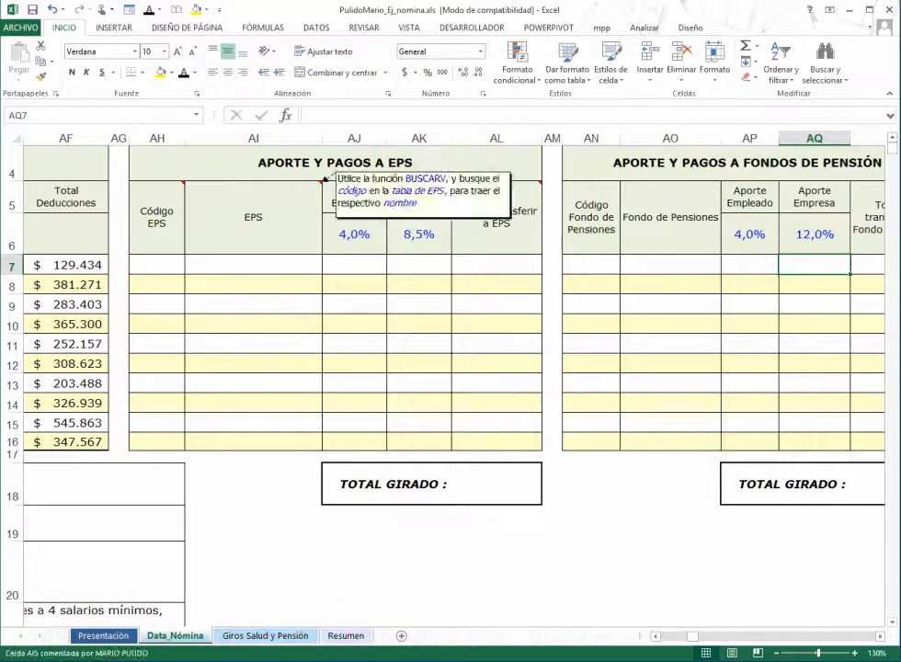
key(Right)
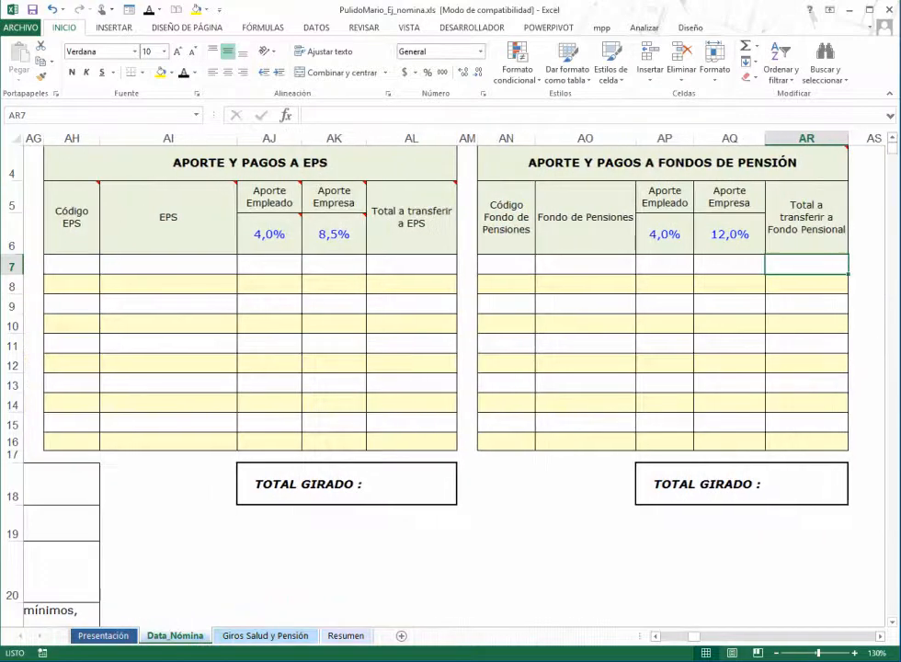
click(168, 284)
click(71, 284)
key(Left)
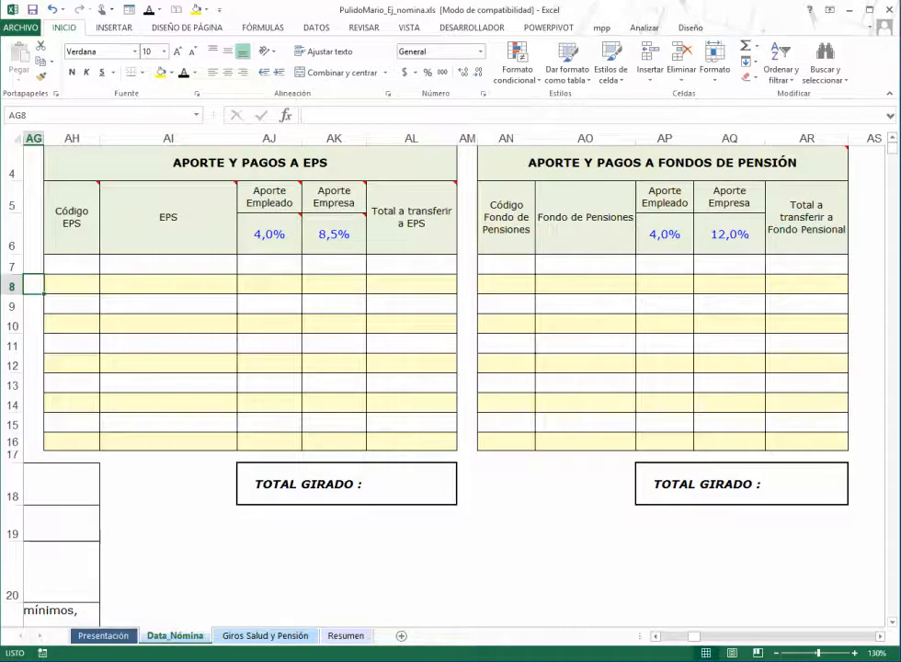
drag(83, 163, 138, 442)
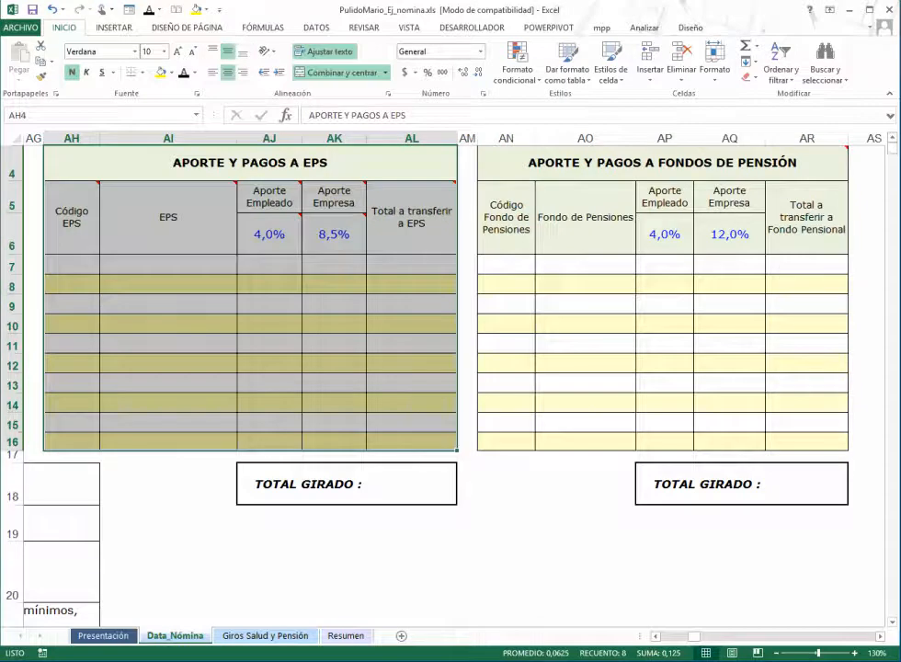
click(505, 265)
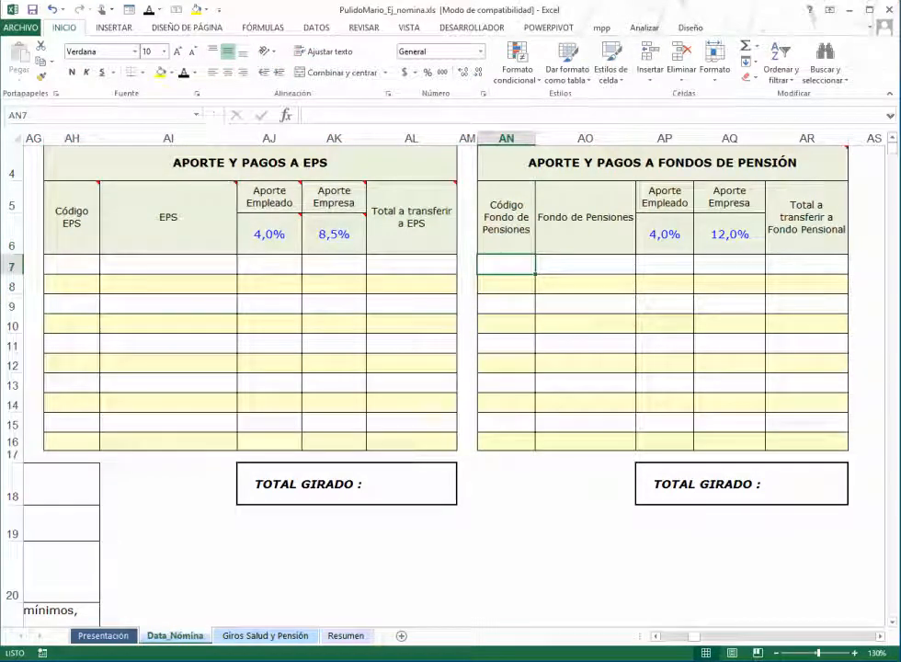
key(Left)
key(Left)
key(Left)
key(Left)
key(Left)
key(Left)
key(Left)
key(Left)
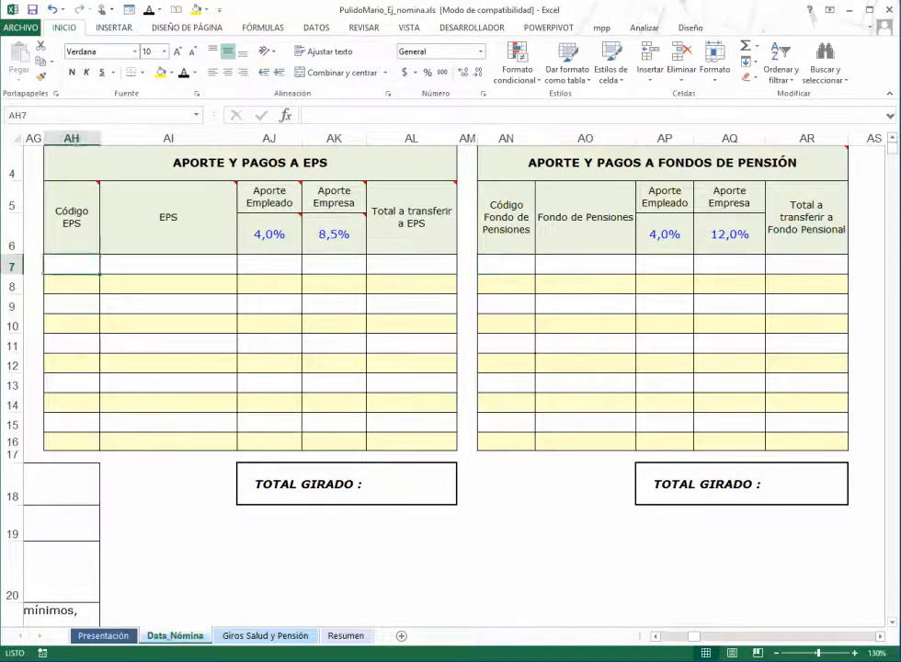
Widen the Código EPS column (AH) so its heading fits on one line, and return to AH7
drag(185, 138, 216, 137)
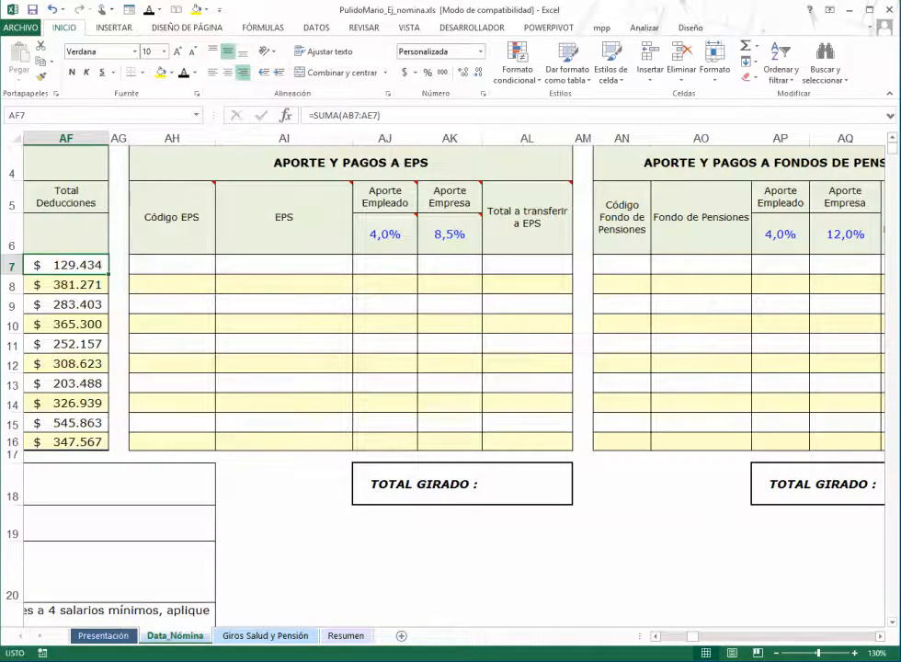
key(Right)
key(Right)
key(Right)
key(Right)
key(Right)
key(Right)
key(Right)
key(Right)
key(Right)
key(Right)
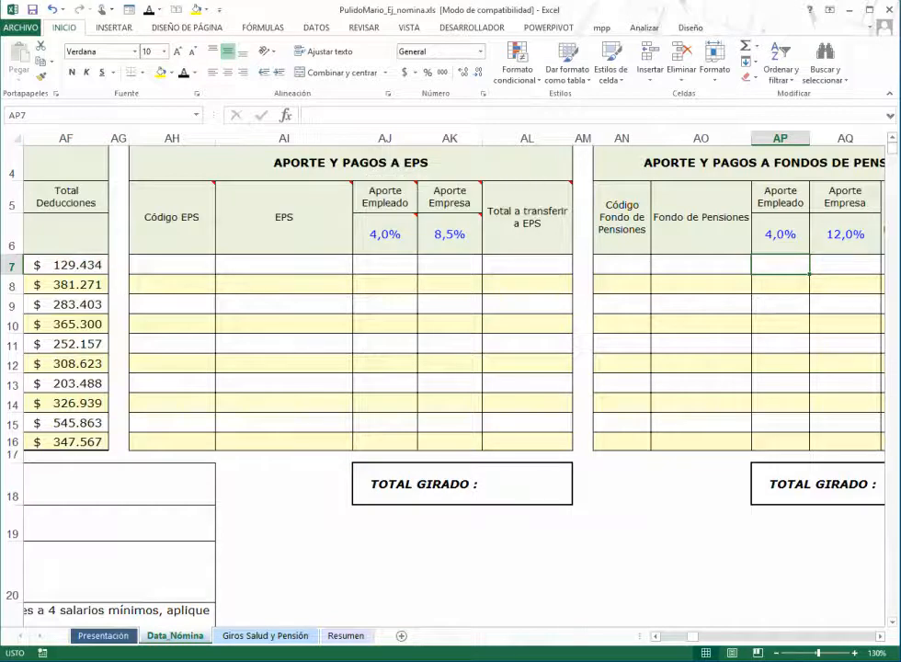
click(172, 265)
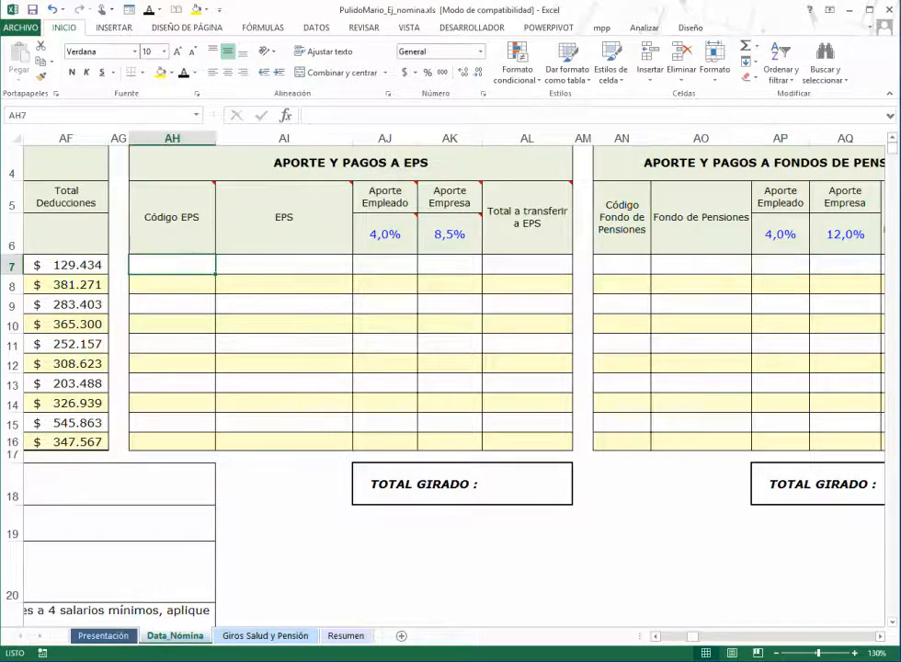
Widen the Aporte Empleado and Aporte Empresa columns (AJ and AK) of the EPS section and select AL7:AL16
mouse_move(173, 214)
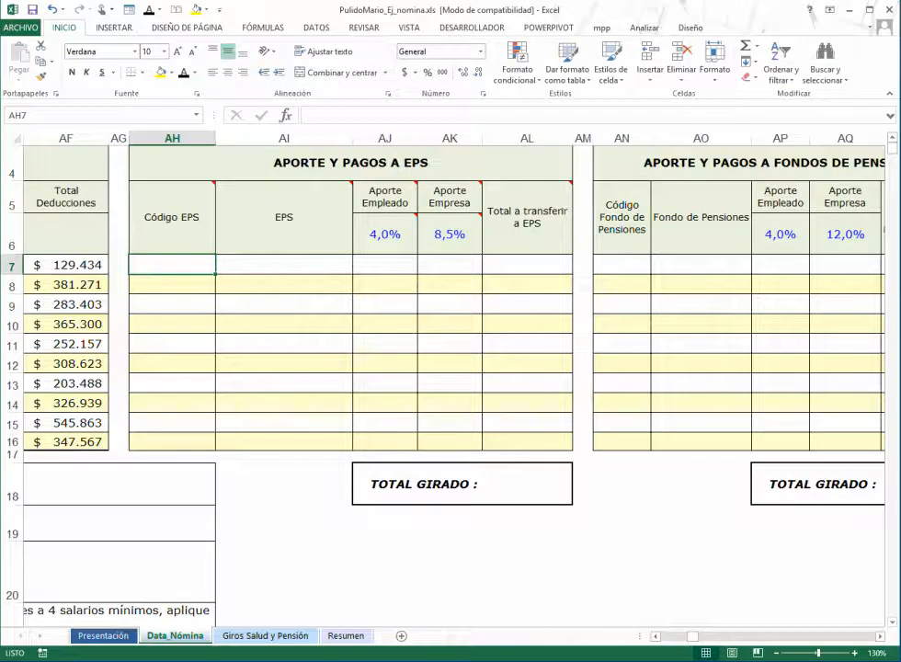
drag(385, 138, 430, 138)
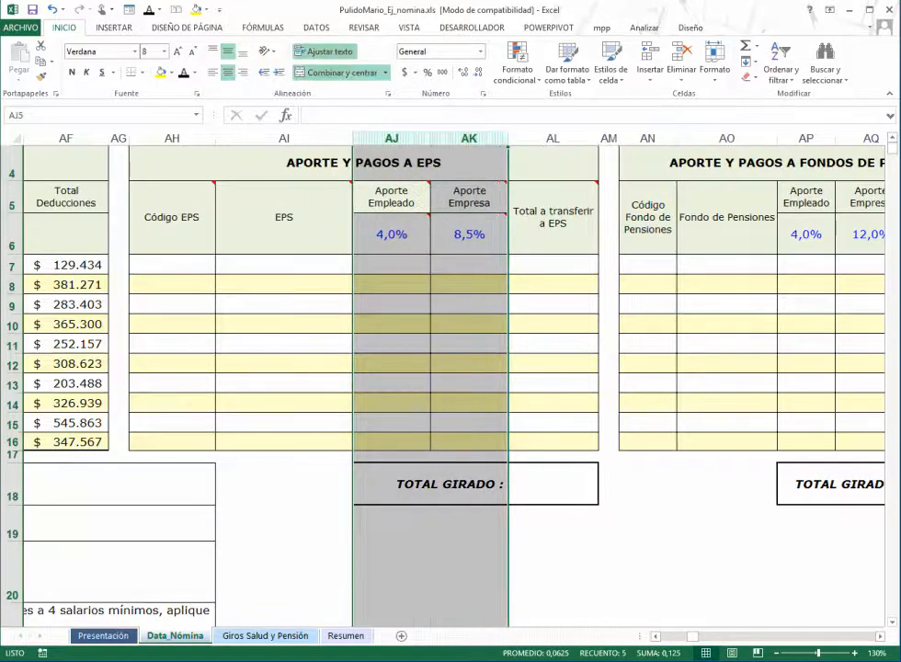
click(552, 264)
drag(552, 265, 553, 441)
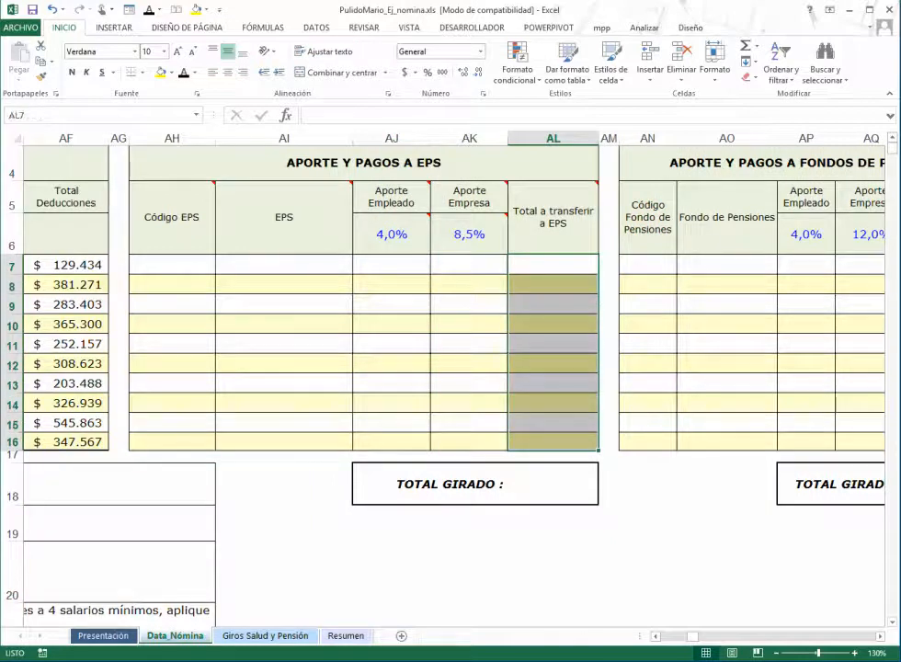
Enter the formula =I7 in AH7 to bring in the first employee's EPS code from the general data
click(172, 264)
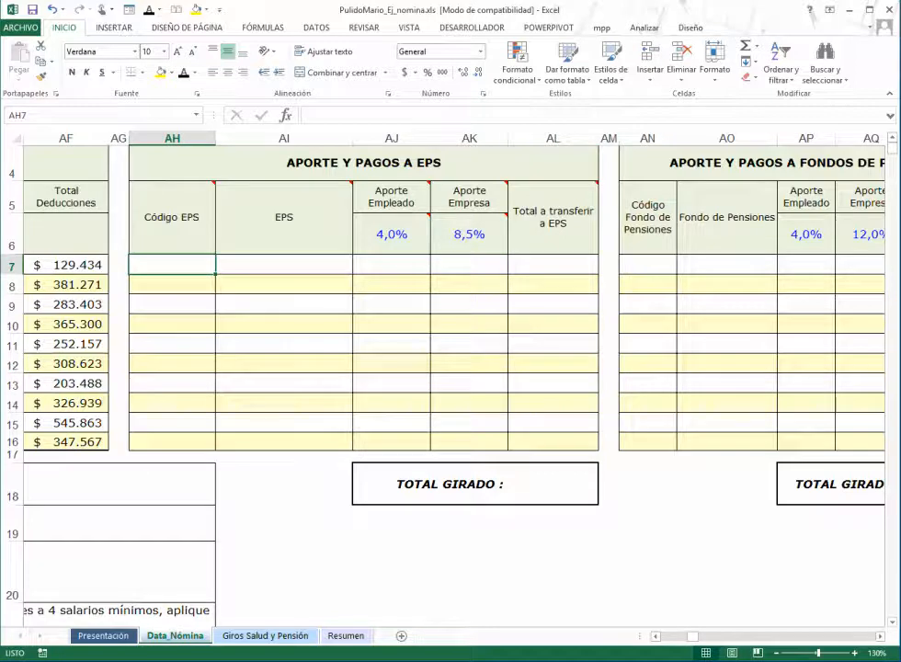
text(=)
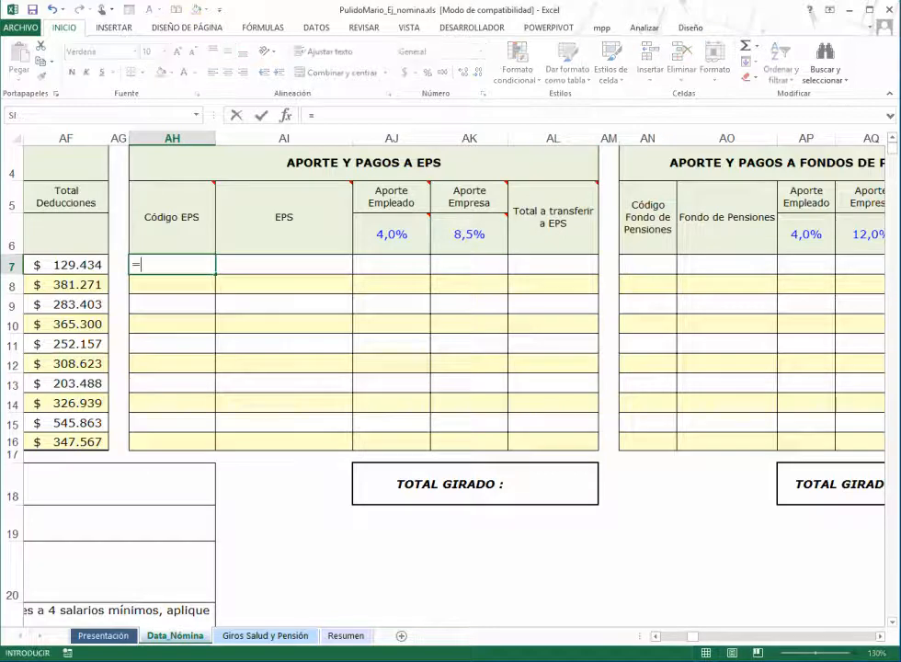
key(Left)
key(Left)
key(Left)
key(Left)
key(Left)
key(Left)
key(Left)
key(Left)
key(Left)
key(Left)
key(Left)
key(Left)
key(Left)
key(Left)
key(Left)
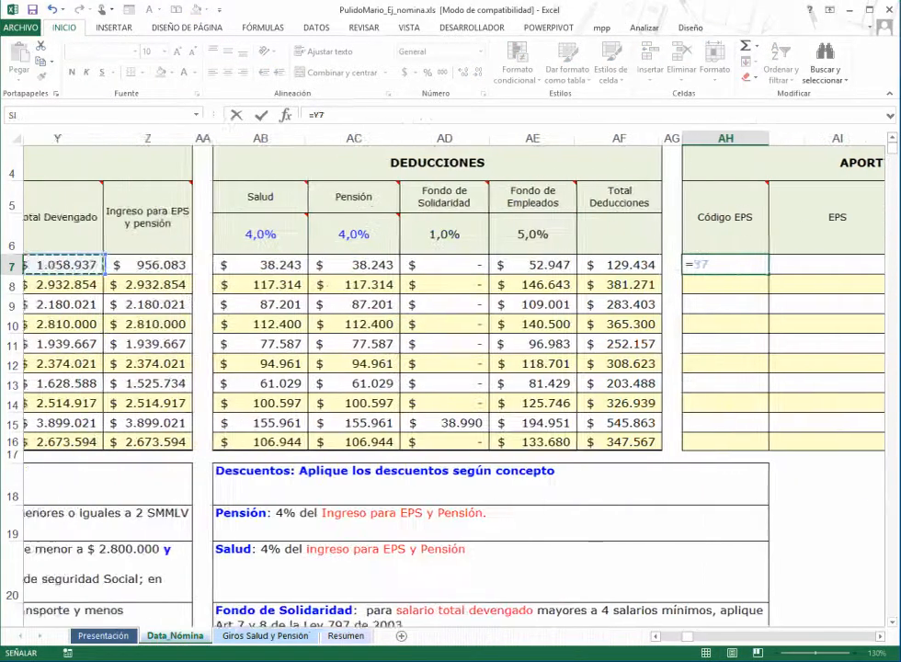
key(Left)
key(Left)
key(Left)
key(Left)
key(Left)
key(Left)
key(Left)
key(Left)
key(Left)
key(Left)
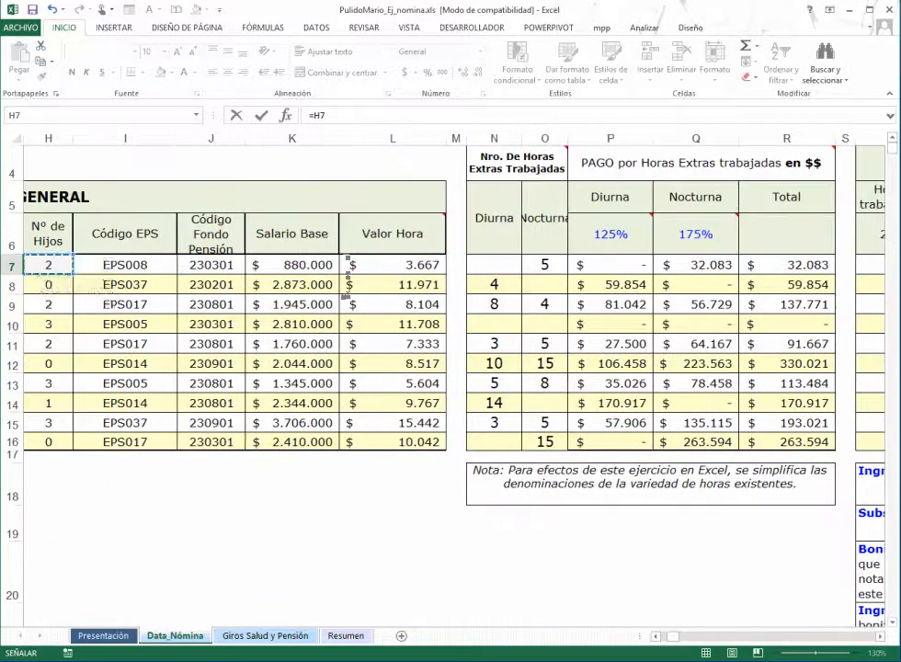
key(Right)
key(Return)
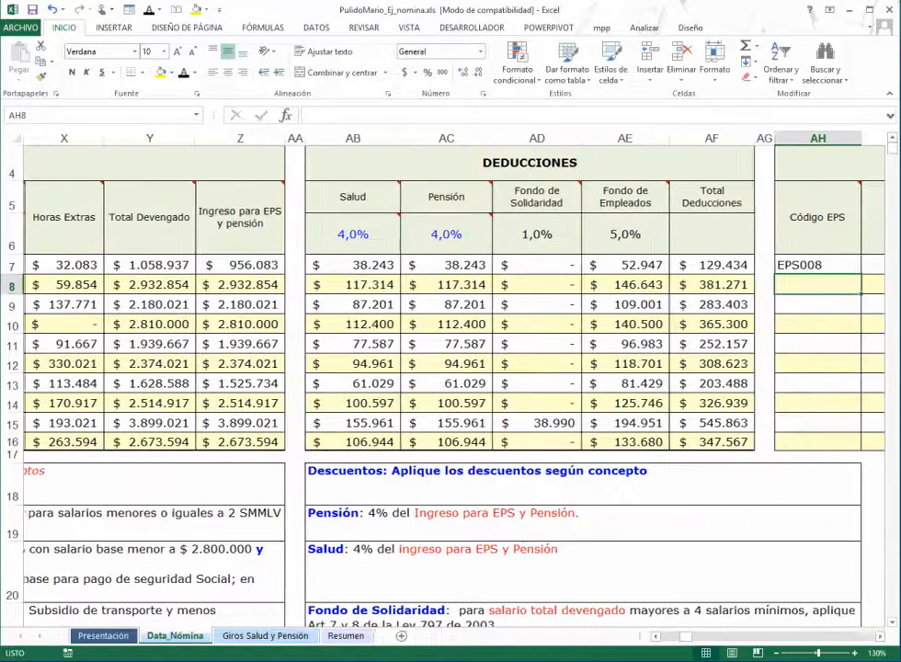
Fill the Código EPS formula from AH7 down to AH16
key(Up)
key(Right)
key(Right)
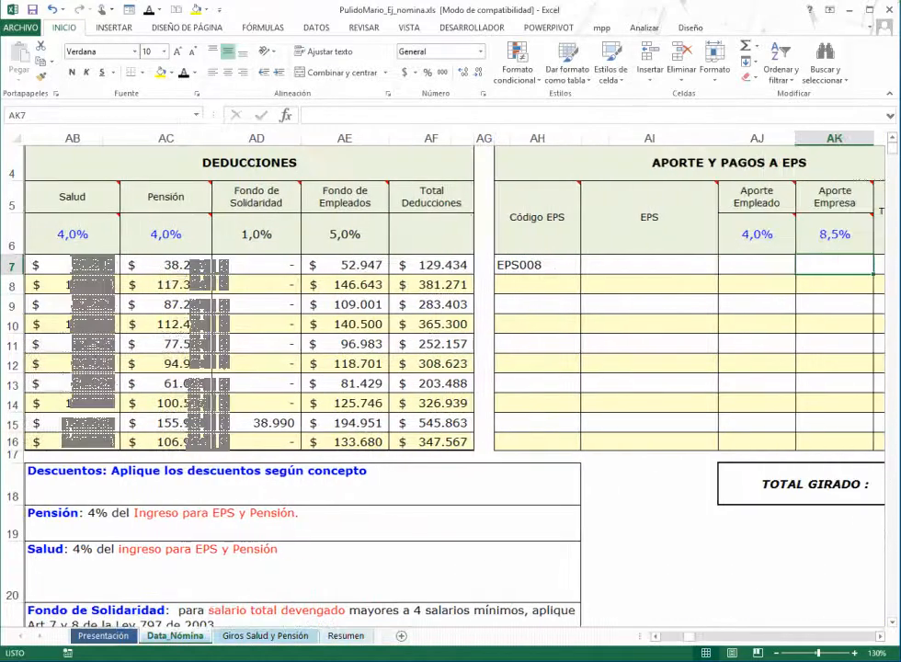
key(Left)
key(Left)
drag(579, 274, 579, 448)
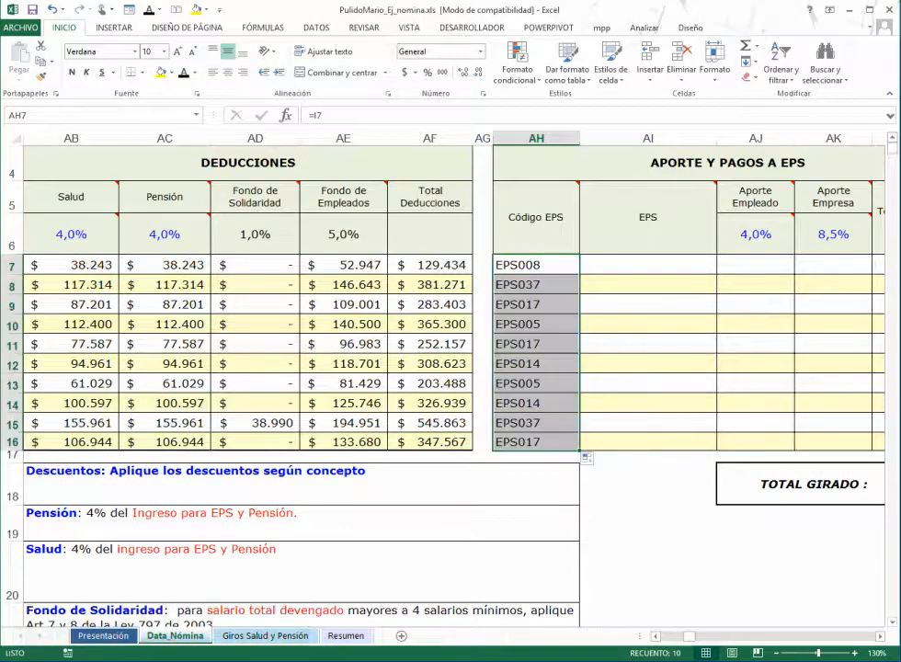
Copy the banded row formatting of AI7:AI16 onto the Código EPS cells AH7:AH16
drag(648, 264, 648, 441)
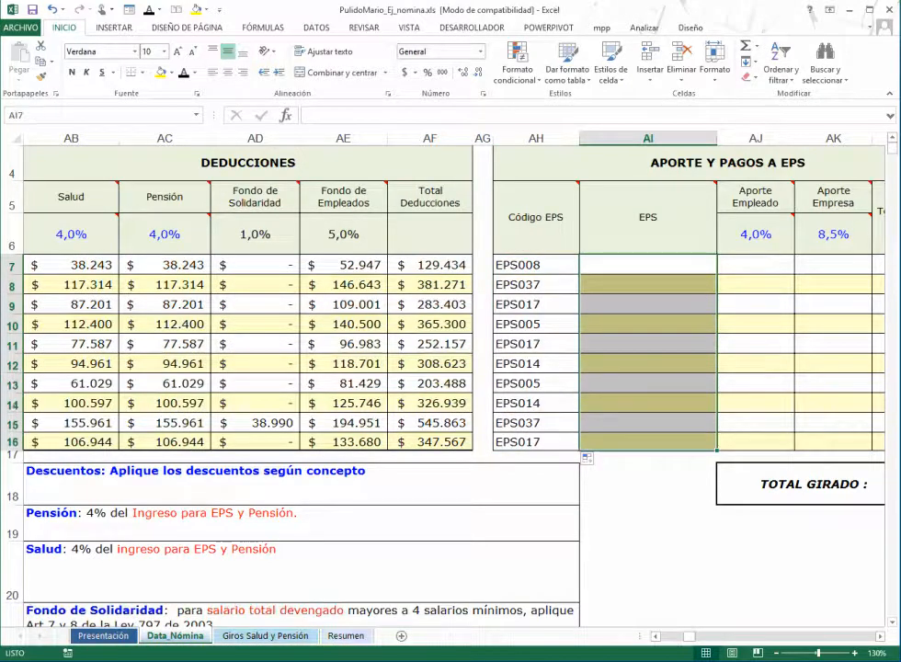
click(36, 58)
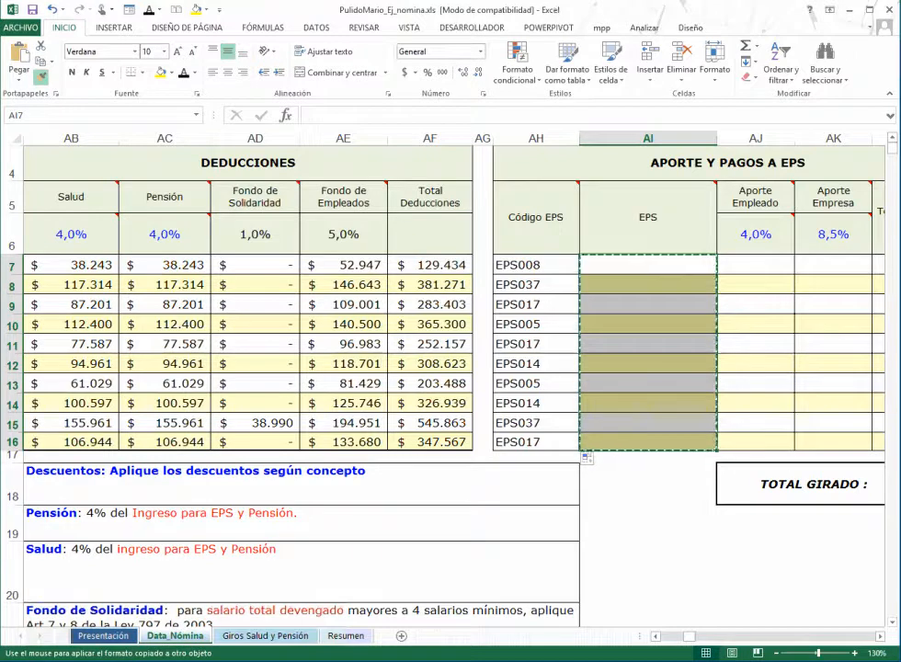
drag(536, 265, 536, 441)
click(648, 285)
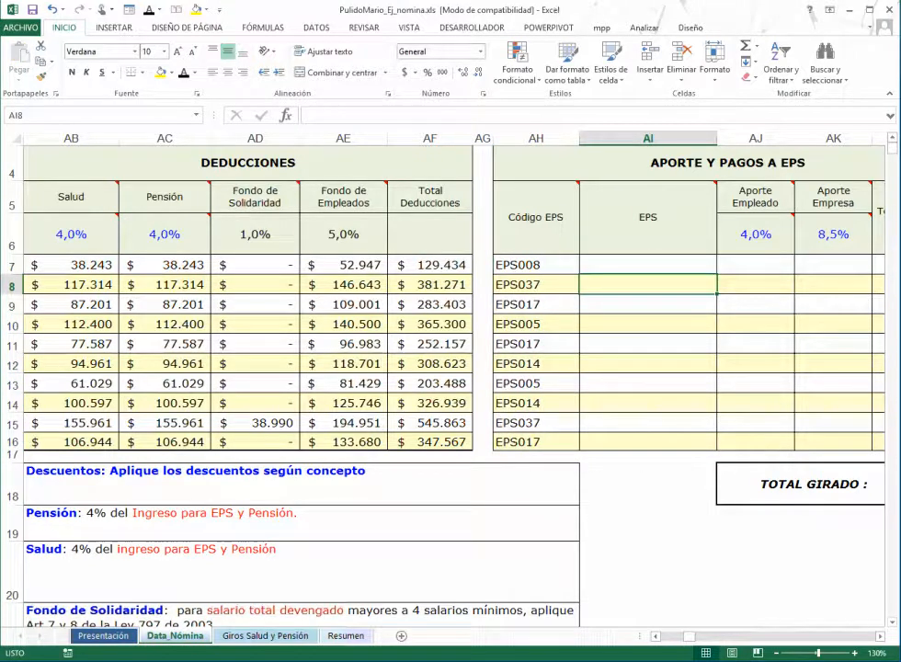
Review the APORTE Y PAGOS A EPS columns and the EPS heading's note, and switch to the PowerPoint slide on Función BUSCARV
click(536, 265)
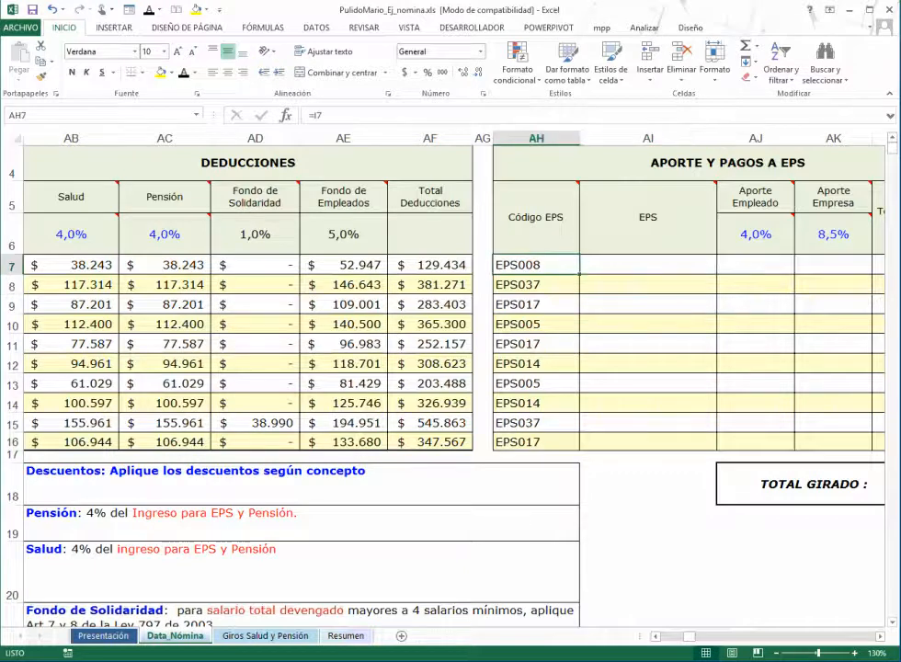
key(Right)
key(Right)
key(Right)
key(Right)
key(Right)
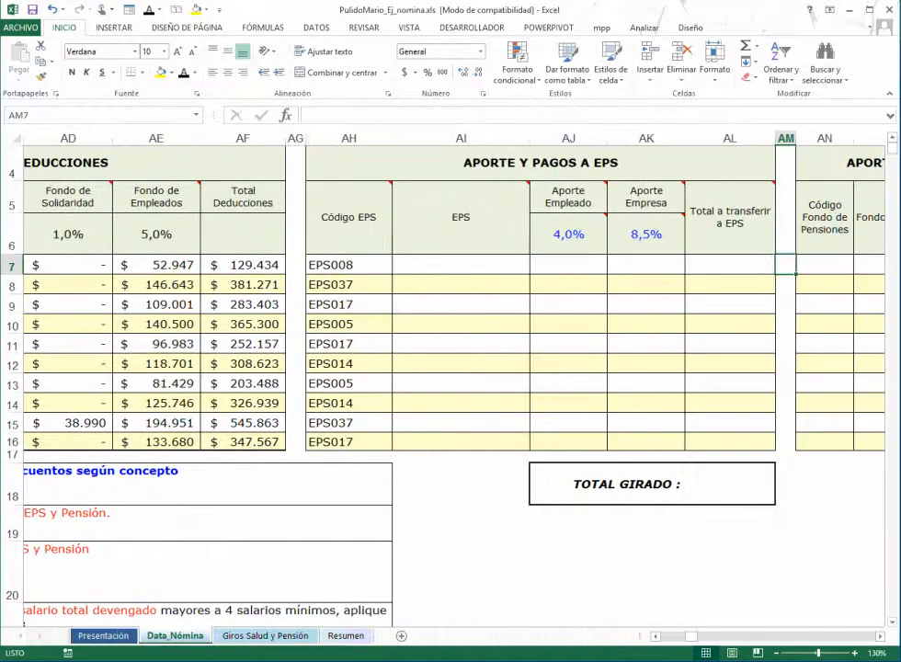
key(ctrl+Left)
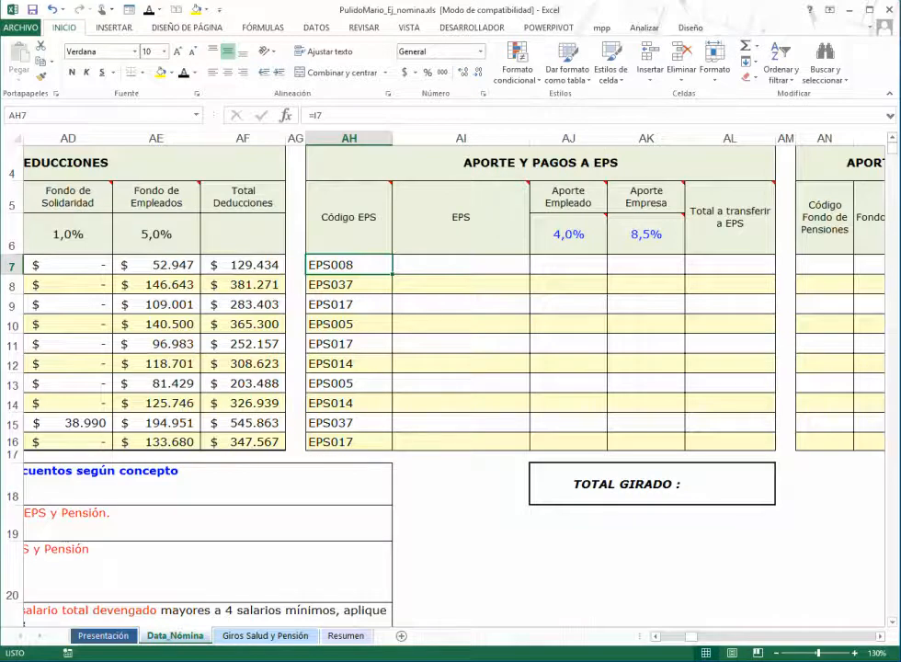
drag(461, 264, 461, 441)
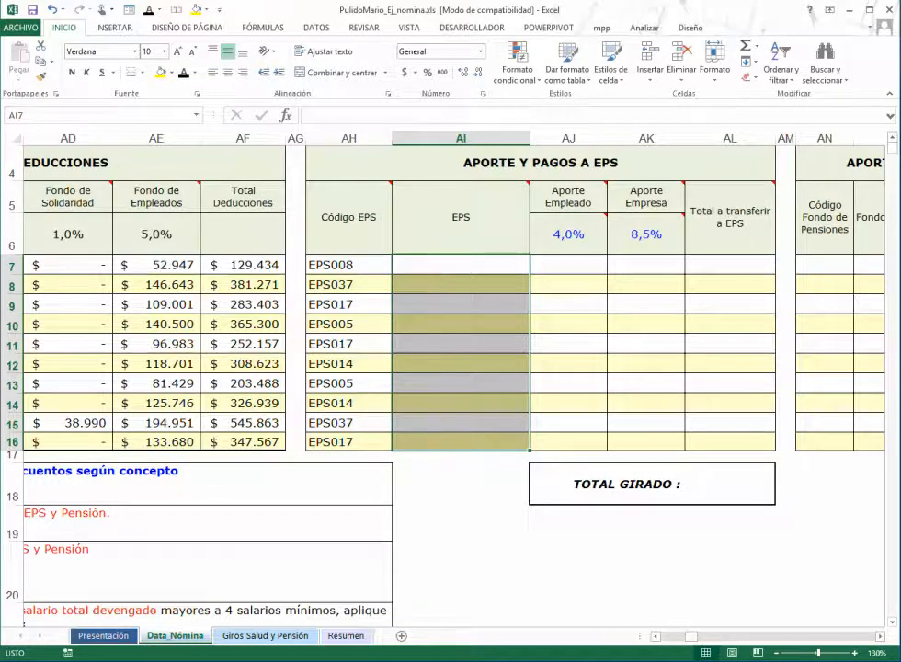
click(460, 264)
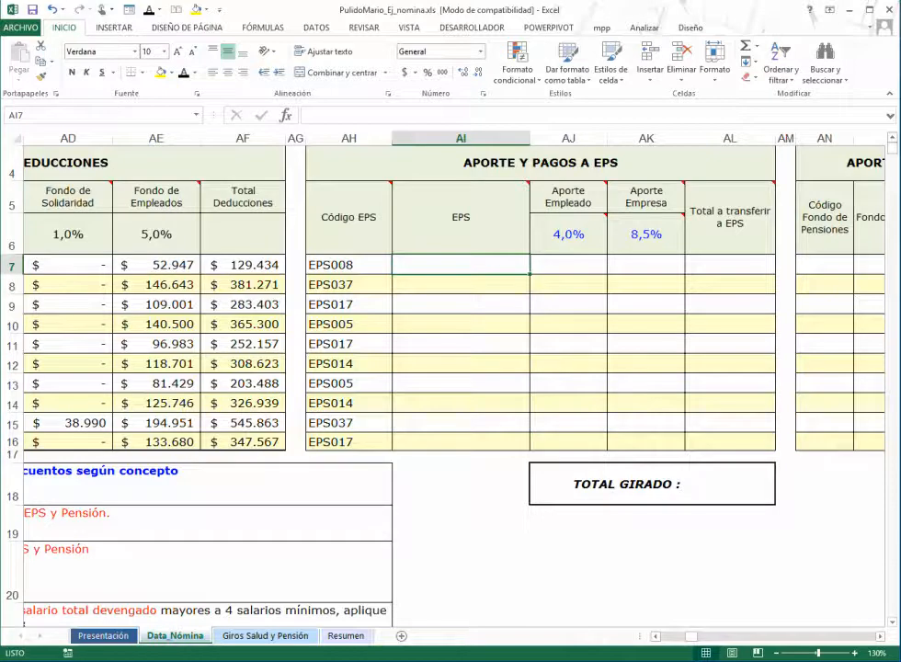
mouse_move(478, 215)
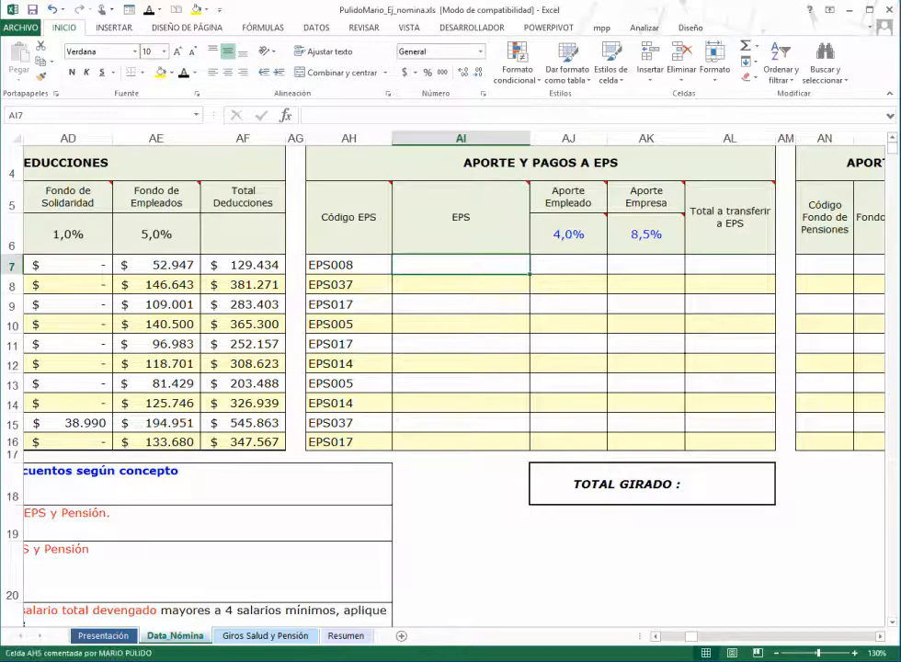
click(349, 265)
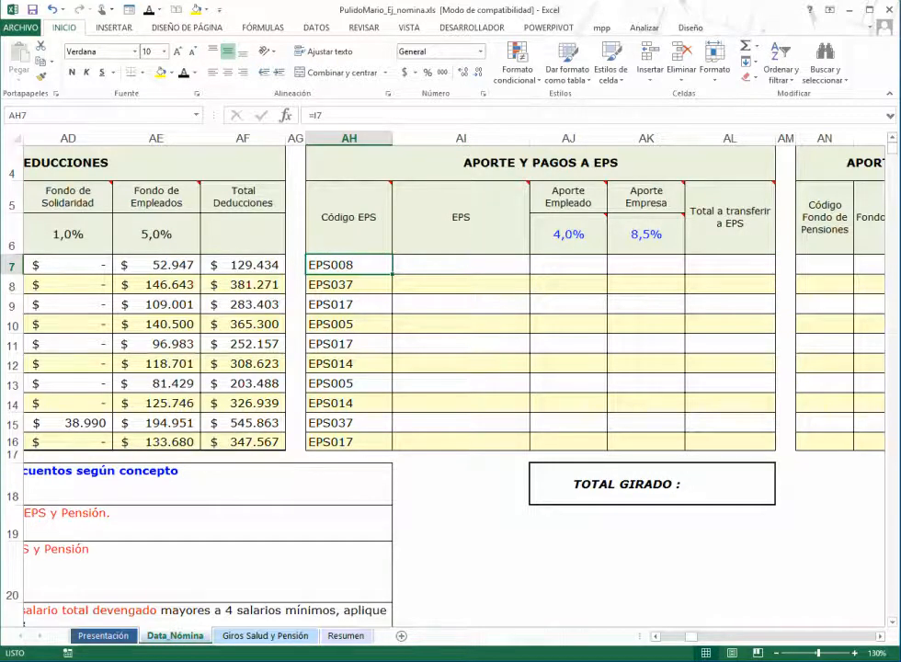
click(461, 264)
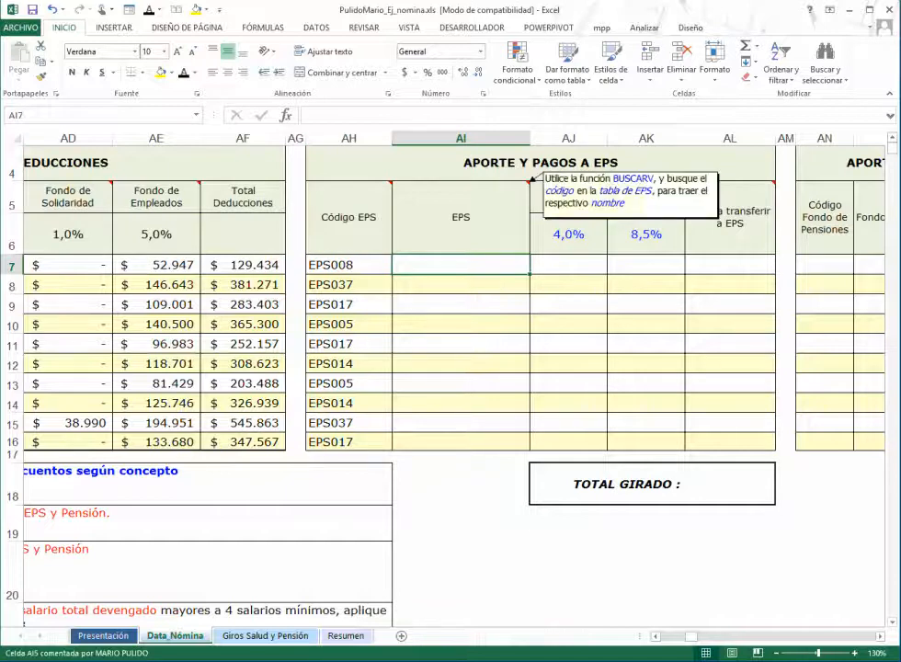
click(242, 423)
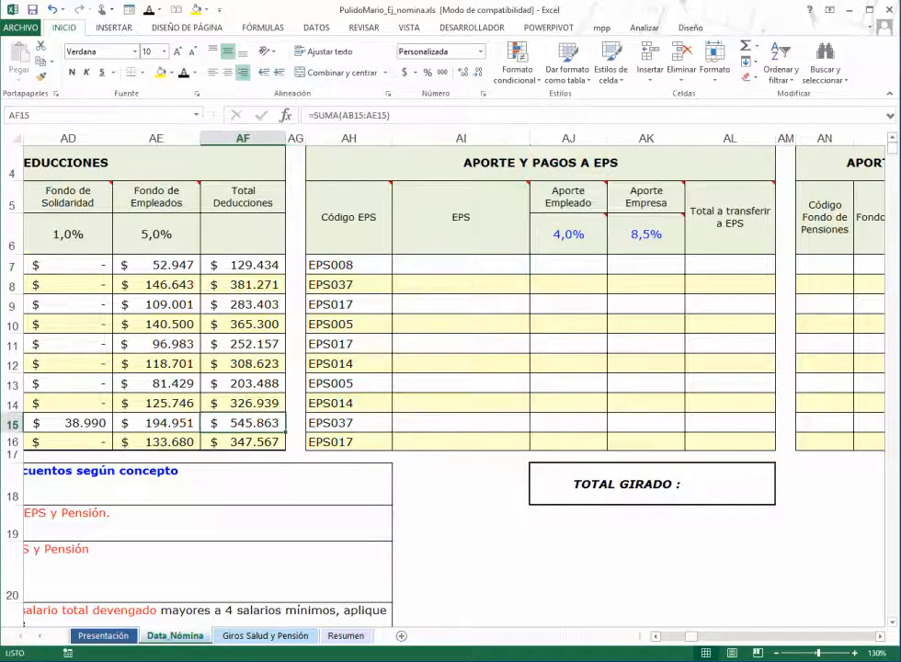
click(460, 265)
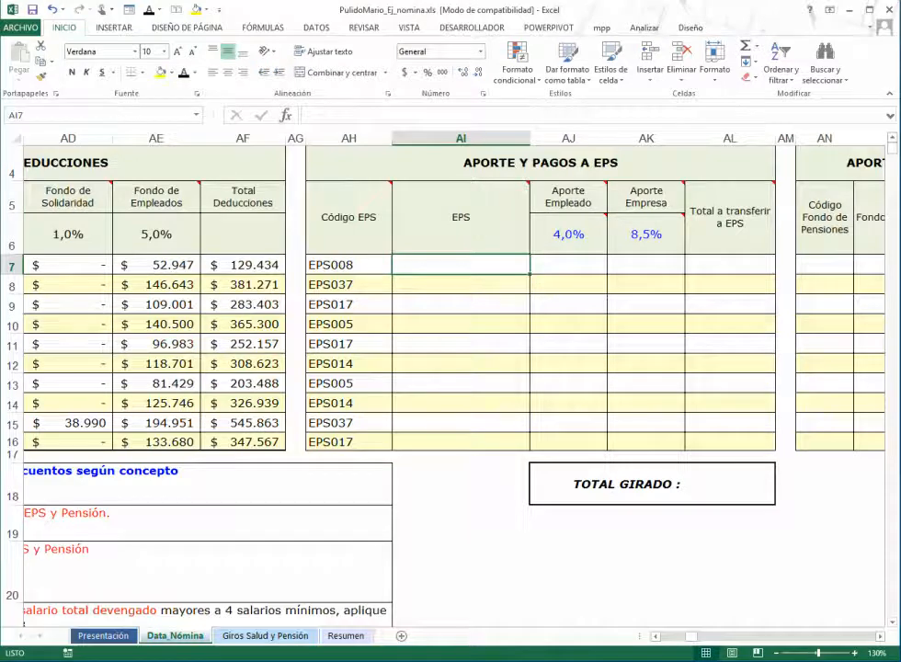
click(296, 660)
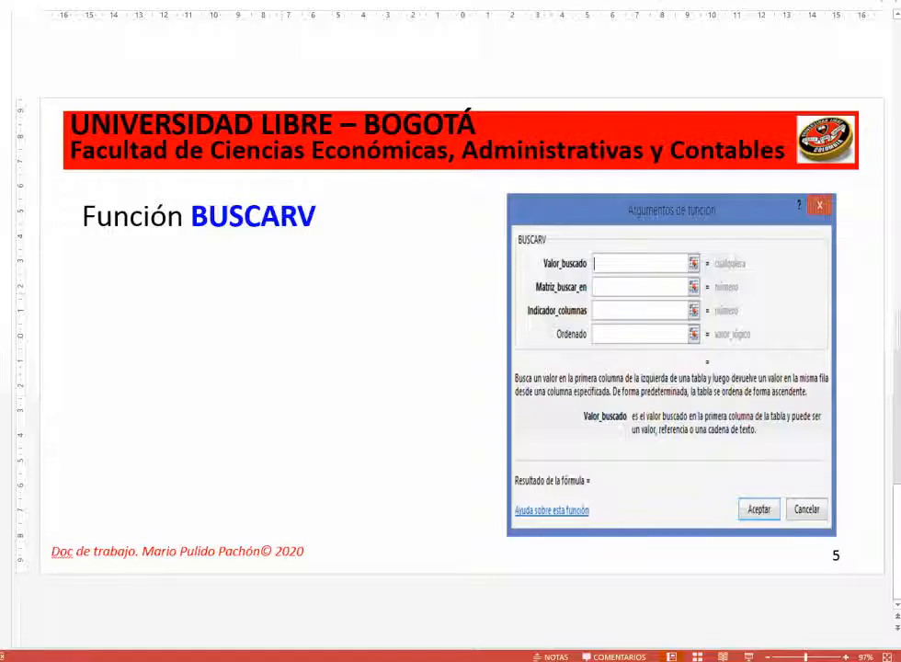
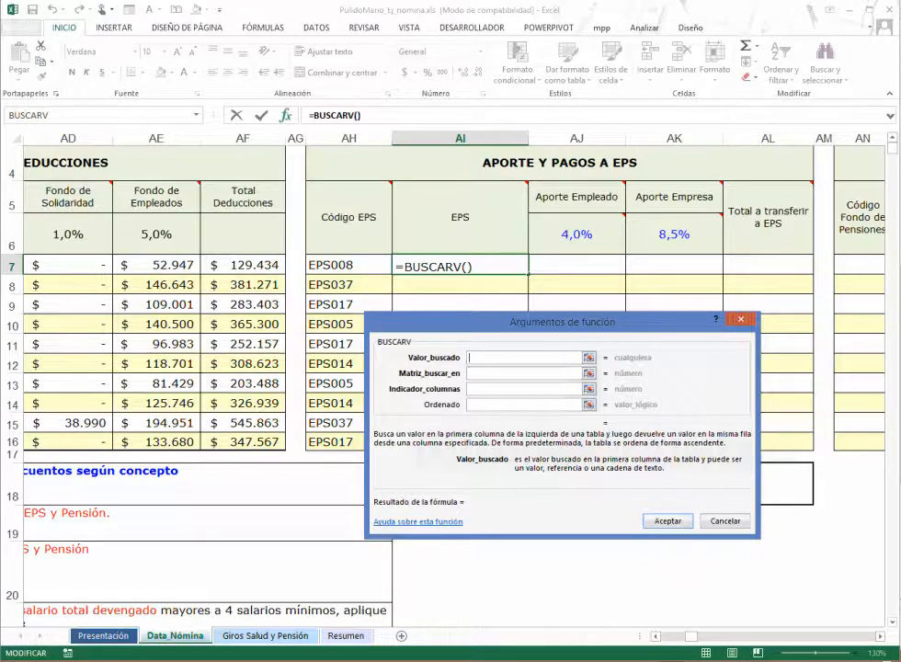
Set the lookup value of the BUSCARV function in AI7 to the employee's EPS code in AH7
drag(563, 322, 599, 311)
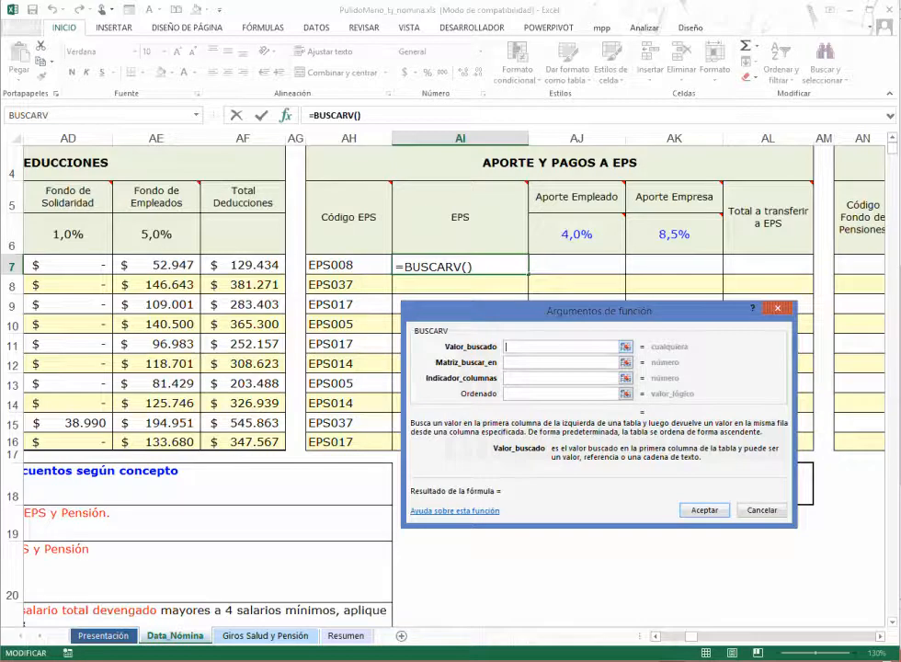
click(349, 265)
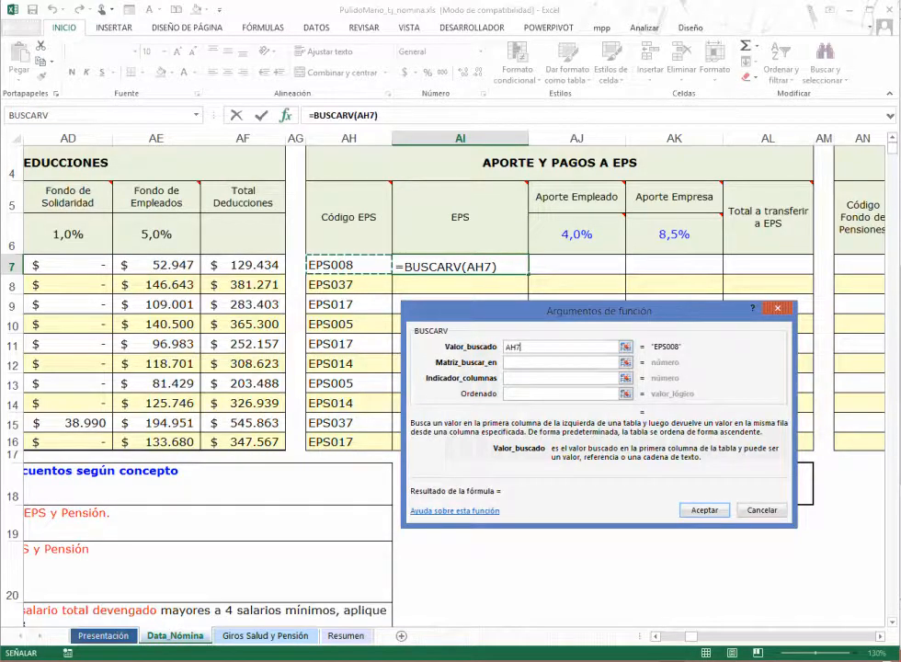
key(Tab)
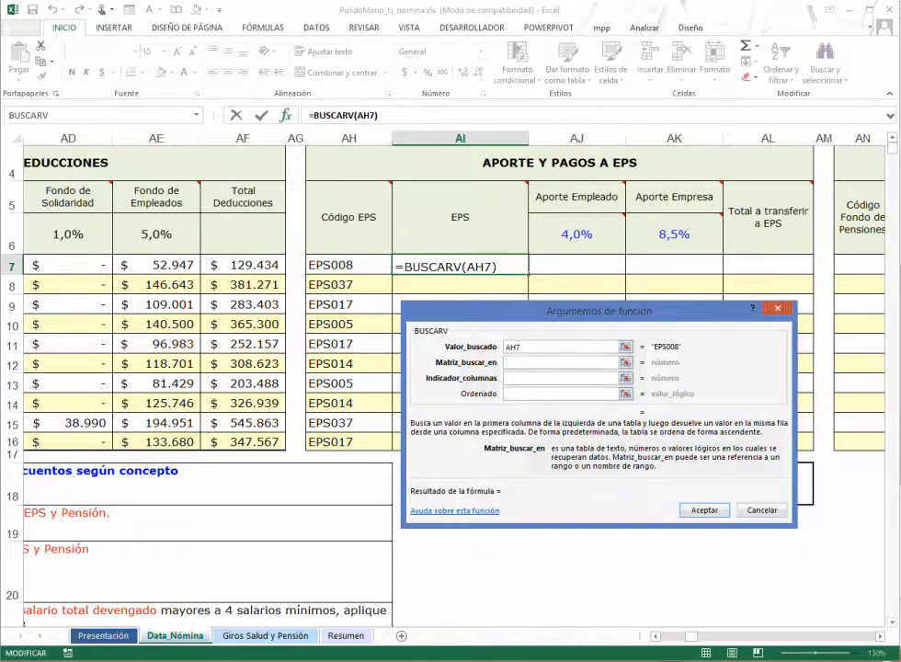
Set Matriz_buscar_en to C28:E56, from the code column through Nombre in the table of EPS and pension funds
click(208, 572)
key(Left)
key(Left)
key(Left)
key(Left)
key(Left)
key(Left)
key(Left)
key(Left)
key(Left)
key(Left)
key(Left)
key(Left)
key(Left)
key(Left)
key(Left)
key(Left)
key(Left)
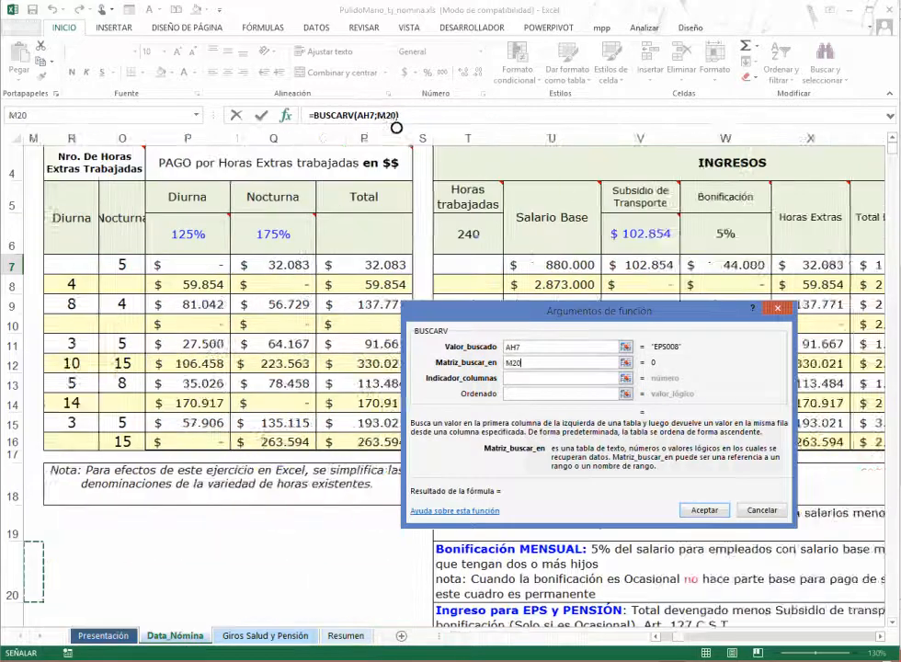
scroll(395, 127, down, 7)
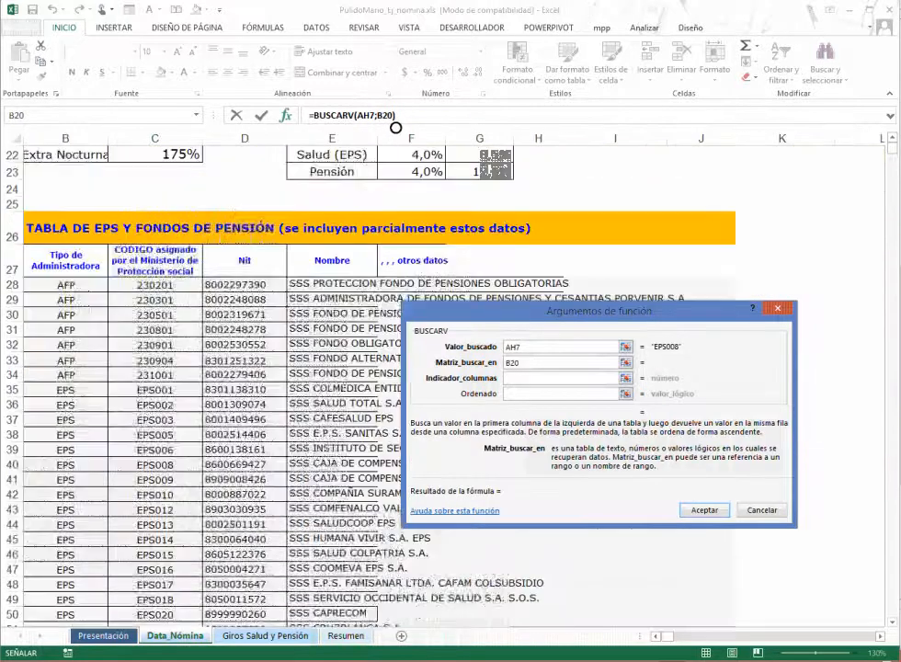
drag(600, 311, 841, 161)
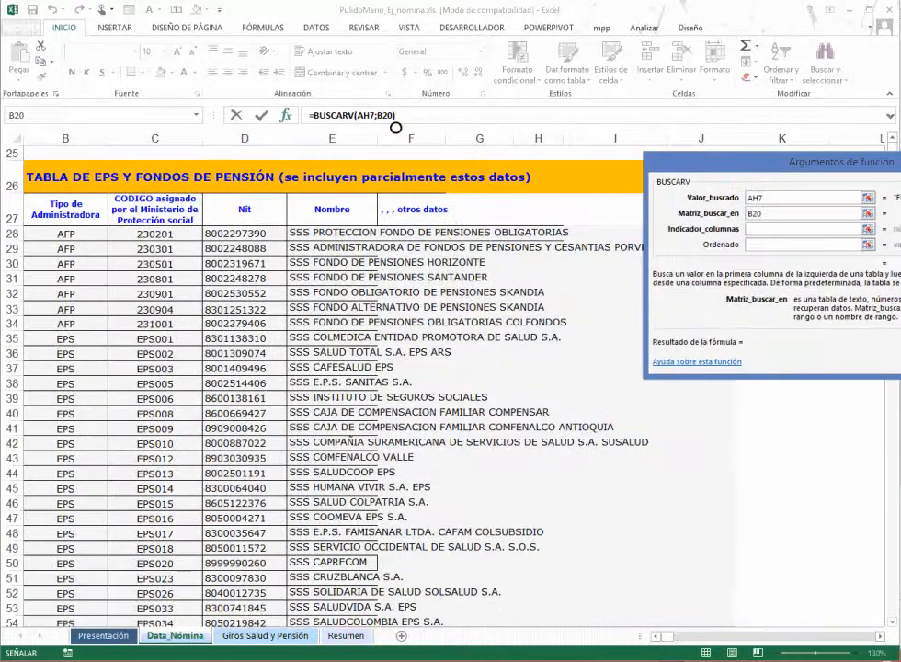
scroll(395, 126, down, 1)
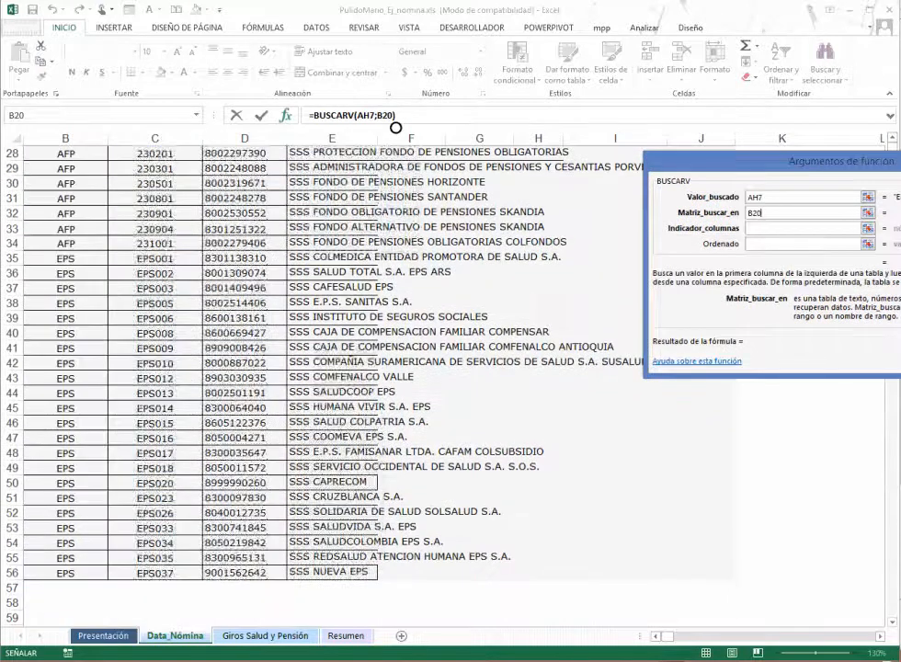
scroll(395, 127, up, 1)
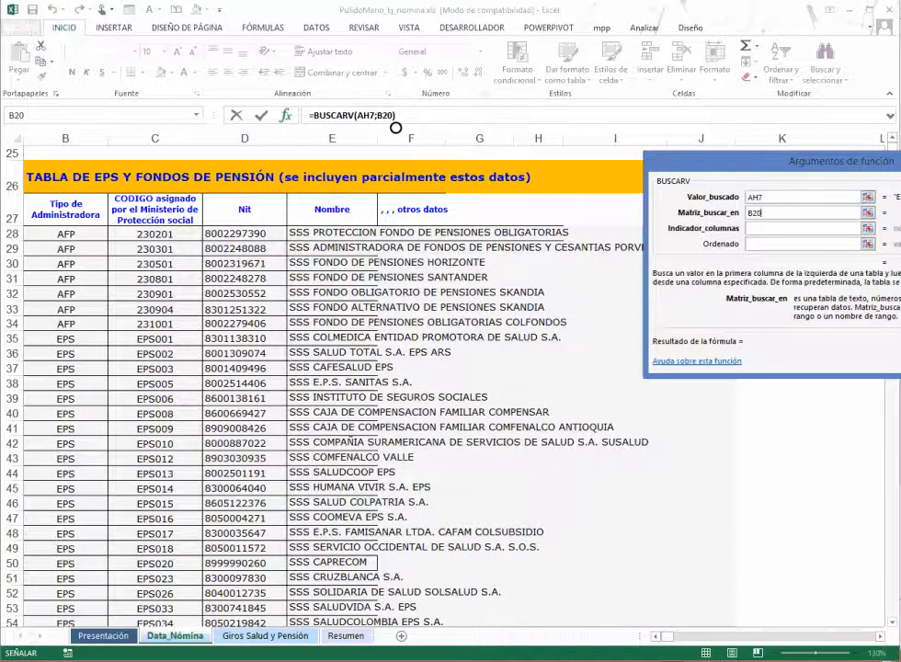
click(65, 234)
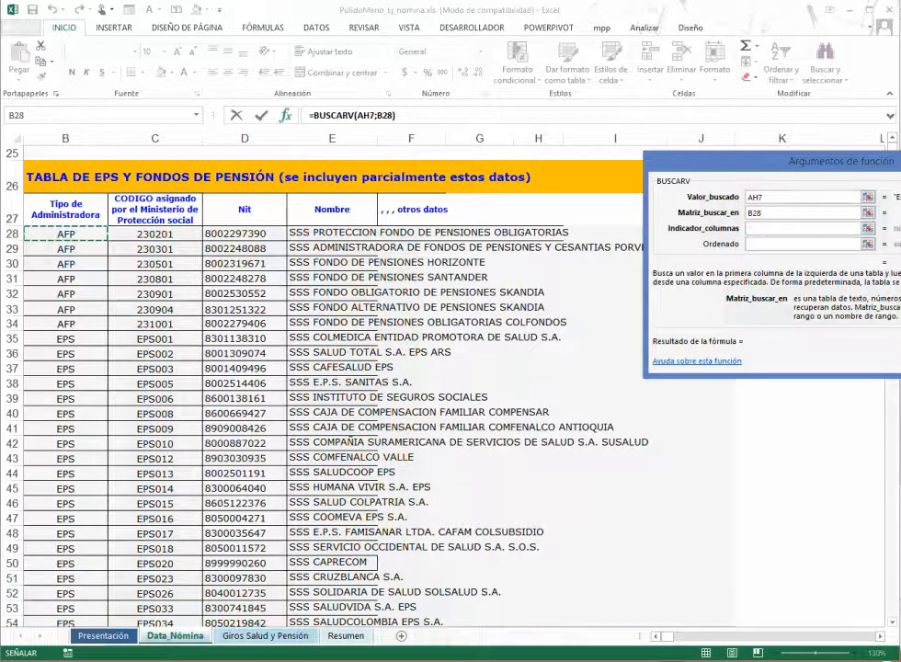
drag(754, 161, 707, 170)
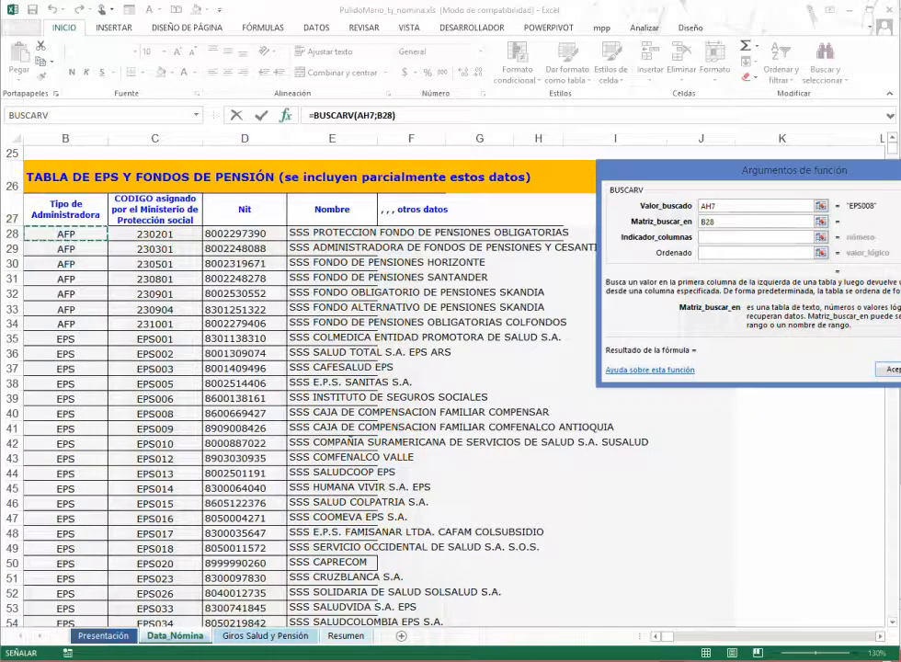
drag(155, 233, 374, 575)
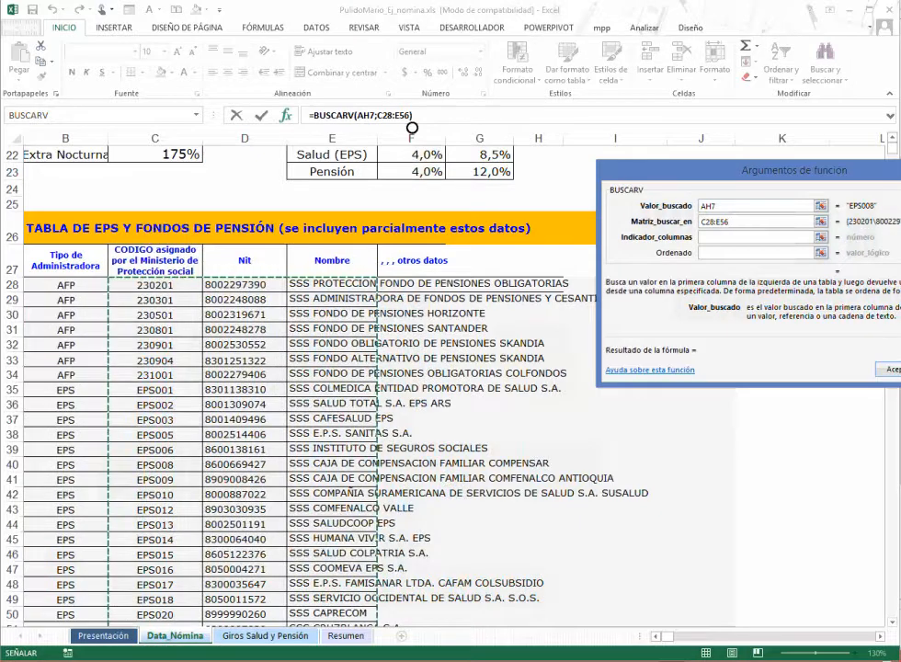
Check the extent of the lookup table and make its reference absolute as $C$28:$E$56
scroll(412, 127, down, 1)
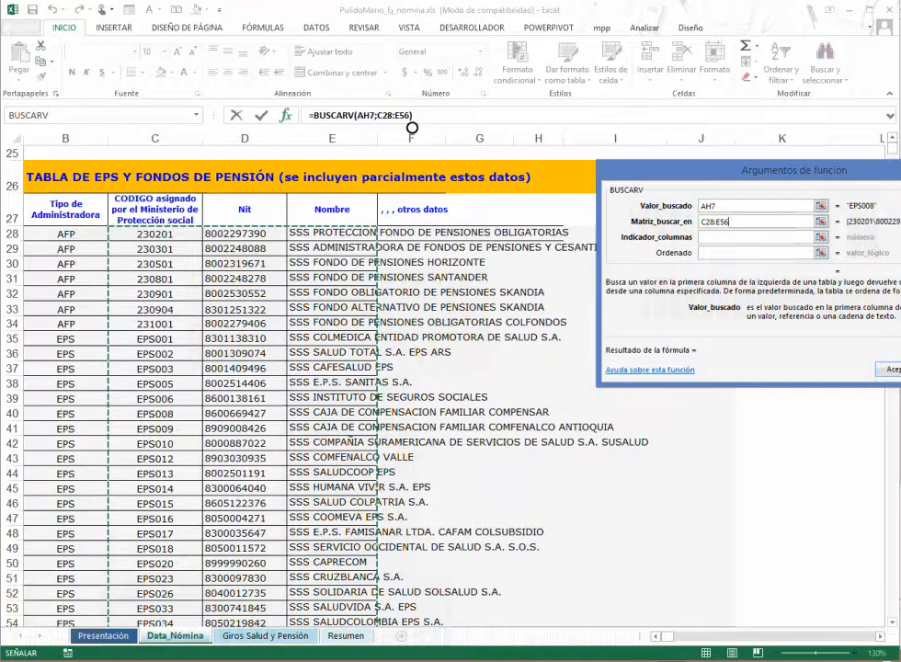
scroll(412, 128, down, 1)
scroll(412, 128, up, 1)
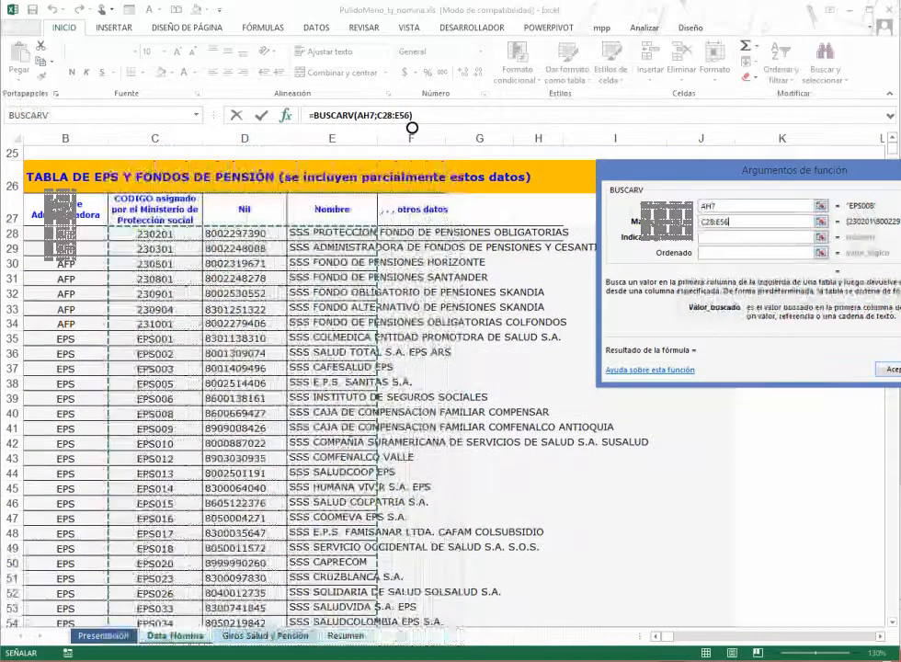
scroll(412, 127, down, 1)
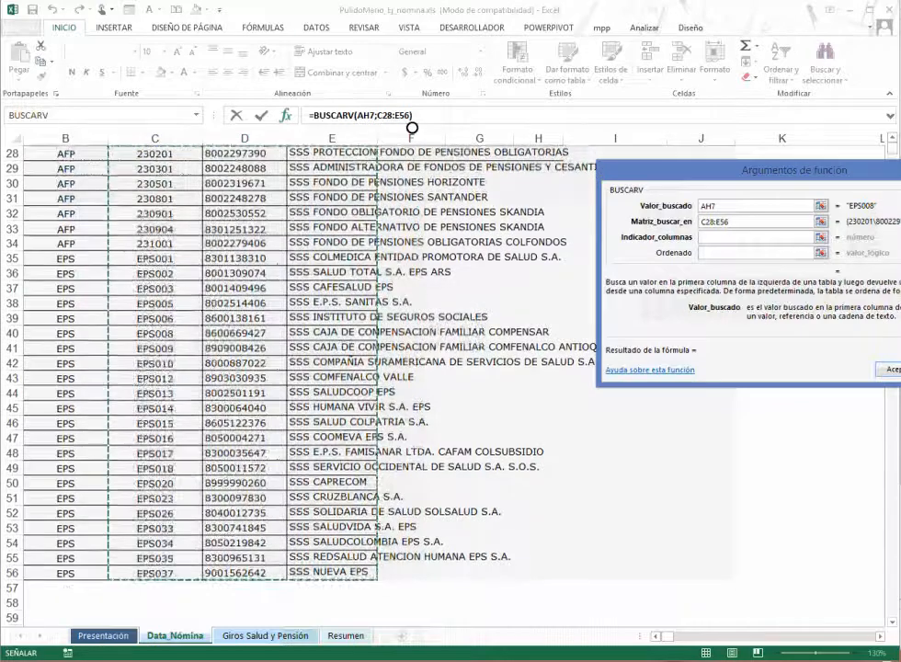
scroll(412, 128, up, 1)
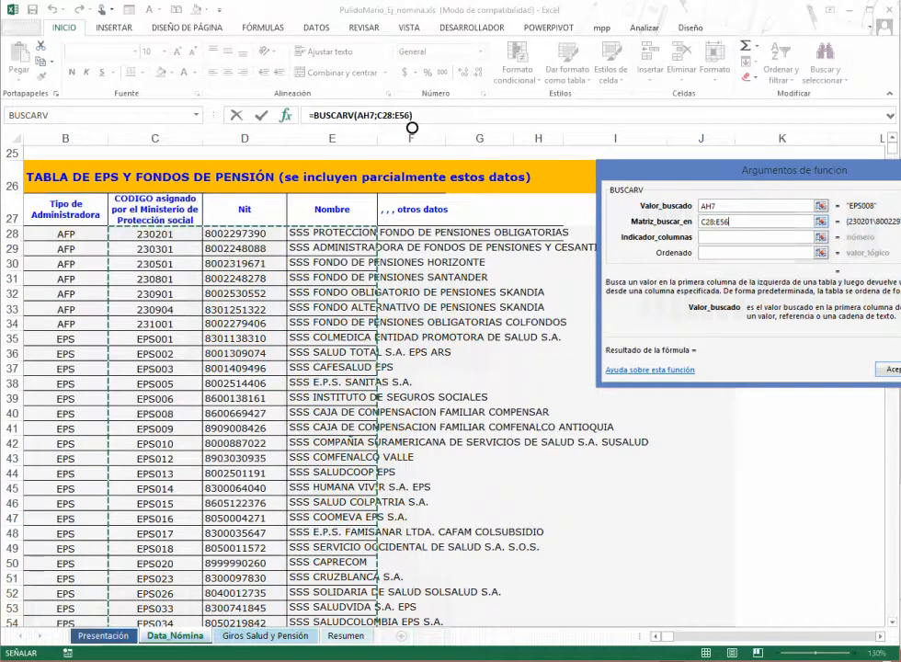
key(F4)
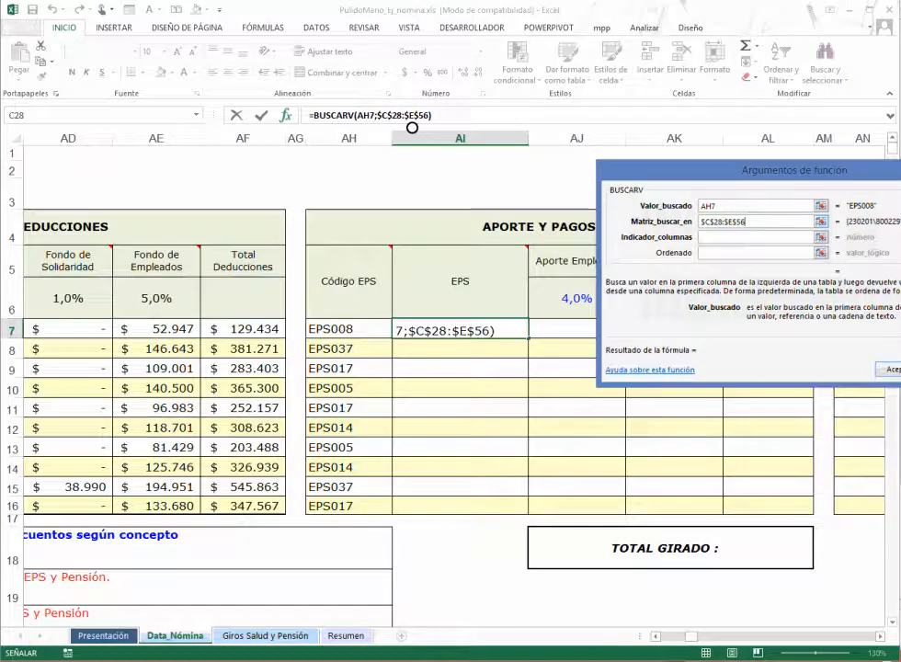
Set Indicador_columnas to 3 and Ordenado to falso, and accept the BUSCARV formula for AI7
key(Tab)
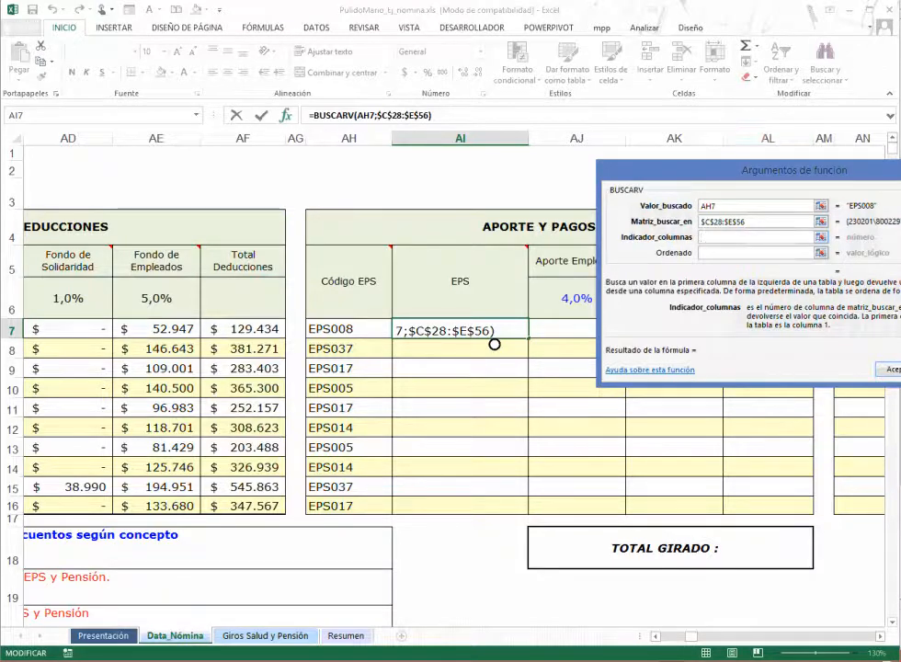
mouse_move(768, 170)
mouse_down()
mouse_move(617, 412)
mouse_move(626, 380)
mouse_up()
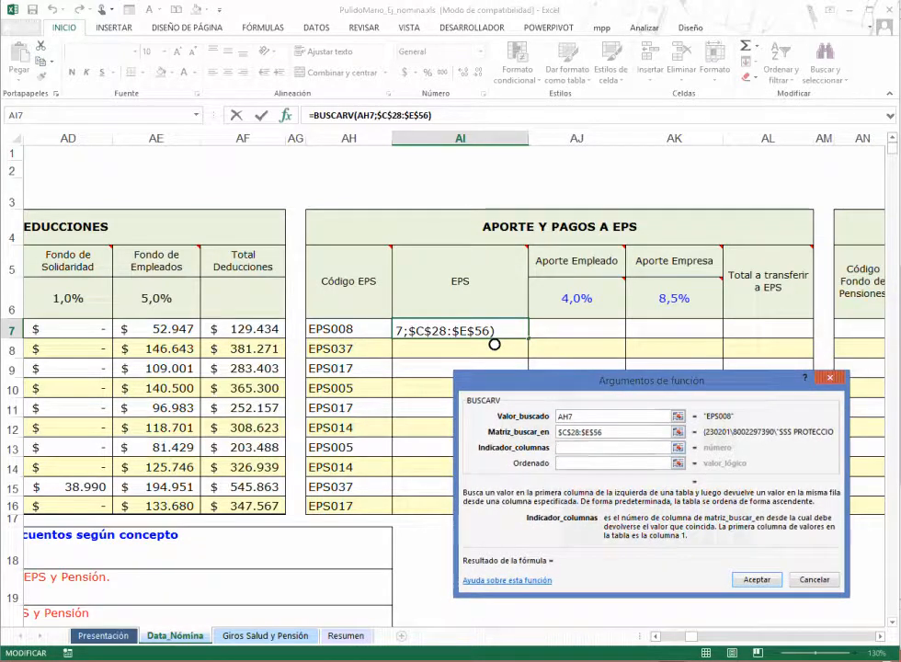
text(3)
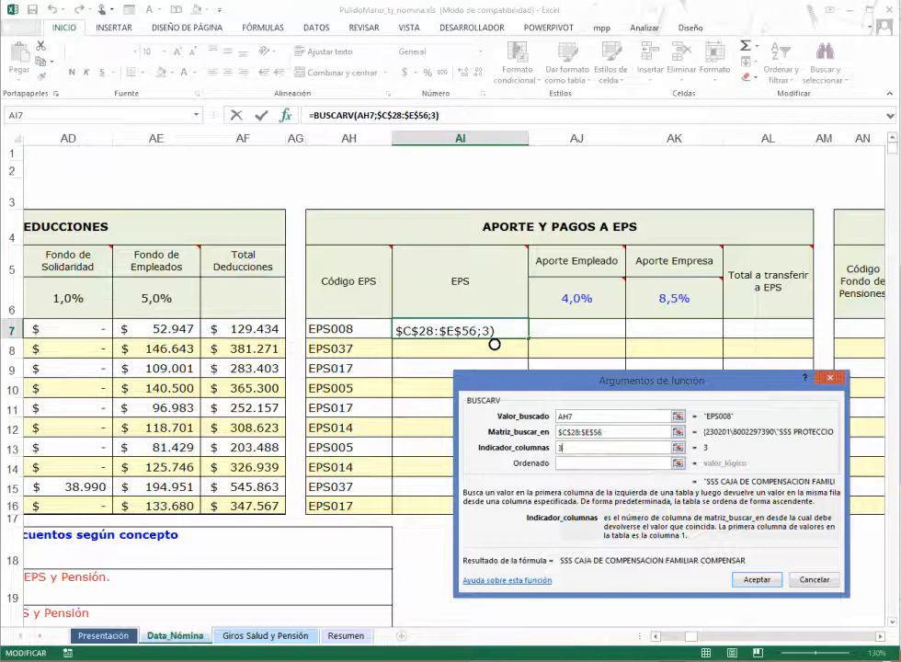
key(Tab)
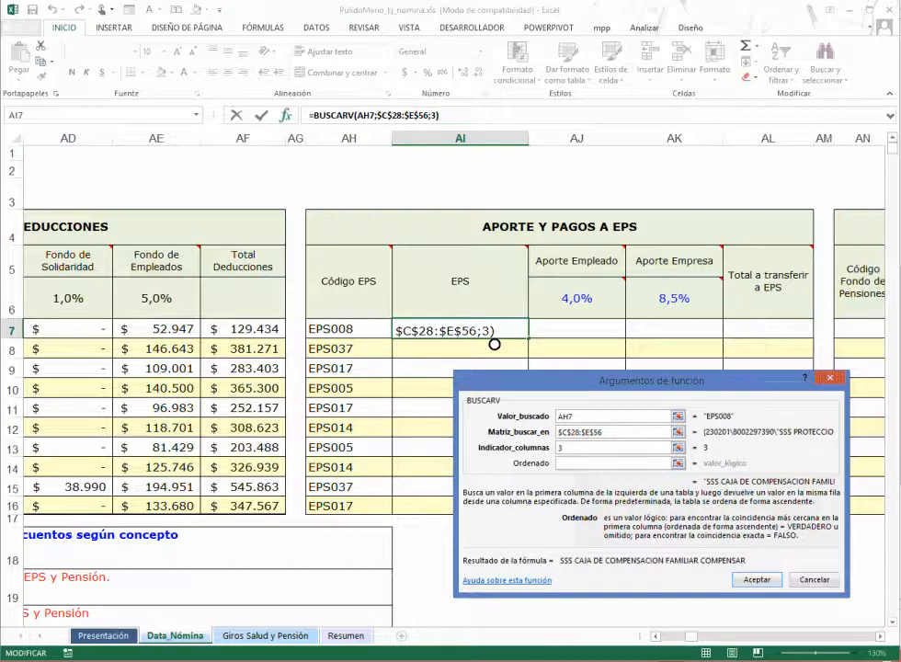
text(falso)
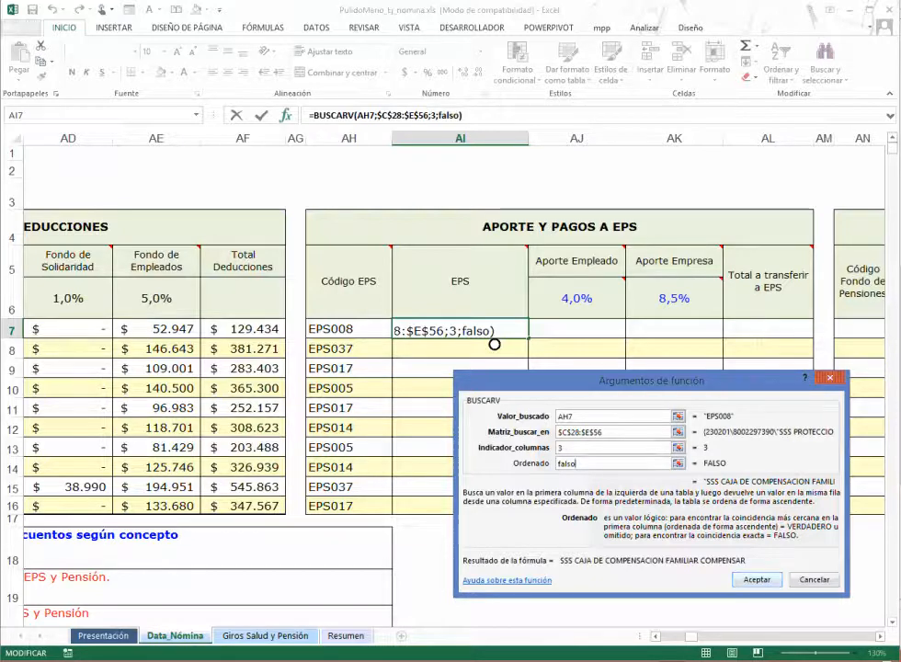
key(Return)
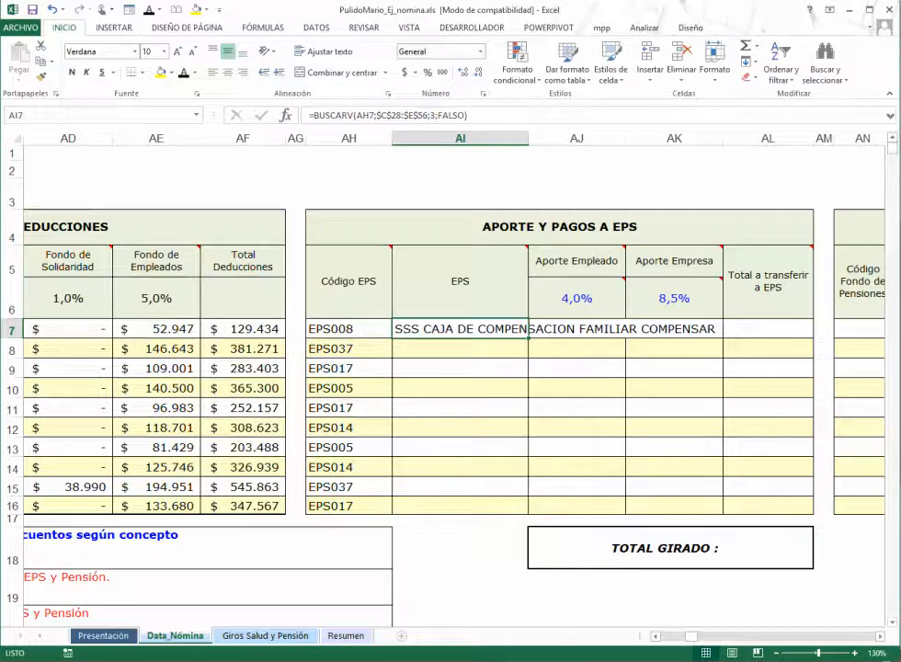
Fill the EPS name formula from AI7 down to AI16 and look over the filled names
drag(527, 338, 527, 505)
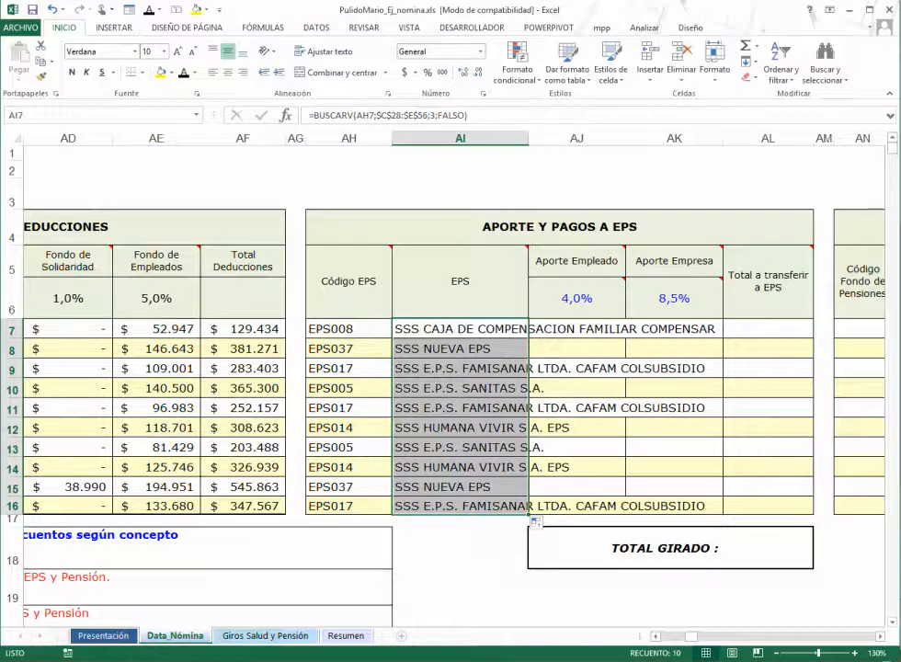
drag(576, 328, 576, 505)
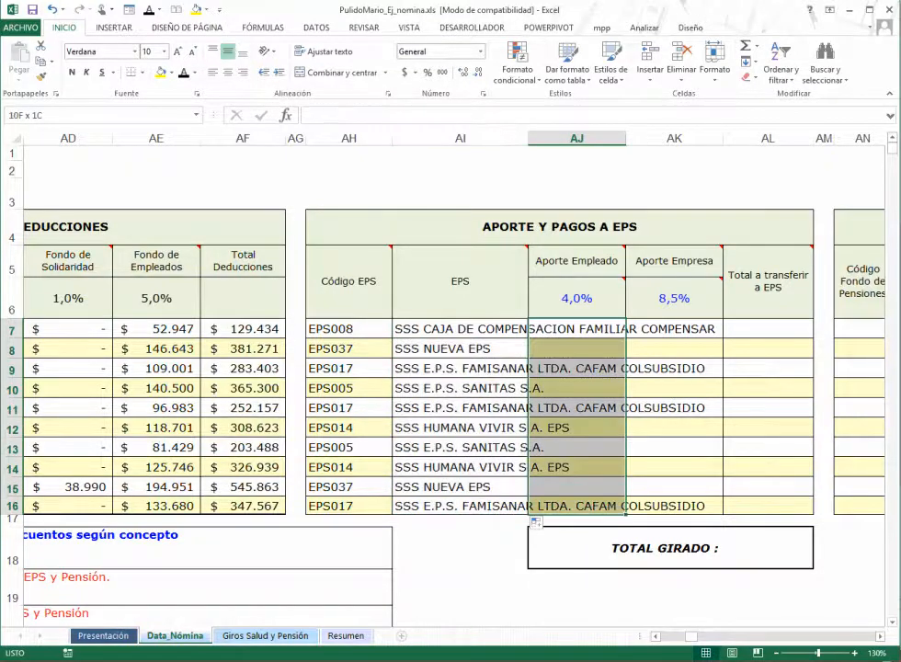
drag(460, 328, 460, 506)
click(459, 368)
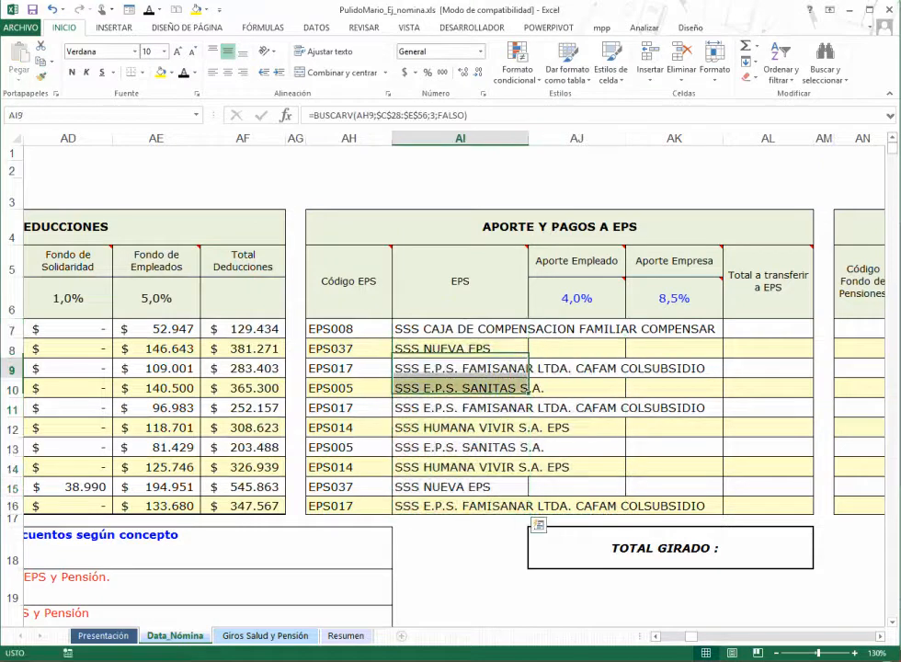
click(674, 387)
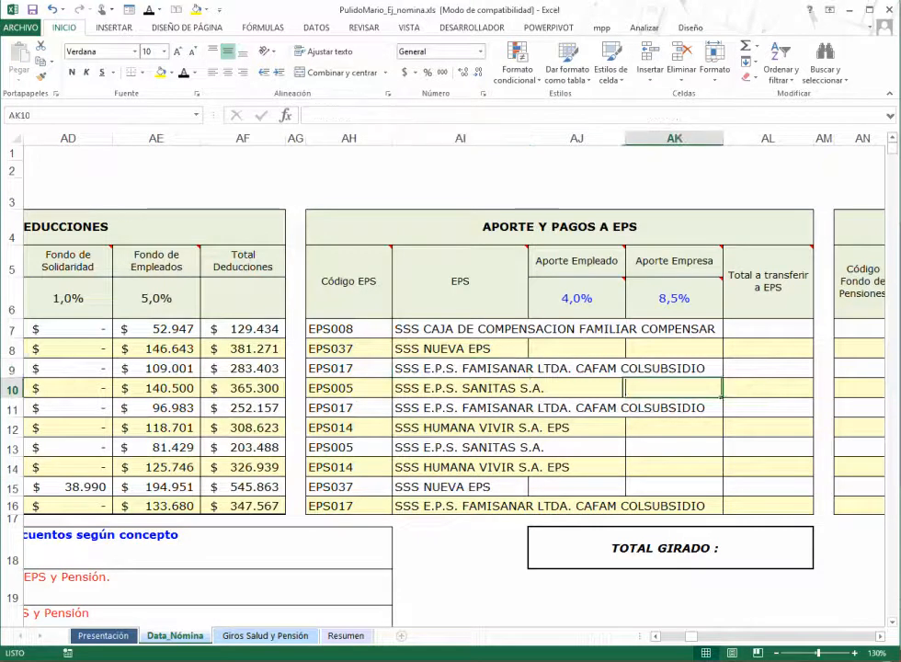
Widen the EPS column AI moderately, leaving it narrower than the longest EPS names
click(767, 388)
key(Right)
key(Right)
key(Right)
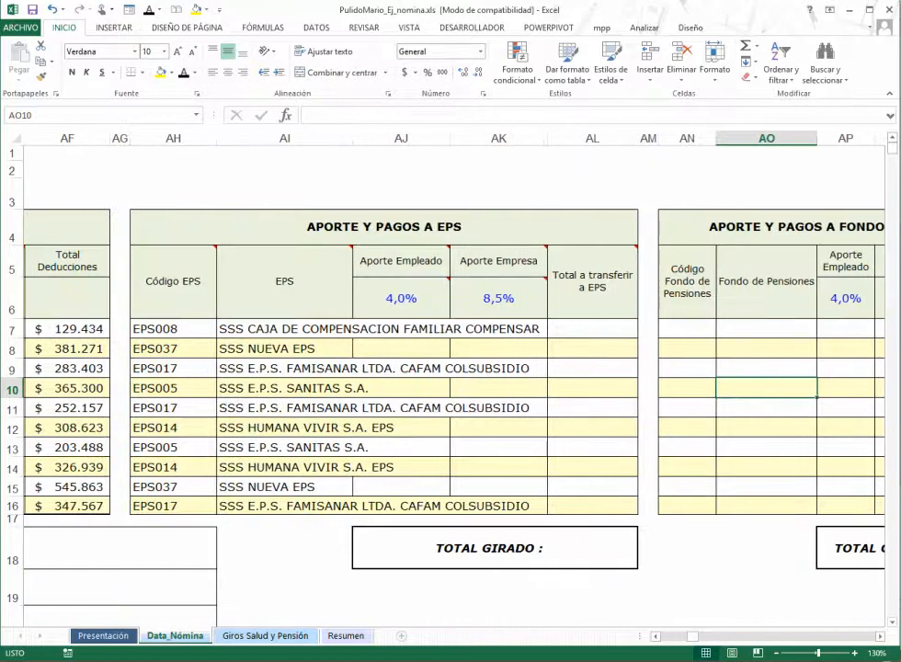
drag(351, 137, 365, 137)
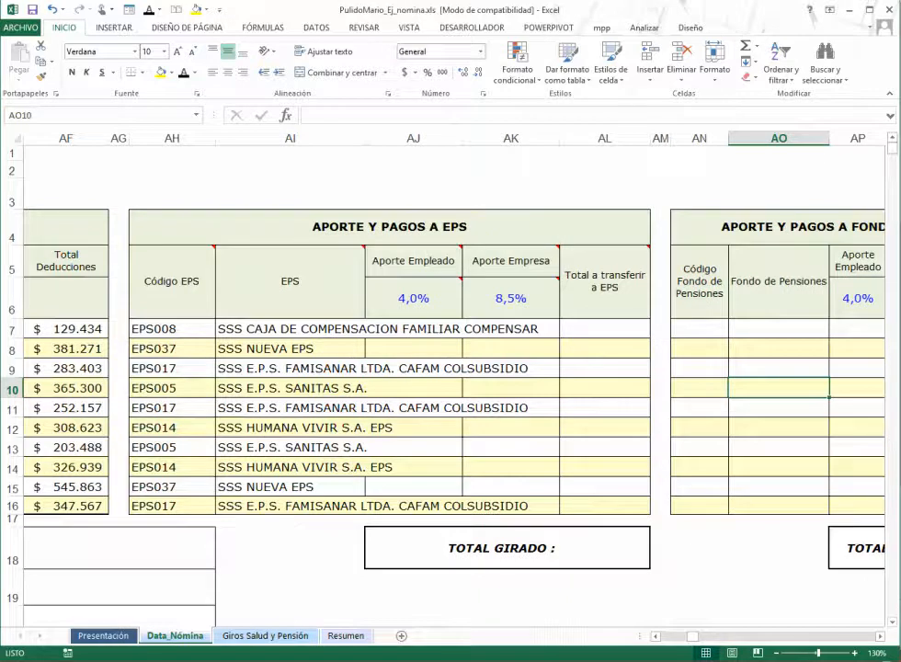
drag(365, 138, 560, 138)
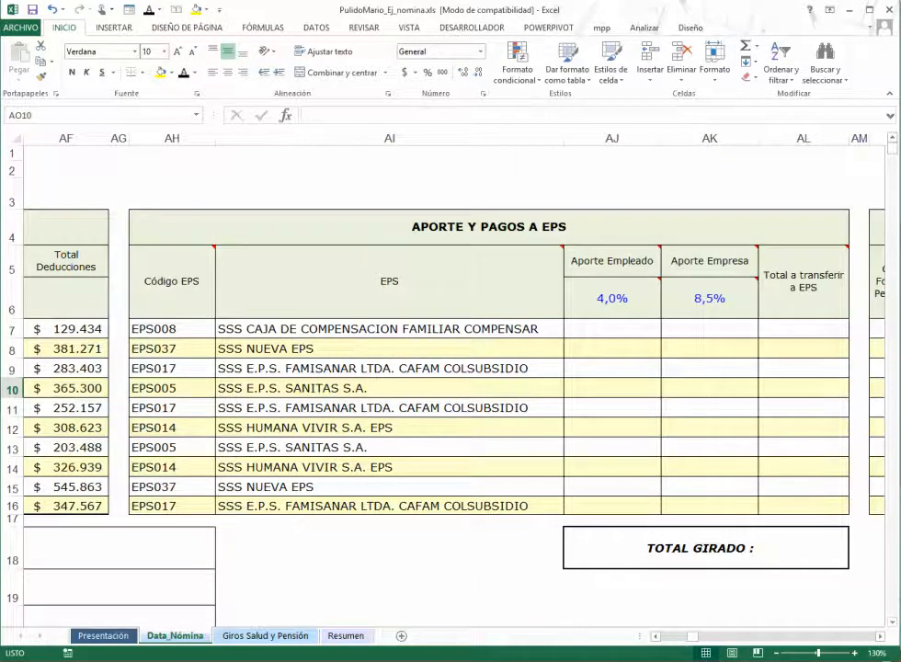
drag(563, 138, 429, 138)
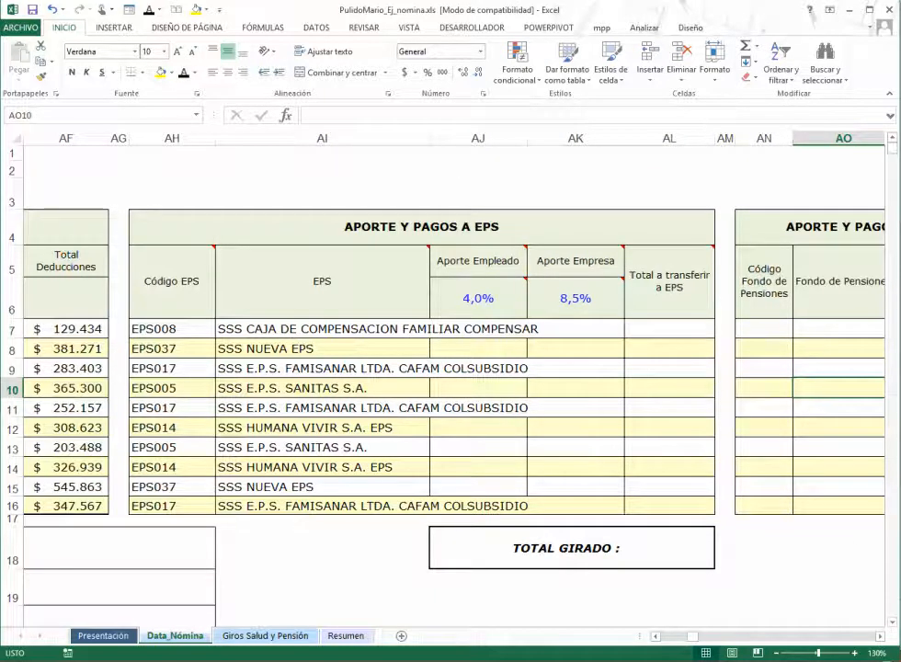
Wrap the text of the EPS name in AI7 and increase row 7's height to fit two lines
click(428, 329)
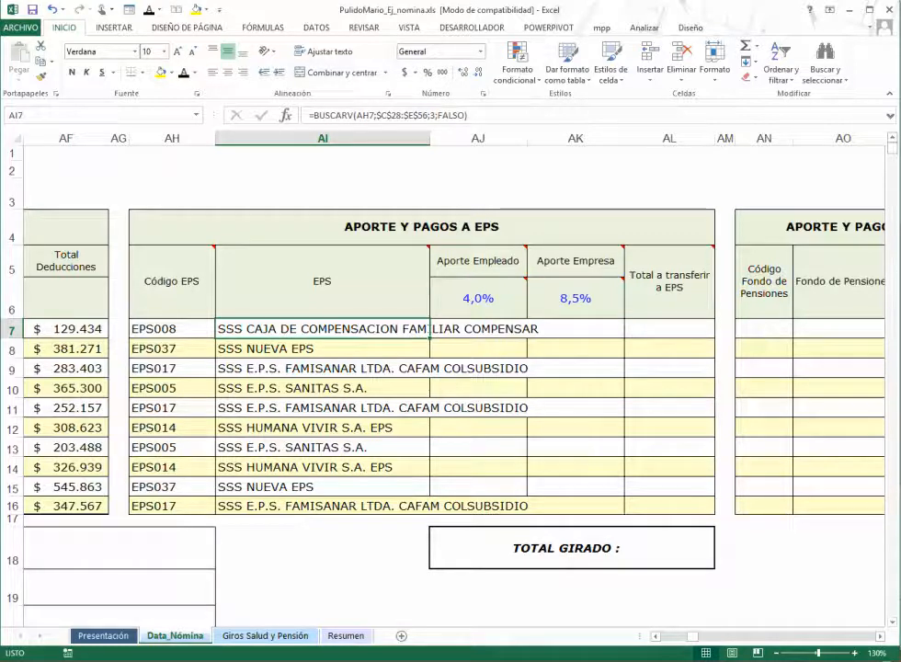
mouse_move(669, 281)
double_click(762, 283)
key(Escape)
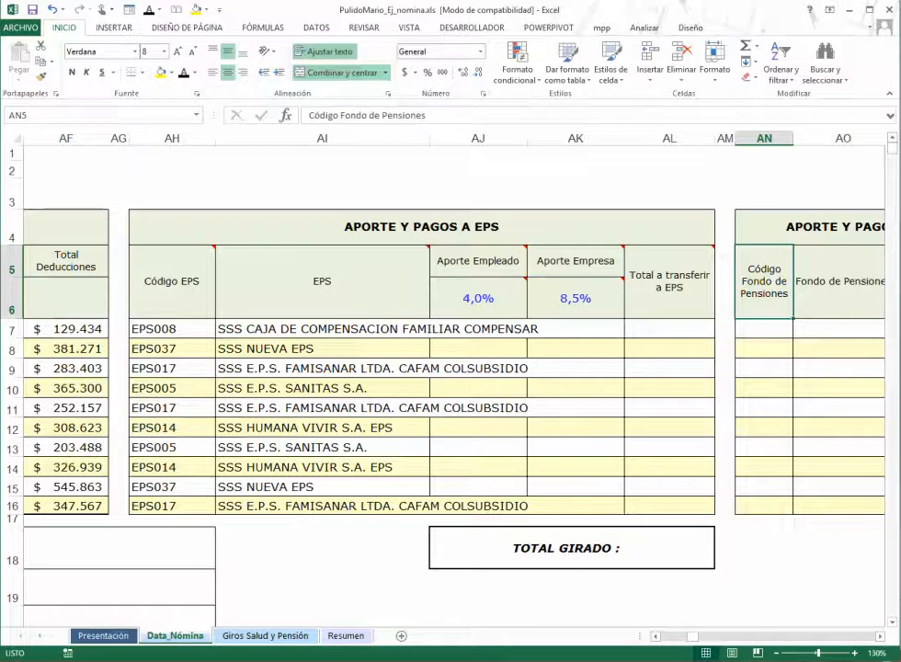
click(322, 329)
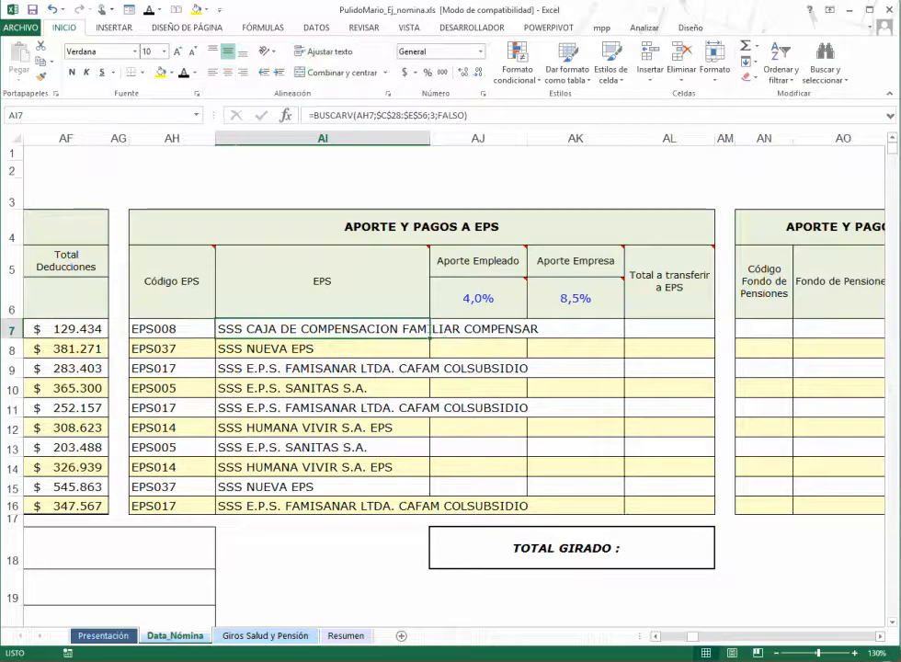
click(321, 51)
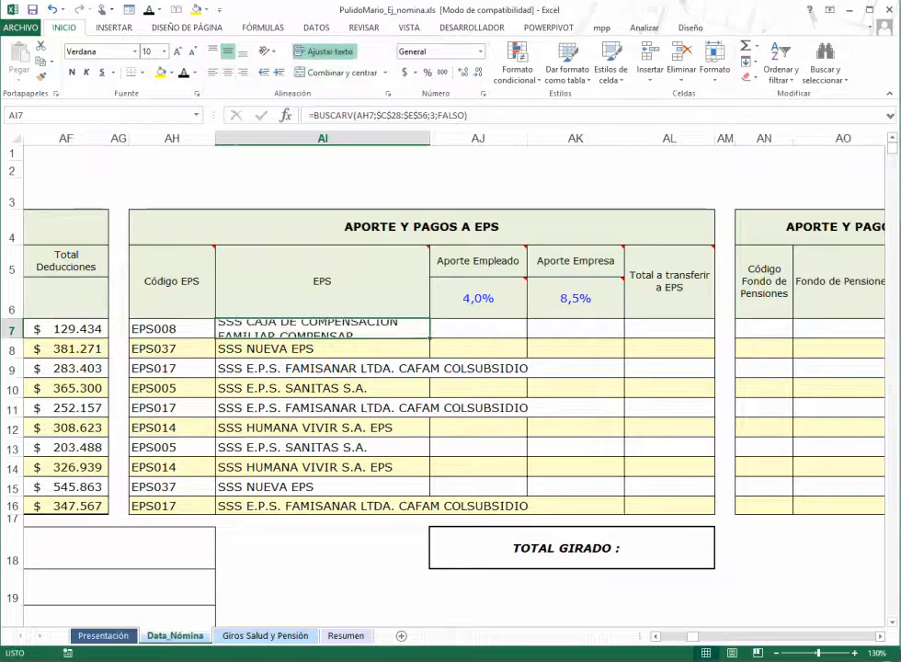
drag(11, 338, 12, 359)
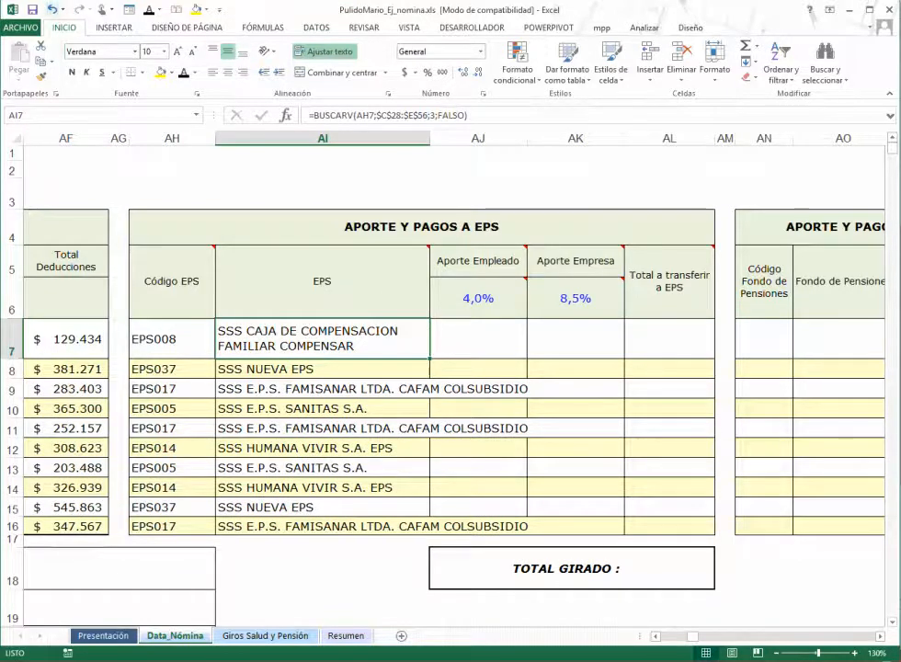
Undo the text wrapping in AI7 and apply Reducir hasta ajustar to the EPS names in AI7:AI16
click(52, 10)
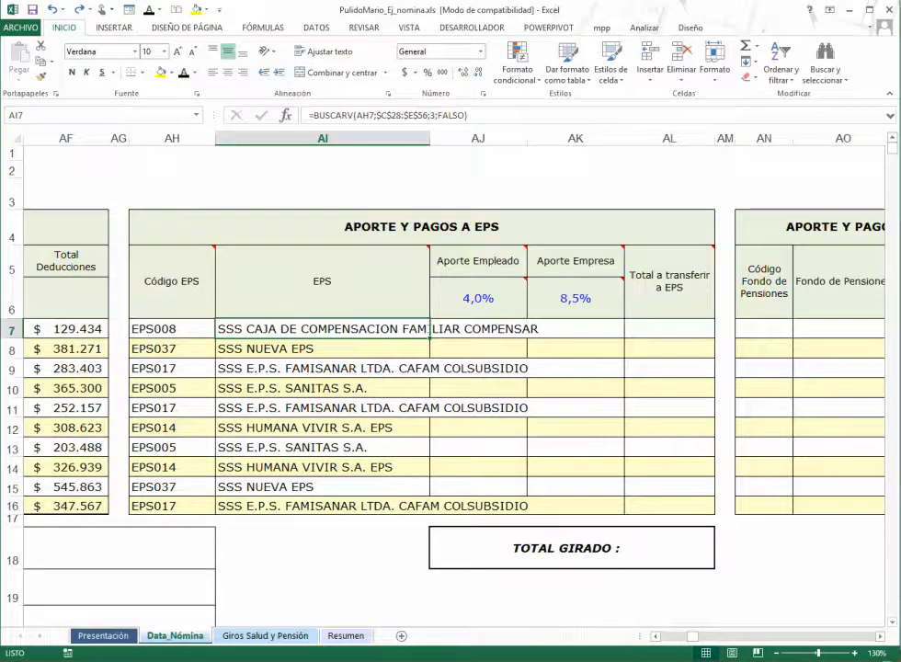
drag(322, 328, 322, 505)
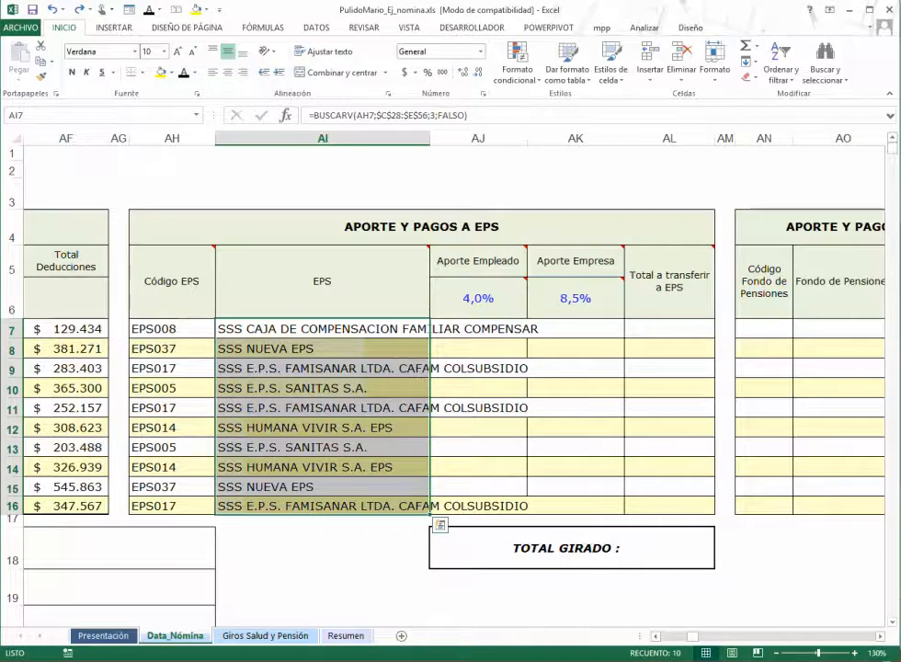
right_click(322, 325)
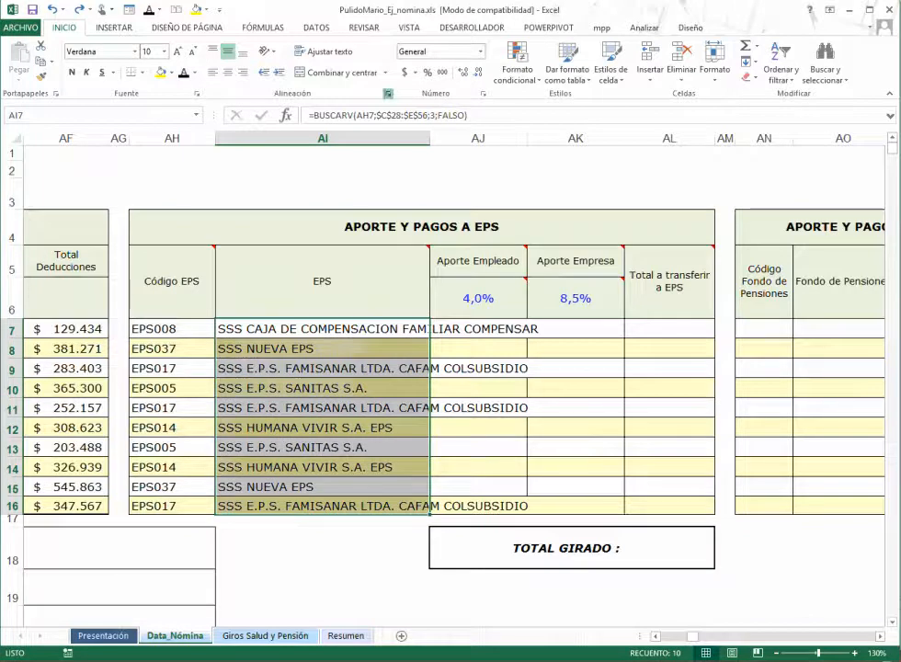
key(ctrl+1)
drag(651, 333, 645, 105)
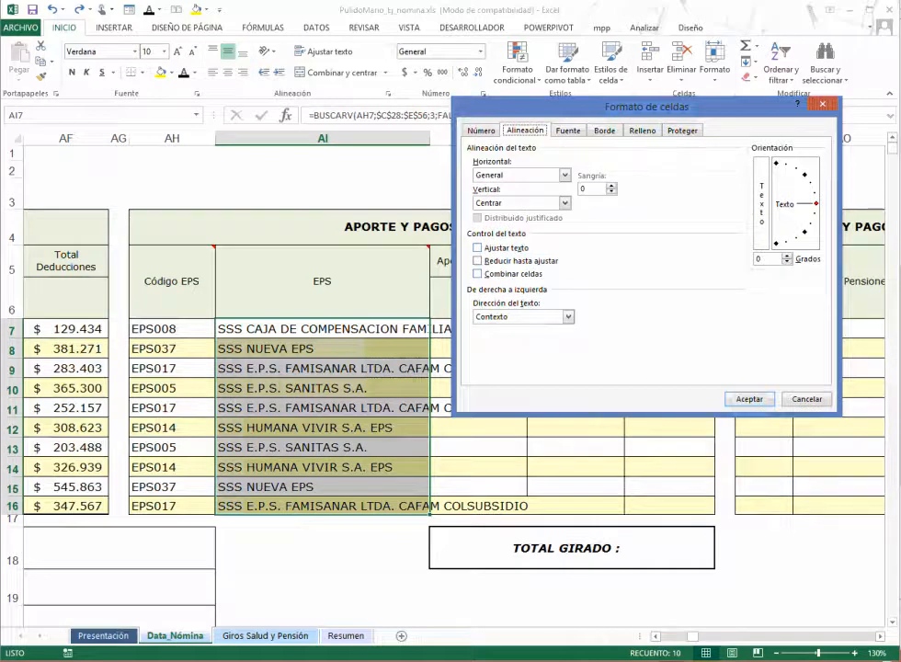
click(477, 261)
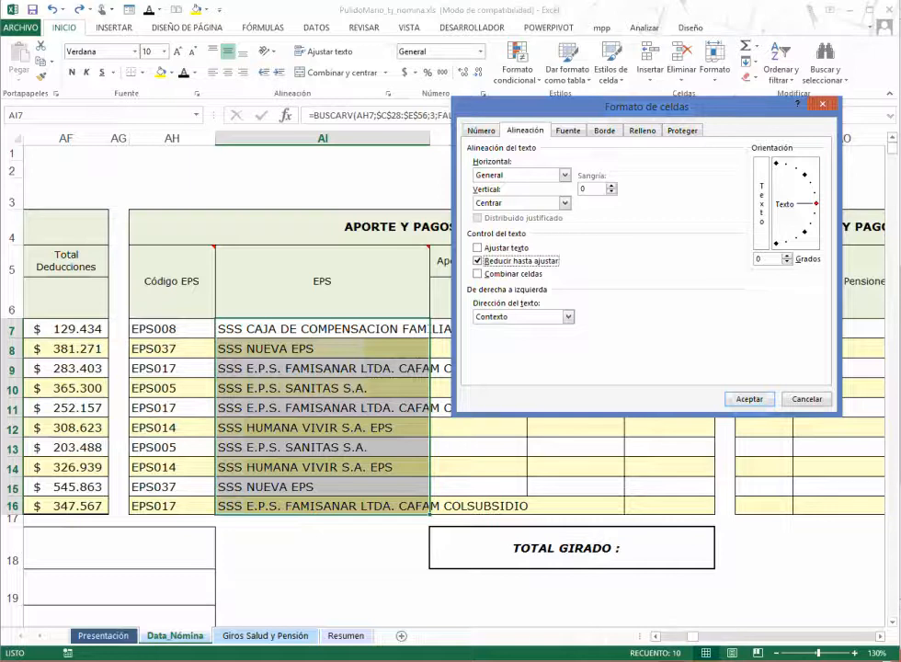
click(749, 399)
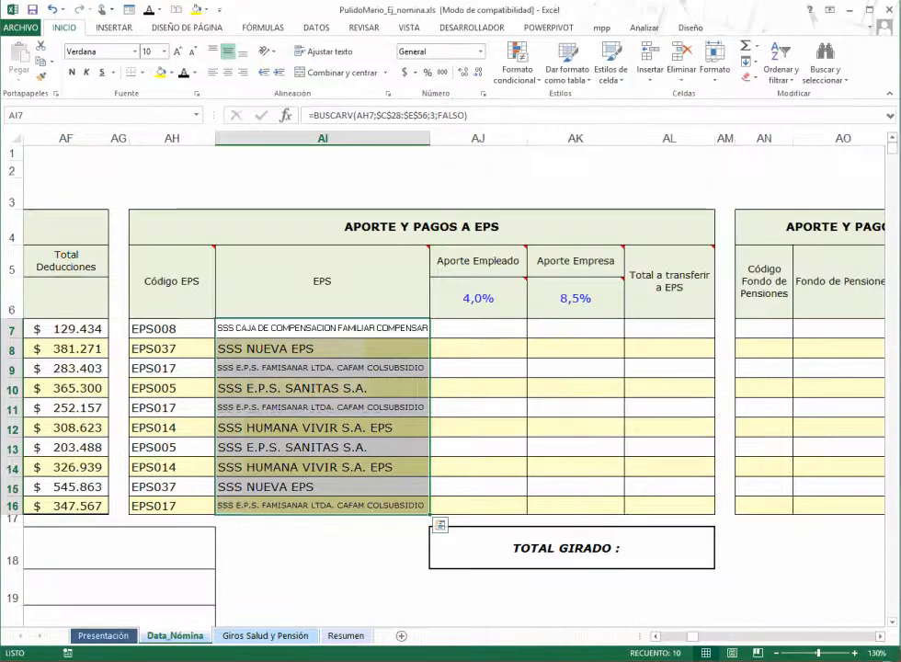
Narrow the EPS column AI to about the width of the SSS HUMANA VIVIR S.A. EPS name
drag(430, 138, 397, 137)
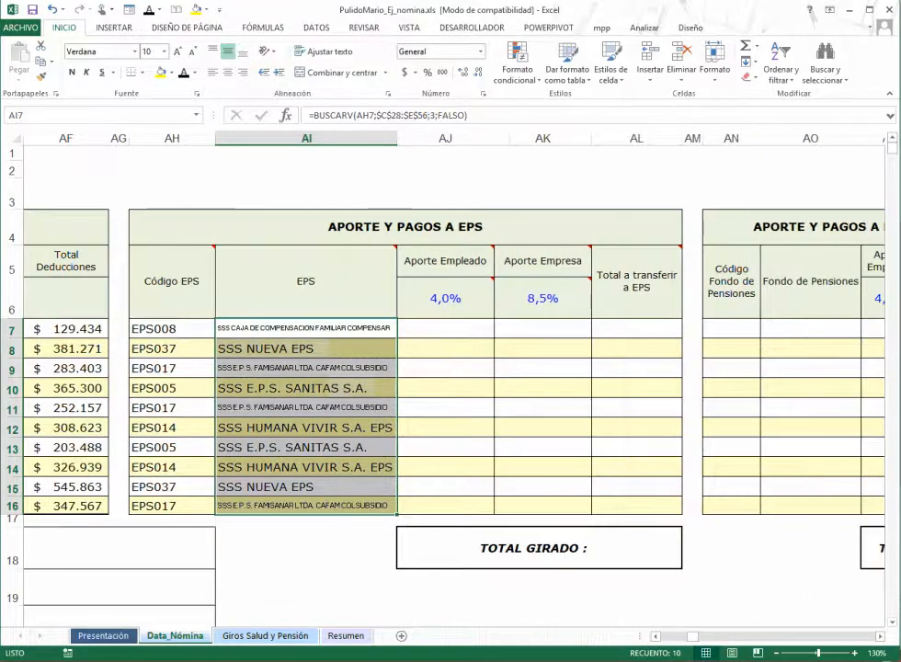
click(446, 348)
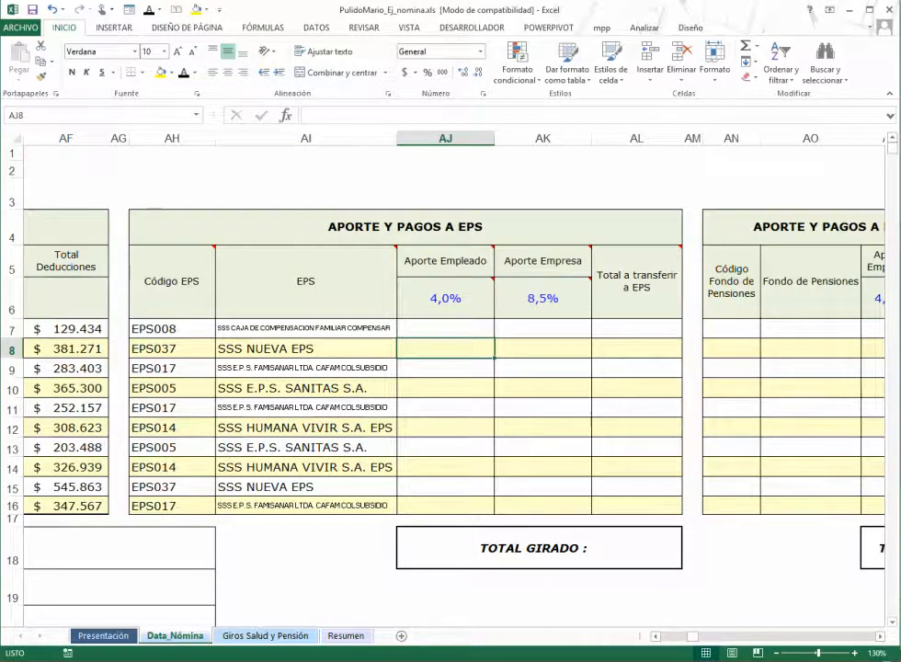
Enter the formula =AB7 in AJ7 to bring the Salud deduction into Aporte Empleado
click(446, 329)
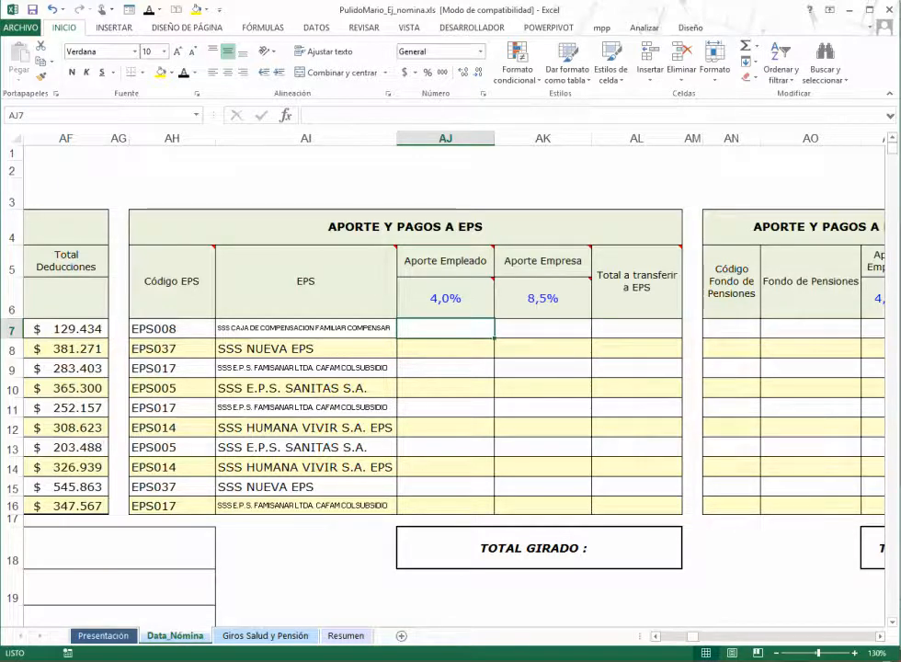
text(=)
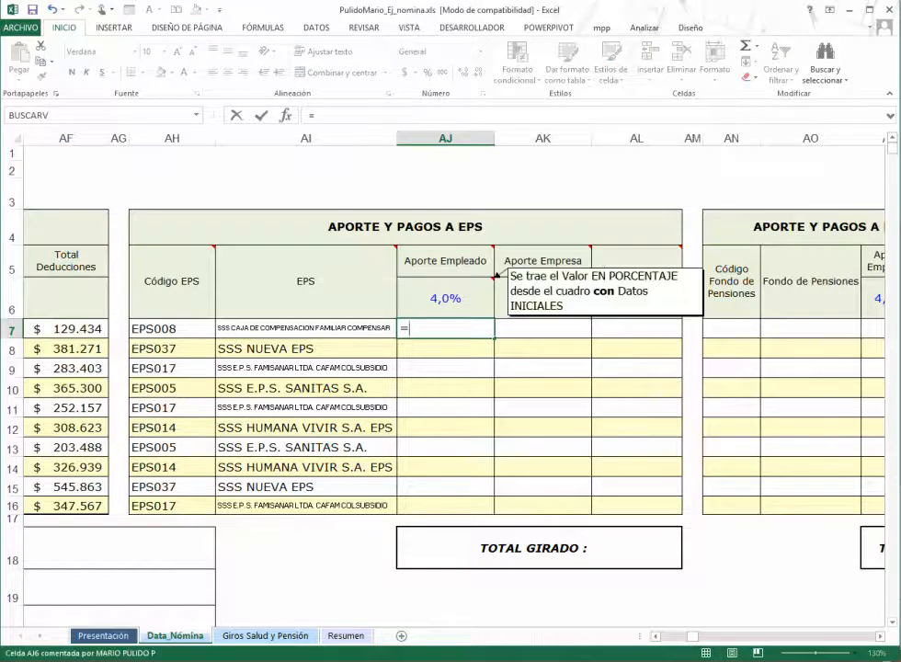
key(Left)
key(Left)
key(Left)
key(Left)
key(Left)
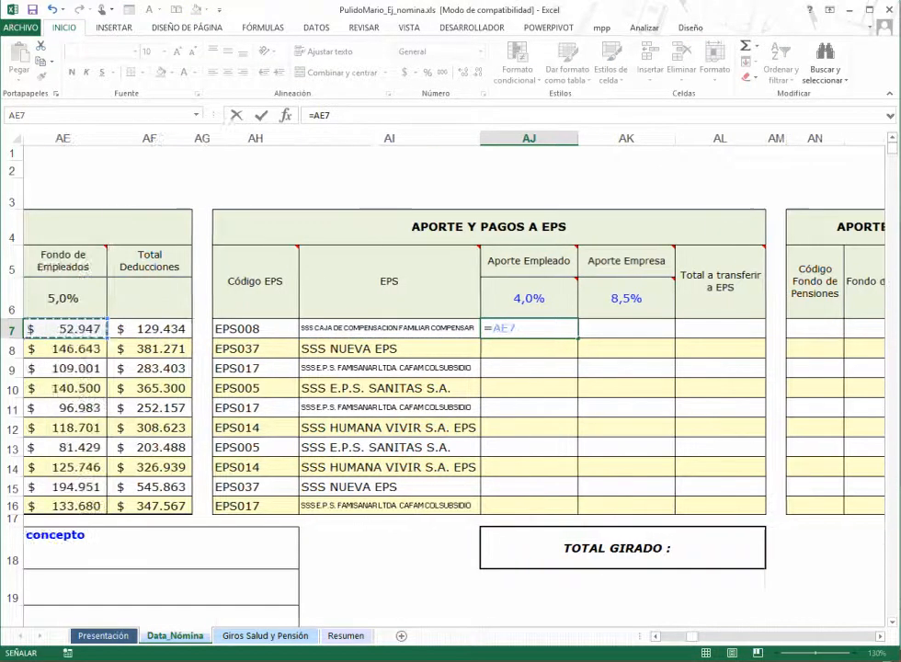
key(Left)
key(Left)
key(Left)
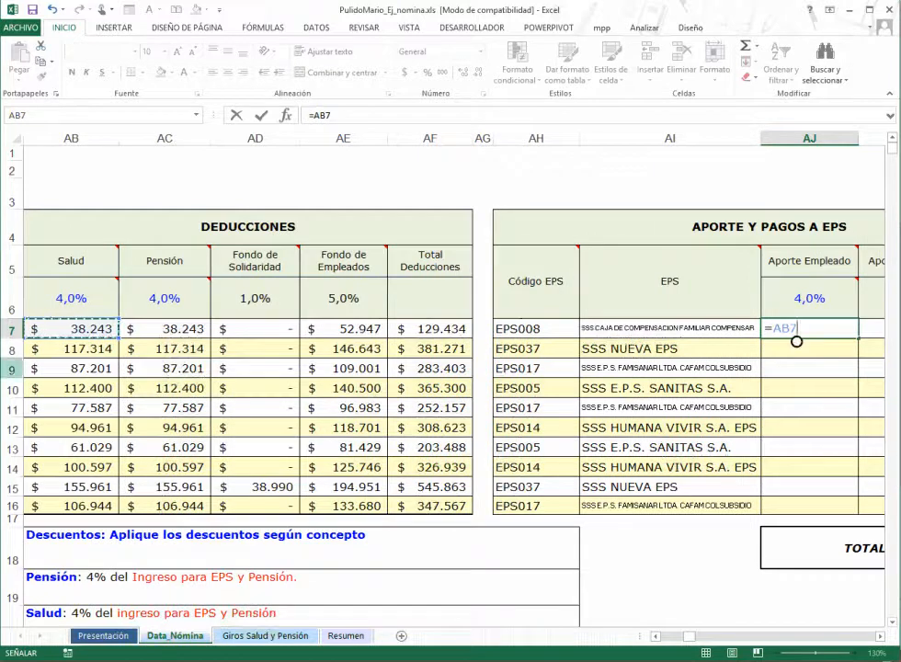
key(Left)
key(Right)
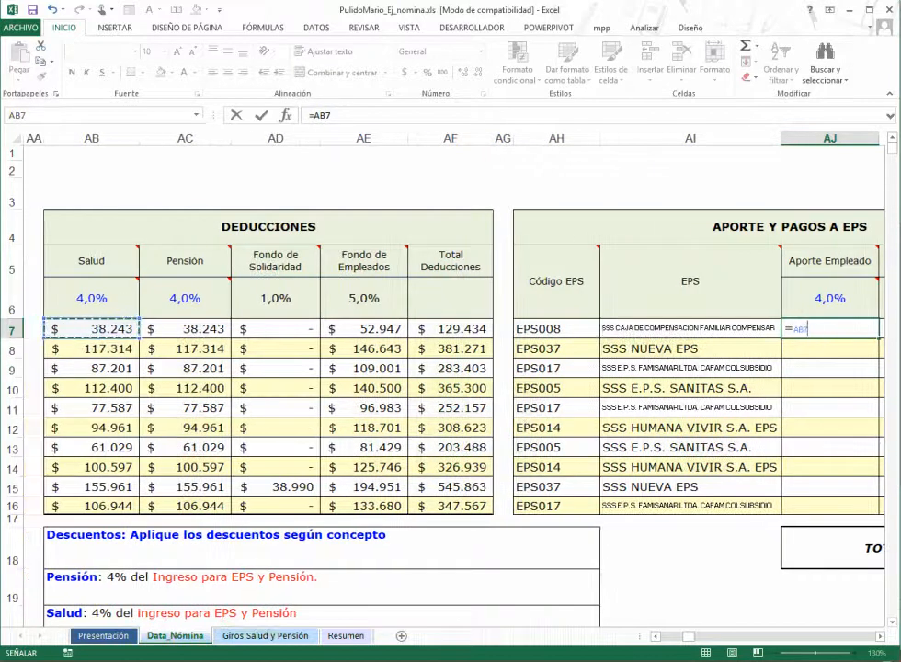
key(Return)
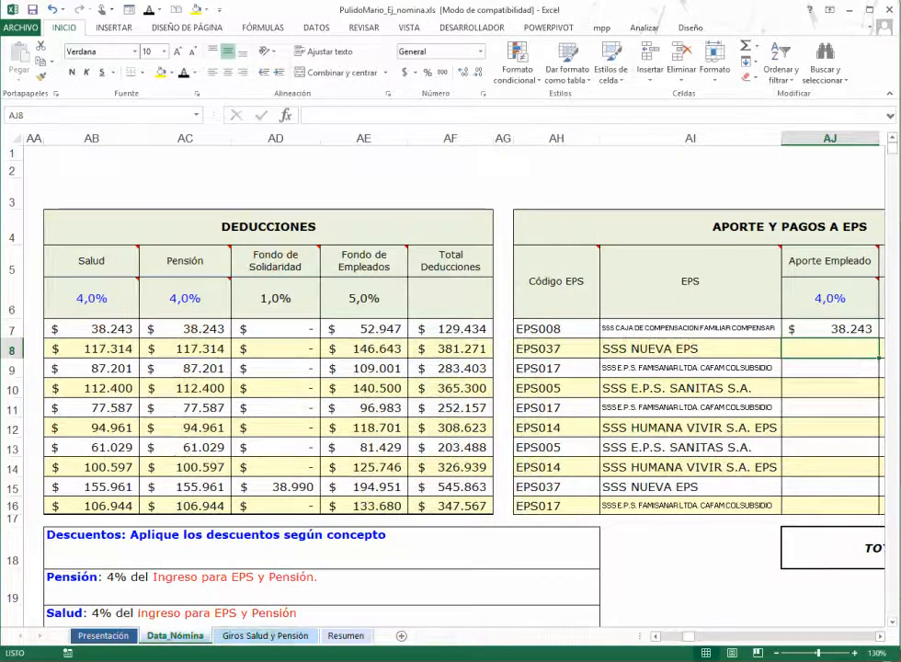
Fill the Aporte Empleado formula from AJ7 down to AJ16
key(Up)
scroll(451, 321, right, 3)
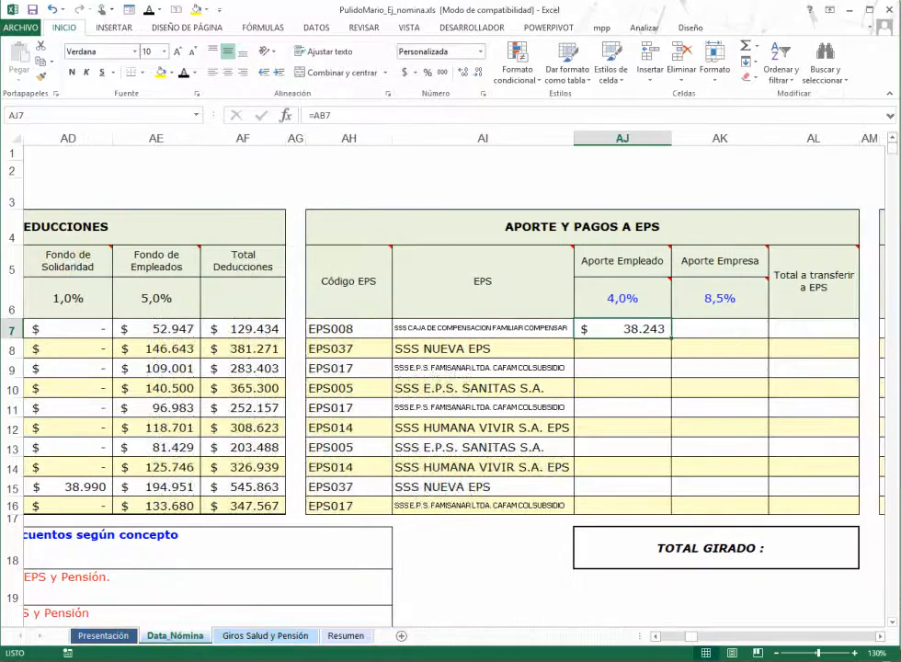
drag(671, 339, 671, 512)
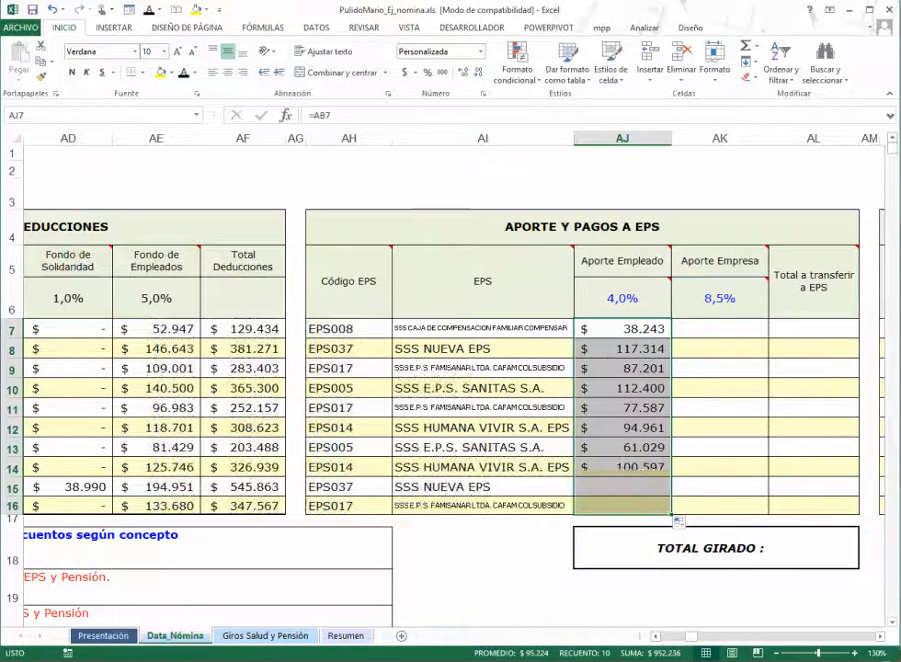
Read the Aporte Empresa comment and enter =Z7*$AK$6 in AK7, with the percentage cell as an absolute reference
mouse_move(720, 261)
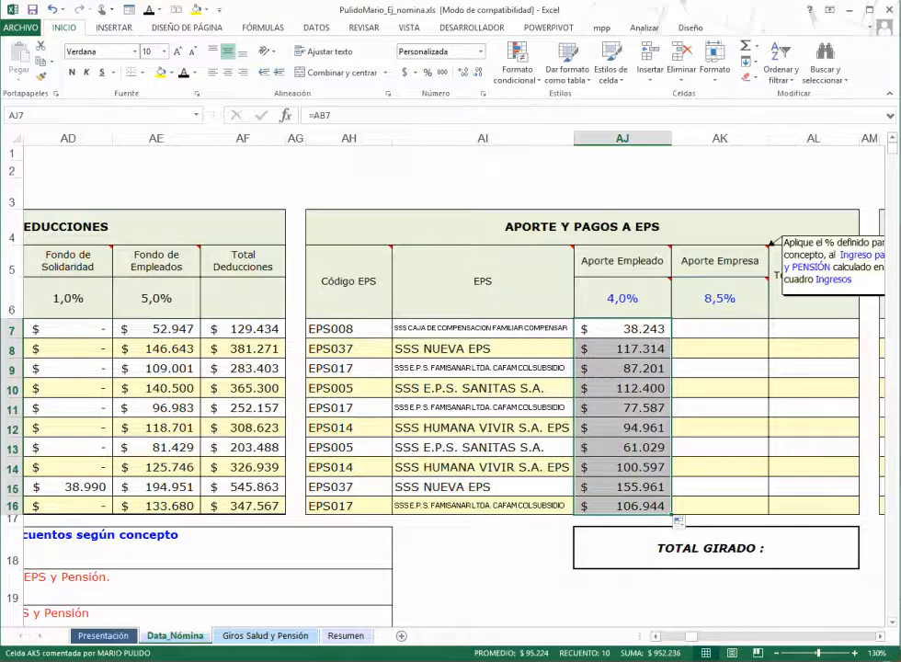
key(Right)
key(Right)
key(Right)
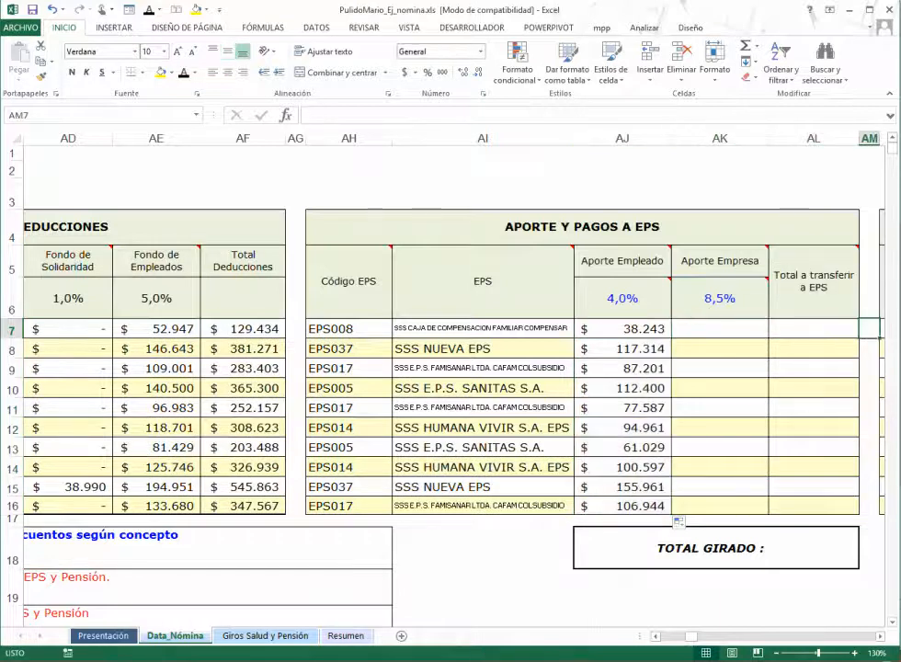
key(Right)
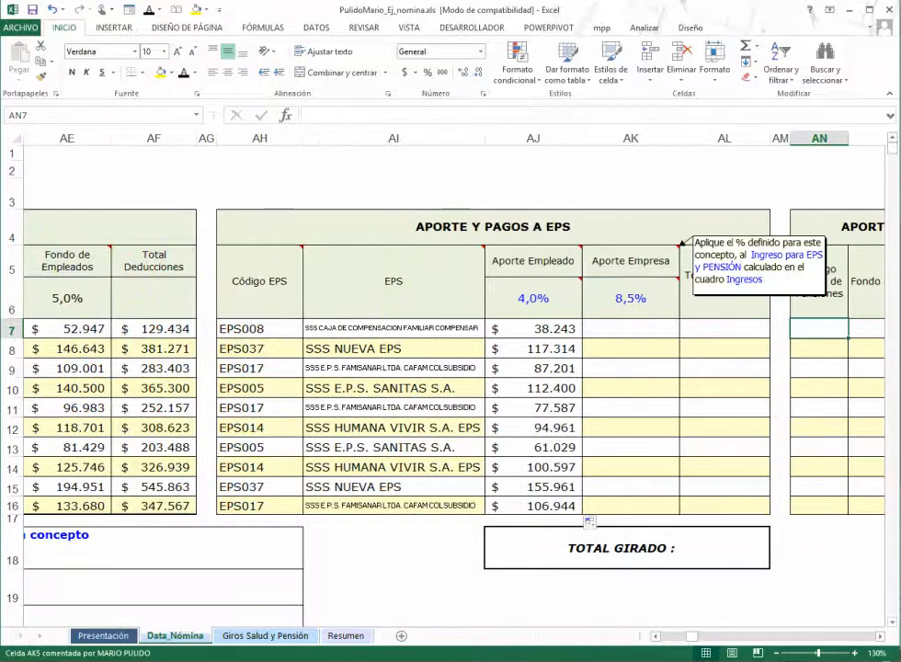
click(630, 329)
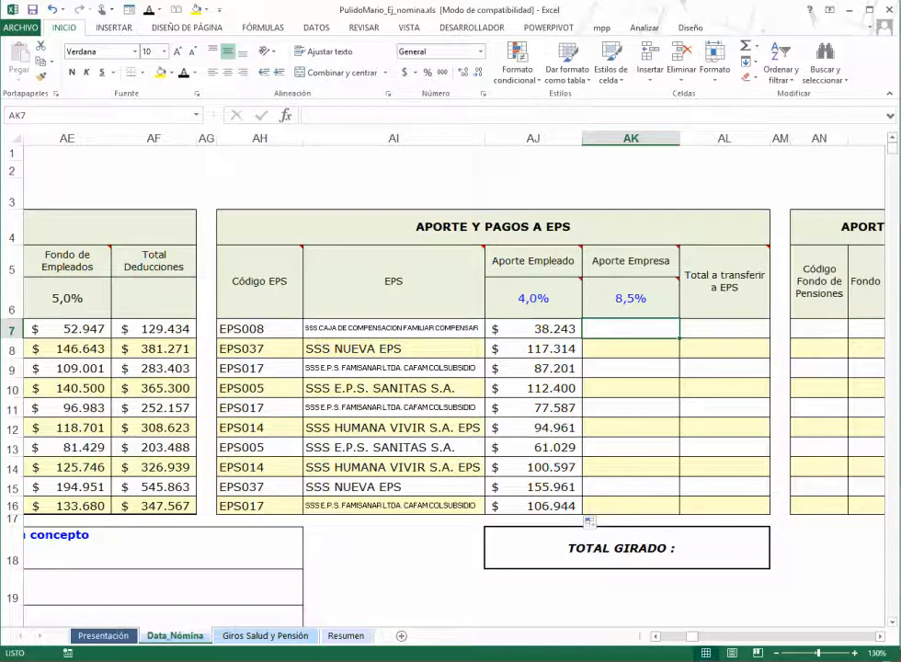
text(=)
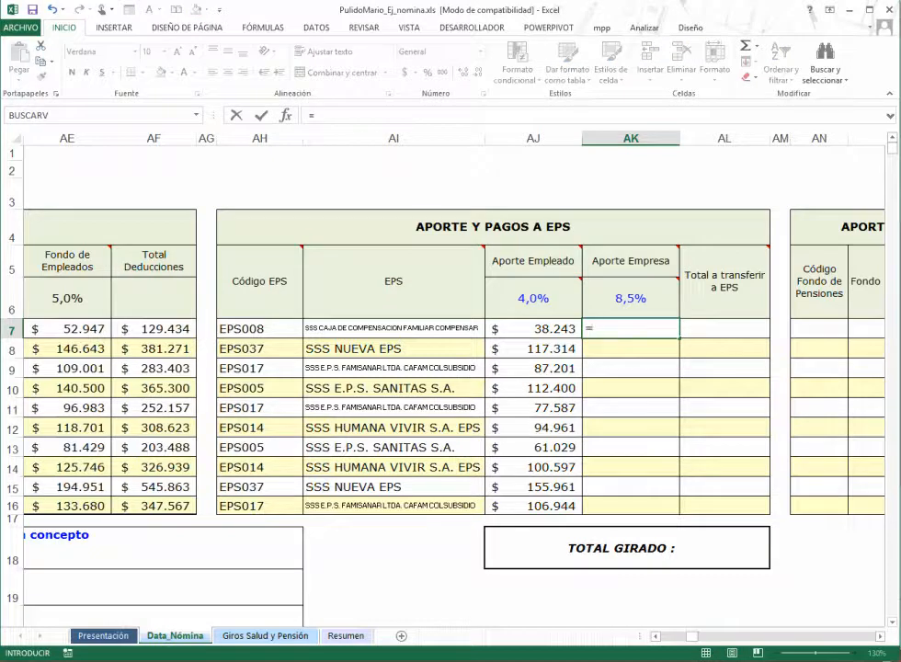
key(Left)
key(Left)
key(Left)
key(Left)
key(Left)
key(Left)
key(Left)
key(Left)
key(Left)
key(Left)
key(Left)
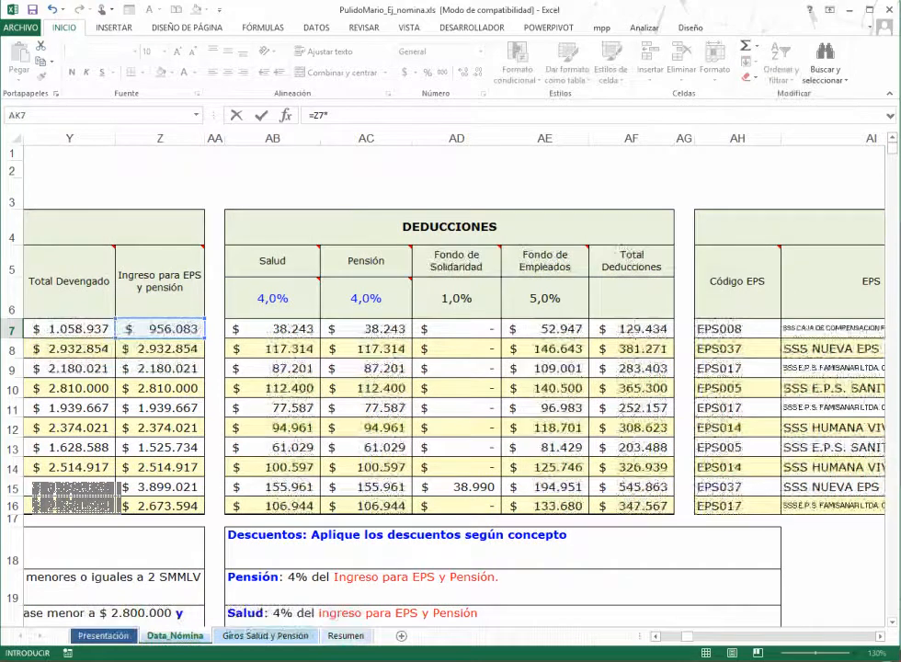
text(*)
key(Left)
key(Right)
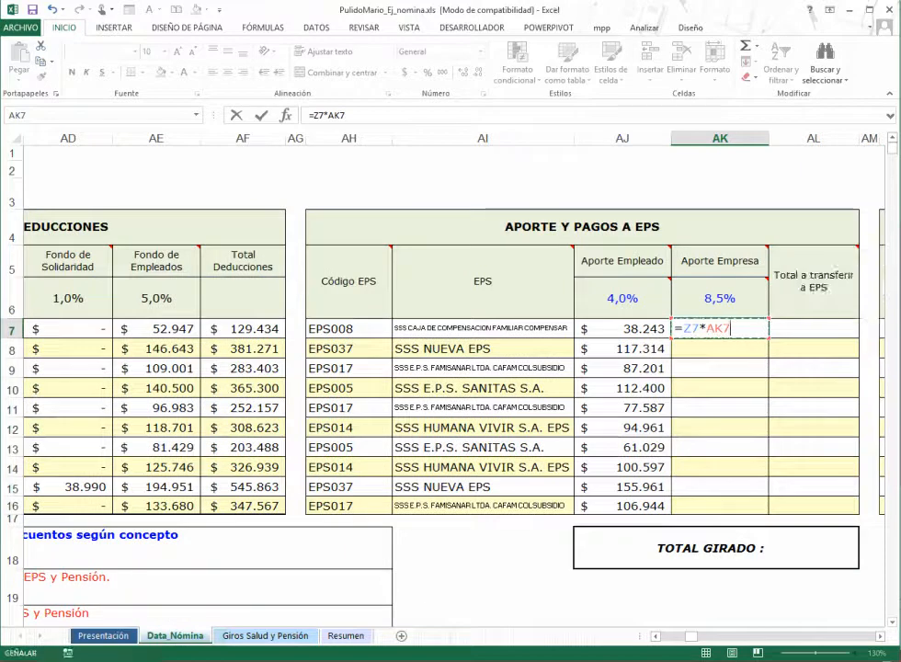
key(Up)
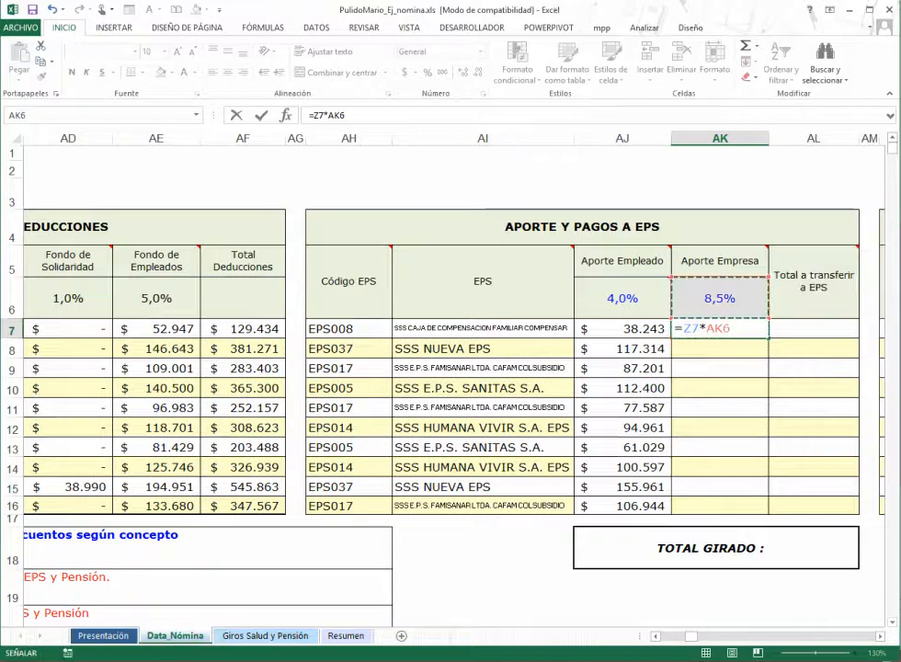
key(F4)
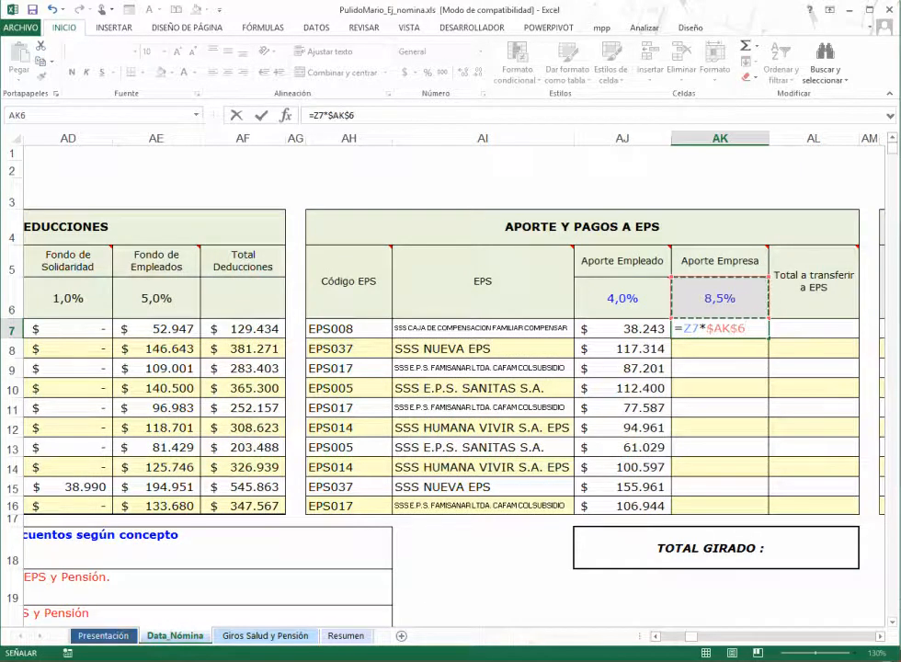
key(ctrl+Return)
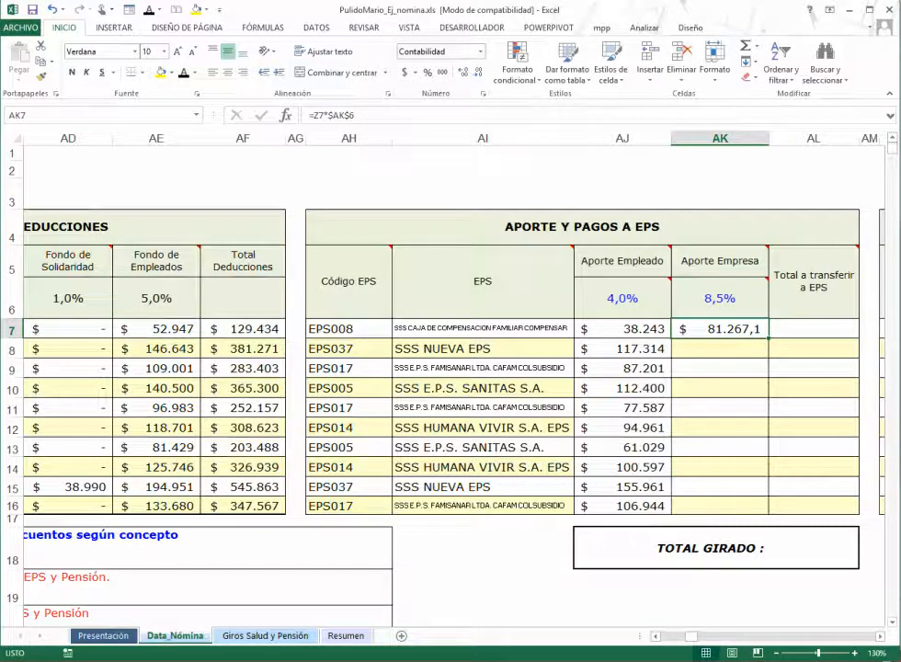
Fill the Aporte Empresa formula from AK7 down to AK16 and check the formulas in AK8 and AK7
drag(768, 338, 769, 511)
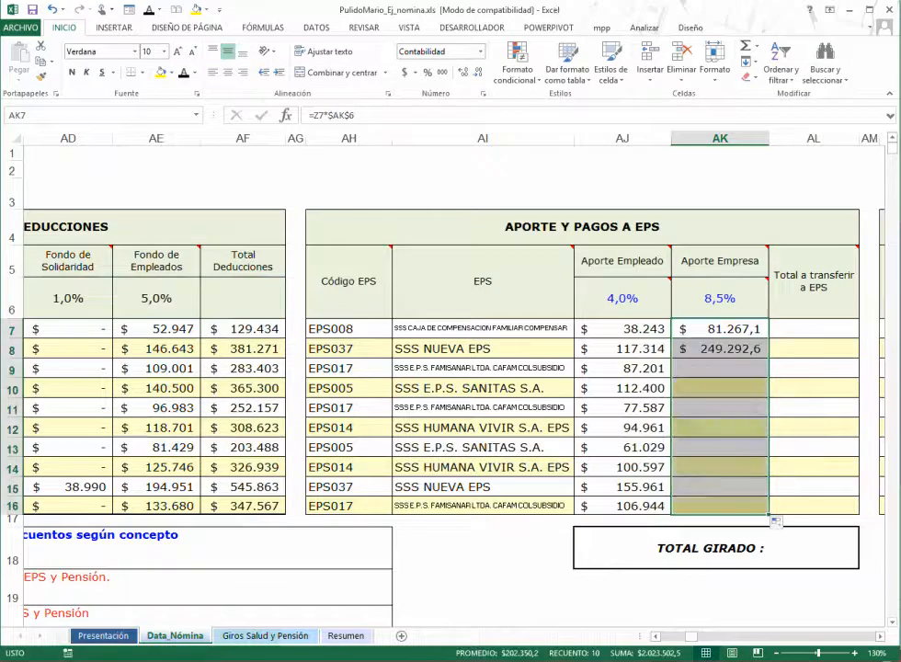
click(720, 349)
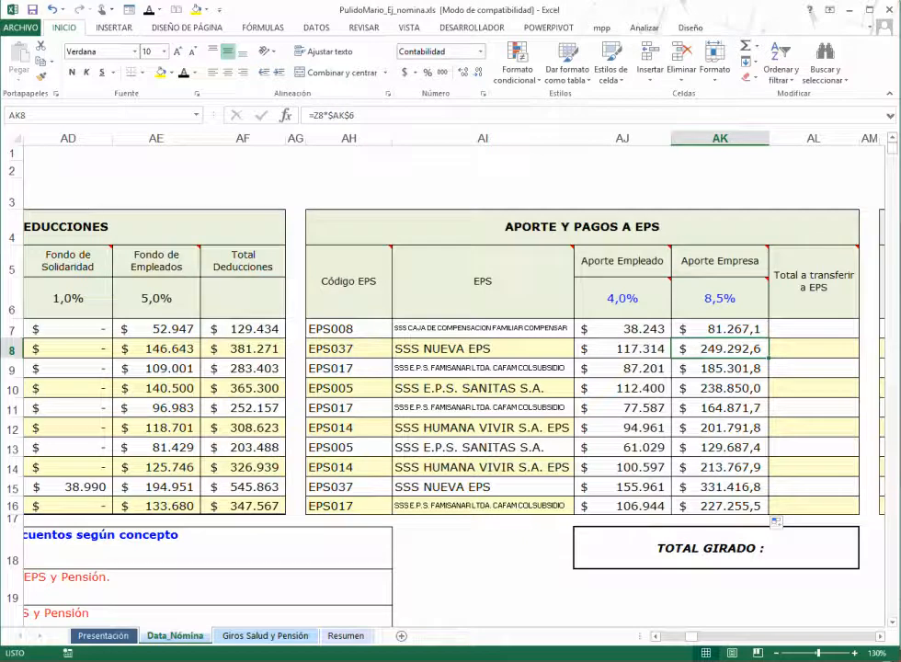
click(720, 329)
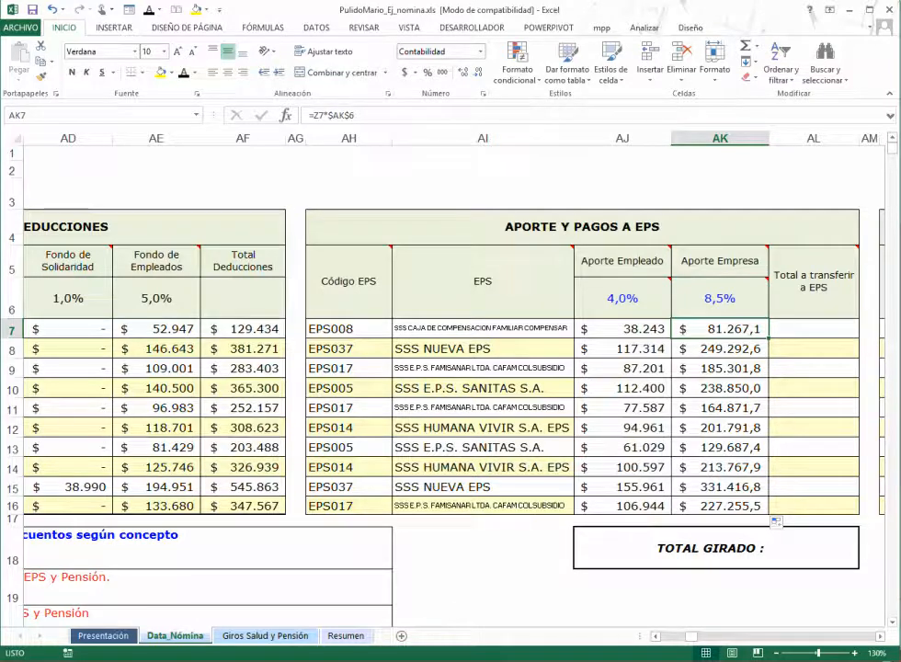
Total both EPS contributions in AL7 with =SUMA(AJ7:AK7) and fill the formula down to AL16
click(814, 329)
mouse_move(813, 281)
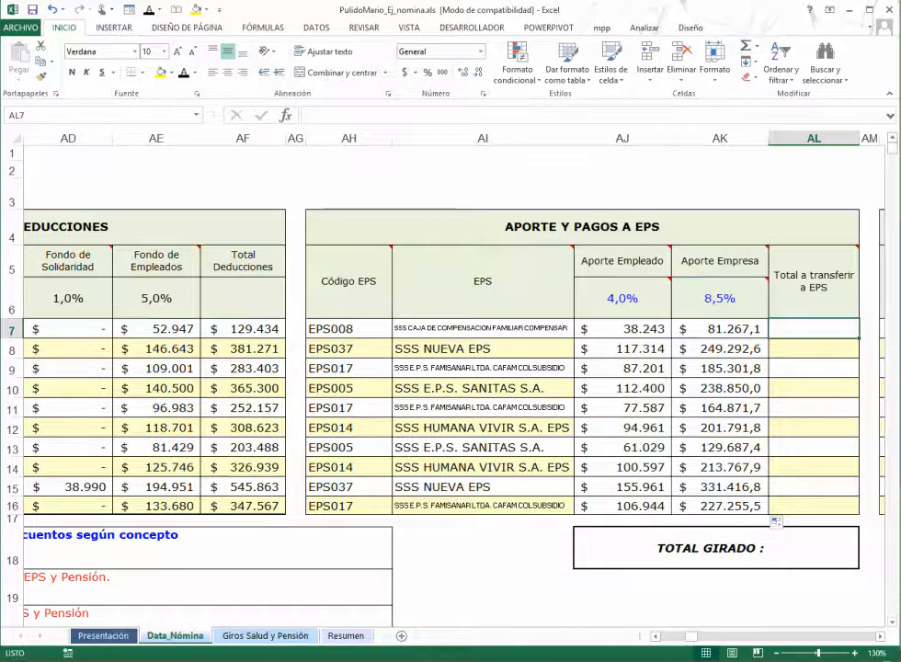
key(alt+equal)
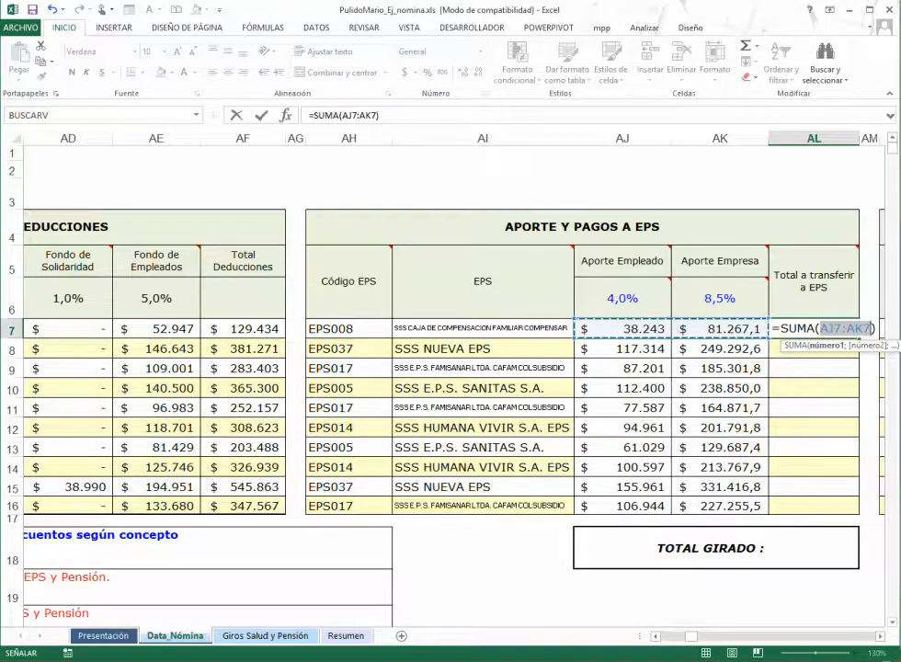
key(Return)
click(813, 329)
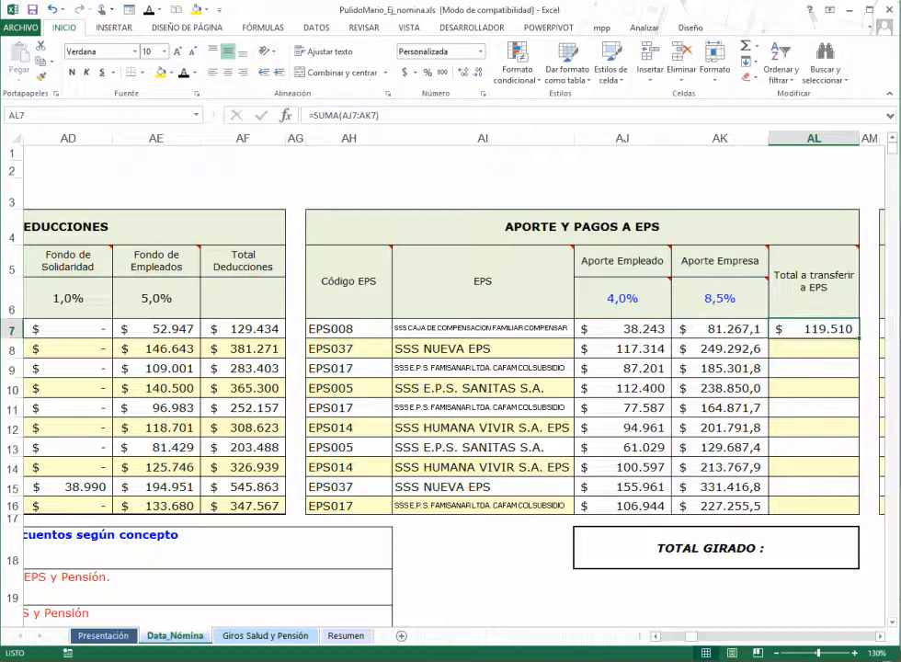
drag(859, 338, 857, 507)
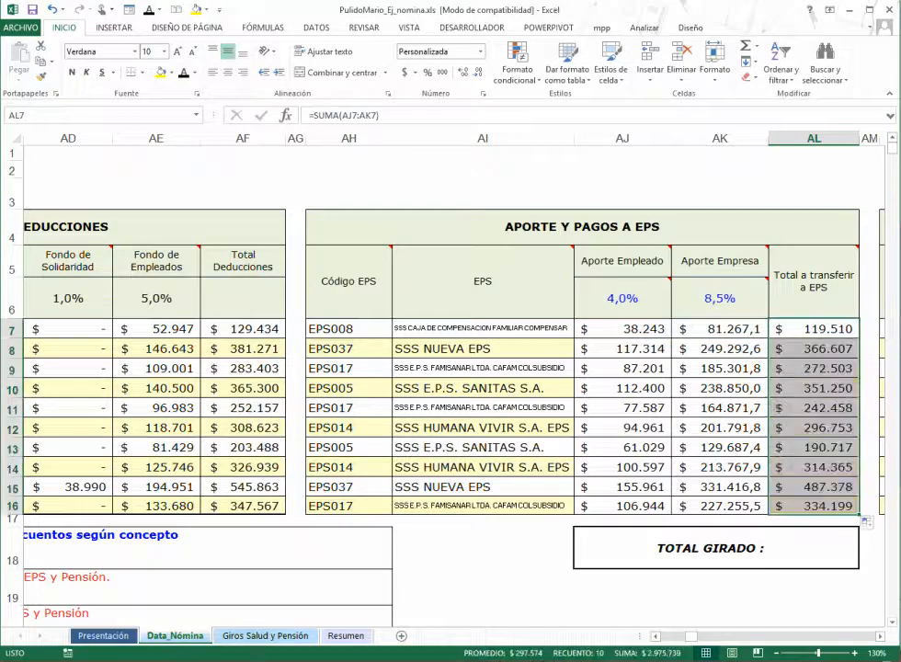
Copy the formatting of the Total Deducciones values in AF7:AF16 onto the contribution amounts in AJ7:AL16
drag(243, 329, 243, 506)
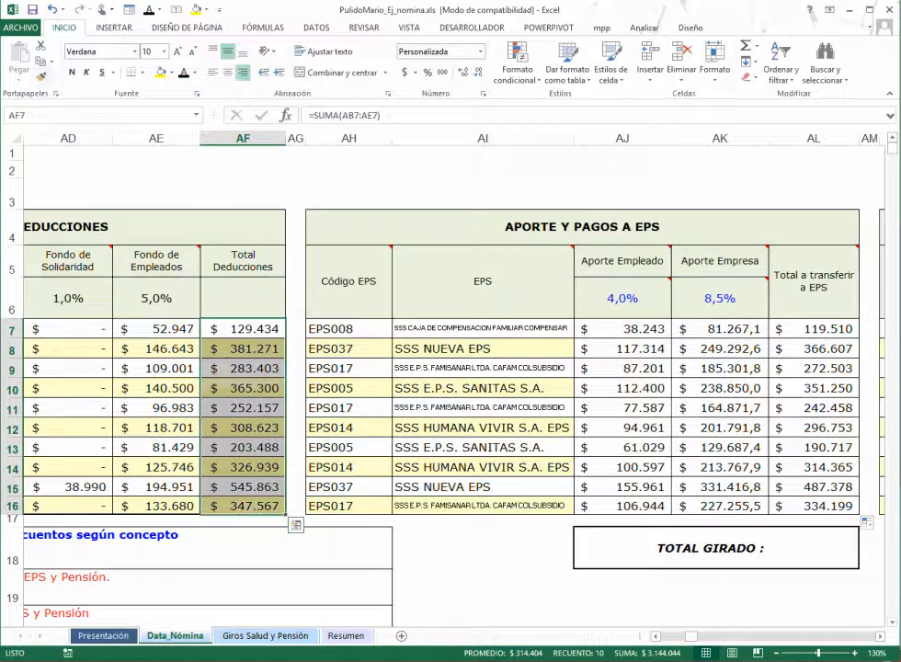
click(41, 76)
mouse_move(623, 329)
mouse_down()
mouse_move(814, 428)
mouse_move(814, 505)
mouse_up()
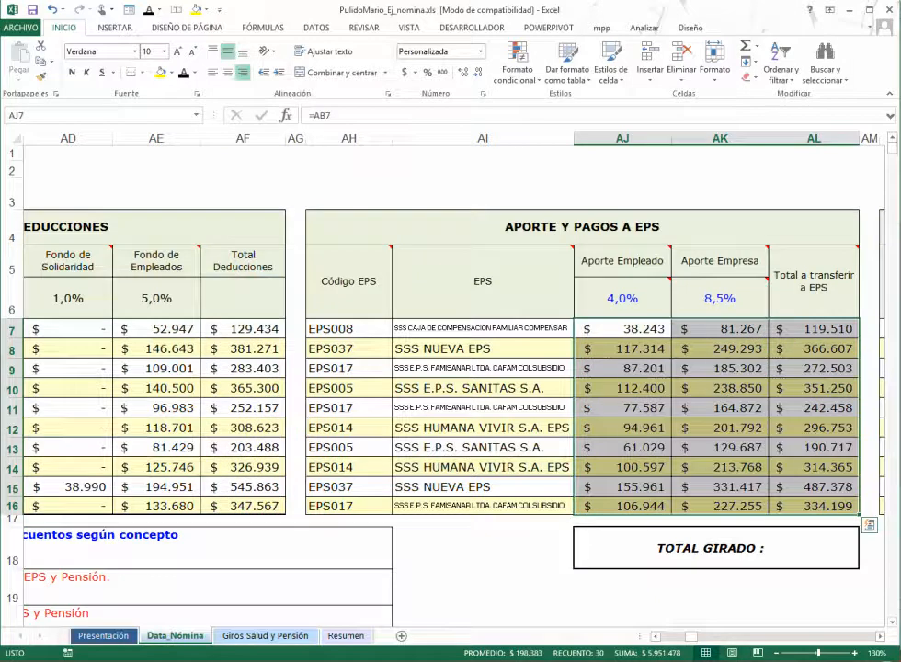
Total the EPS transfers in the TOTAL GIRADO cell AL18 with =SUMA(AL7:AL16)
click(720, 369)
click(814, 548)
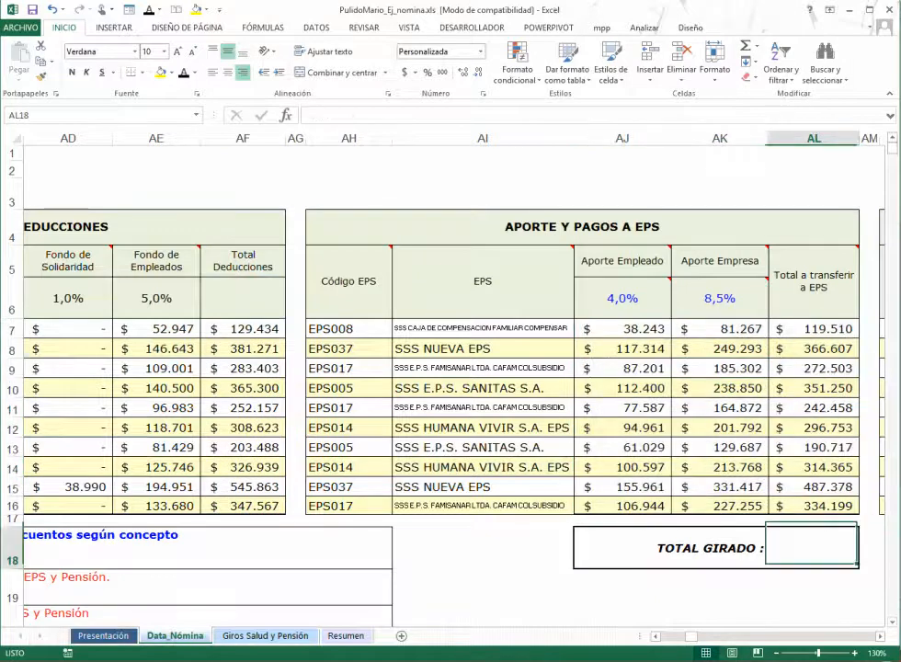
key(alt+equal)
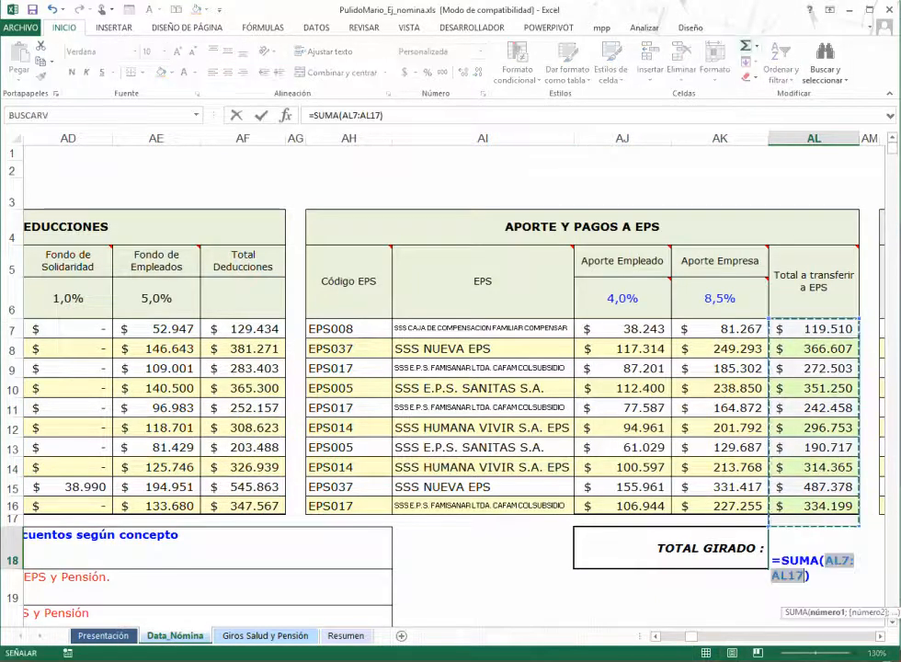
drag(818, 328, 828, 505)
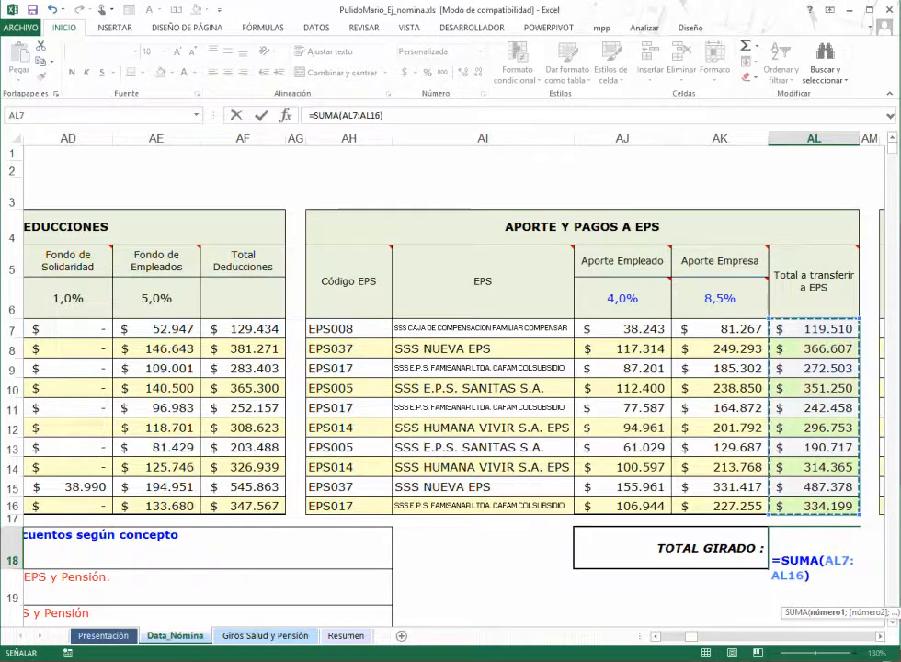
key(ctrl+Return)
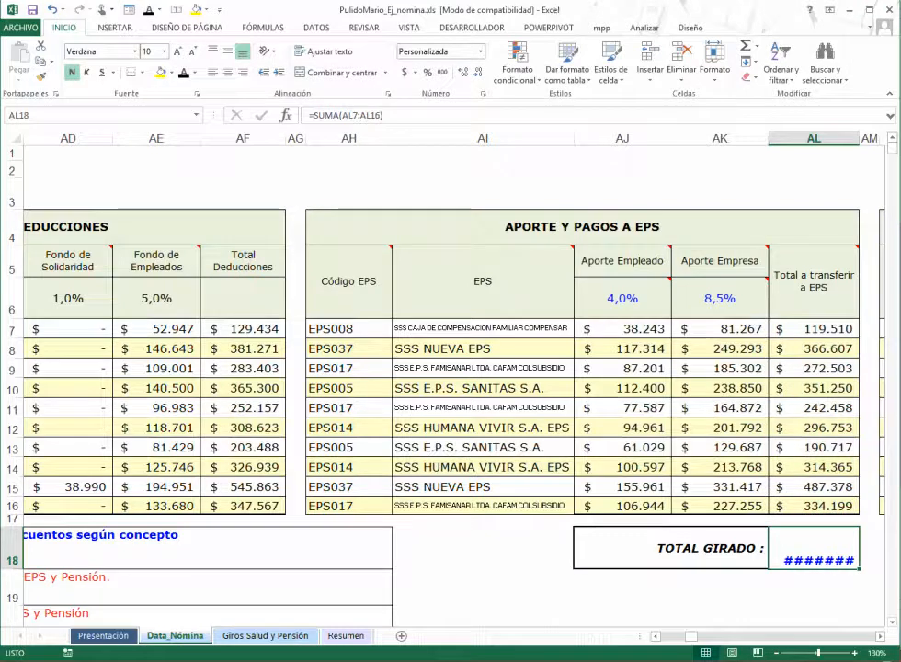
Widen column AL until the full TOTAL GIRADO amount fits in AL18
drag(859, 138, 864, 138)
key(Right)
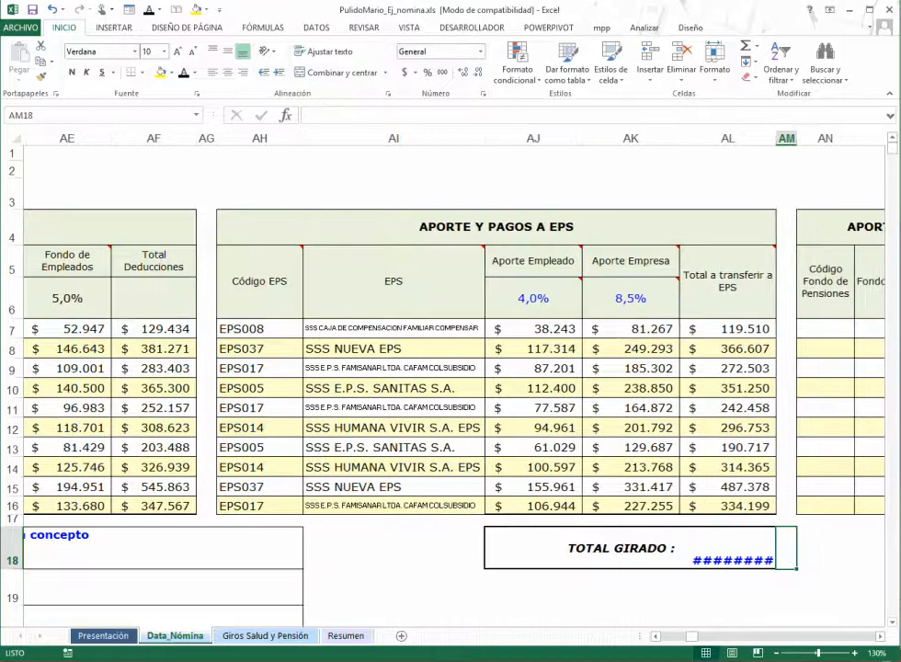
drag(776, 138, 791, 138)
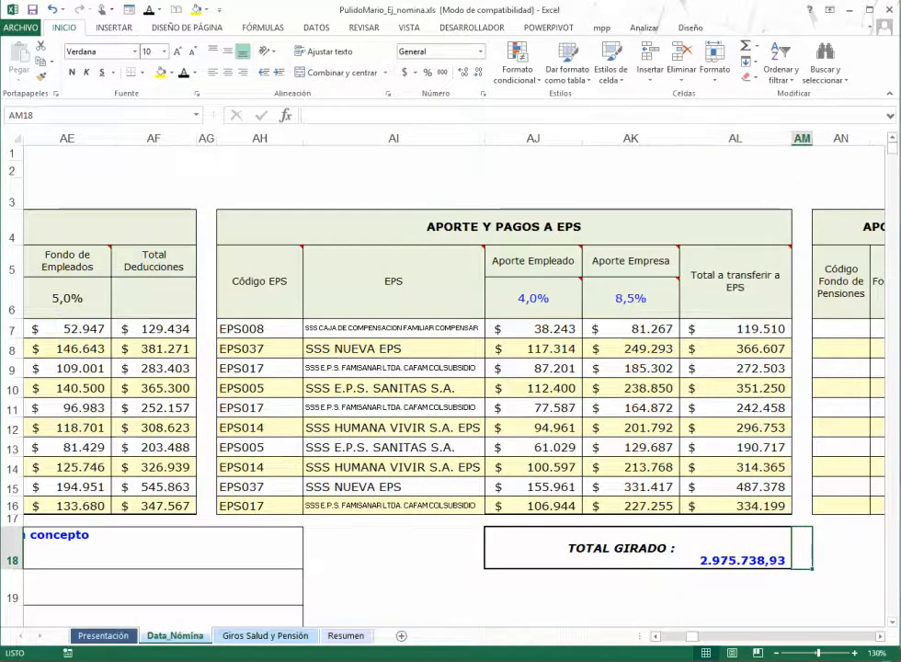
click(741, 550)
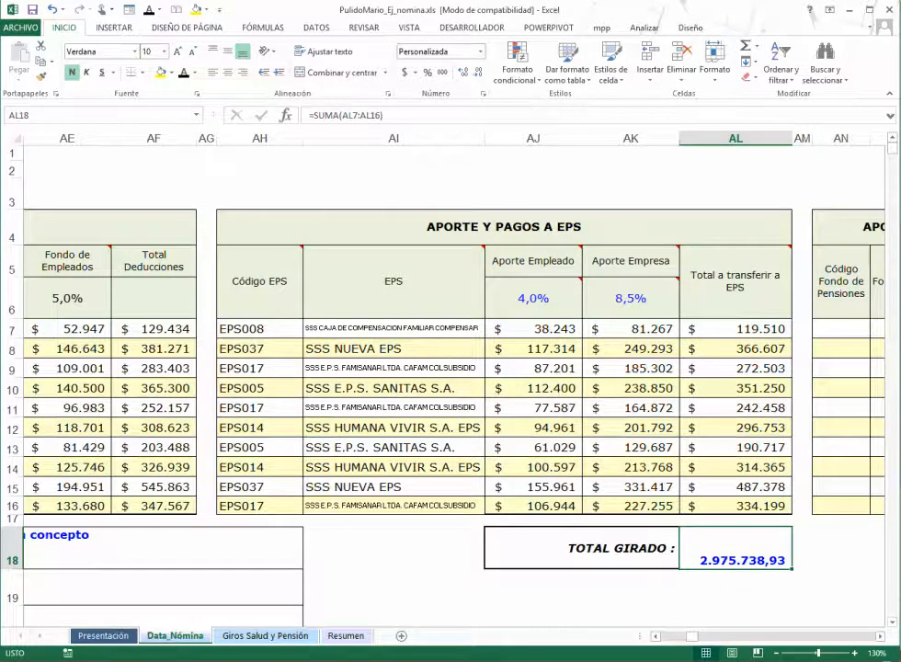
Widen the Fondo de Pensiones column AO in the Aporte y Pagos a Fondos de Pensión section
key(Up)
key(Up)
key(Up)
key(Up)
key(Up)
key(Up)
key(Up)
key(Up)
key(Up)
key(Right)
key(Right)
key(Right)
key(Right)
key(Right)
key(Right)
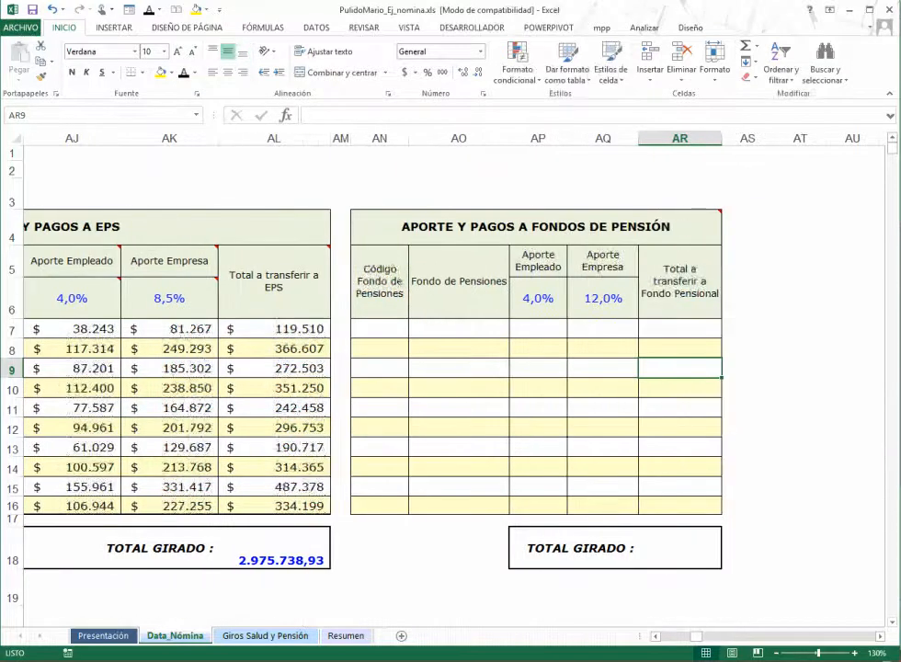
drag(508, 137, 566, 138)
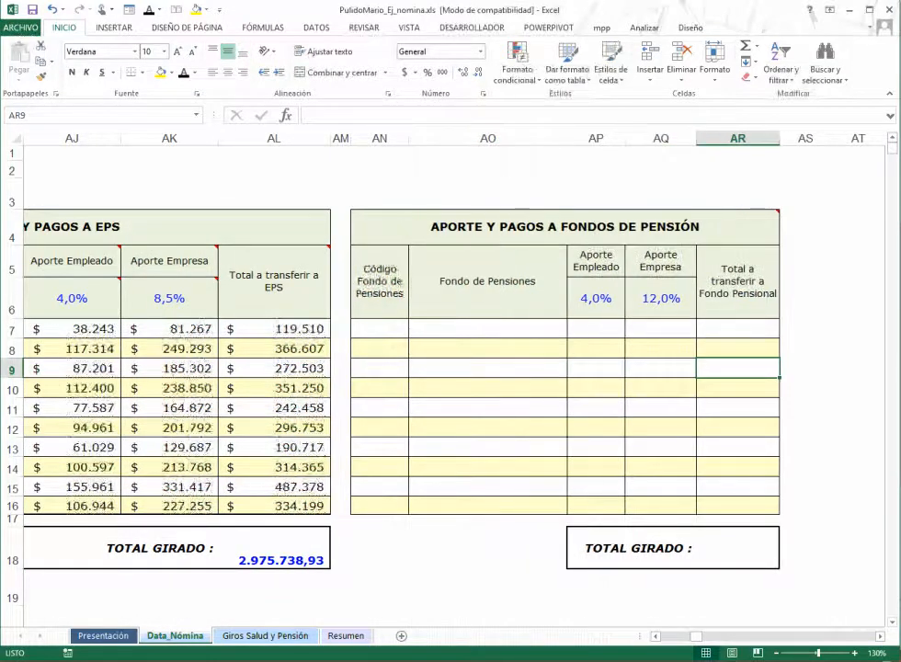
On the Giros Salud y Pensión sheet, widen the Nombre, Nit and Valor transferencia columns of the EPS (SALUD) table
click(274, 328)
key(Left)
key(Left)
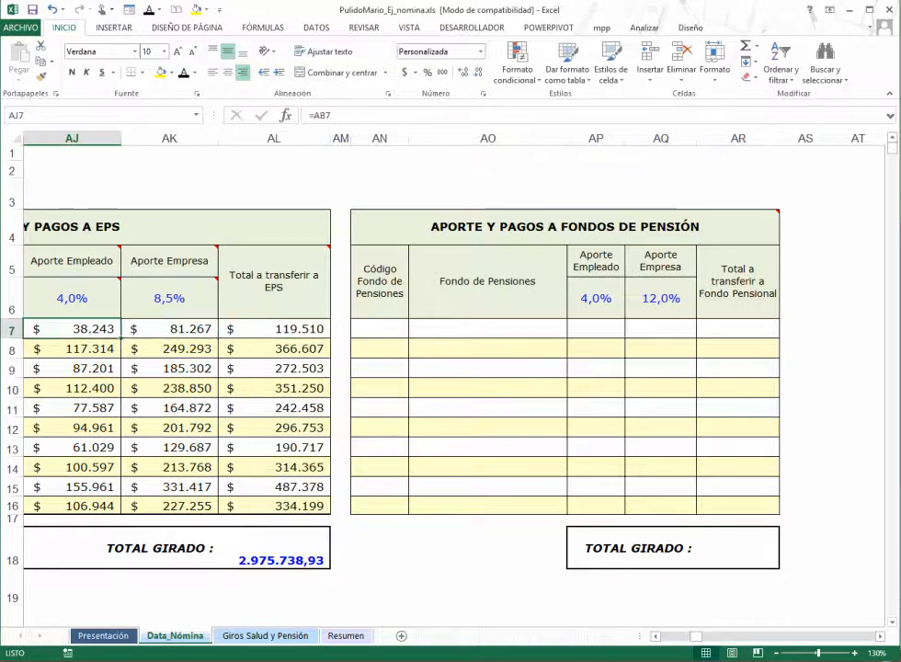
key(Left)
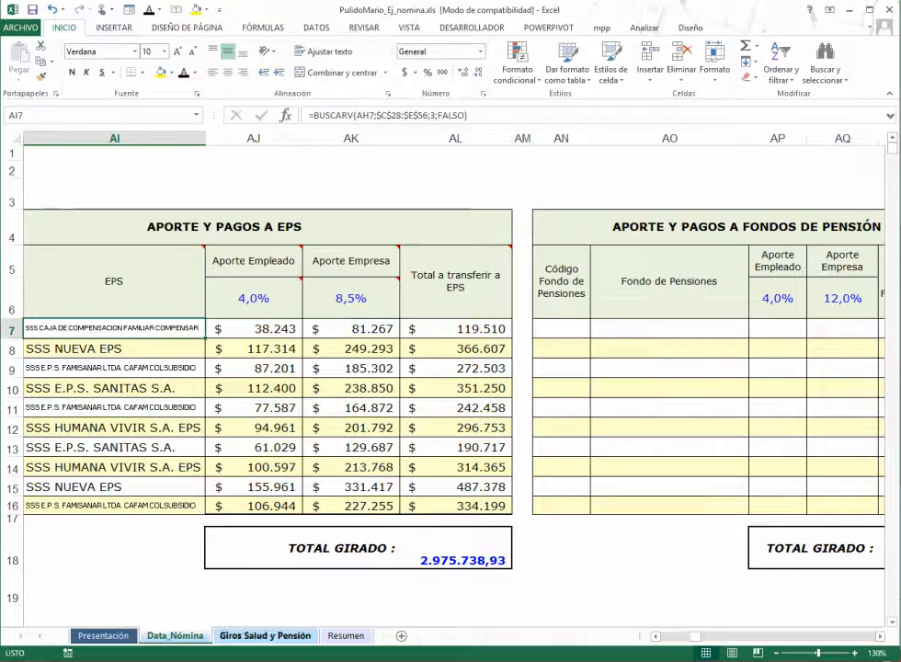
click(265, 635)
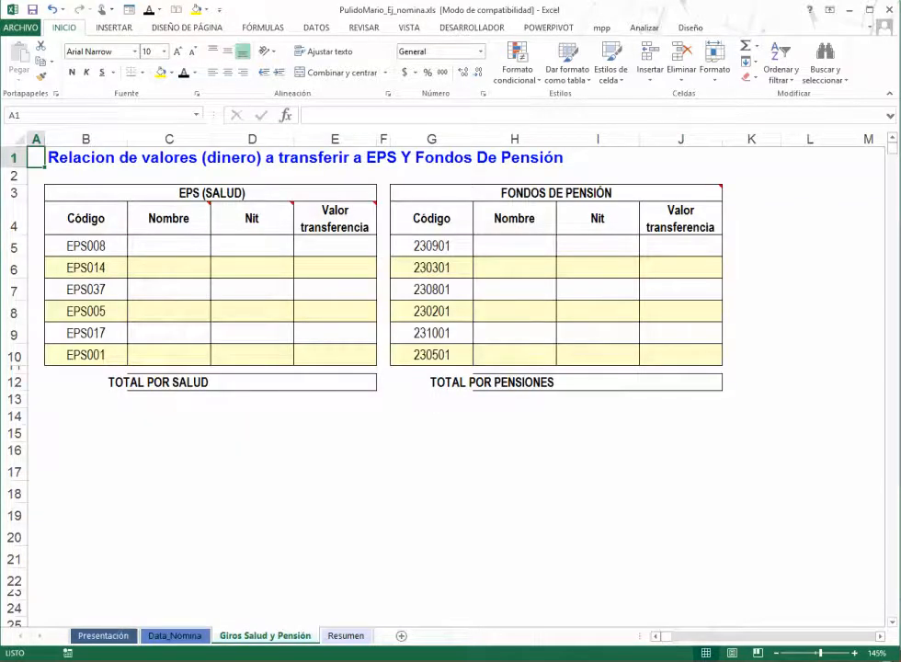
scroll(413, 276, up, 1)
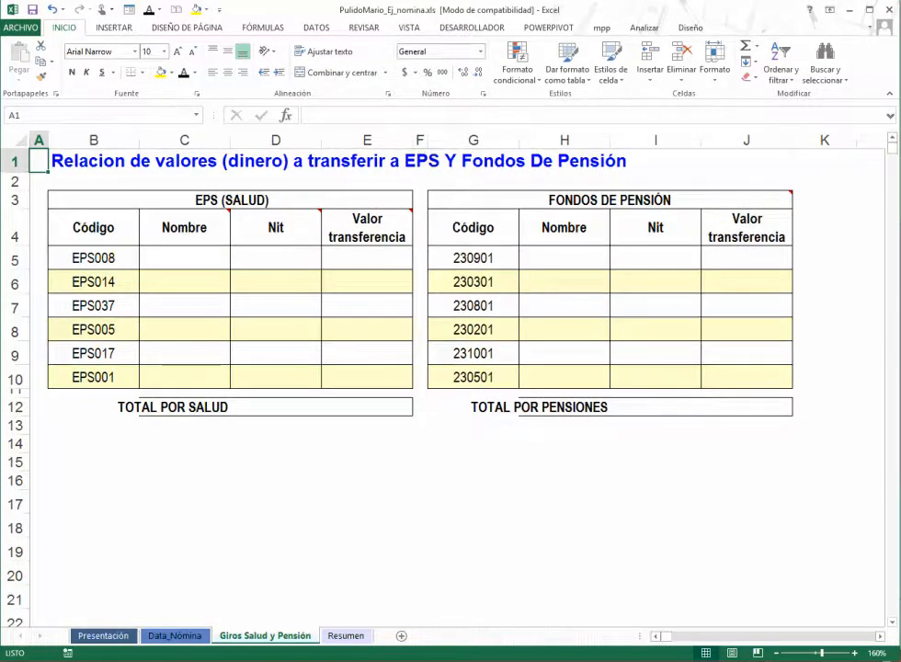
scroll(450, 367, up, 1)
drag(254, 141, 291, 140)
drag(391, 141, 409, 140)
drag(509, 140, 527, 141)
Examine the EPS (SALUD) and FONDOS DE PENSIÓN tables and read the comment on the pension table's heading
click(291, 207)
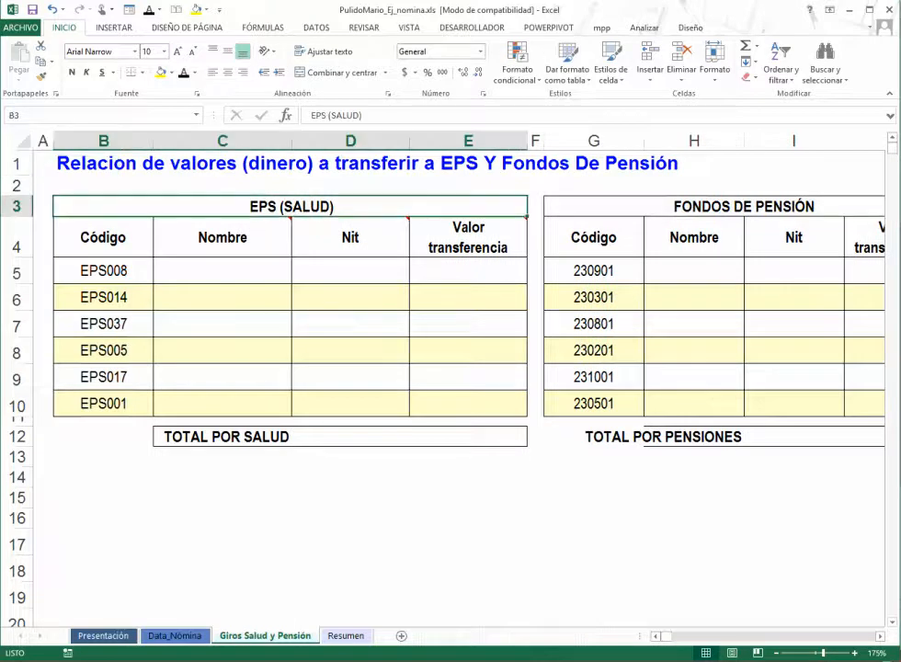
mouse_move(291, 207)
mouse_down()
mouse_move(460, 241)
mouse_move(478, 403)
mouse_up()
key(Right)
key(Right)
key(Right)
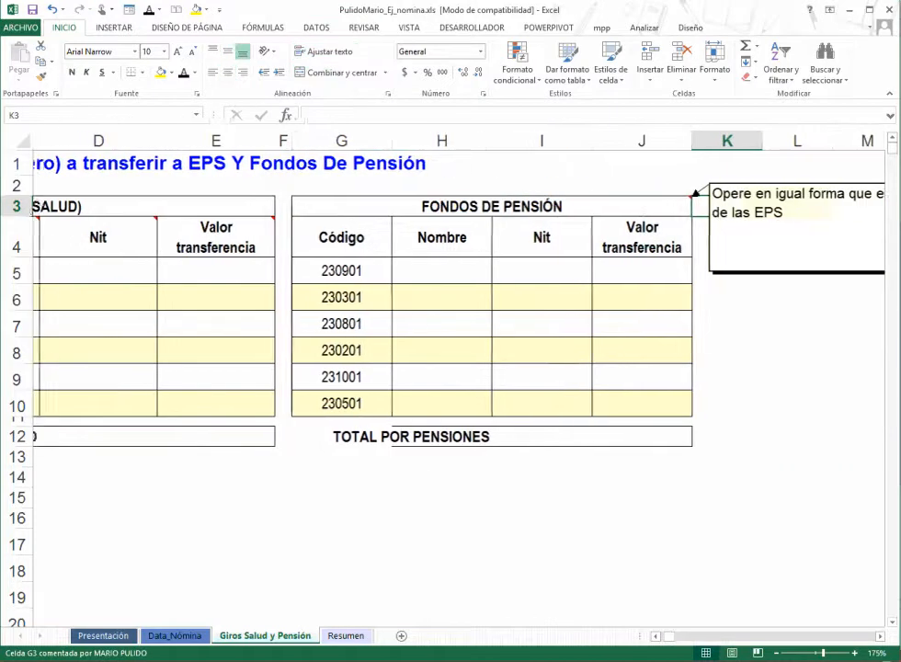
key(Left)
key(Left)
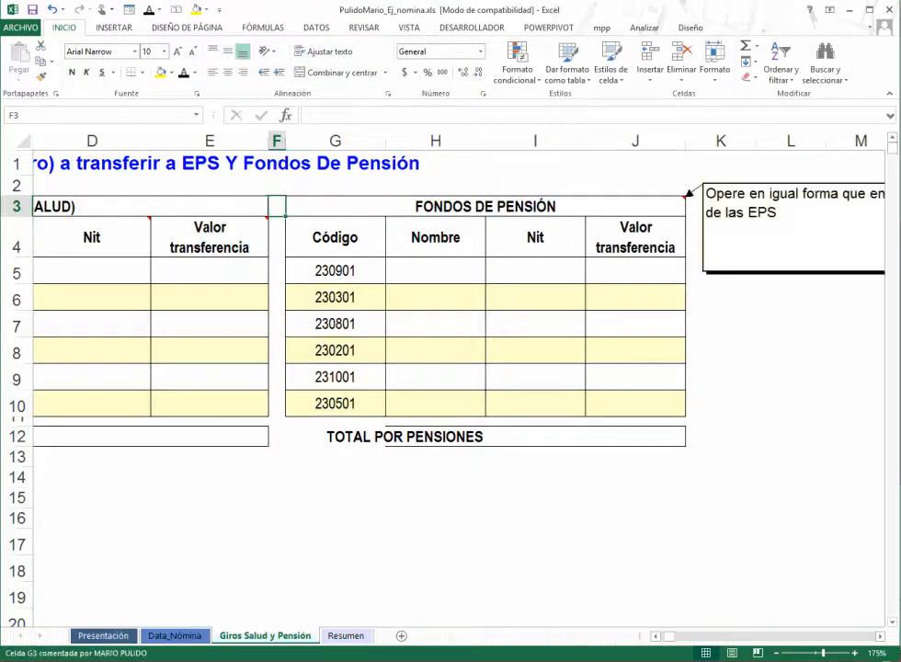
key(Left)
key(Left)
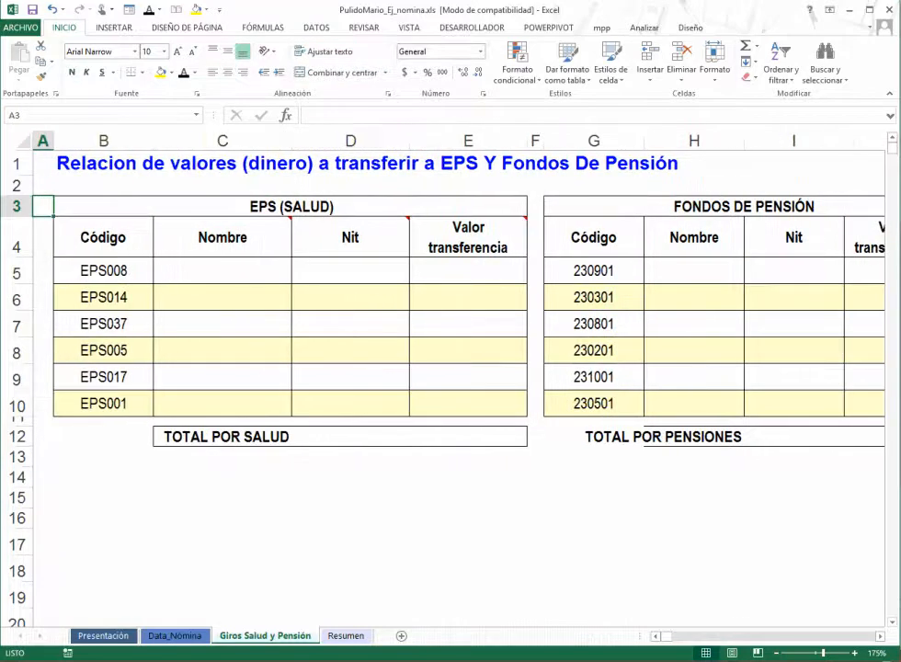
Insert the BUSCARV function in C5 under Nombre, with the EPS code in B5 as the lookup value
click(222, 270)
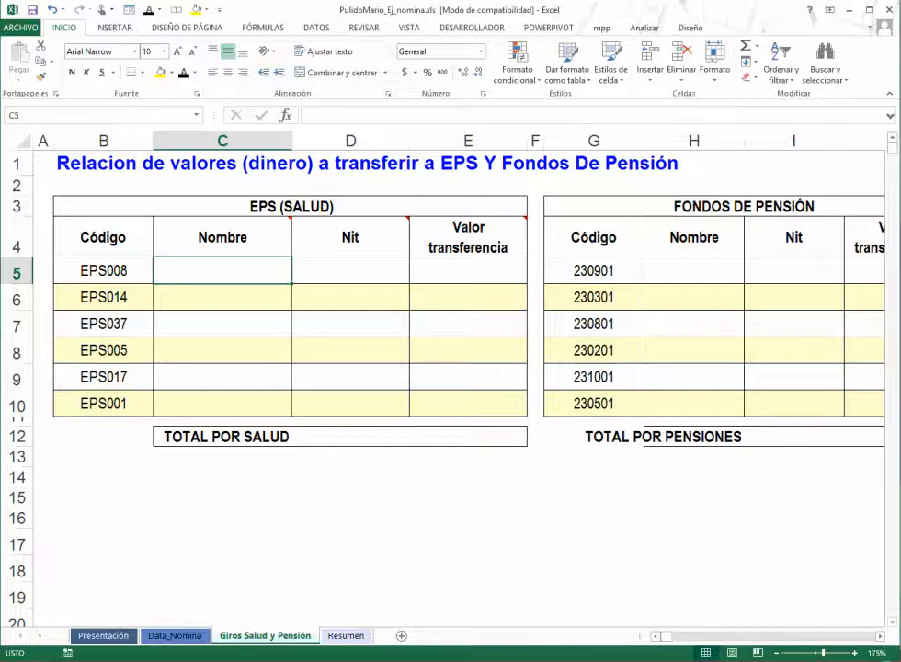
click(286, 115)
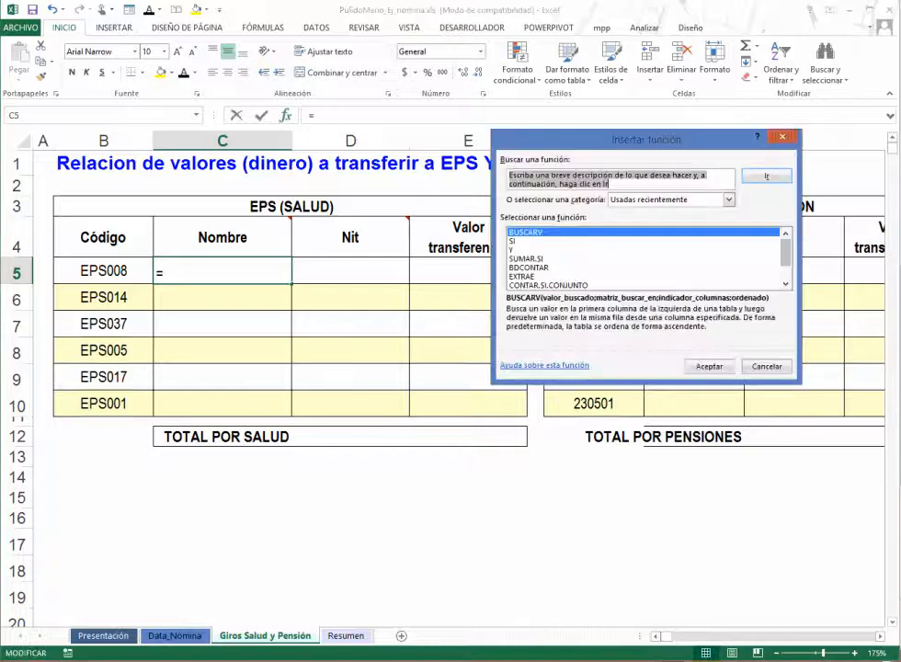
double_click(566, 233)
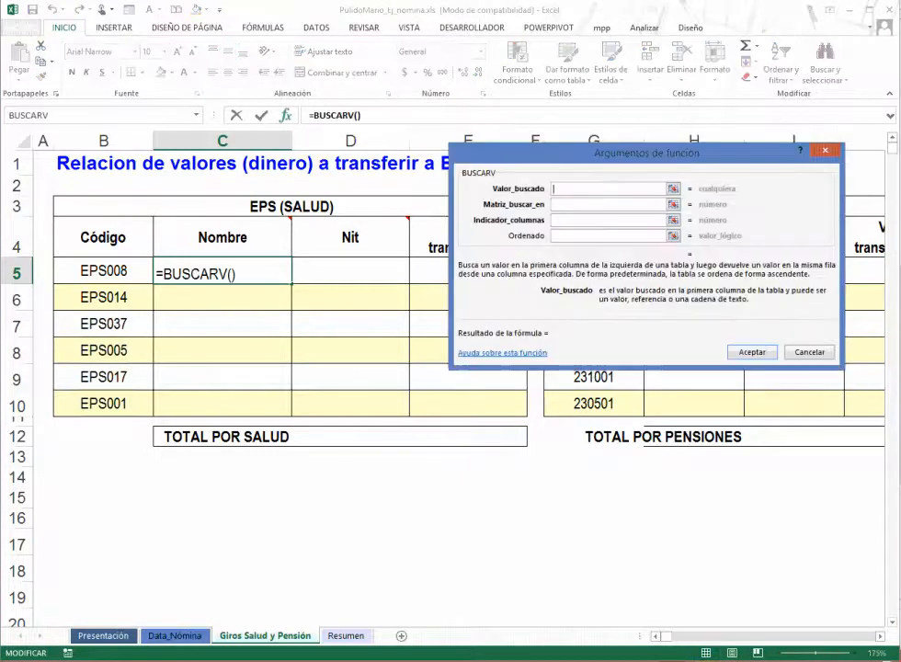
drag(607, 151, 481, 348)
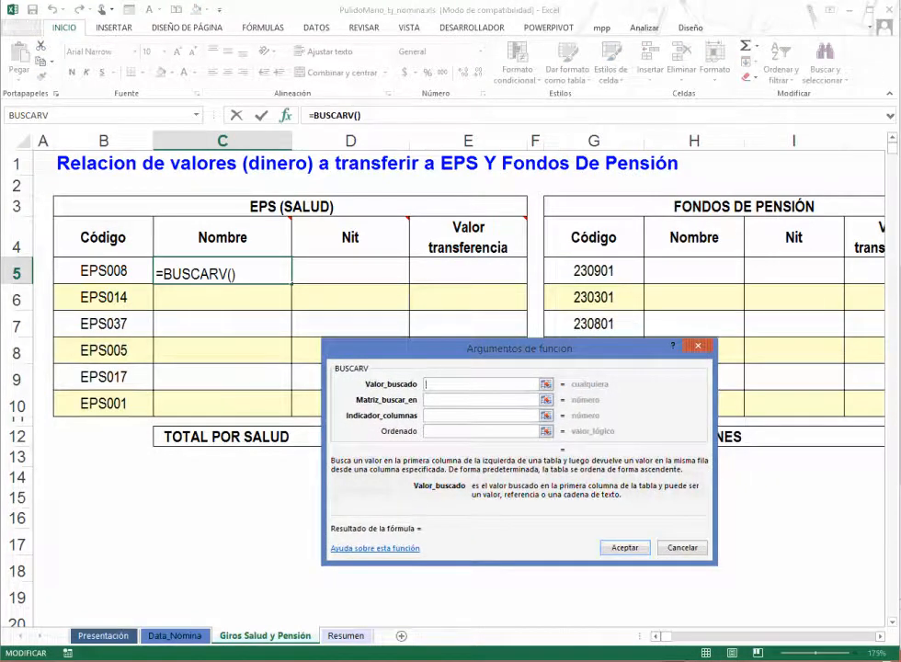
click(103, 271)
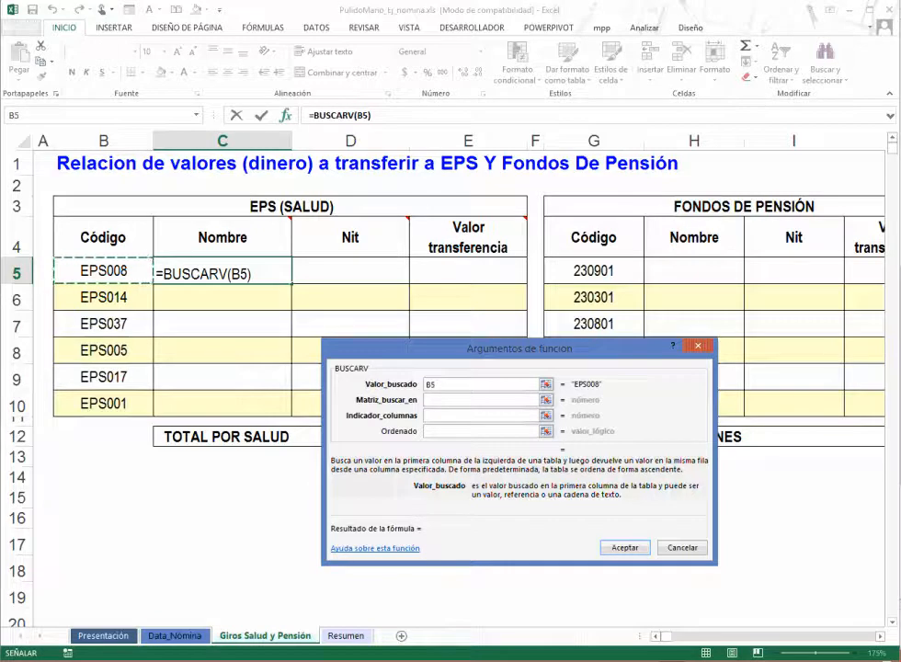
Set the BUSCARV lookup table to the absolute range Data_Nómina!$C$28:$E$56, covering the entity codes, Nits and names
click(480, 400)
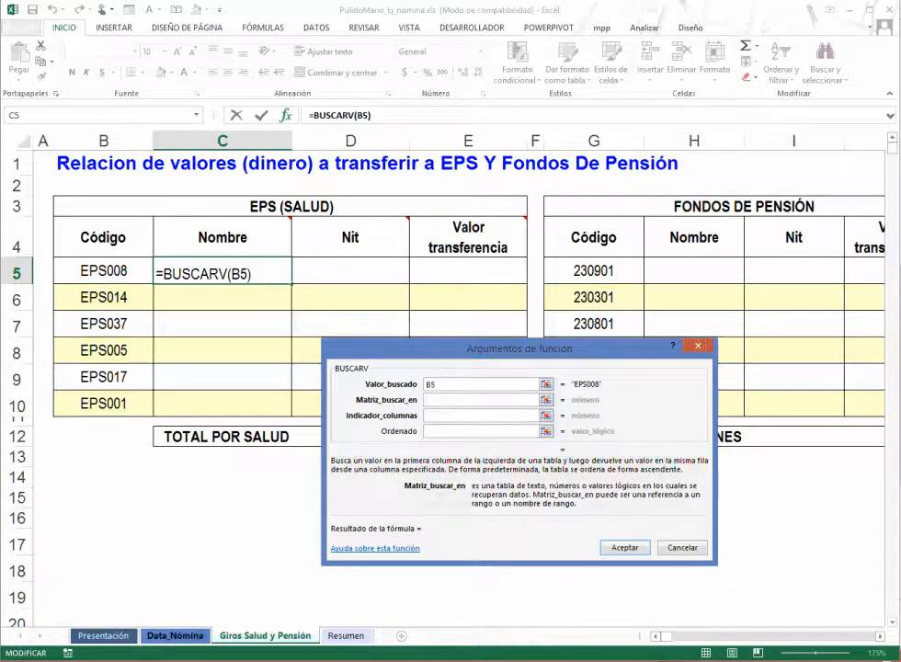
drag(519, 347, 590, 187)
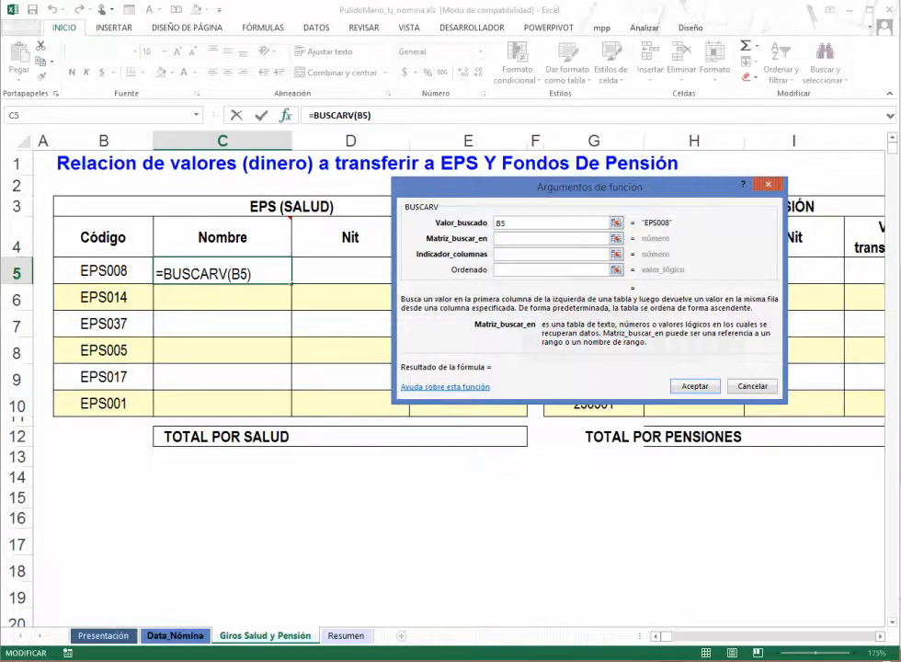
click(175, 636)
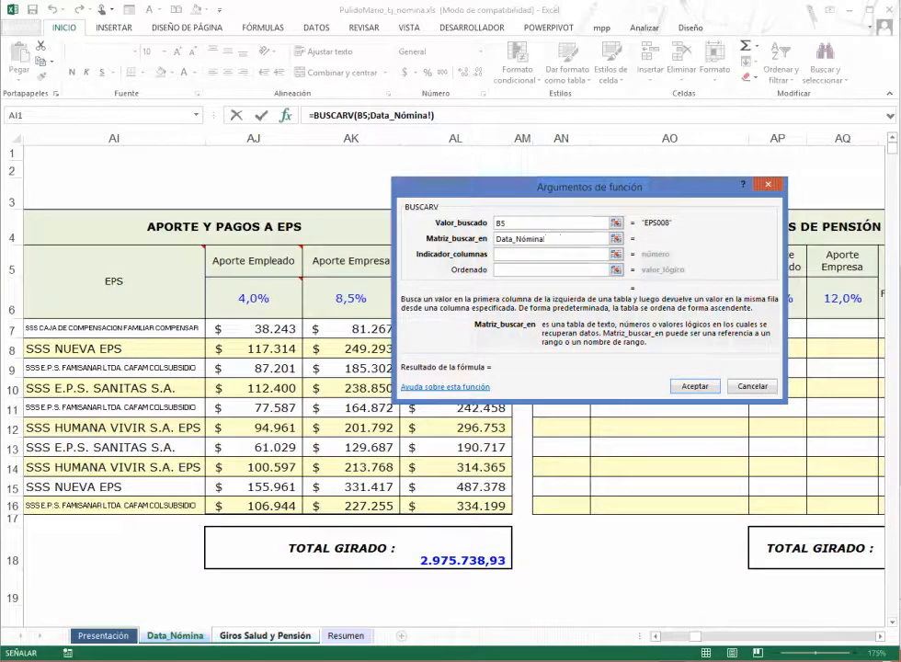
key(Left)
key(Left)
key(Left)
key(Left)
key(Left)
key(Left)
key(Left)
key(Left)
key(Left)
key(Left)
key(Left)
key(Left)
key(Left)
key(Left)
key(Left)
key(Left)
key(Left)
key(Left)
key(Left)
key(Left)
key(Left)
key(Left)
key(Left)
key(Left)
key(Left)
key(Left)
key(Left)
key(Left)
key(Left)
key(Left)
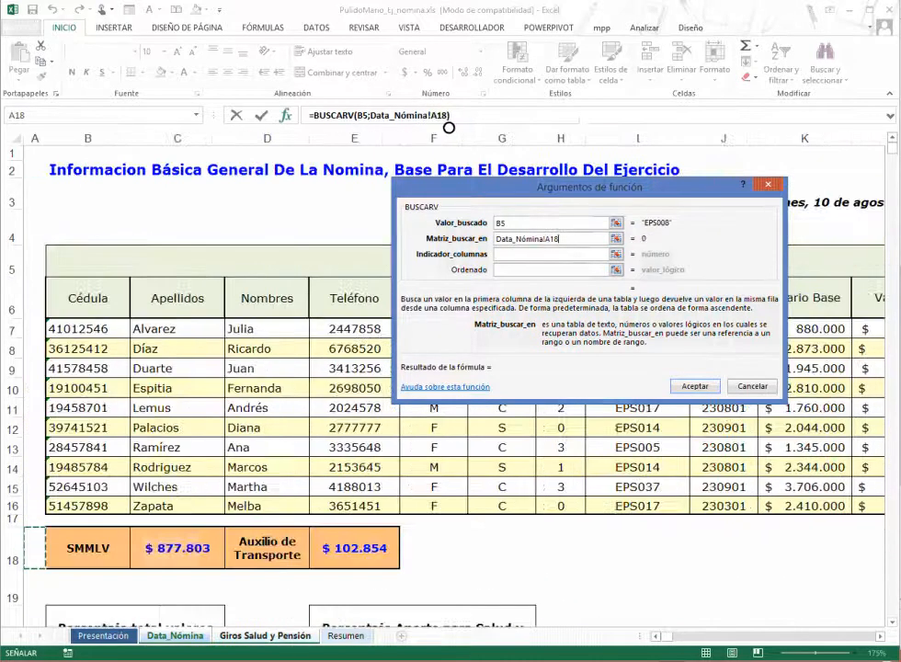
scroll(450, 127, down, 6)
drag(178, 418, 396, 580)
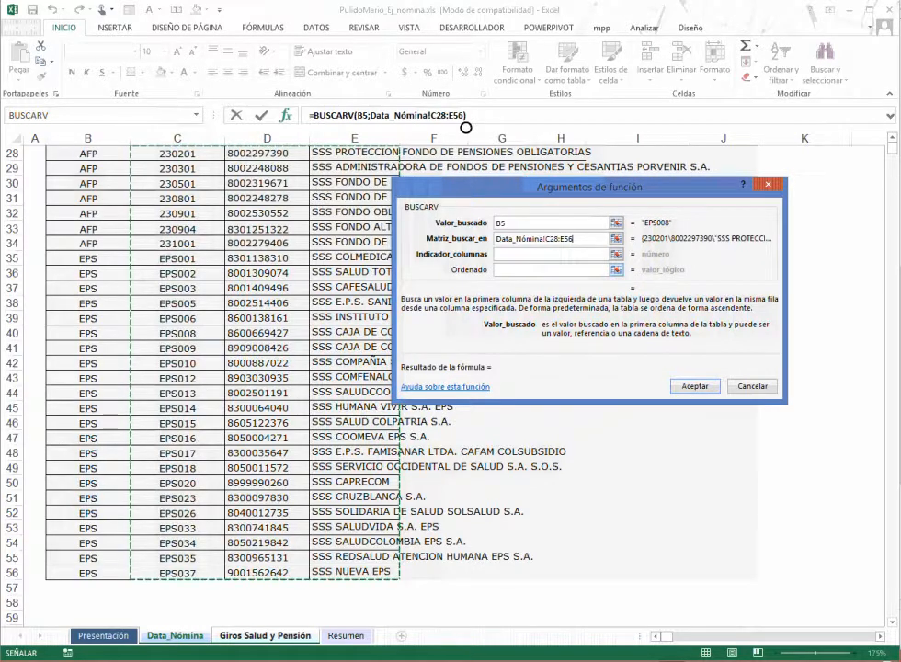
key(F4)
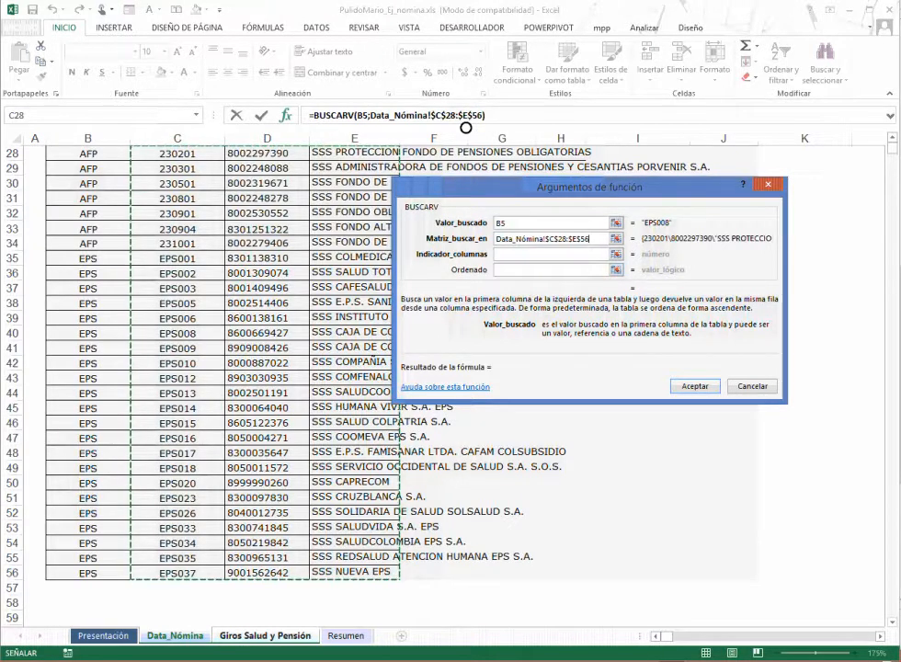
Complete the BUSCARV formula in C5 with column index 3 and FALSO for an exact match
key(Tab)
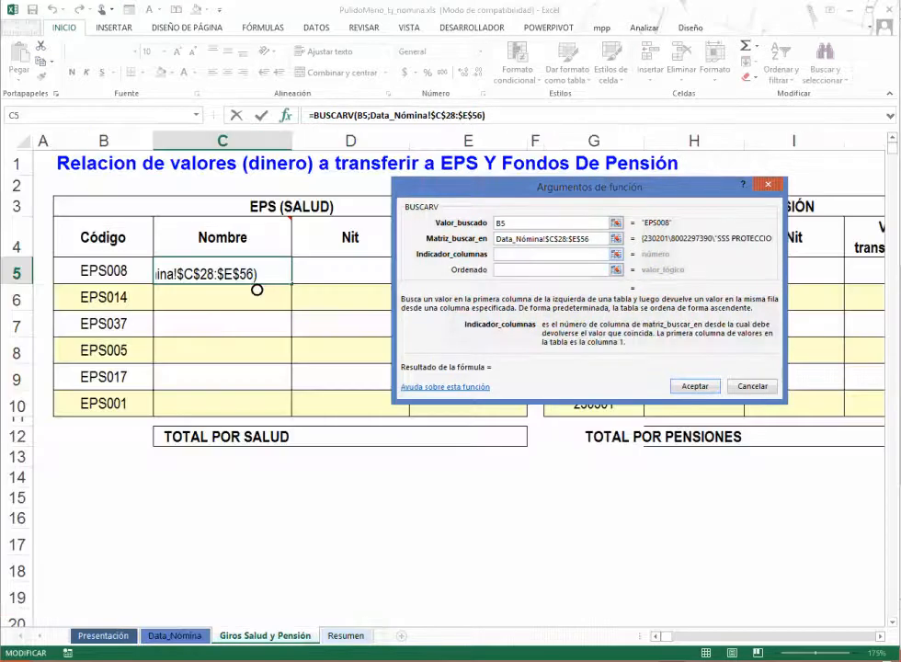
text(3)
key(Tab)
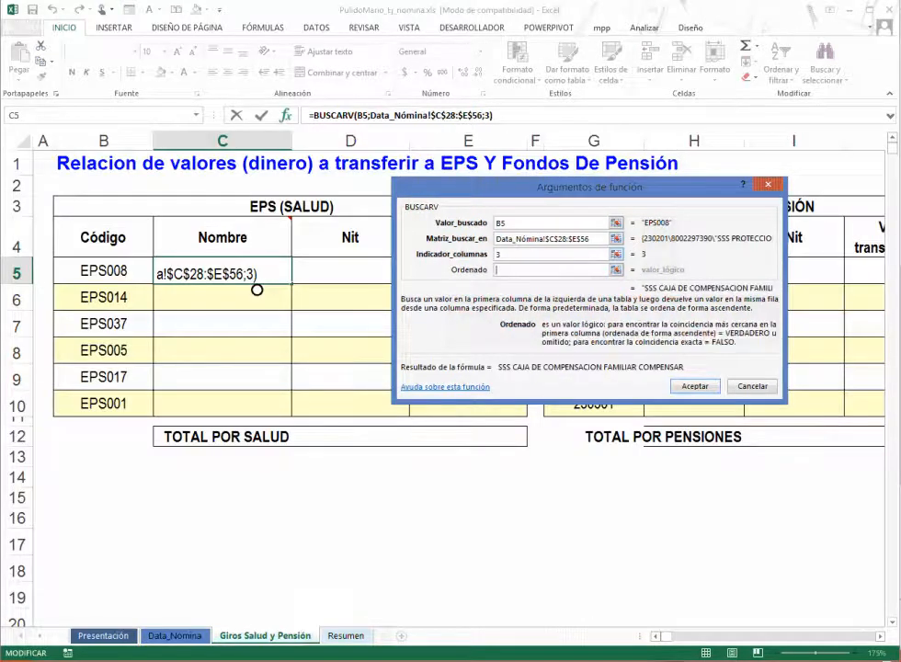
text(falso)
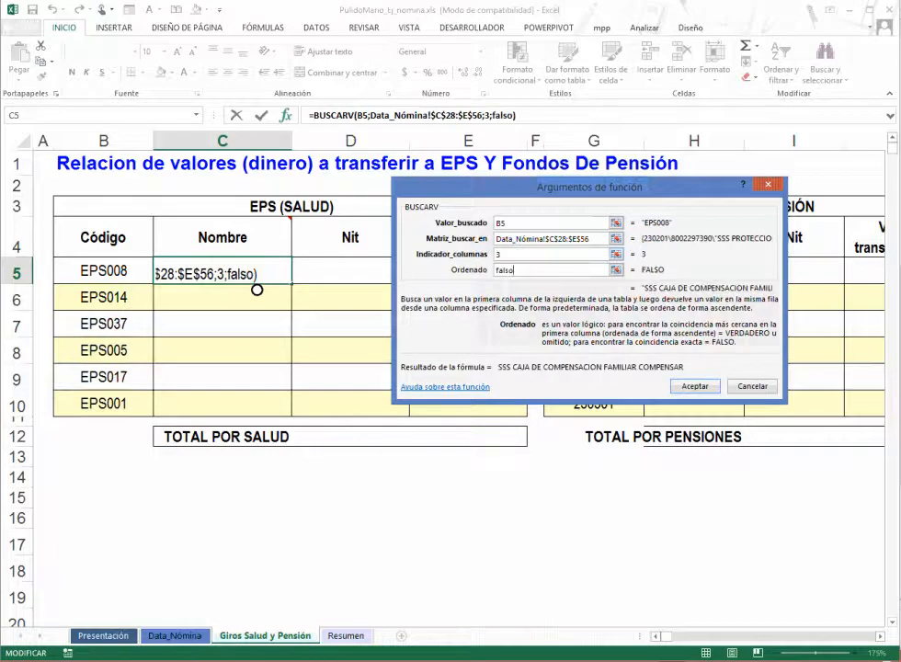
key(Return)
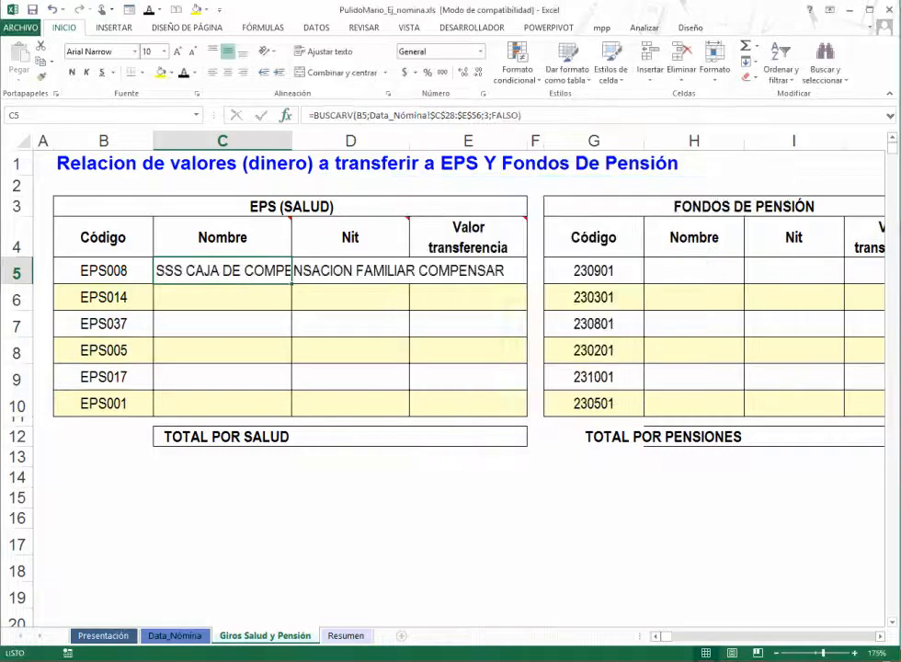
Fill the BUSCARV formula from C5 down through C10 in the EPS Nombre column
drag(291, 284, 291, 416)
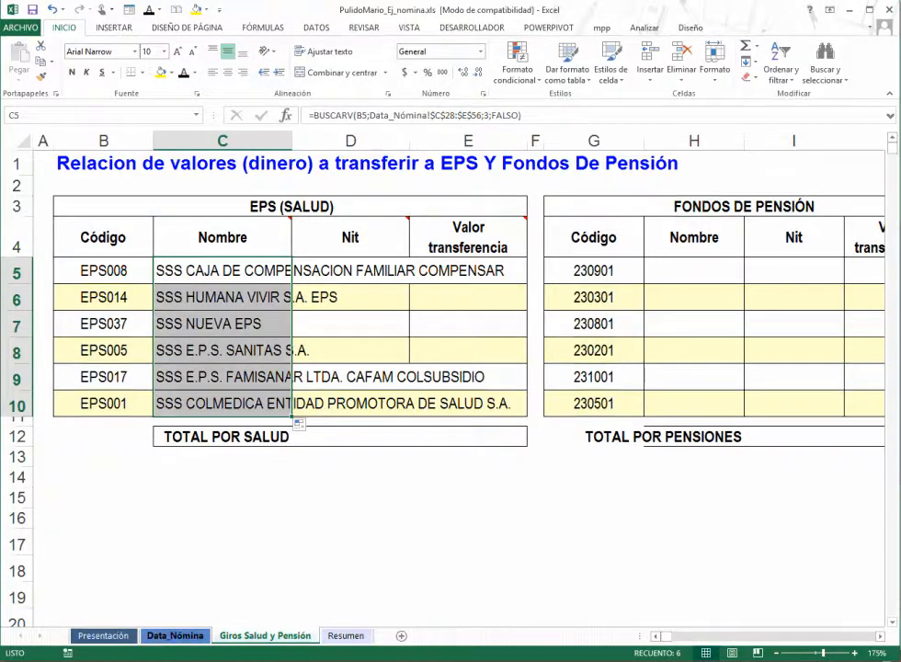
Copy the formatting of EPS name cells AI7:AI8 on the Data_Nómina sheet onto C5:C10 of the Giros Salud y Pensión sheet
click(175, 635)
click(644, 303)
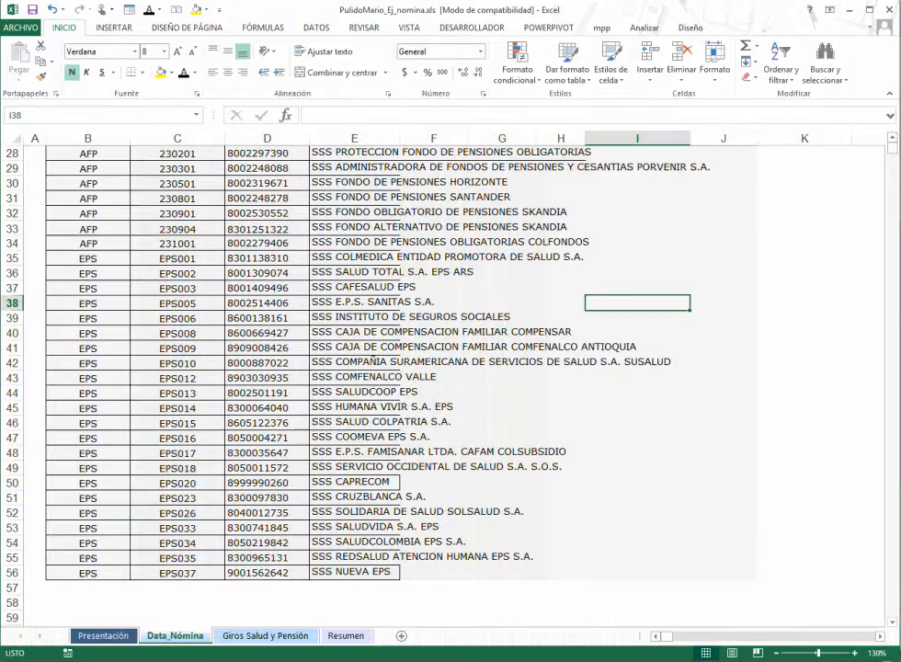
key(ctrl+Home)
click(723, 299)
click(805, 299)
key(Right)
key(Right)
key(Right)
key(Right)
key(Right)
key(Right)
key(Right)
key(Right)
key(Right)
key(Right)
key(Right)
key(Right)
key(Right)
key(Right)
key(Right)
key(Right)
key(Right)
key(Right)
key(Right)
key(Right)
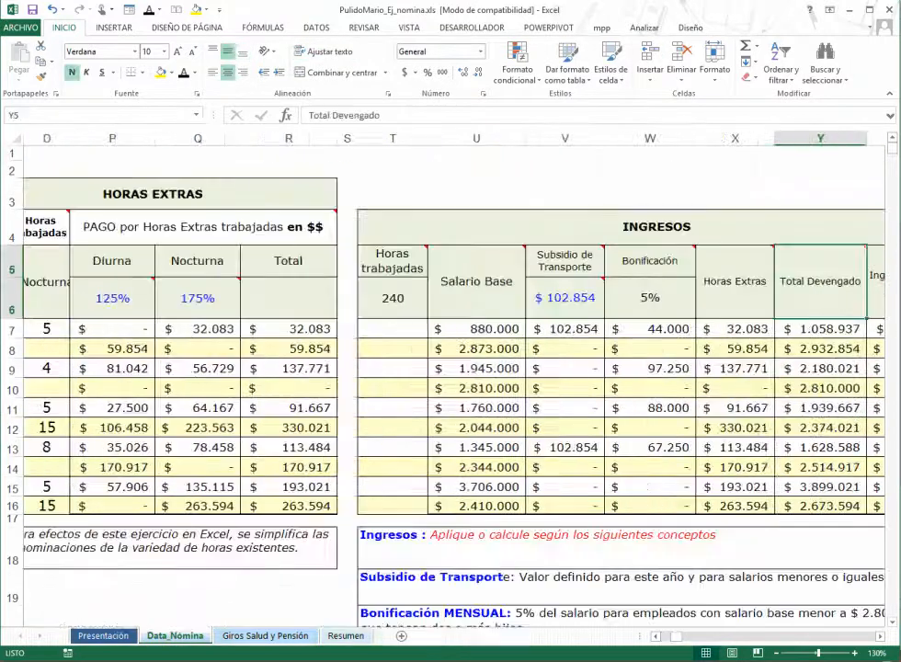
key(Right)
key(Right)
key(Right)
key(Right)
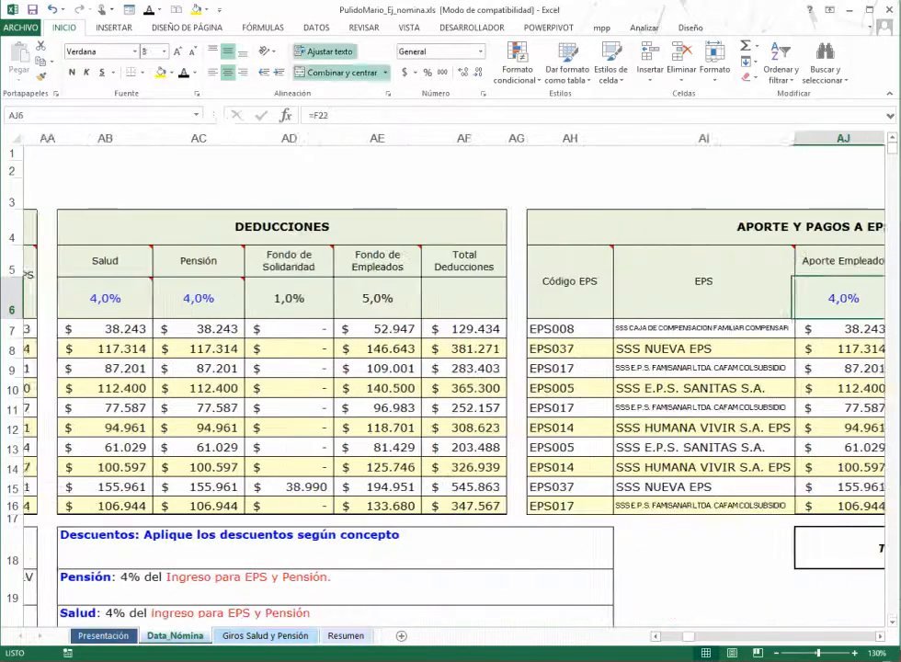
key(Down)
key(shift+Down)
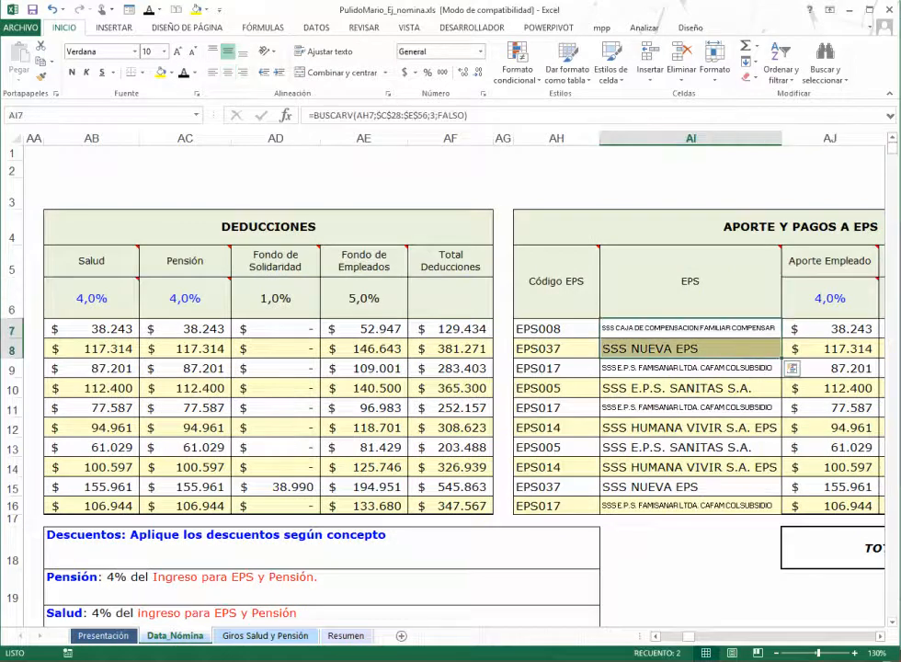
click(41, 76)
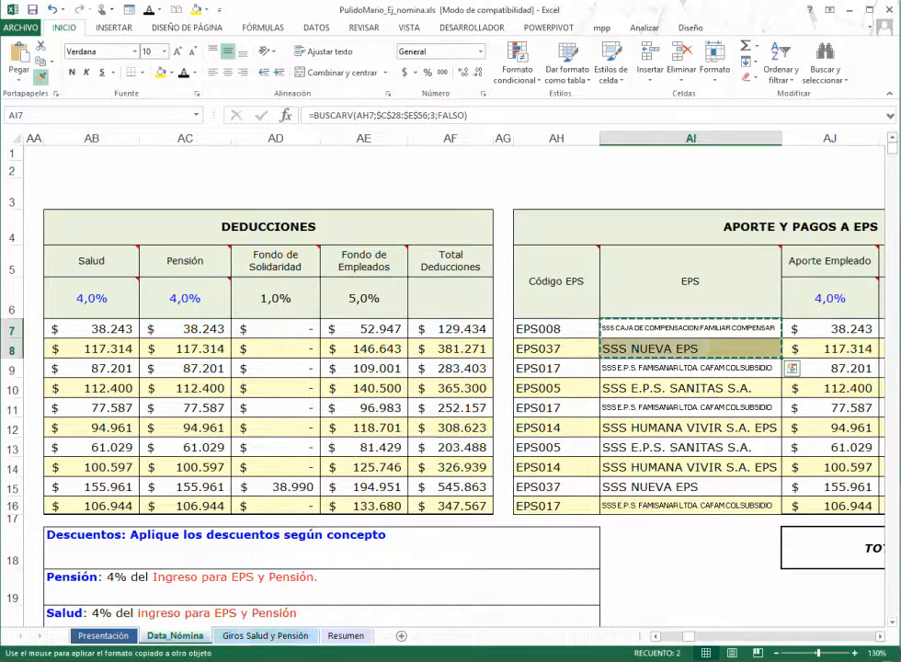
click(265, 635)
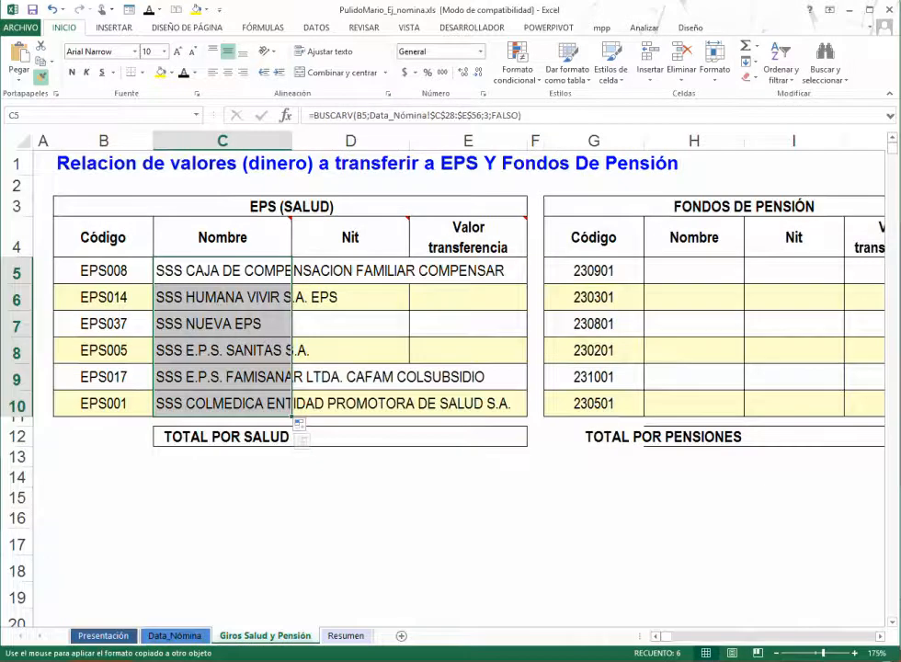
drag(223, 270, 223, 403)
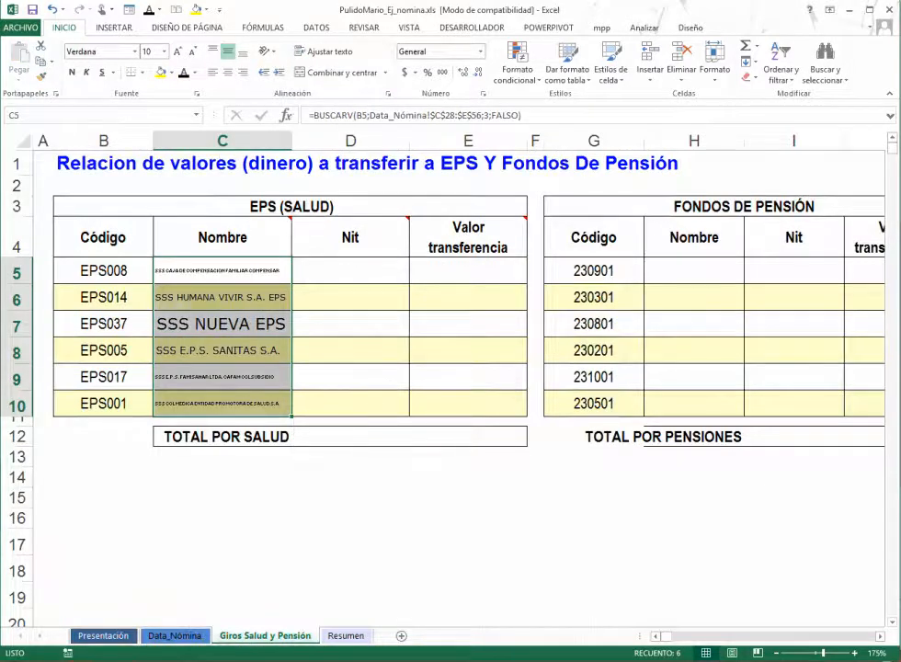
Widen column C so the EPS names are easier to read, and slightly widen column D
drag(292, 140, 319, 141)
click(236, 296)
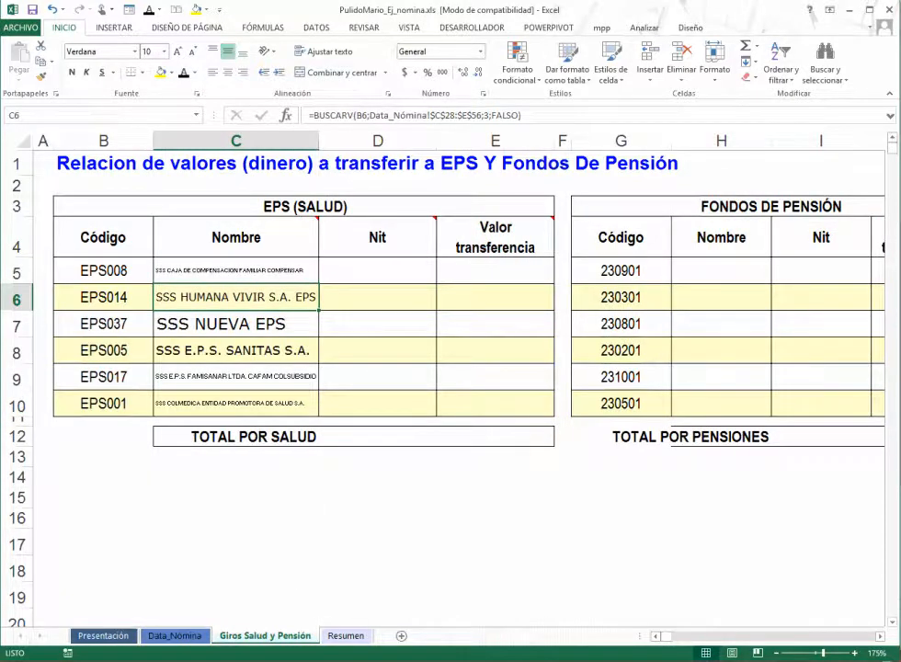
click(377, 270)
click(237, 270)
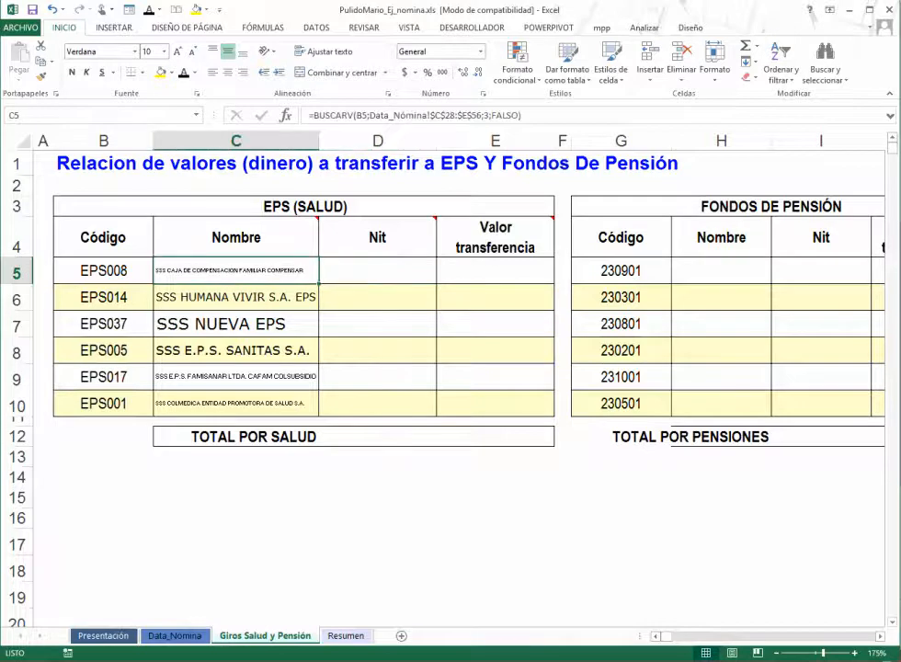
drag(436, 141, 441, 140)
click(380, 271)
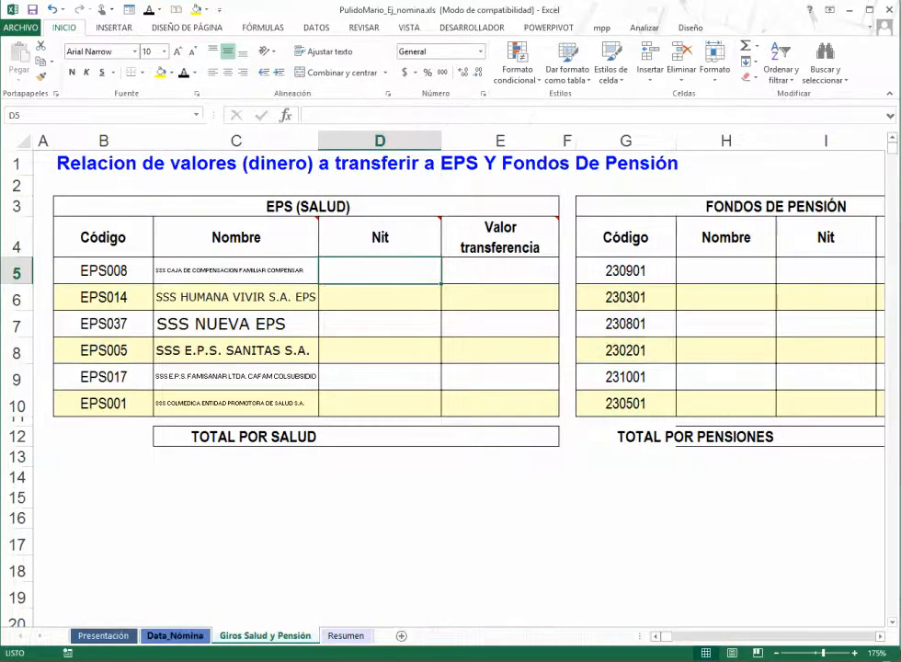
Examine the EPS and pension fund table on the Data_Nómina sheet and the BUSCARV formula in C5 that refers to it
click(175, 636)
scroll(184, 493, down, 6)
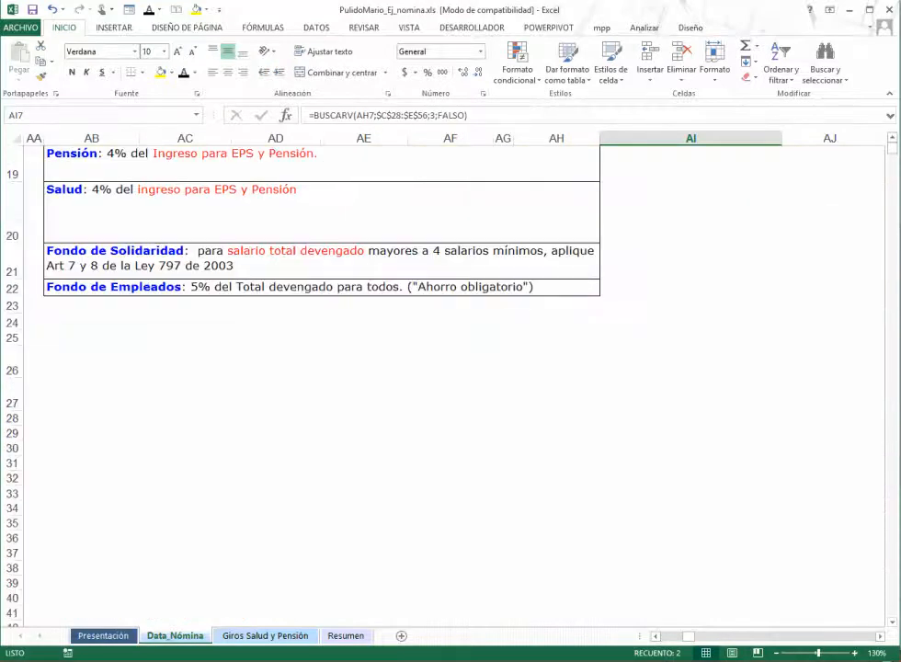
click(185, 493)
key(ctrl+Home)
scroll(241, 359, down, 8)
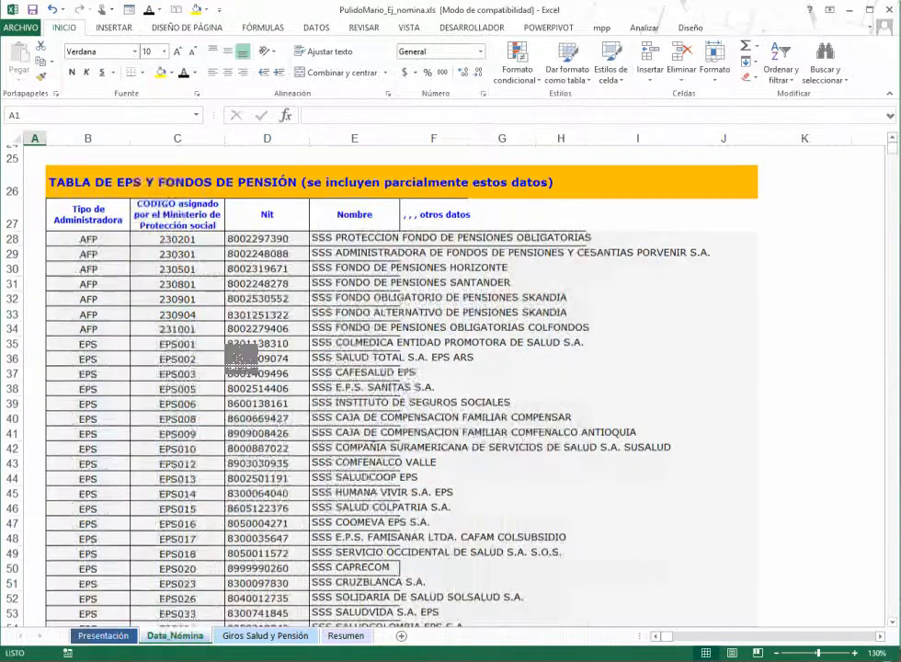
drag(178, 233, 355, 443)
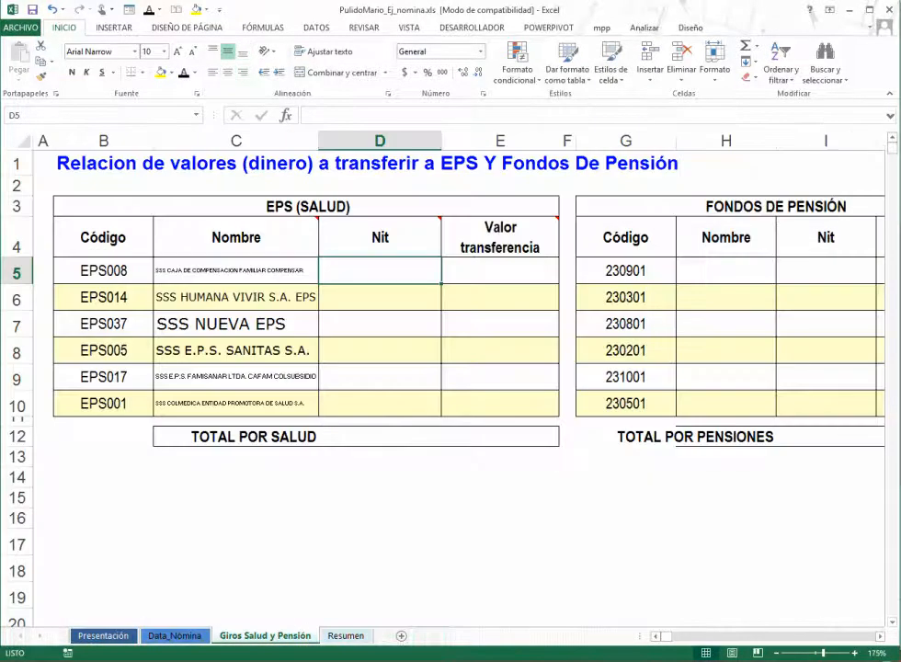
click(236, 270)
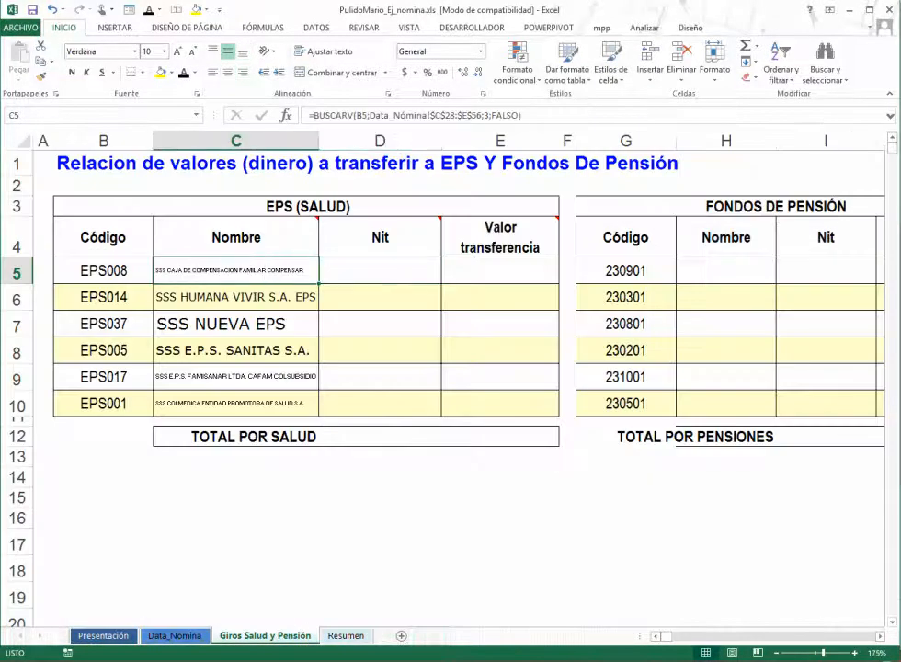
double_click(253, 271)
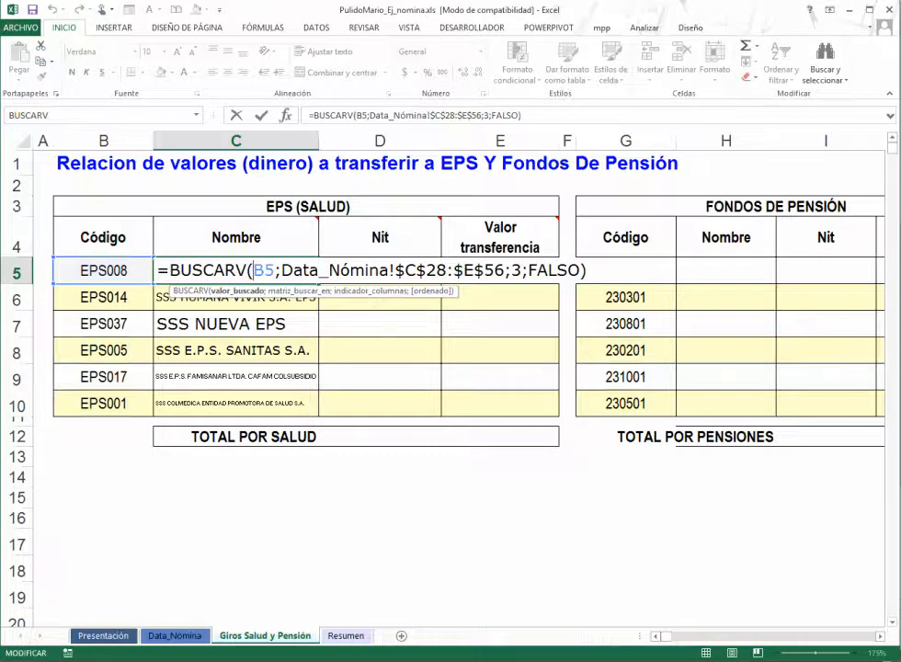
key(ctrl+Return)
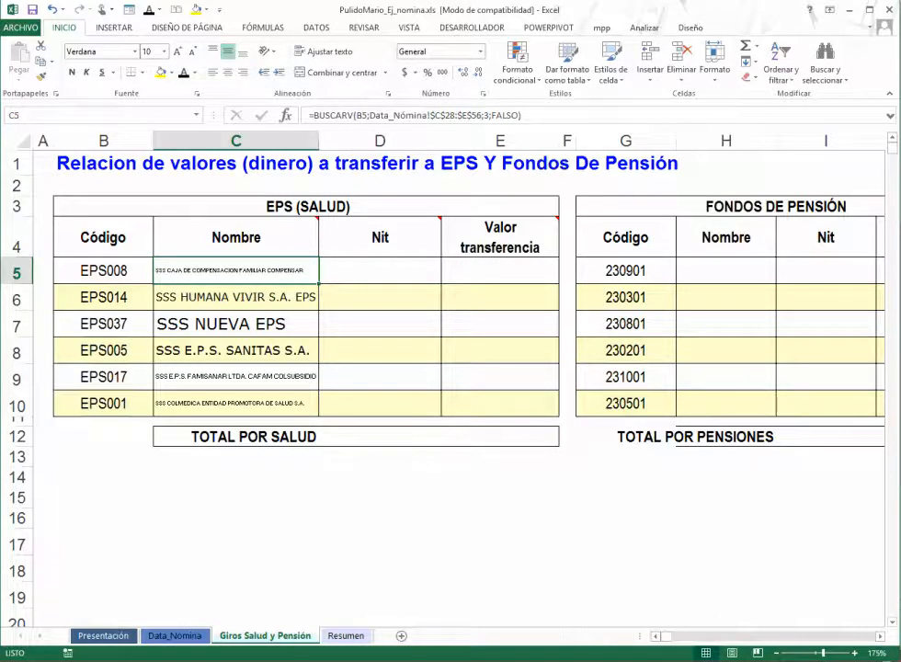
Try copying the C5 formula into D5 and changing its lookup value to B5 and its column index to 2, and clear D5
drag(319, 283, 400, 274)
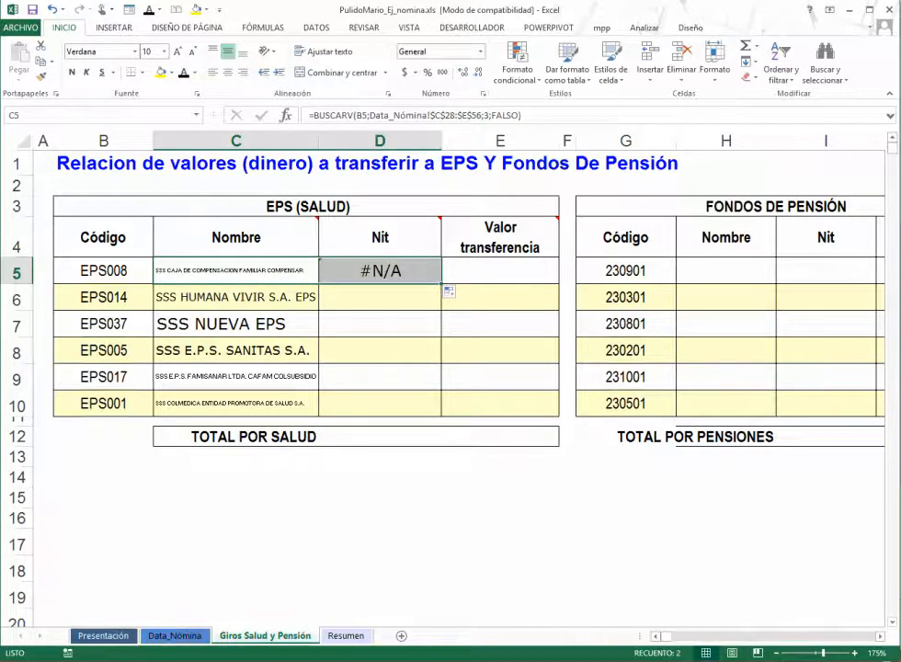
click(380, 271)
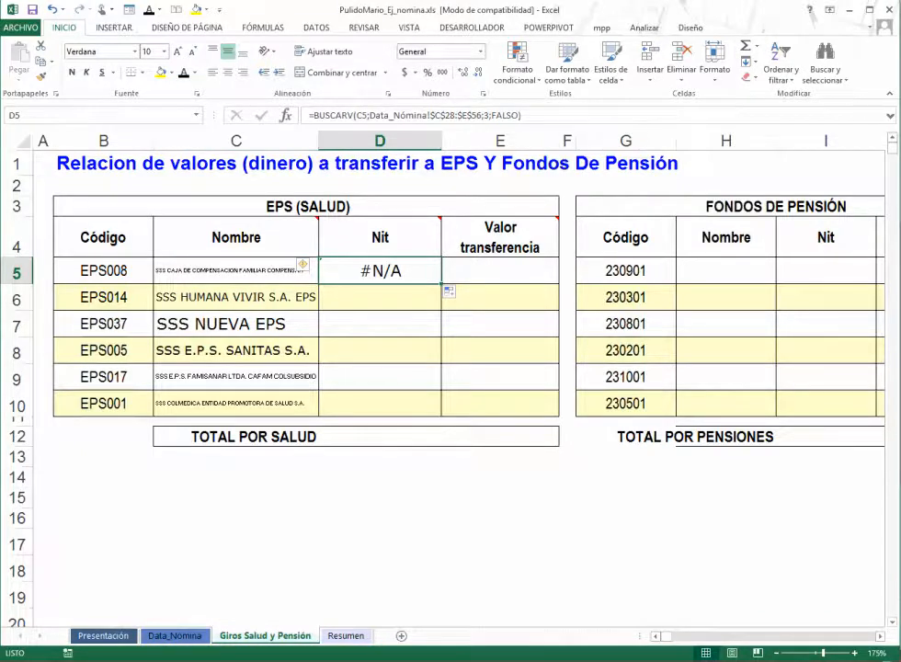
key(F2)
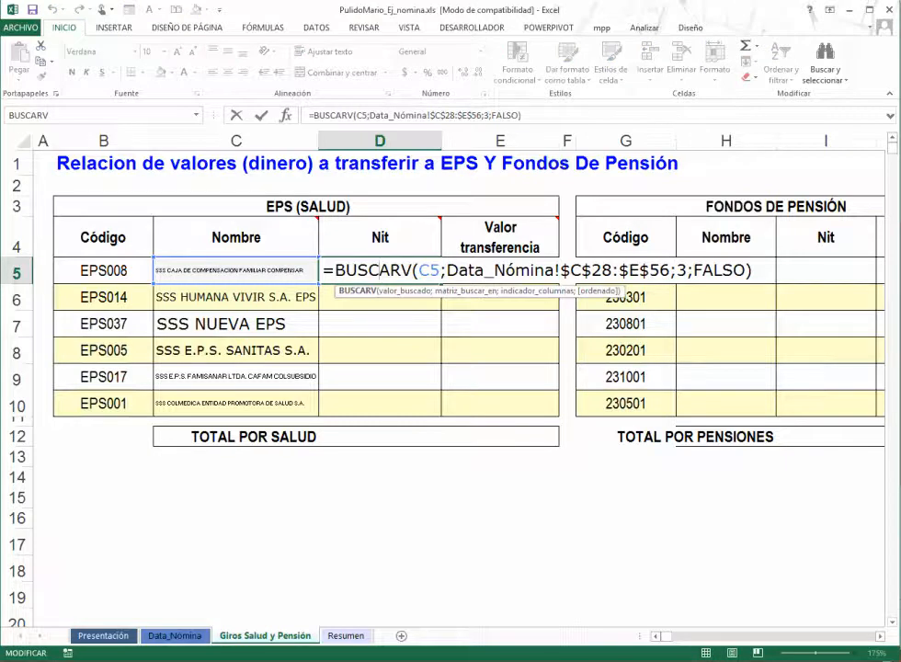
mouse_move(236, 237)
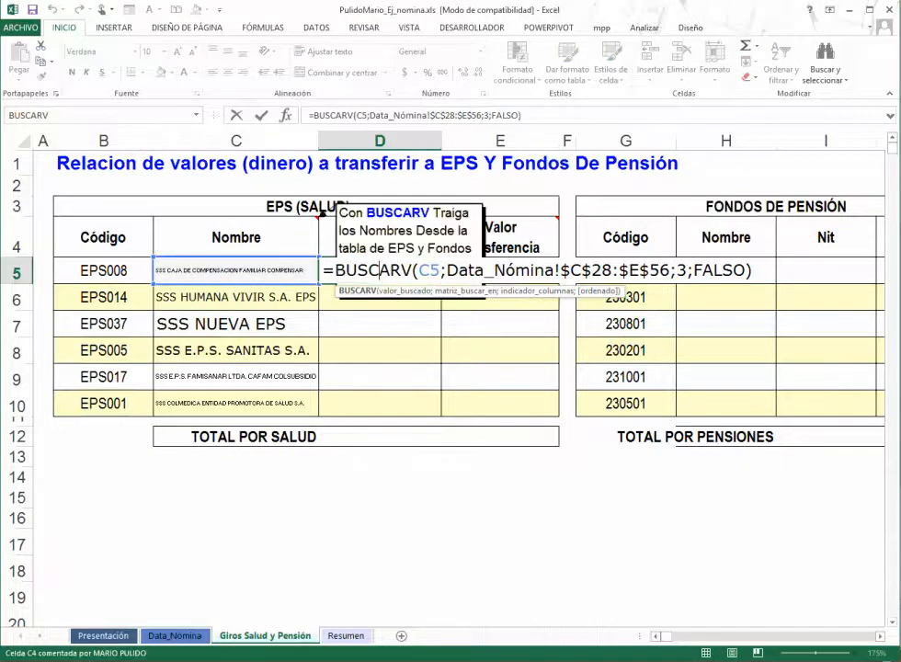
drag(237, 257, 104, 258)
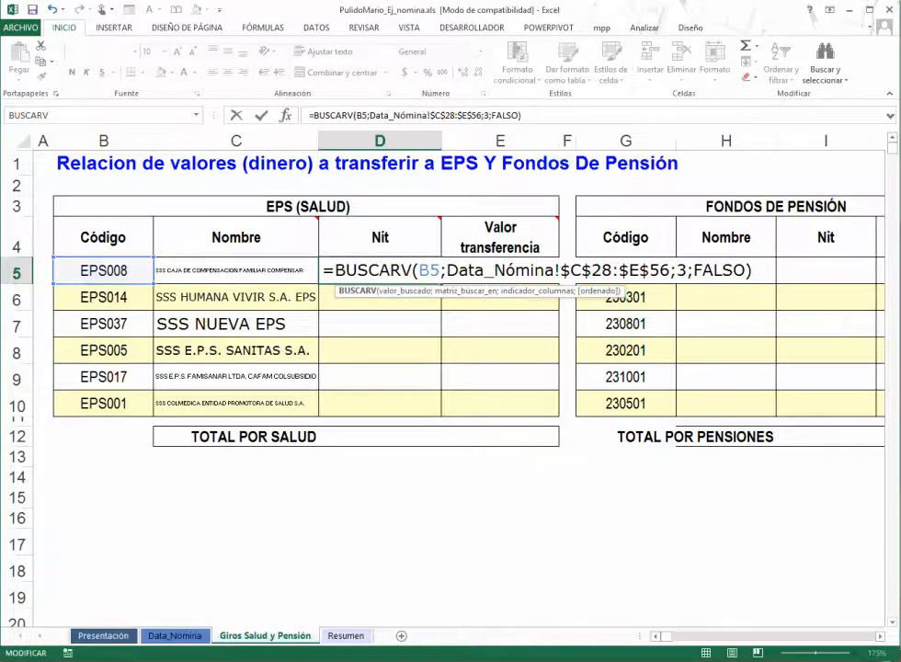
click(676, 271)
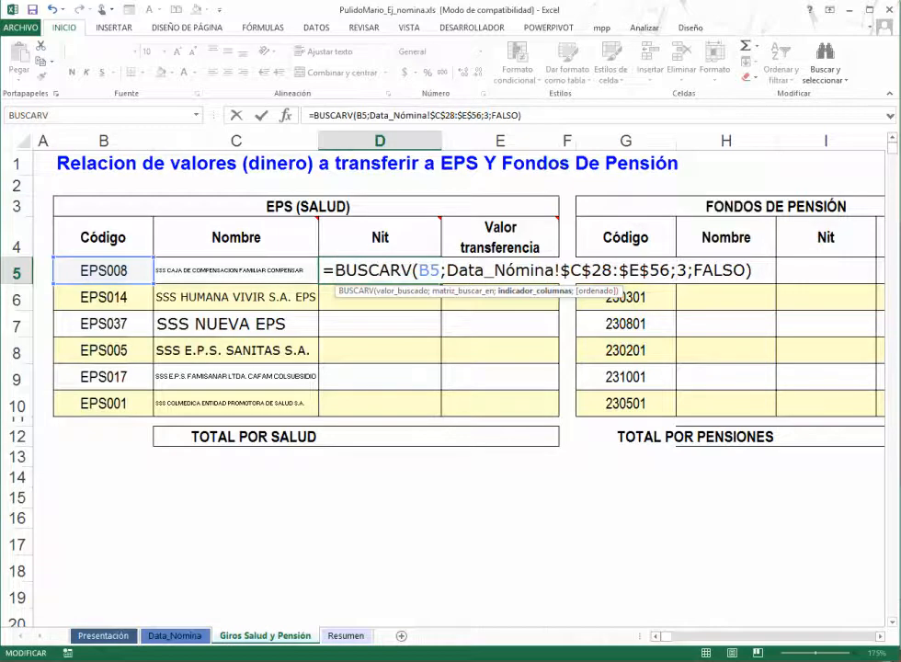
text(2)
key(Delete)
key(Return)
click(380, 270)
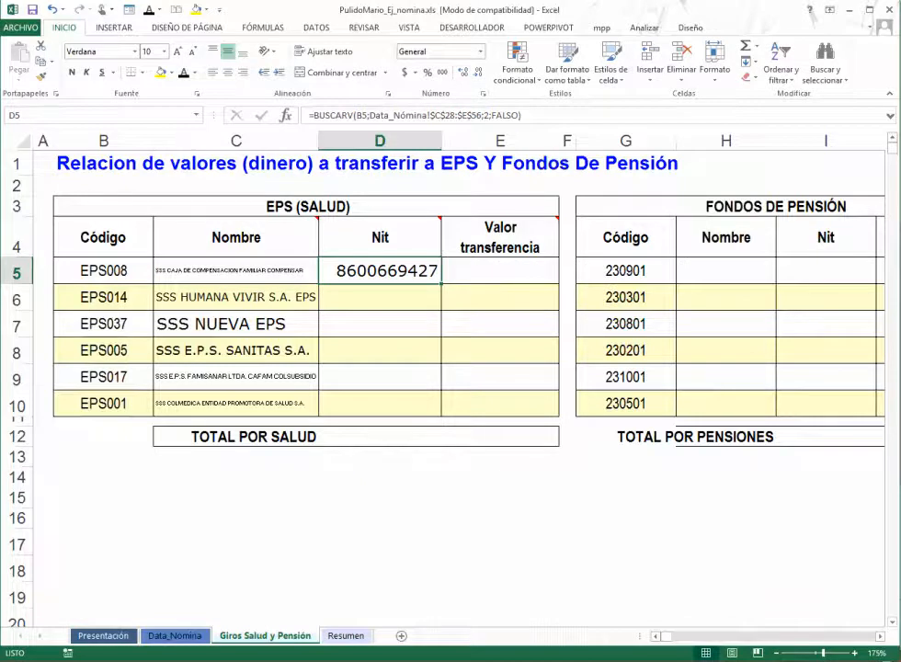
key(Delete)
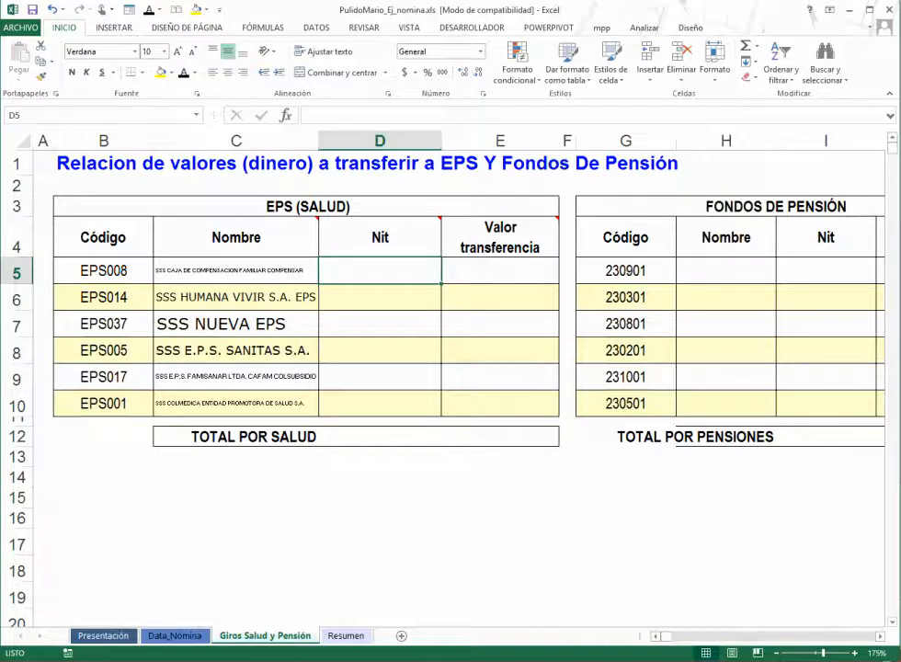
Fix the column of the lookup reference in the C5 formula so that it reads $B5
double_click(254, 273)
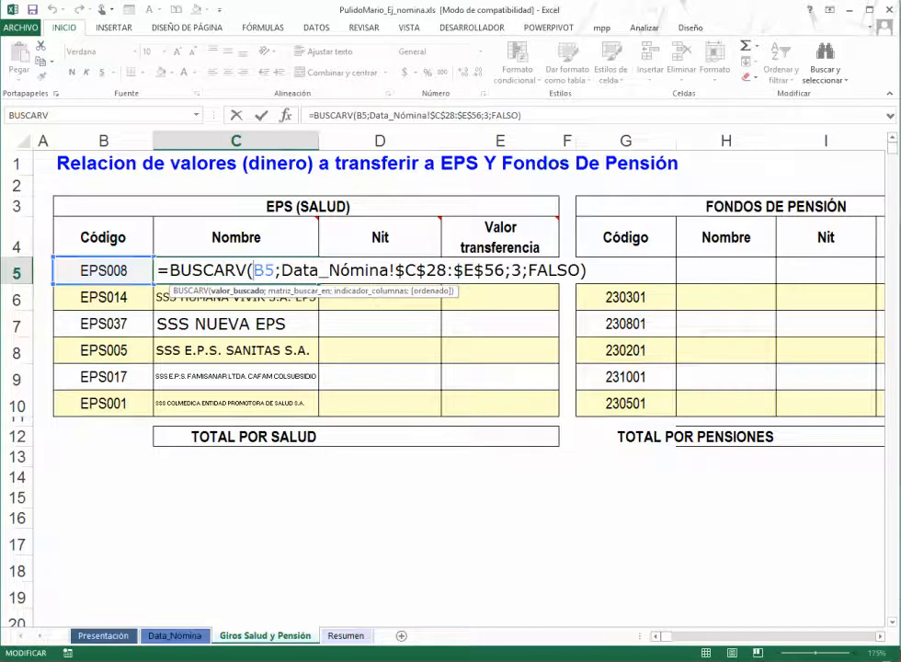
key(F4)
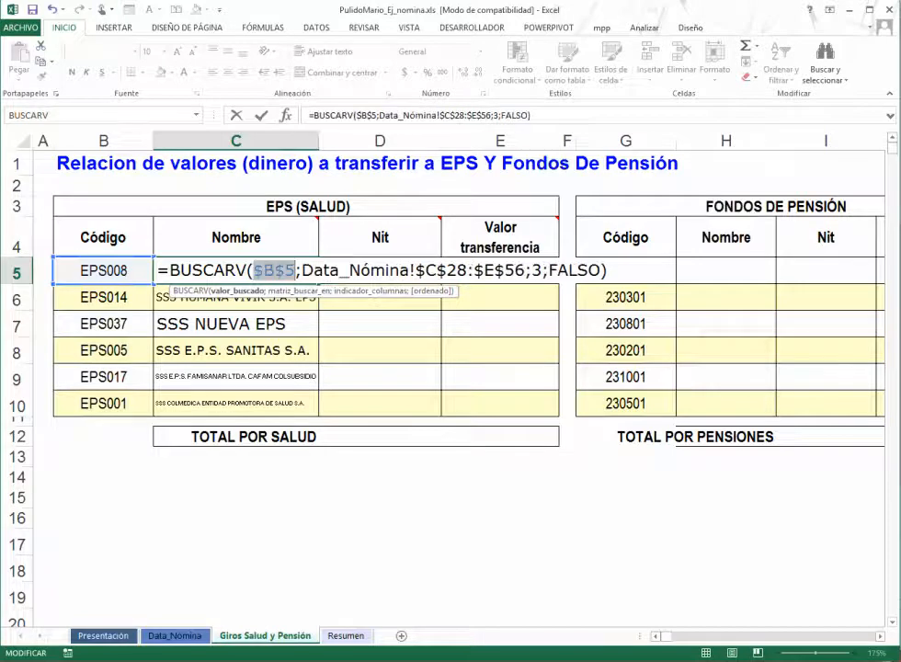
key(F4)
key(F4)
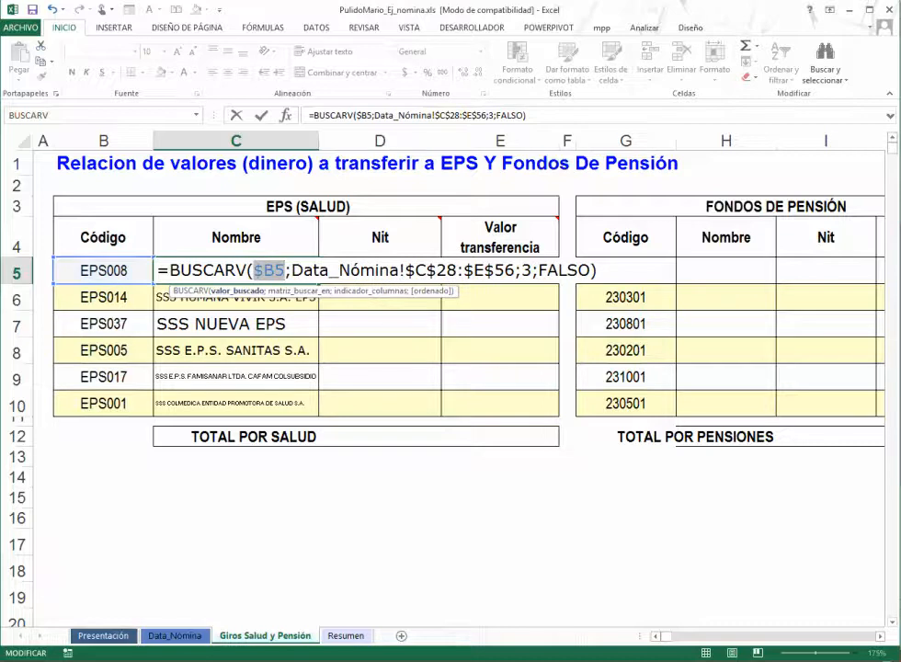
key(Return)
key(Up)
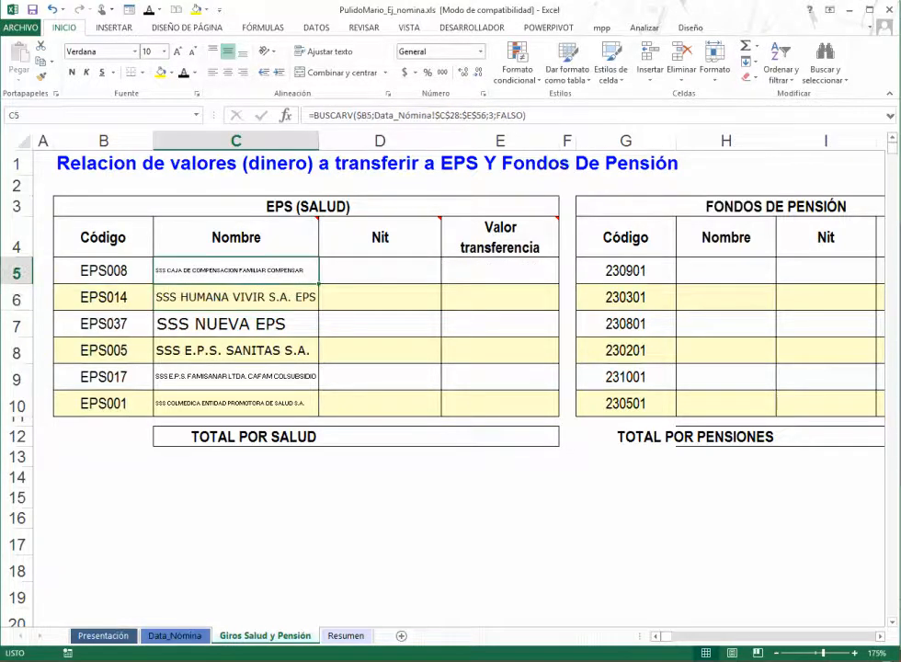
Copy the C5 formula into D5, set its column index to 2, and fill it down through D10
drag(318, 282, 423, 276)
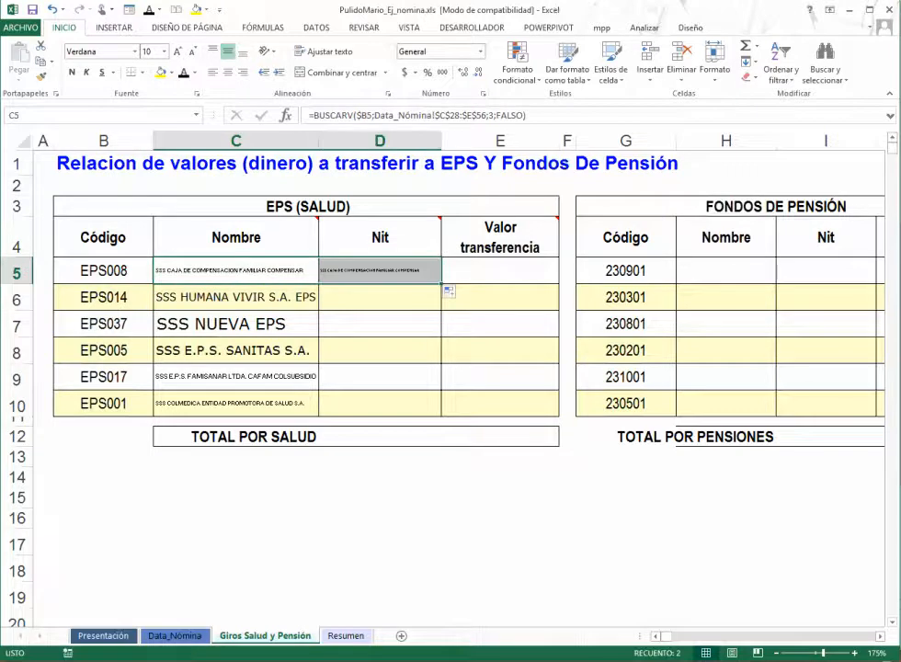
double_click(390, 270)
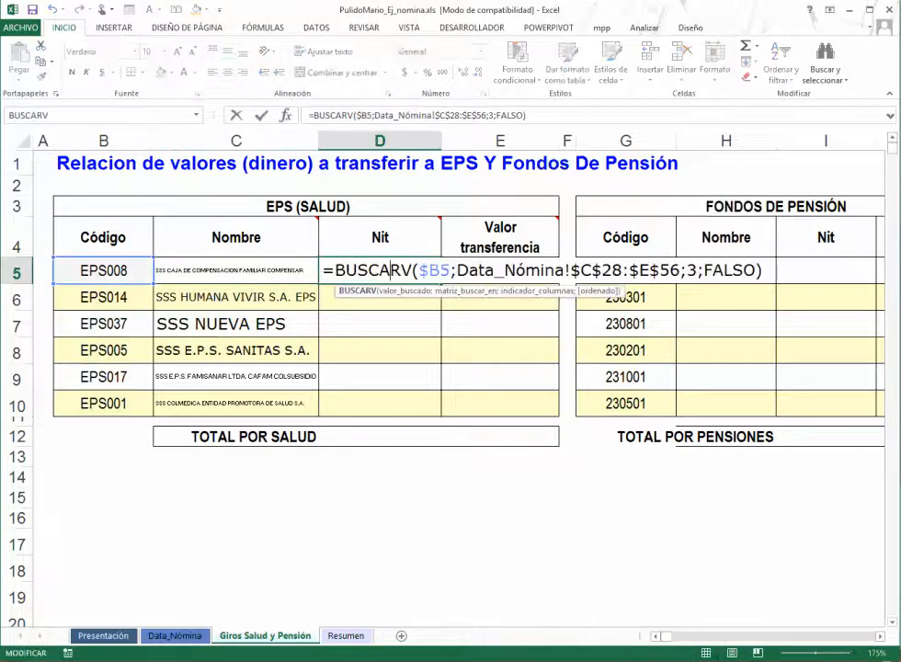
click(701, 271)
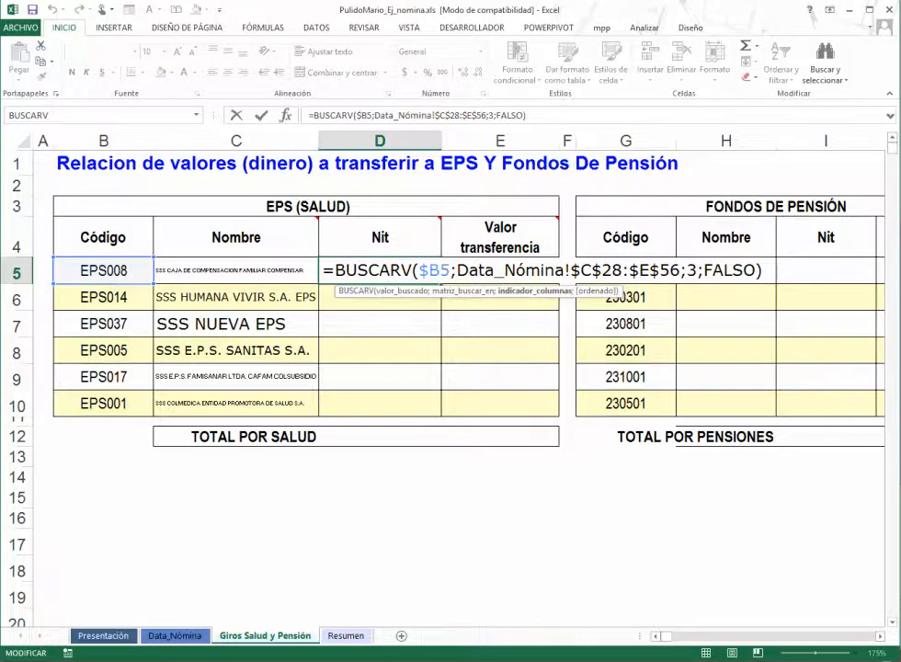
key(BackSpace)
text(2)
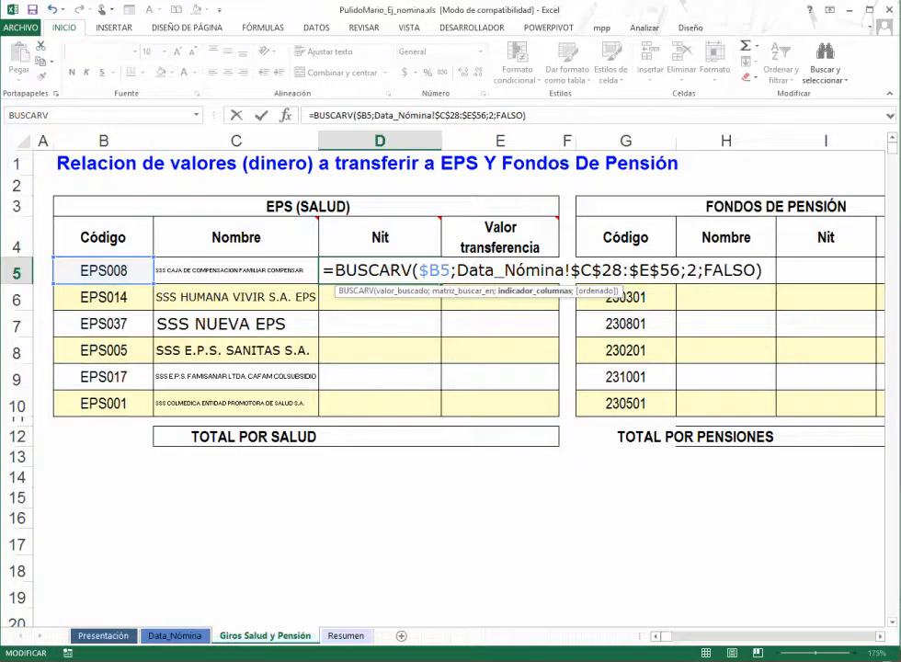
key(Return)
click(380, 270)
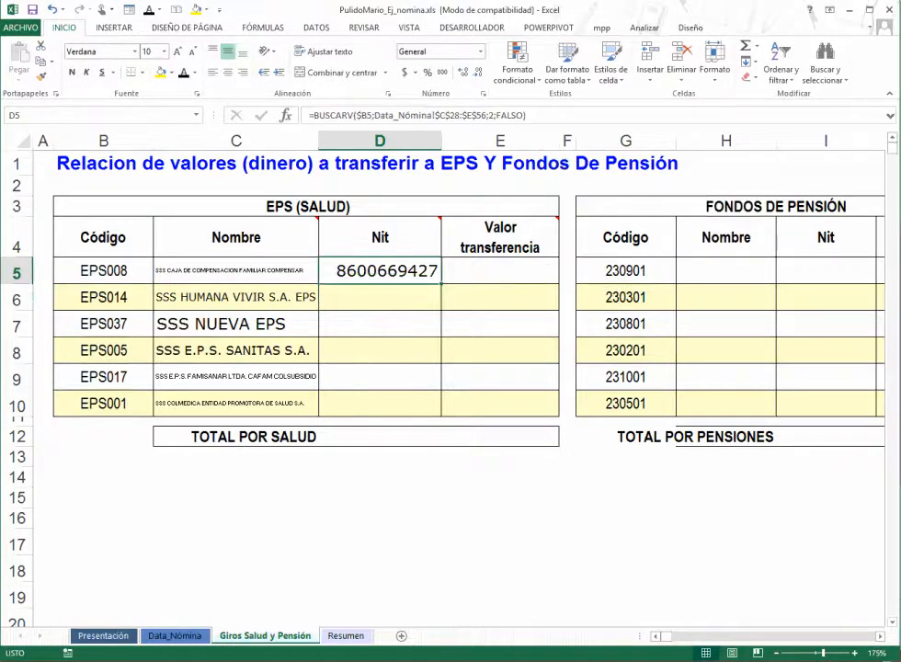
drag(440, 282, 441, 415)
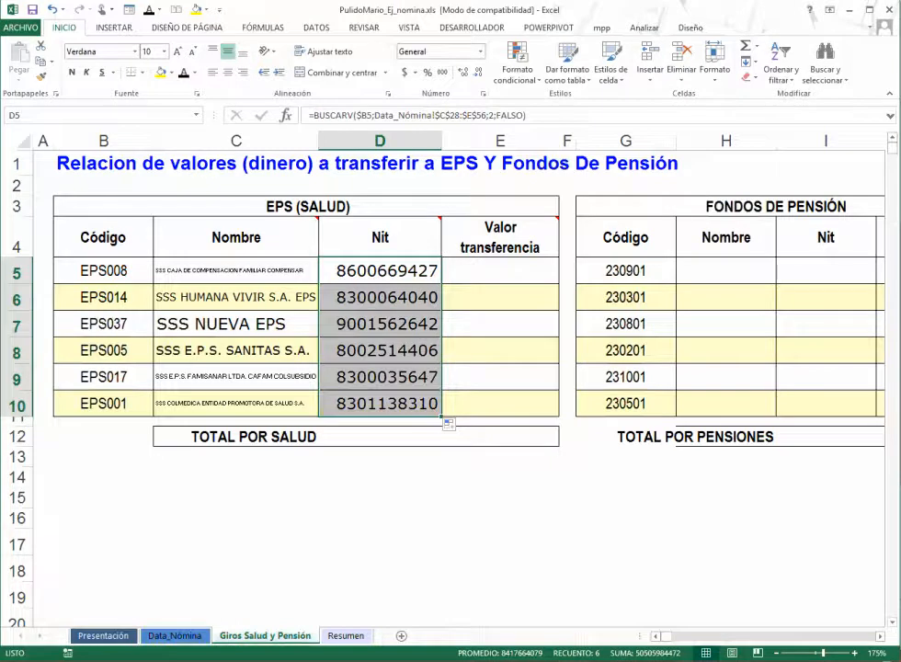
Copy the formatting of C5:C10 onto the Nit cells D5:D10 and slightly widen columns D and E
drag(236, 270, 236, 403)
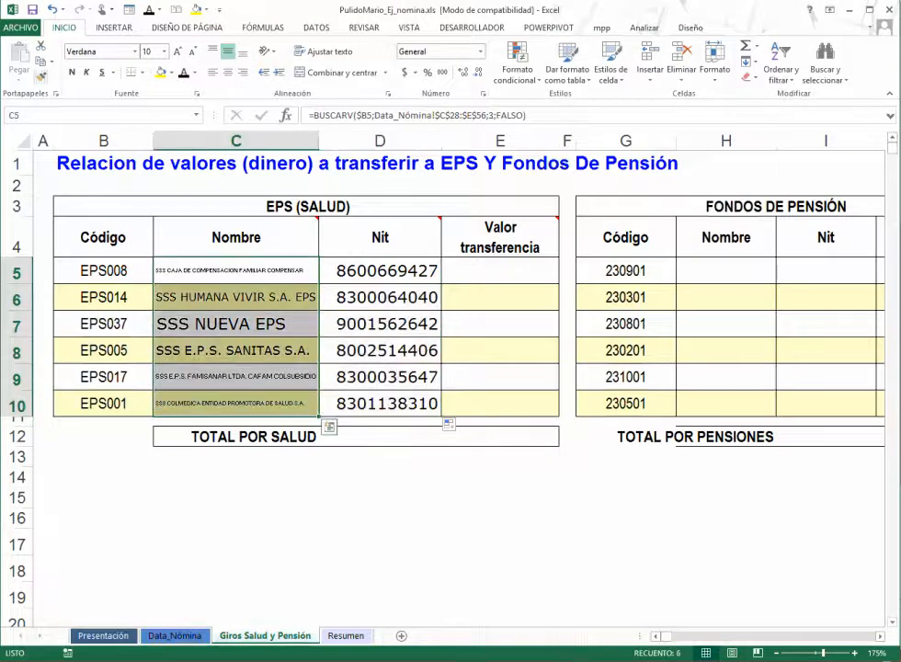
click(41, 75)
drag(379, 270, 380, 402)
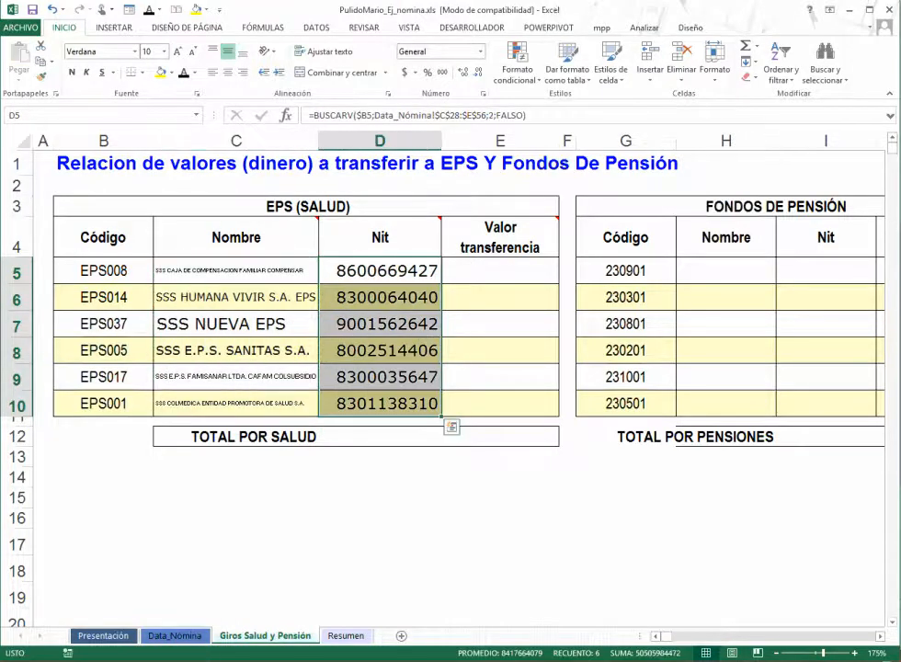
drag(441, 140, 445, 140)
drag(562, 141, 566, 141)
Examine the Total a transferir a EPS amounts and the TOTAL GIRADO cell in the Aporte y Pagos a EPS table on Data_Nómina
click(505, 270)
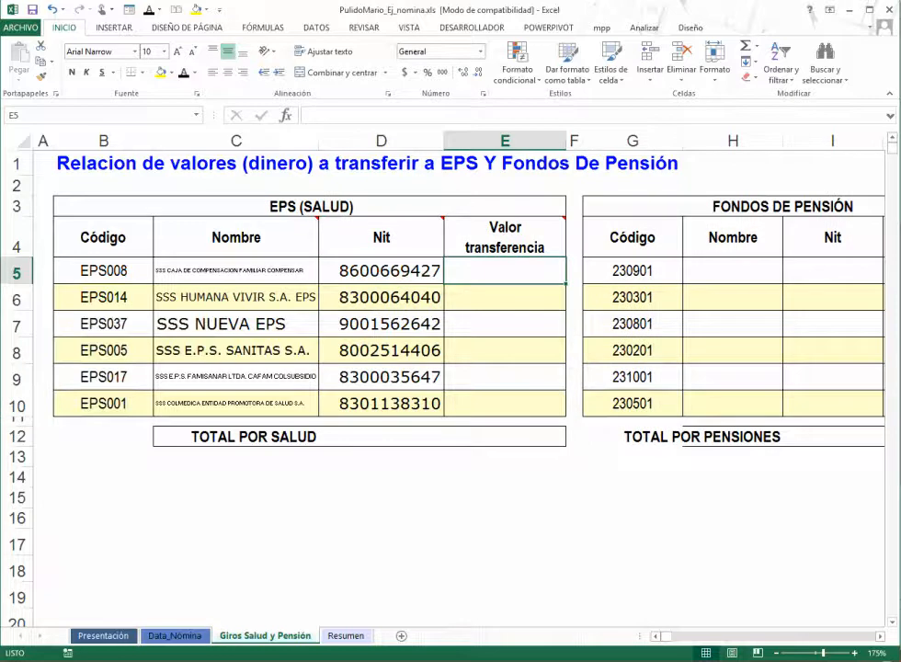
mouse_move(505, 238)
click(174, 635)
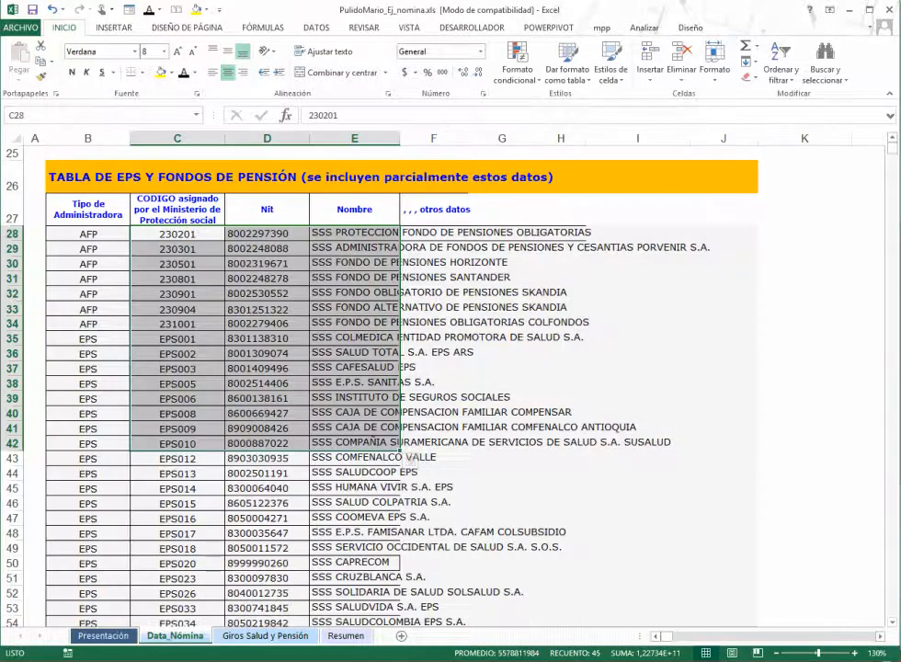
click(637, 234)
key(ctrl+Home)
key(Right)
key(Right)
key(Right)
key(Right)
key(Right)
key(Right)
key(Right)
key(Right)
key(Right)
key(Right)
key(Right)
key(Right)
key(Right)
key(Right)
key(Right)
key(Right)
key(Right)
key(Right)
key(Right)
key(Right)
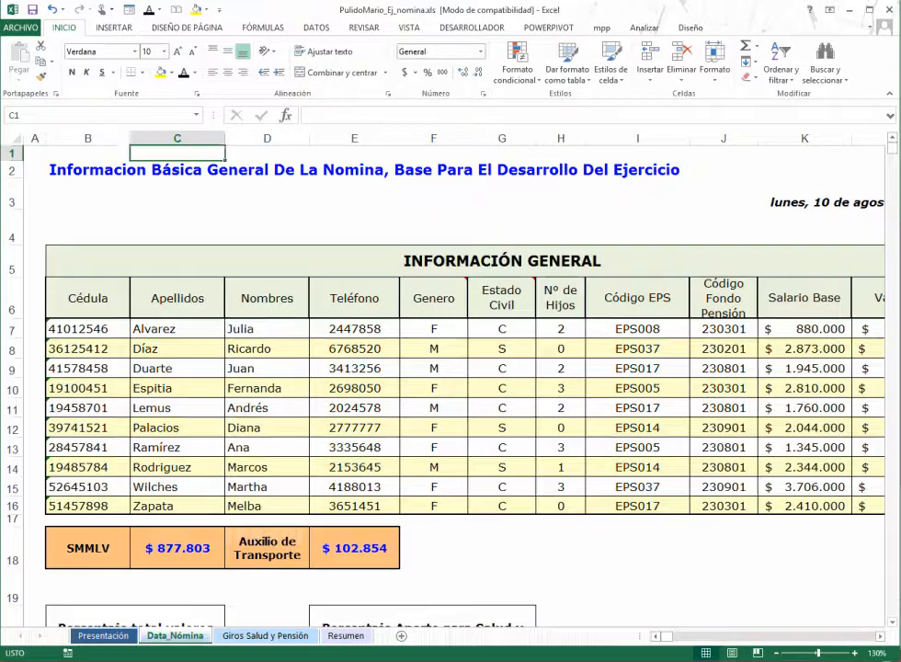
key(Right)
key(Right)
key(Right)
key(Right)
key(Right)
key(Right)
key(Right)
key(Right)
key(Right)
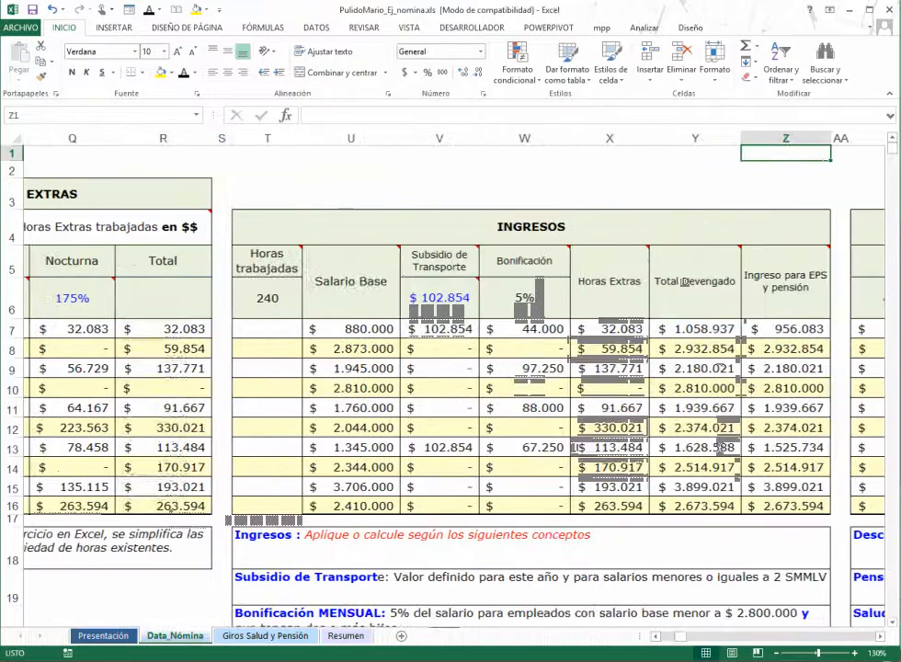
key(Right)
key(Right)
key(Right)
key(Right)
key(Right)
key(Right)
key(Right)
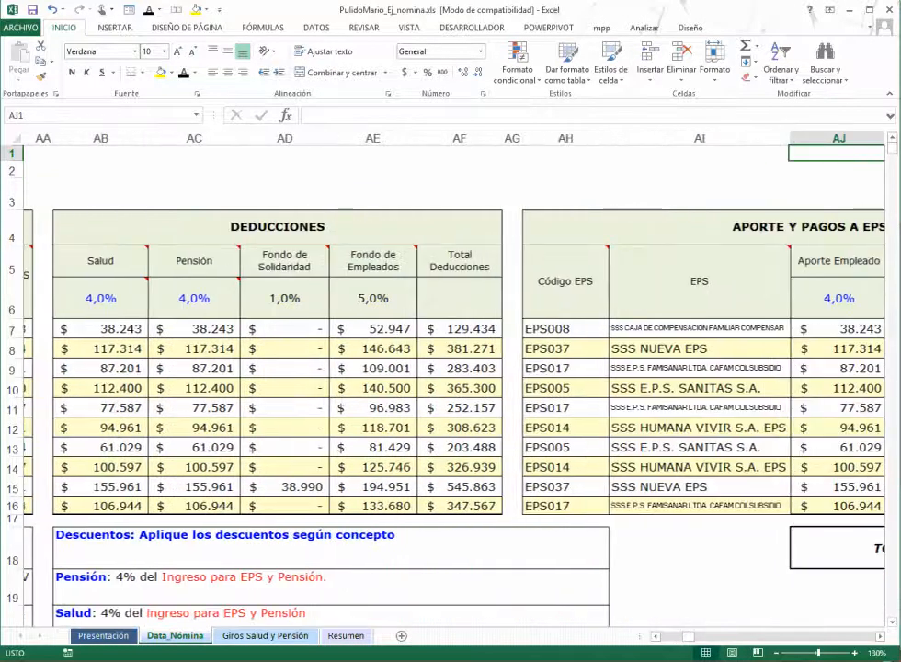
scroll(534, 368, down, 1)
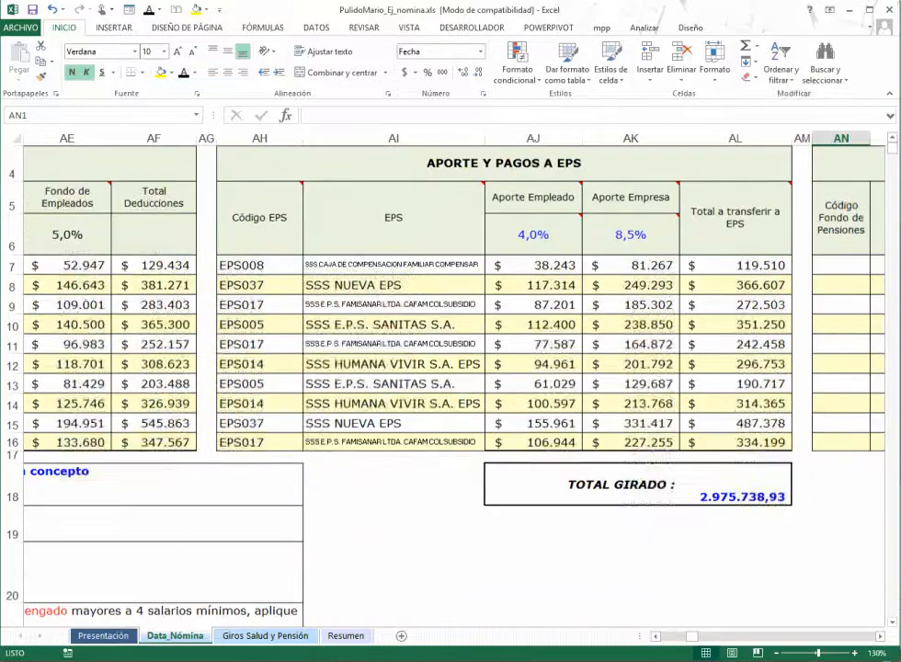
click(735, 265)
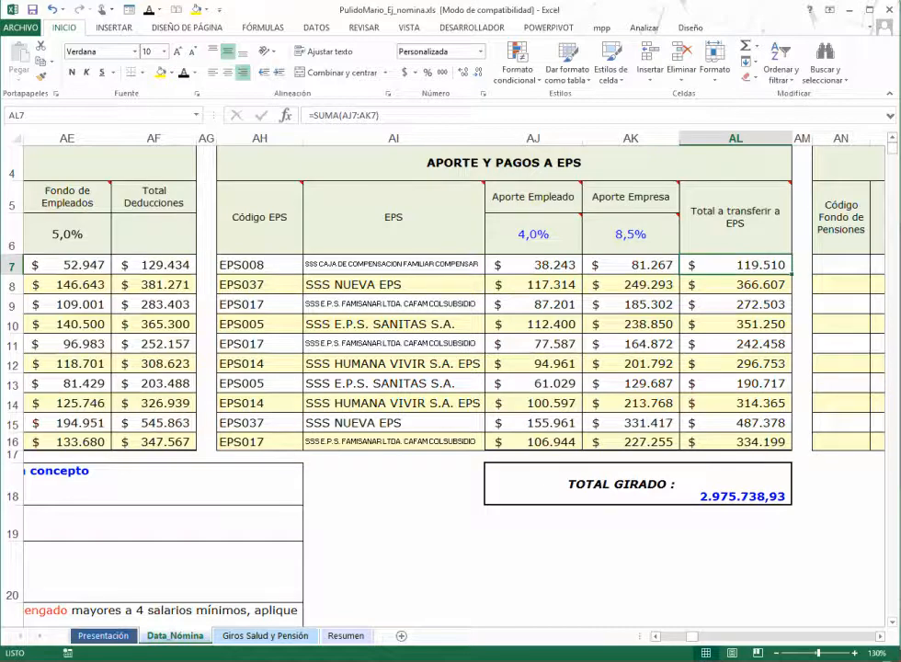
click(736, 285)
click(736, 305)
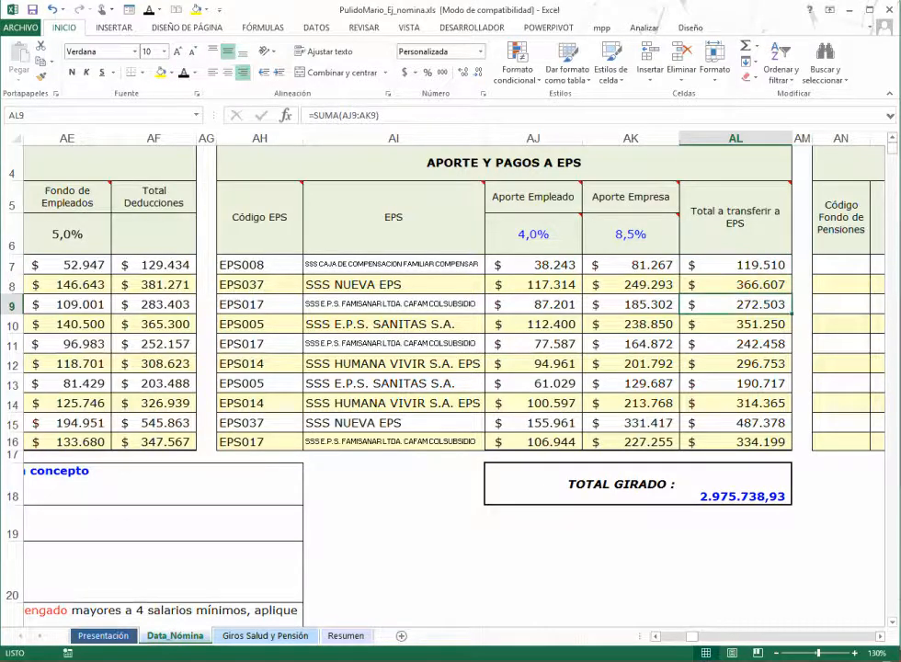
drag(735, 265, 735, 443)
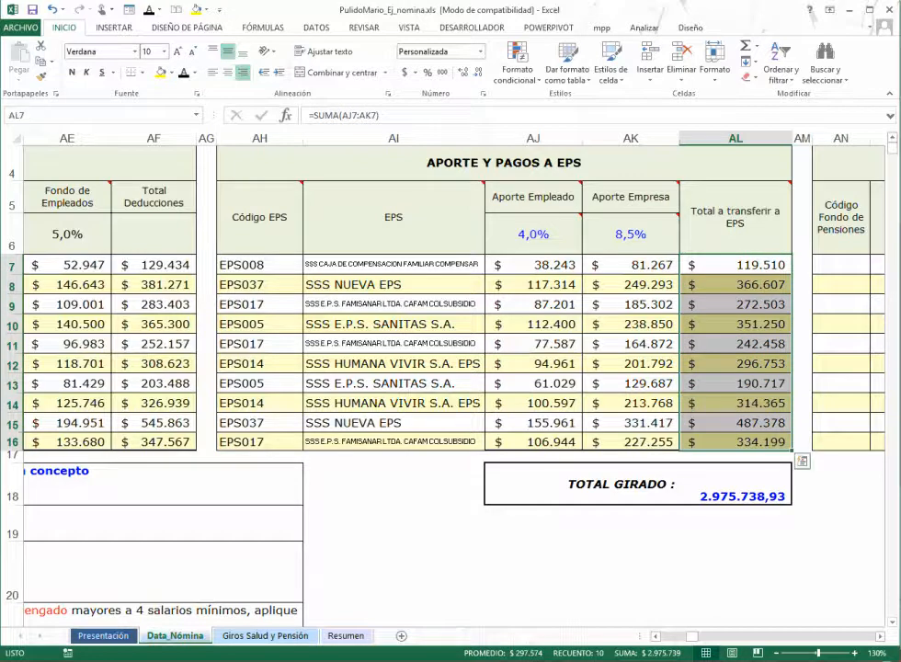
click(735, 484)
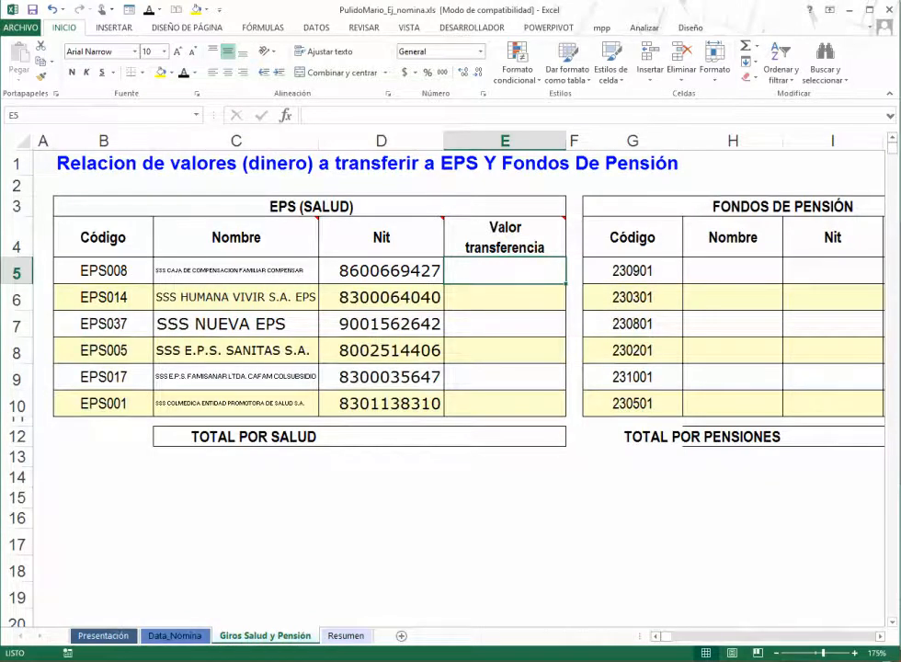
Review the Valor transferencia cells on Giros Salud y Pensión down to the TOTAL POR SALUD cell E12
key(Down)
key(Down)
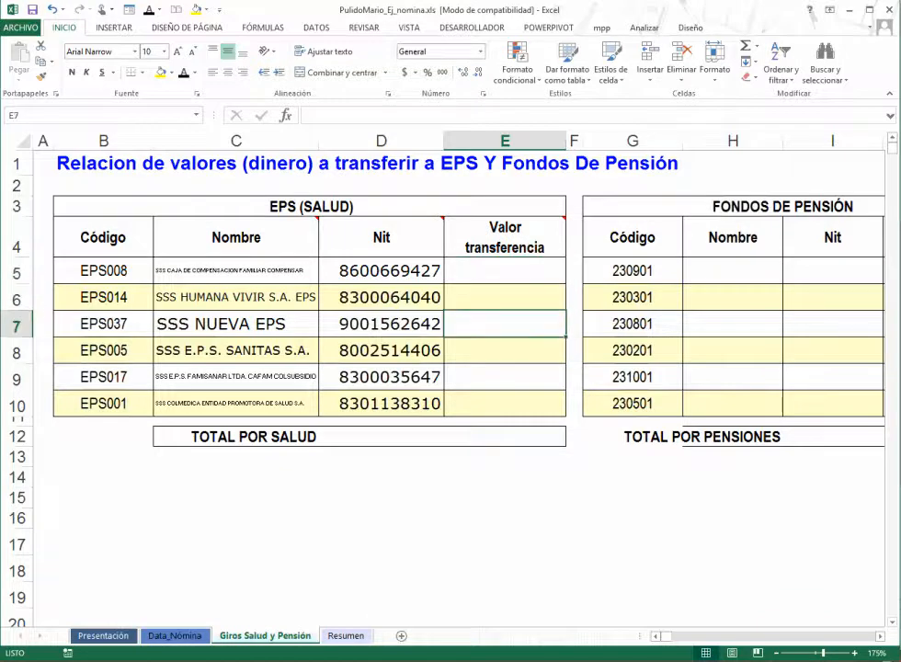
key(Down)
key(Down)
key(Down)
key(Down)
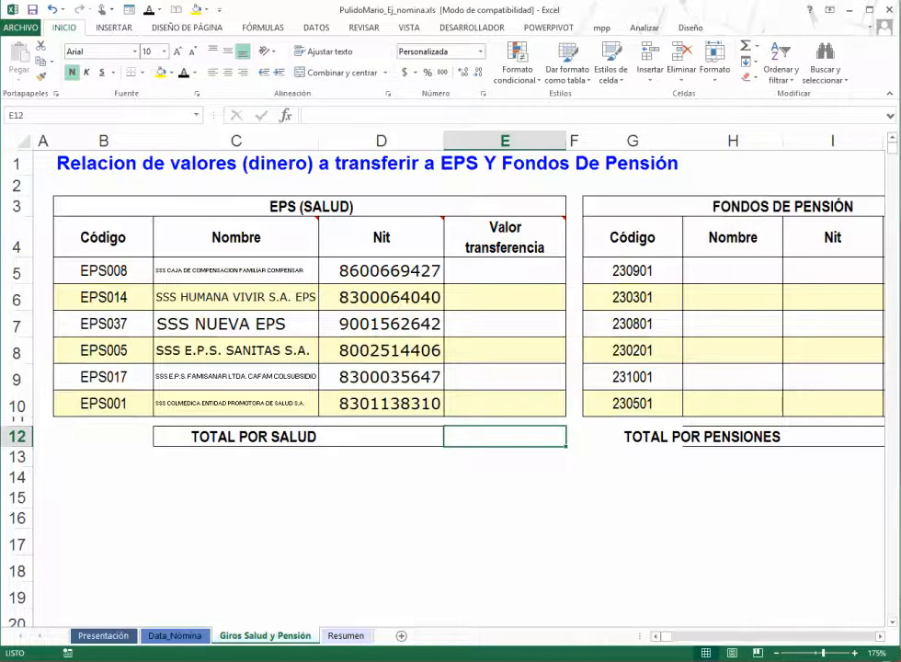
Examine which EPS names repeat in the EPS column AI7:AI16 on Data_Nómina
click(175, 635)
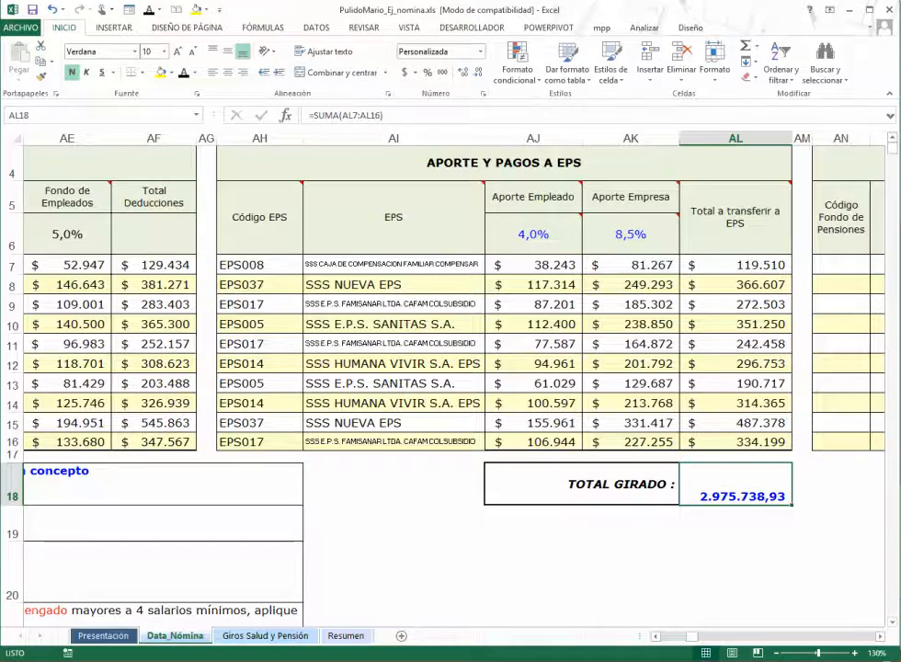
click(393, 265)
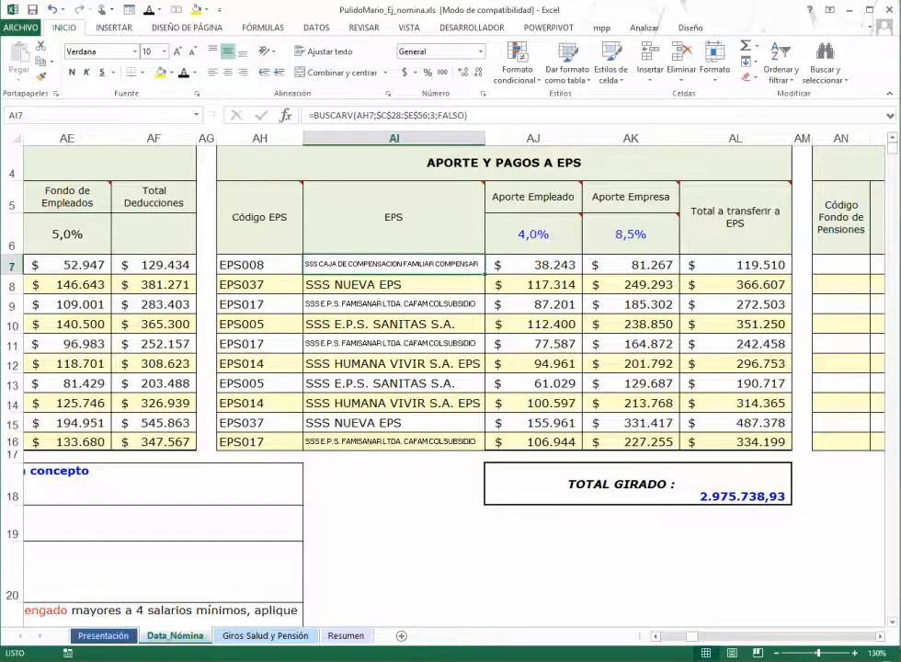
key(Down)
key(Down)
key(Down)
key(Down)
key(Down)
key(Down)
key(Down)
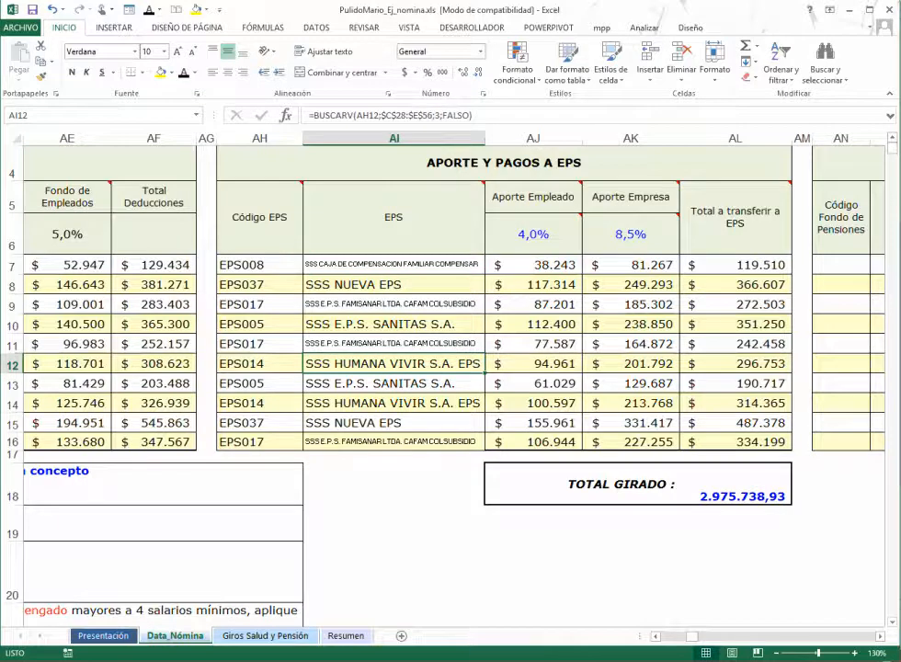
key(Up)
key(Up)
key(Up)
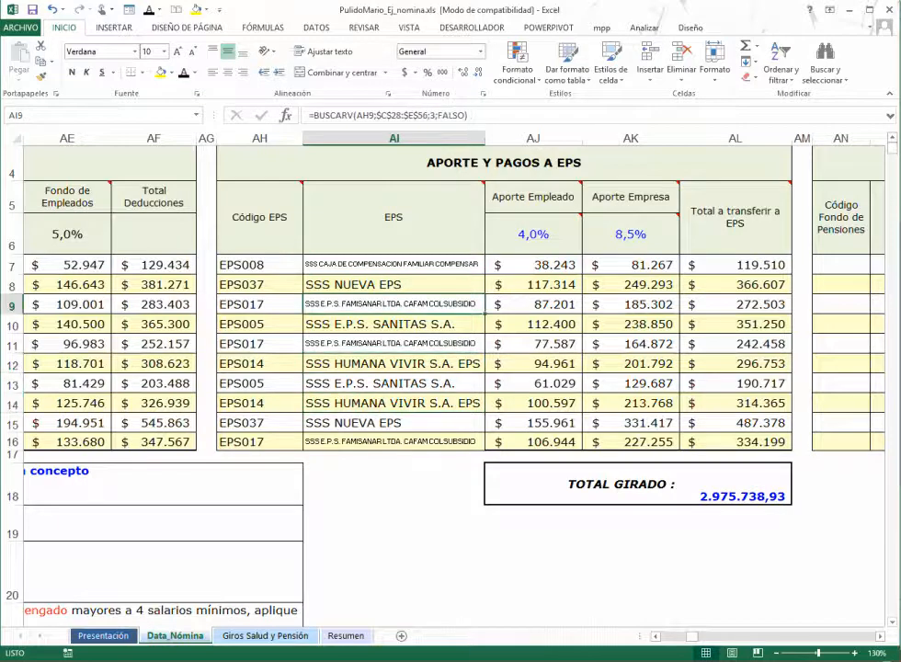
key(Down)
key(Down)
key(Down)
key(Down)
key(Down)
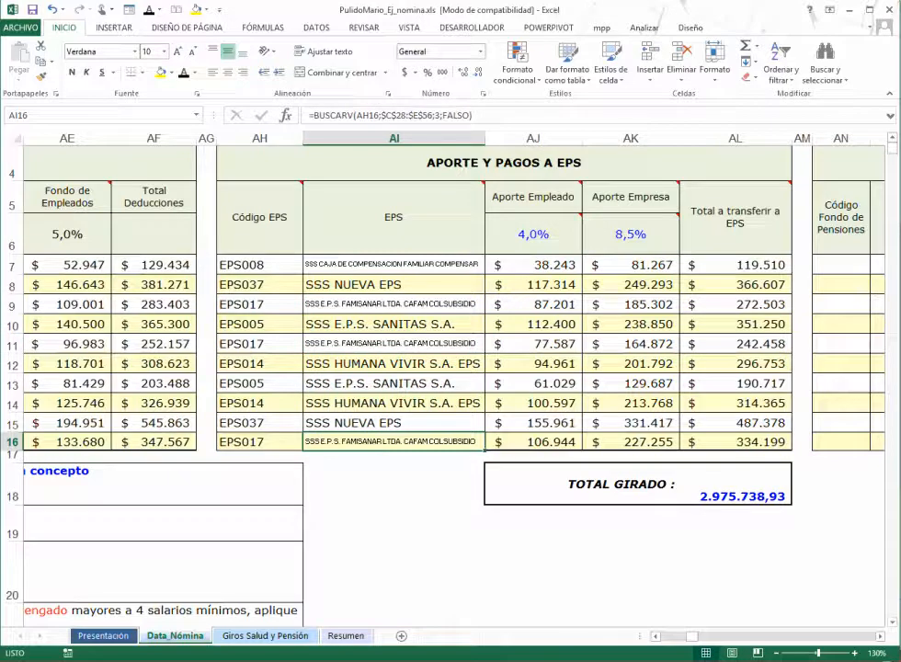
Compare the three EPS017 entries on Data_Nómina by selecting AI9:AL9, AI11:AL11 and AI16:AL16 together
key(Up)
key(Up)
key(Up)
key(Up)
key(Up)
key(Up)
key(Up)
key(shift+Right)
key(shift+Right)
key(shift+Right)
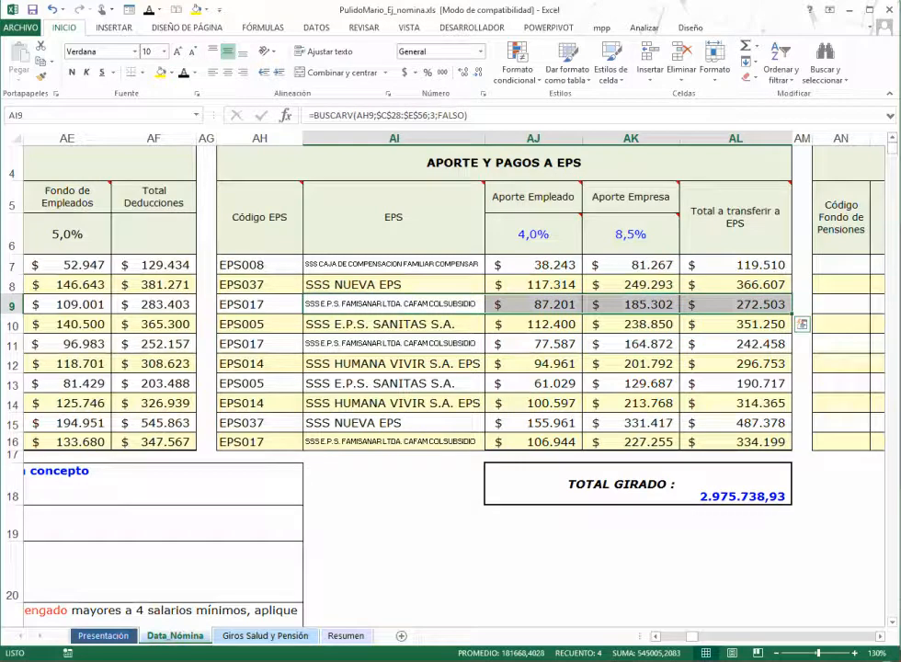
drag(394, 343, 736, 344)
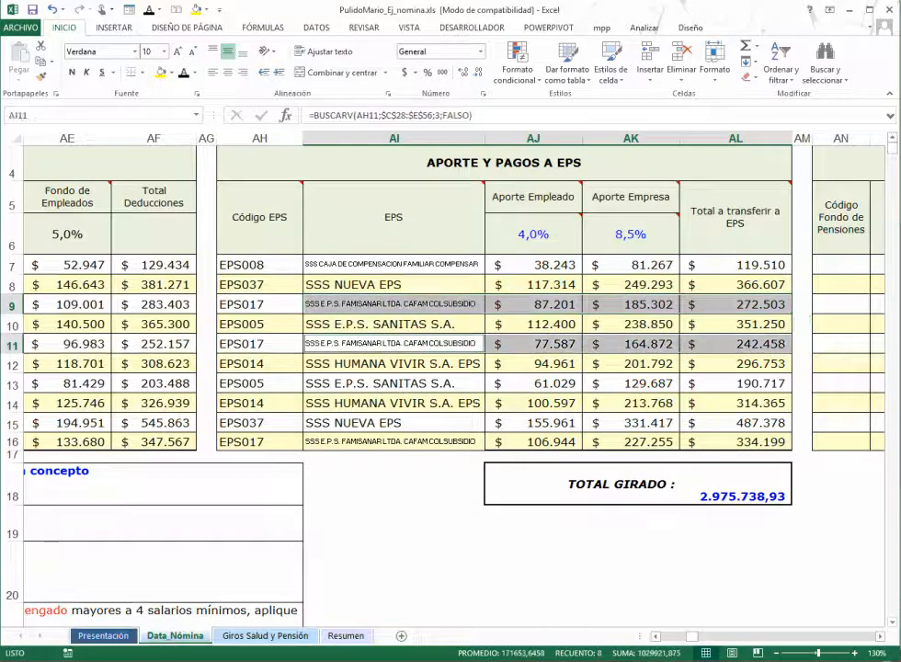
drag(393, 441, 736, 441)
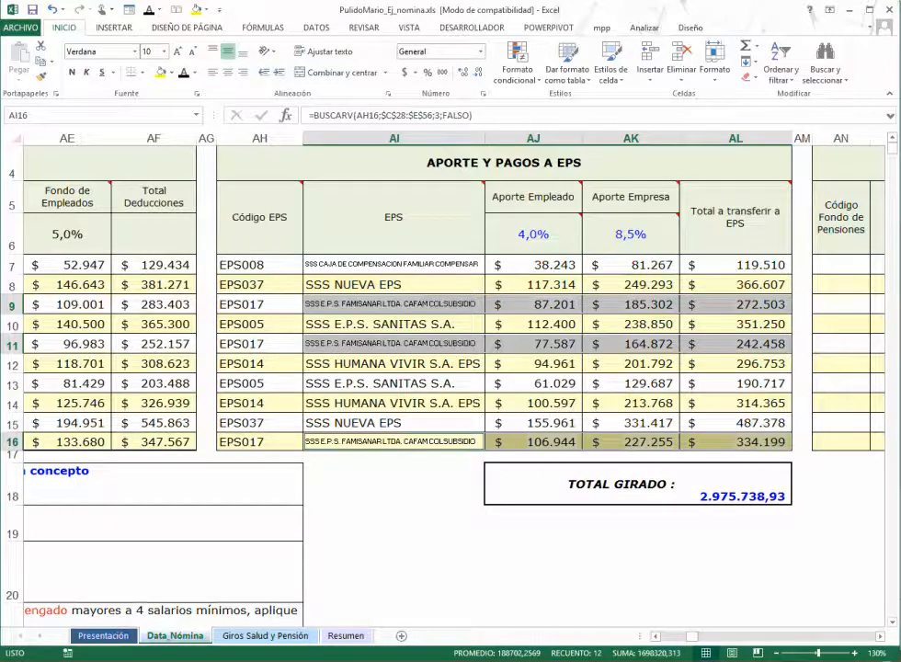
Insert the SUMAR.SI function in cell E5 of Giros Salud y Pensión, choosing it from the full function list
click(266, 636)
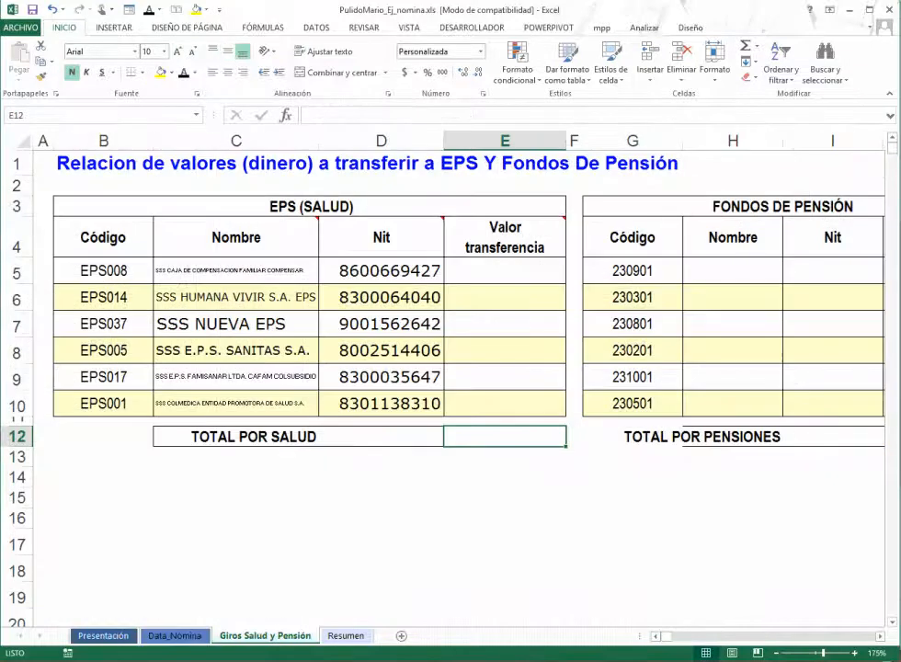
drag(504, 271, 505, 404)
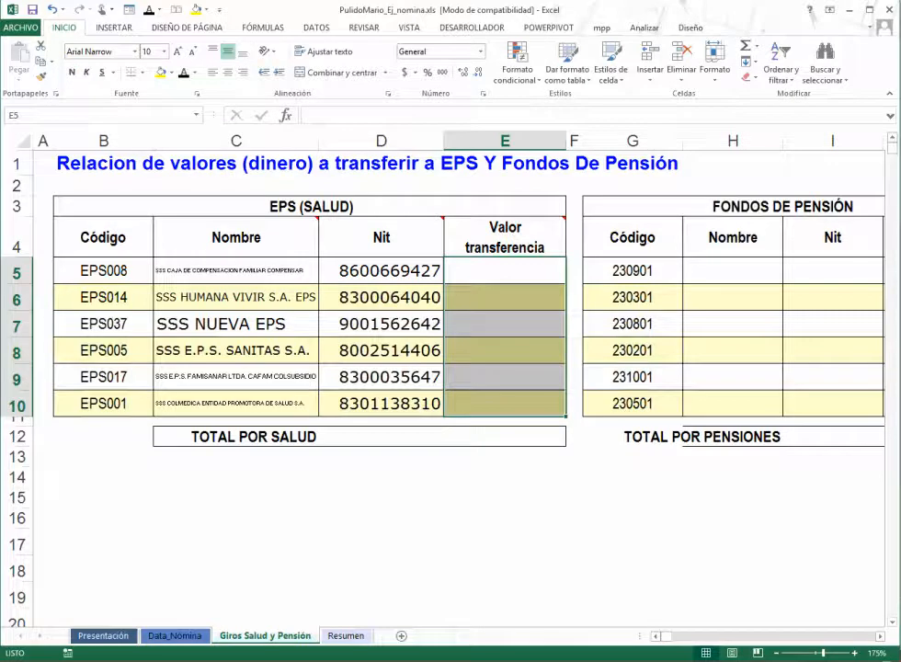
click(504, 270)
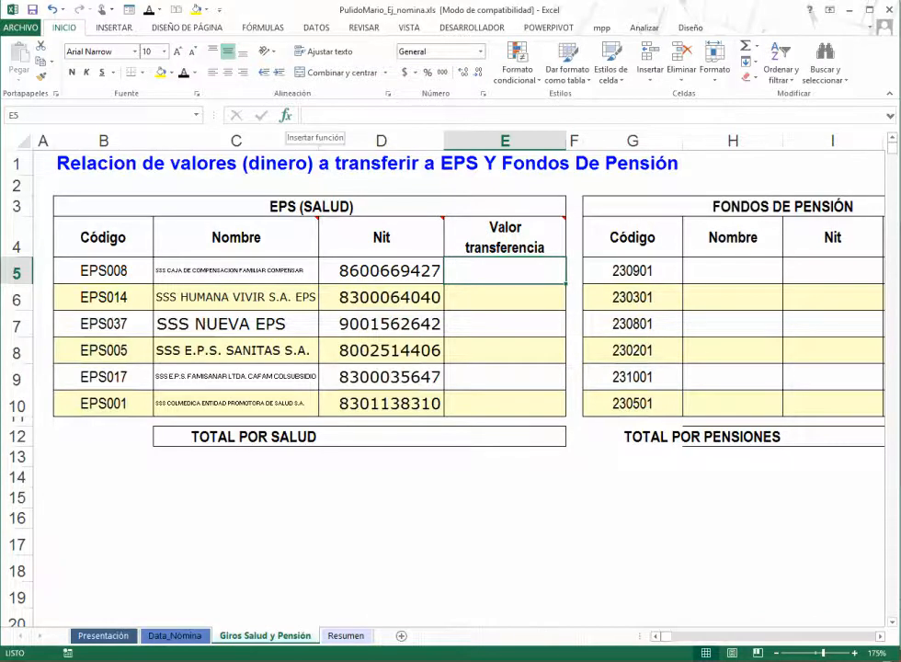
click(286, 115)
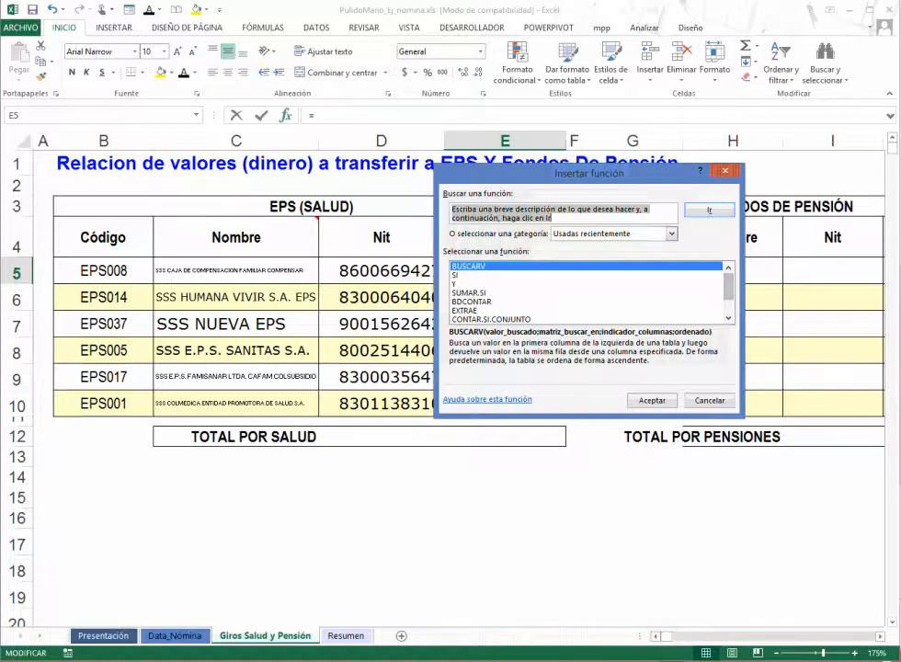
click(672, 234)
click(572, 255)
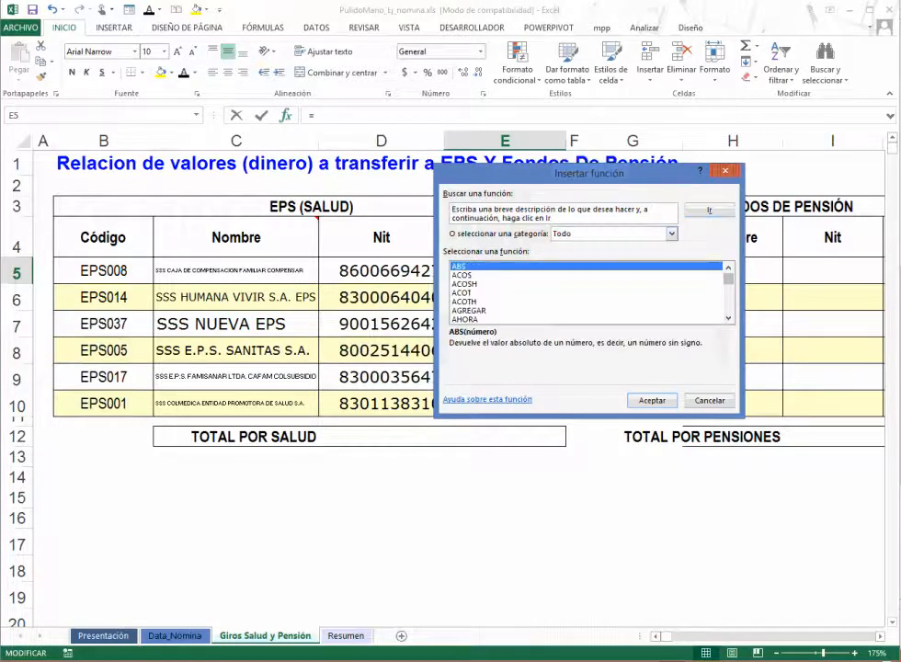
click(543, 301)
key(s)
scroll(586, 293, down, 4)
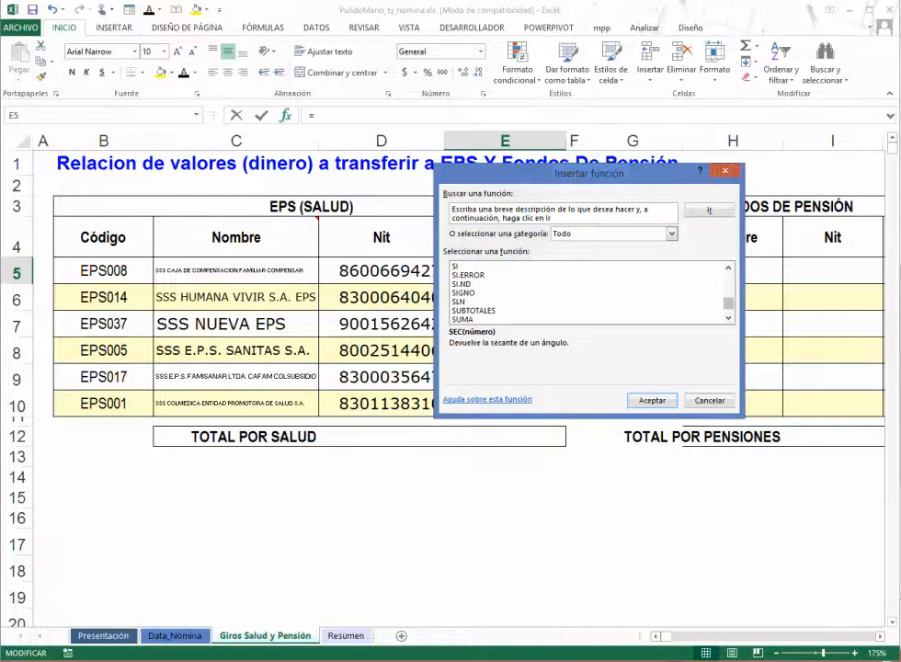
scroll(588, 292, down, 1)
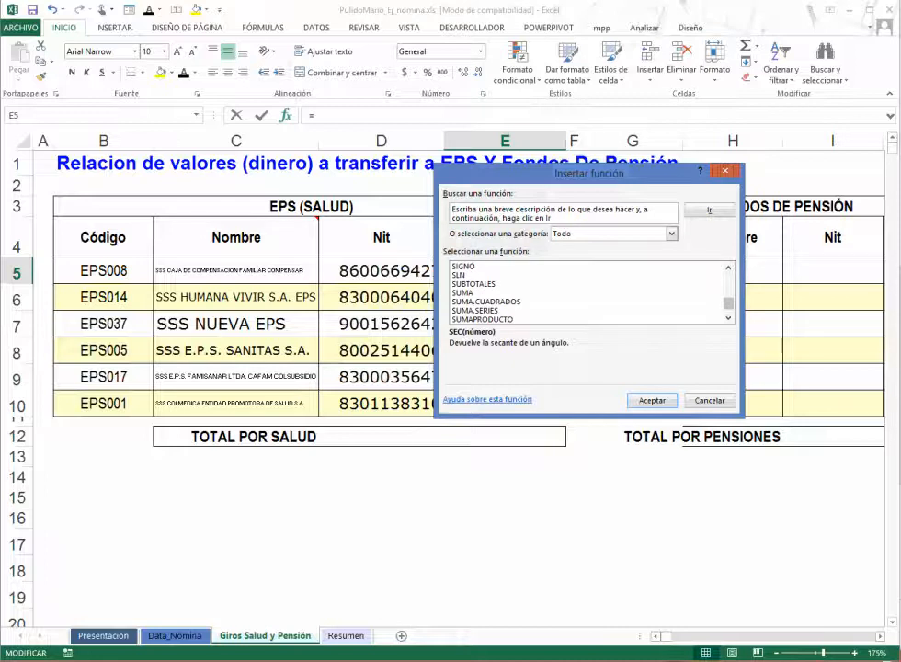
click(728, 318)
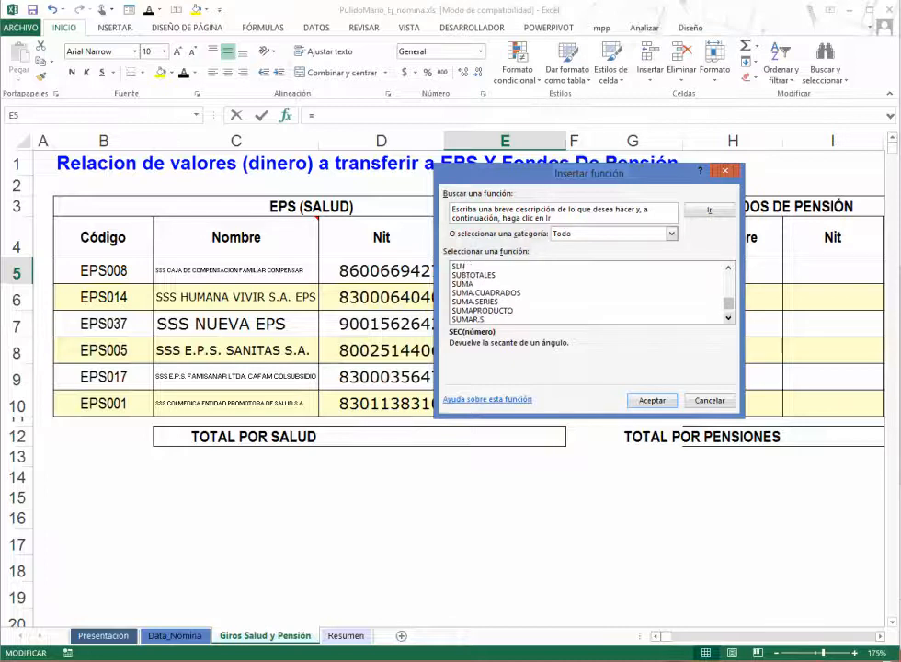
click(728, 318)
click(469, 311)
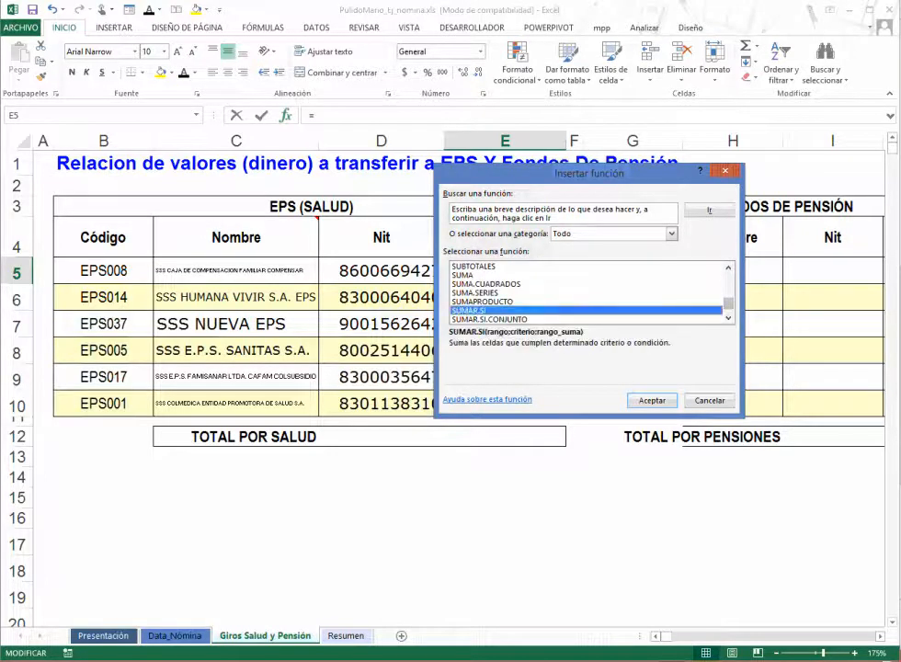
key(Return)
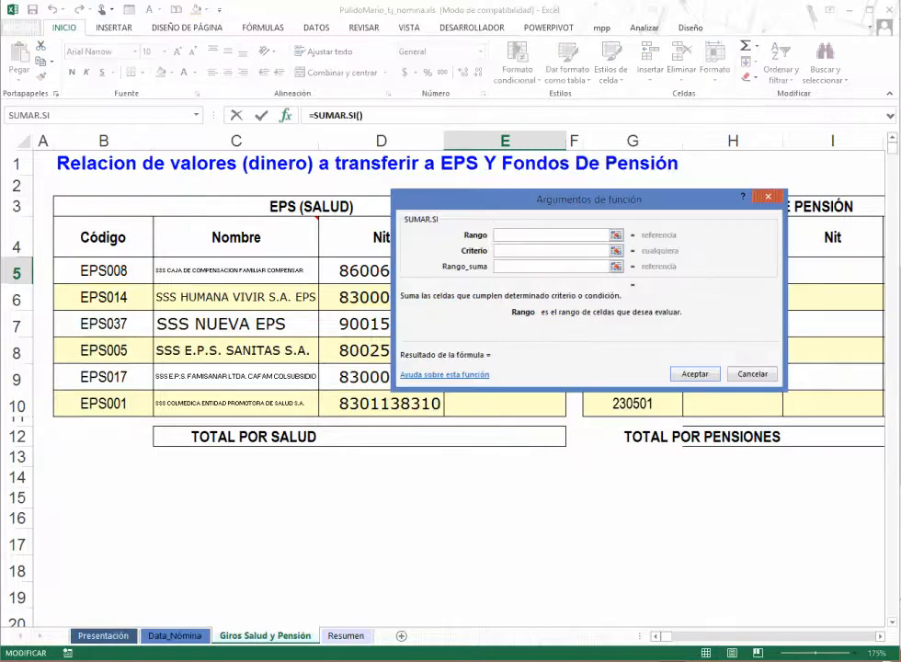
Set the SUMAR.SI Criterio argument to the EPS name in C5, keeping the EPS table uncovered
drag(588, 199, 657, 436)
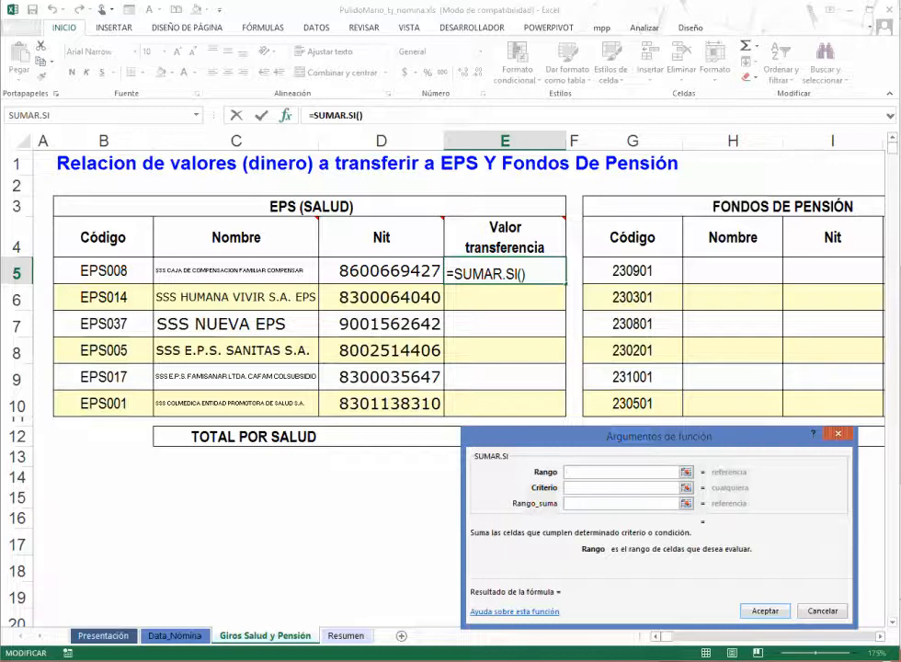
click(621, 488)
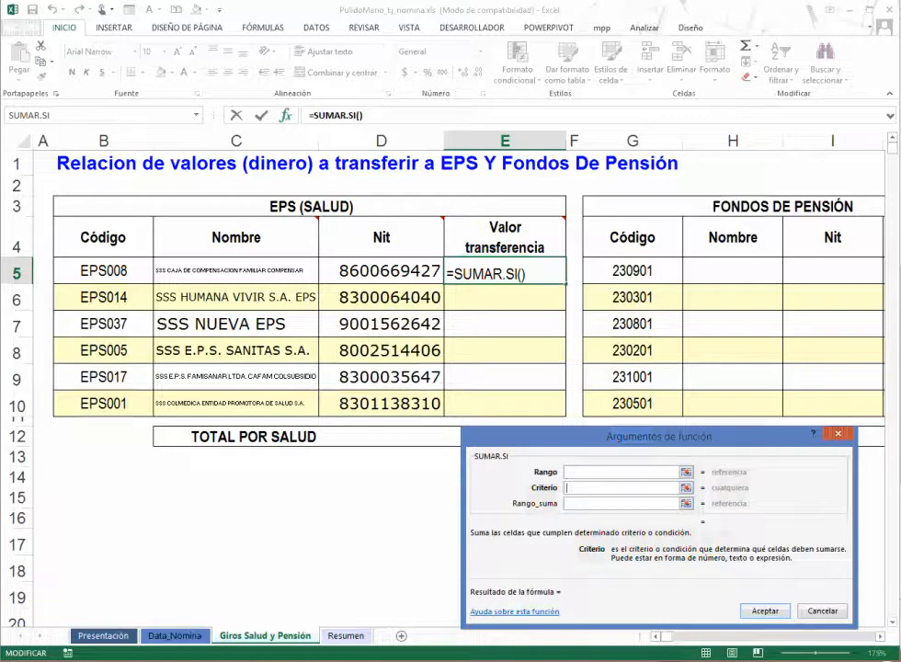
click(236, 271)
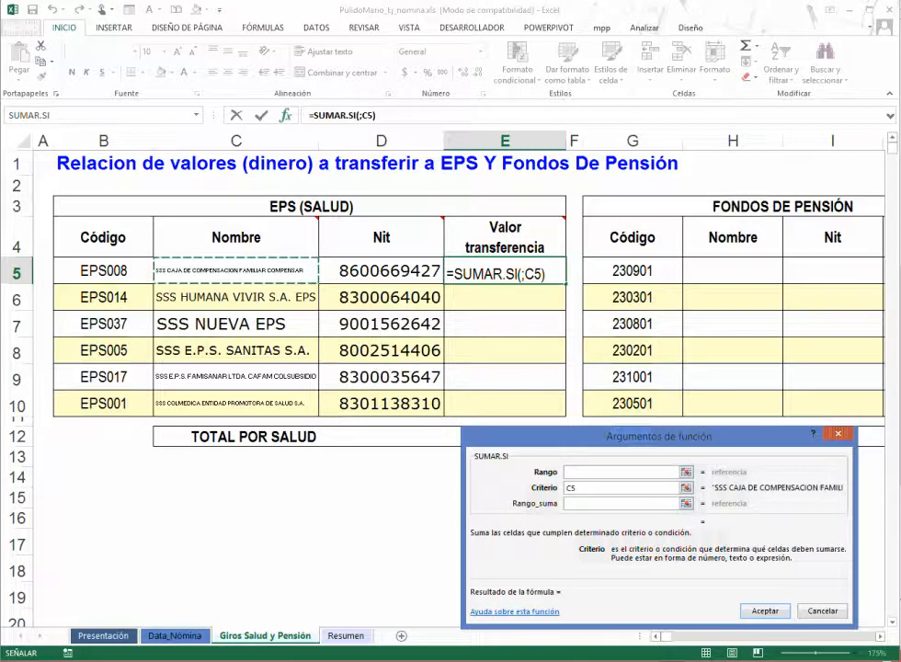
Set the SUMAR.SI Rango argument to the EPS names on Data_Nómina as the absolute reference $AI$7:$AI$16
click(607, 471)
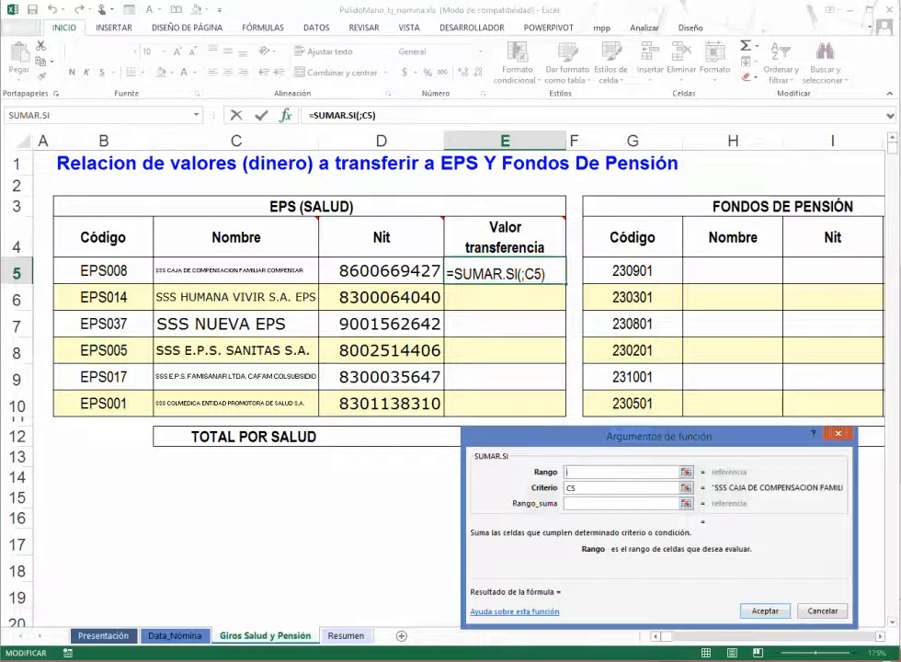
mouse_move(659, 437)
mouse_down()
mouse_move(659, 424)
mouse_move(657, 432)
mouse_up()
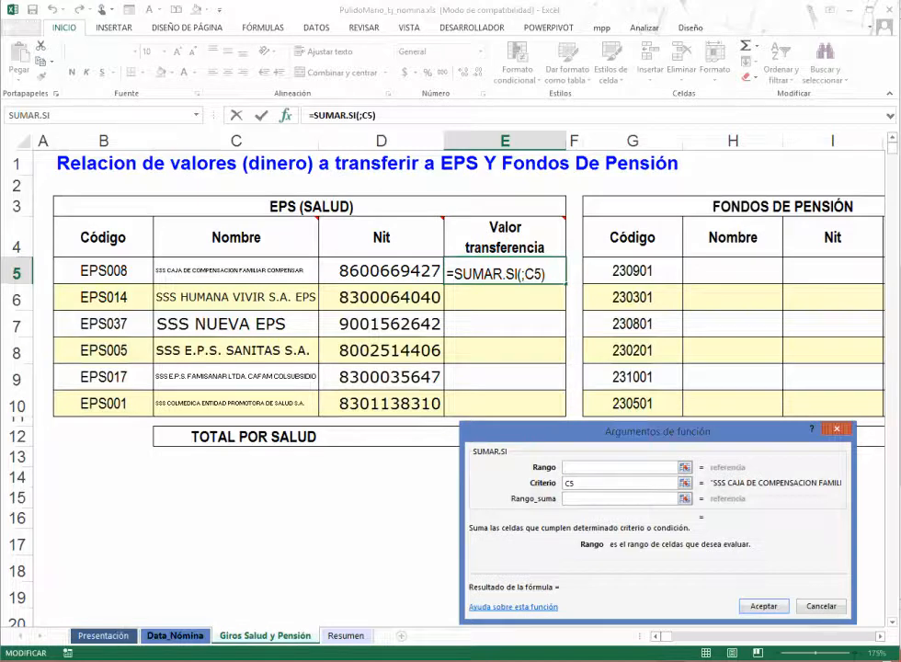
click(174, 635)
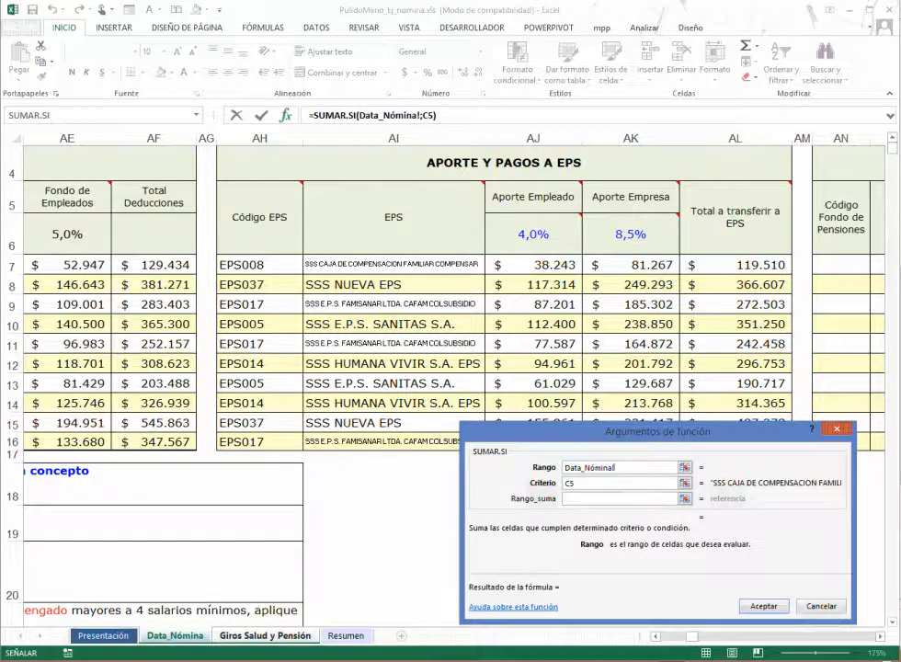
drag(657, 431, 682, 452)
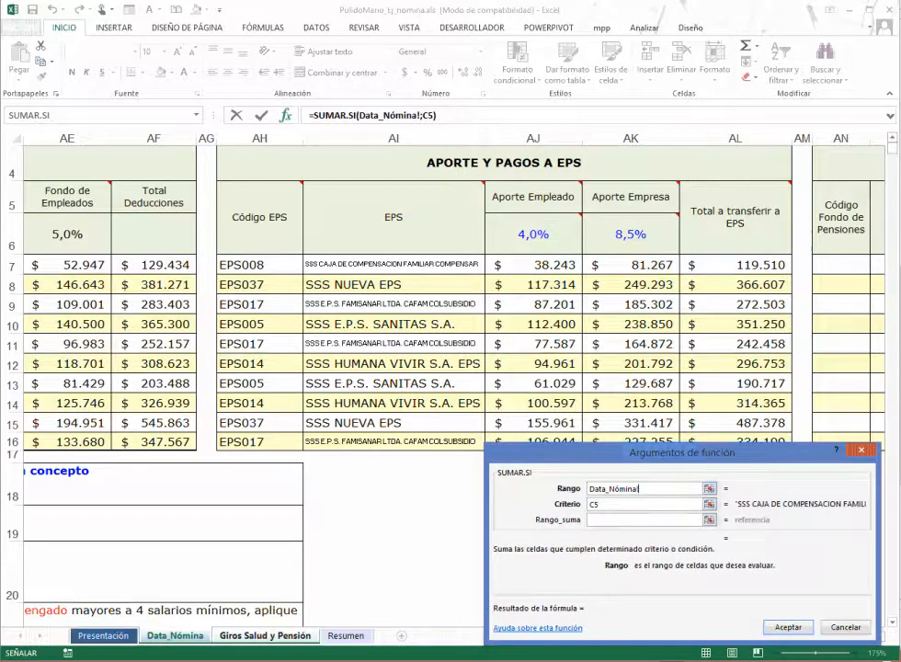
drag(682, 453, 693, 354)
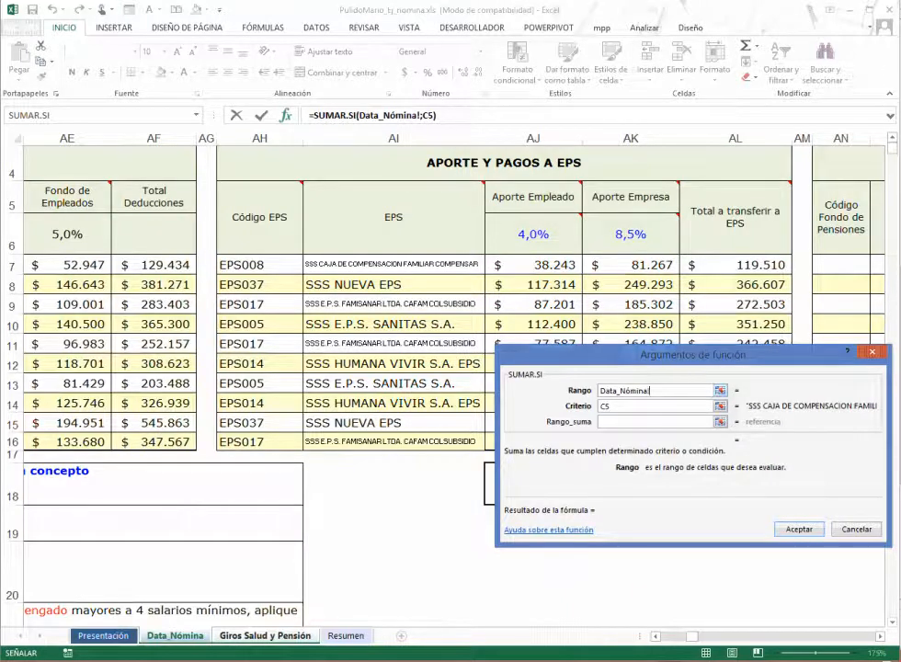
drag(394, 264, 393, 442)
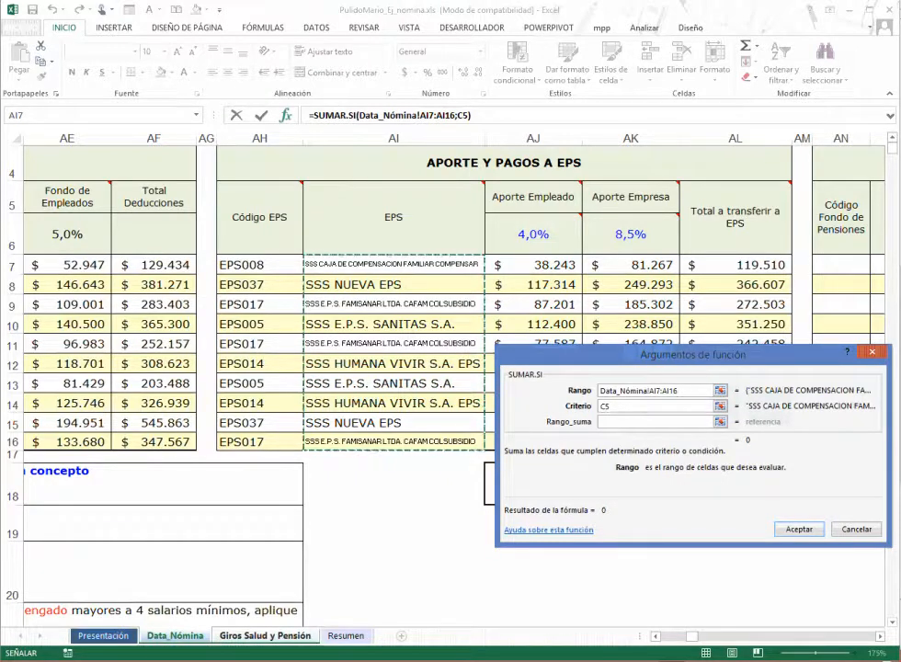
key(F4)
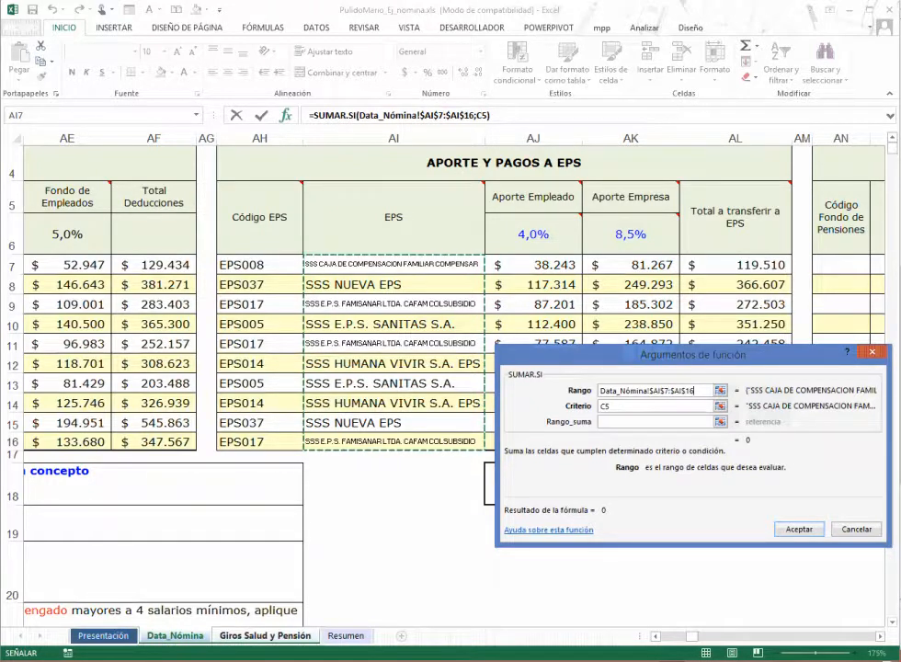
Set Rango_suma to the Total a transferir a EPS values on Data_Nómina as absolute $AL$7:$AL$16, and accept the formula
key(Tab)
click(654, 422)
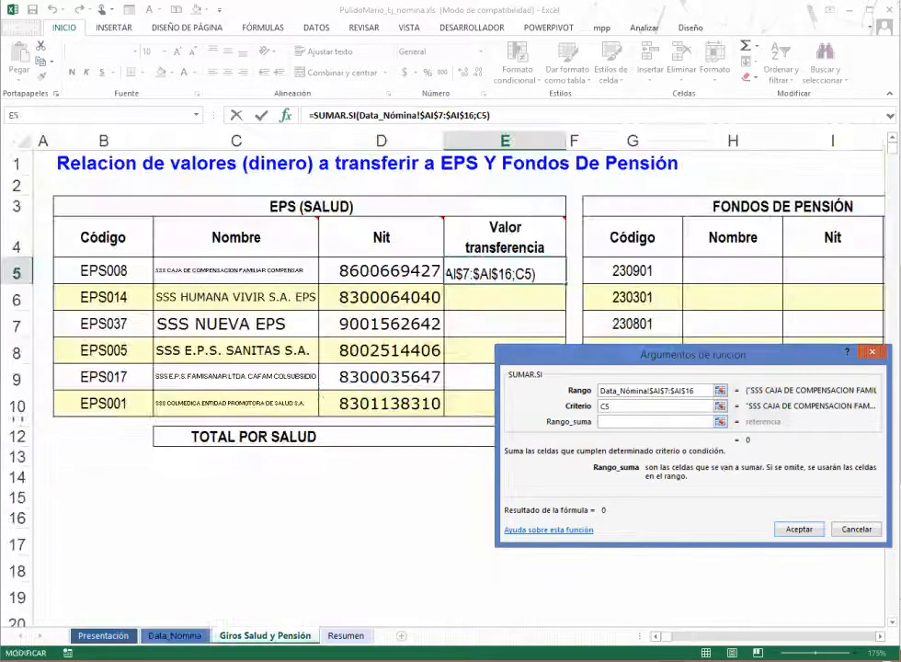
click(175, 635)
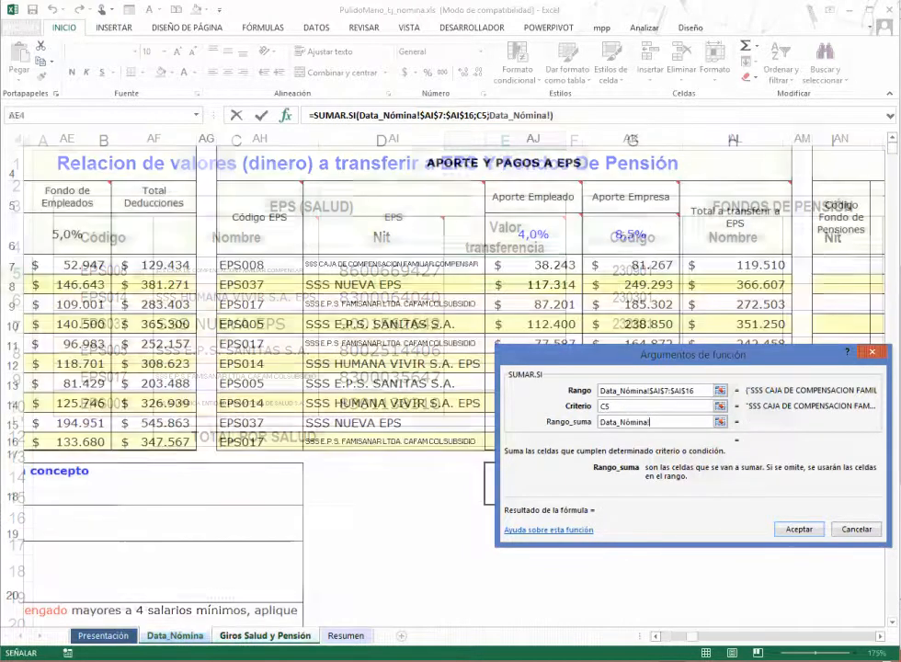
drag(644, 354, 162, 397)
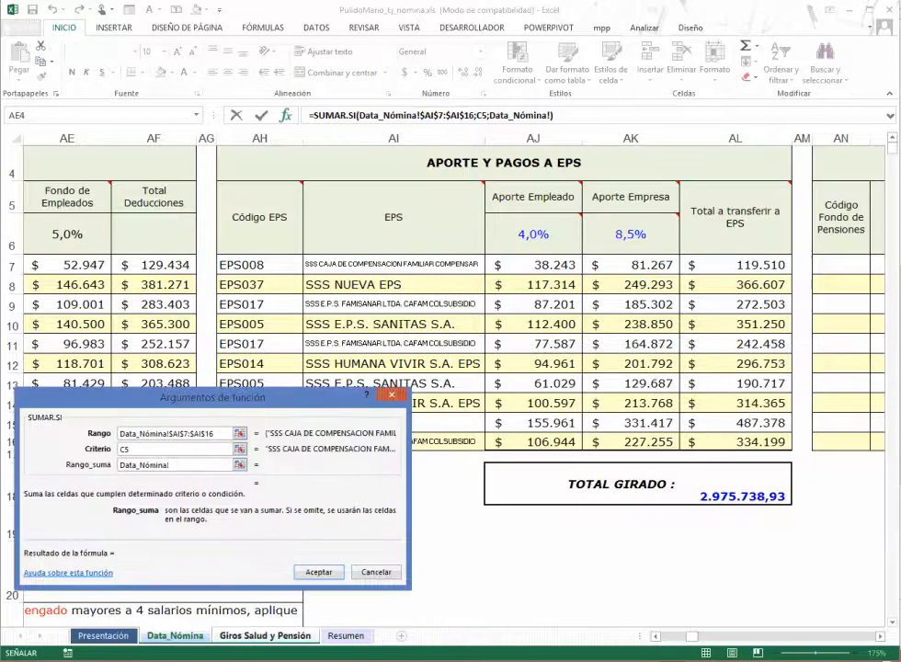
drag(736, 265, 736, 441)
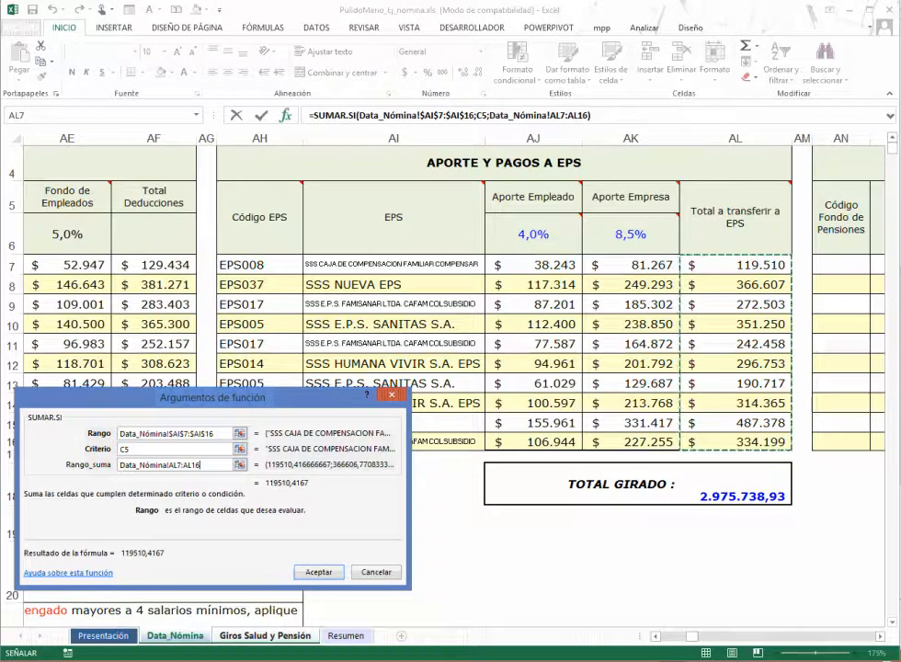
key(F4)
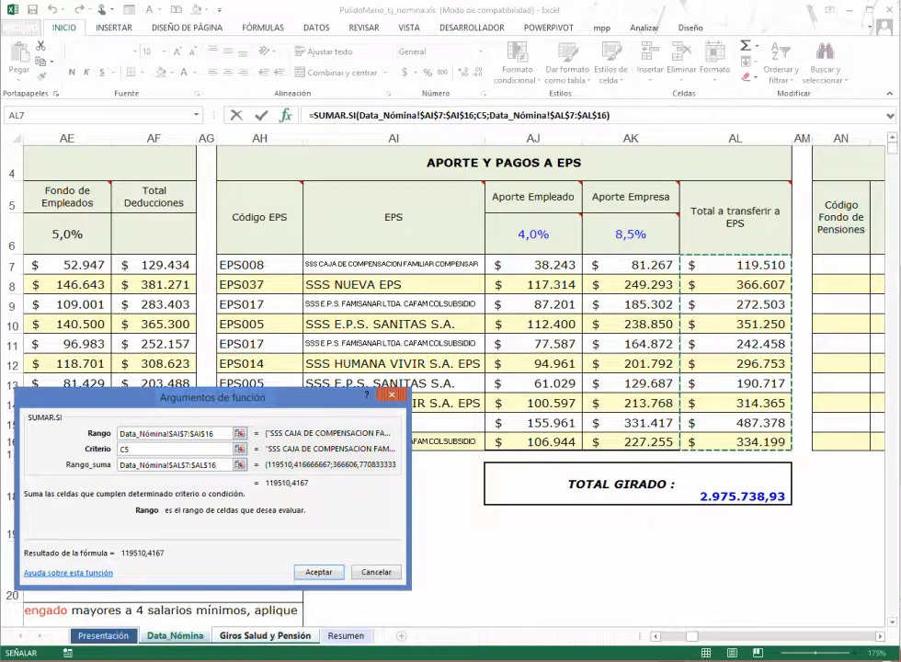
drag(212, 398, 261, 468)
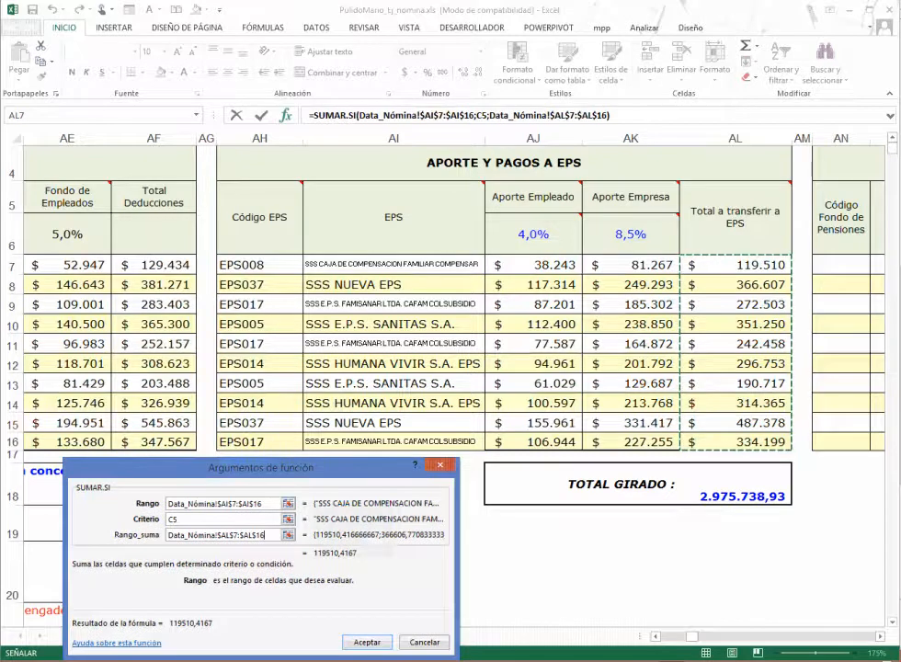
drag(261, 468, 232, 316)
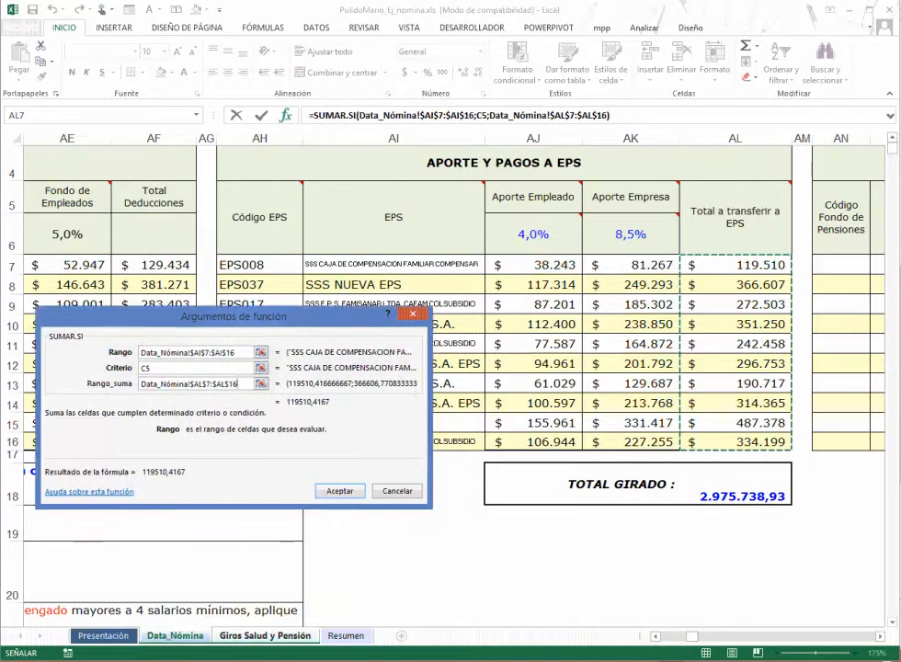
key(Return)
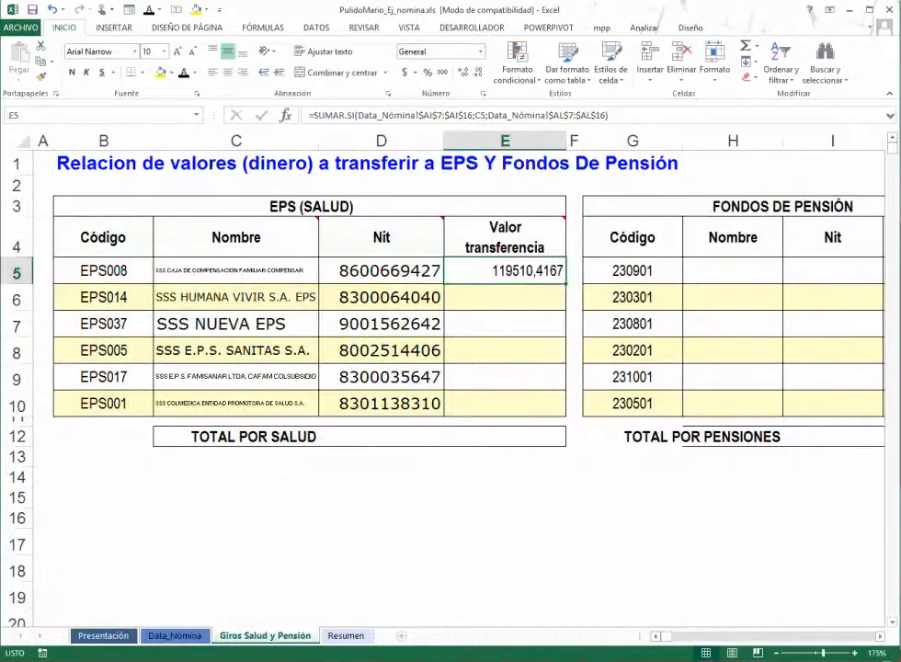
Fill the SUMAR.SI formula down to E10 and copy the currency format of Data_Nómina AK7:AK8 onto E5:E10
drag(566, 283, 552, 404)
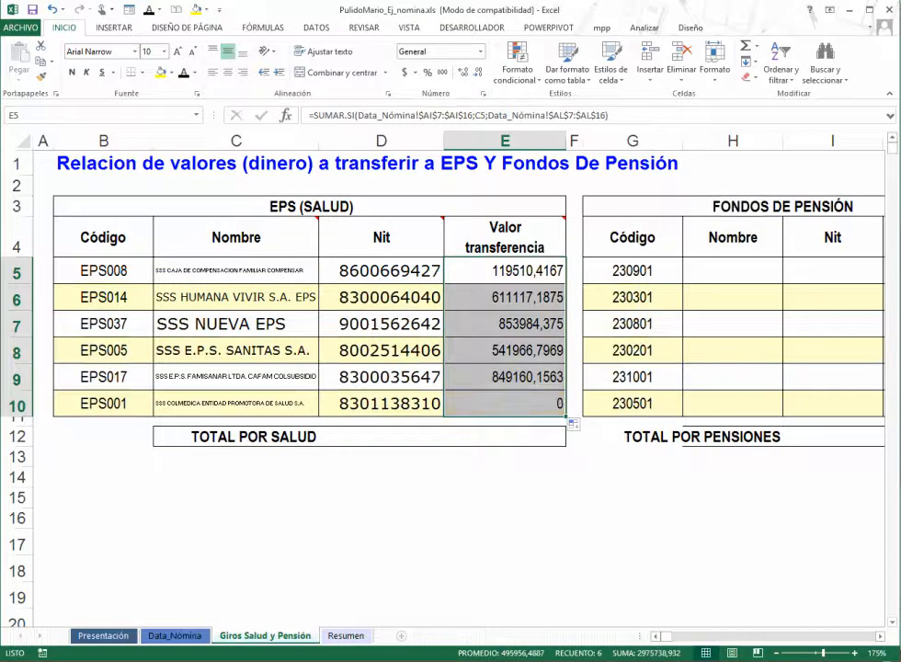
key(ctrl+Page_Up)
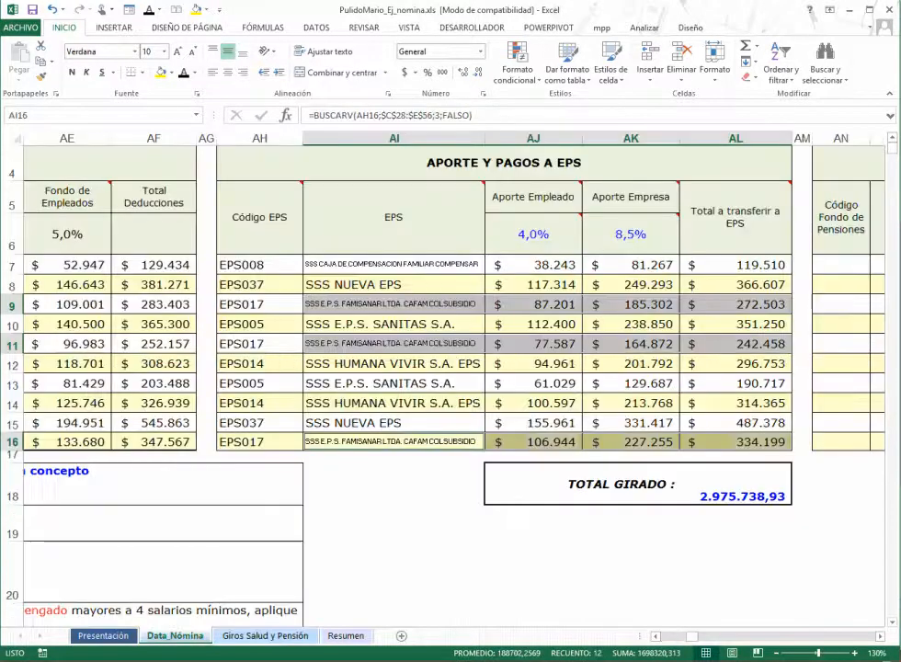
drag(631, 264, 631, 284)
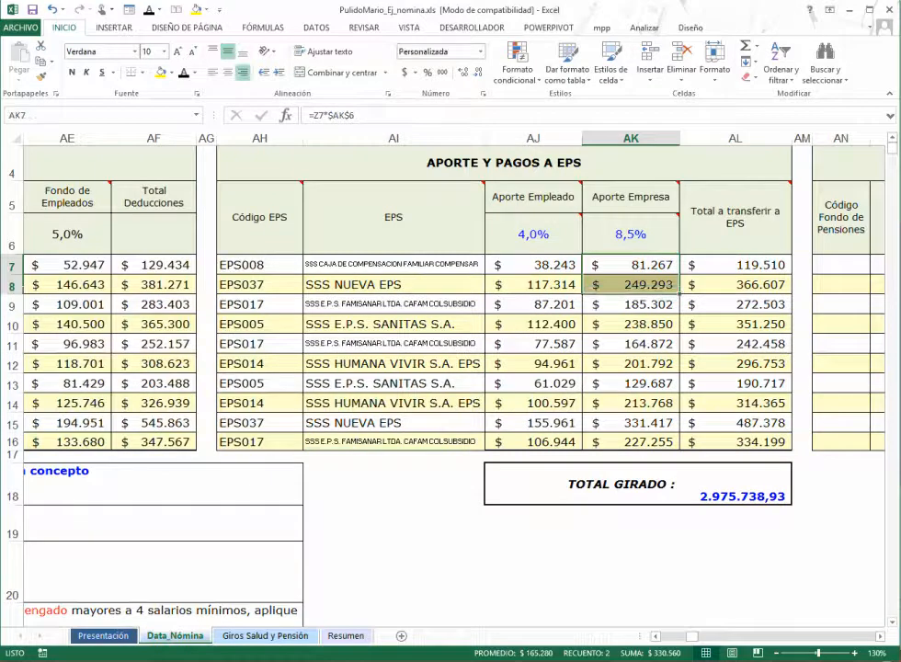
click(41, 76)
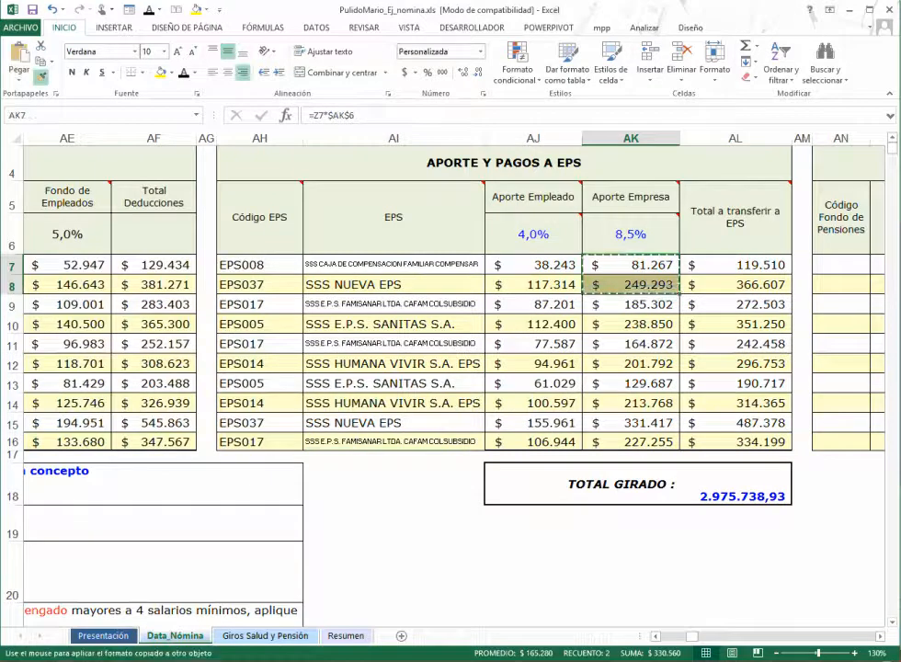
key(ctrl+Page_Down)
drag(505, 270, 505, 404)
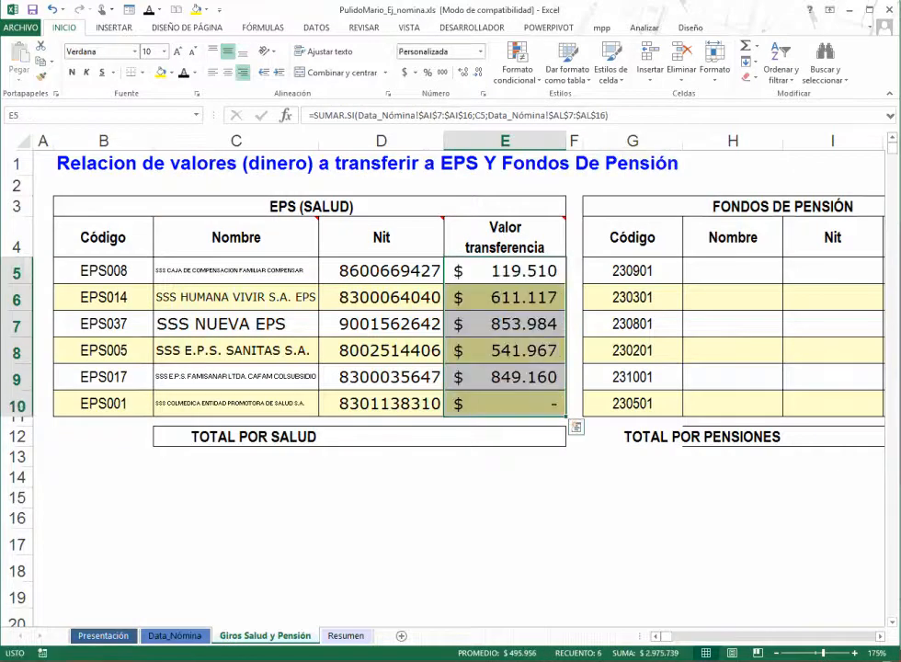
Total the Valor transferencia cells E5:E10 with SUMA in the TOTAL POR SALUD cell E12
click(504, 437)
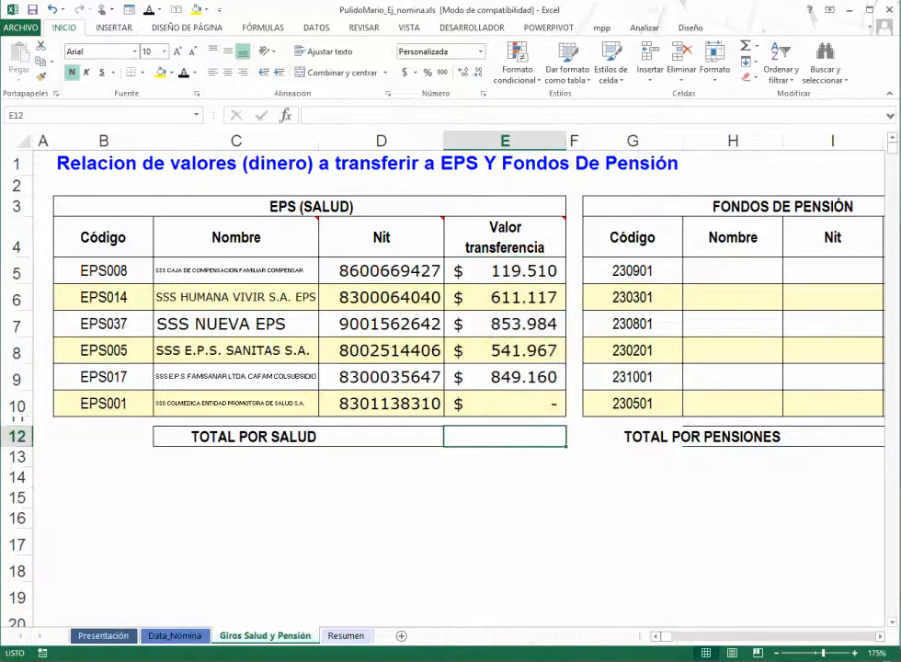
click(770, 63)
drag(506, 270, 505, 403)
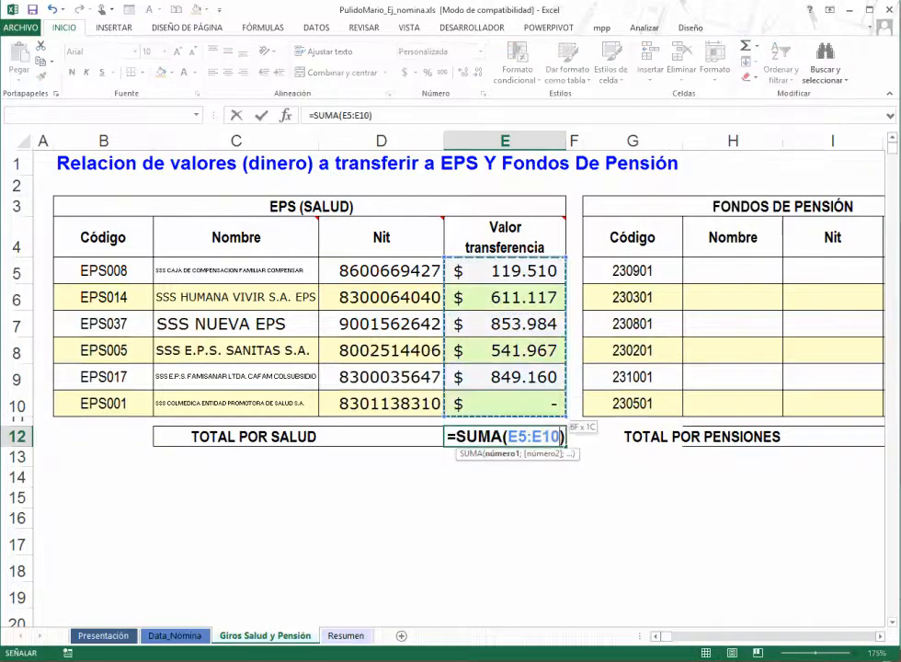
key(Return)
click(505, 437)
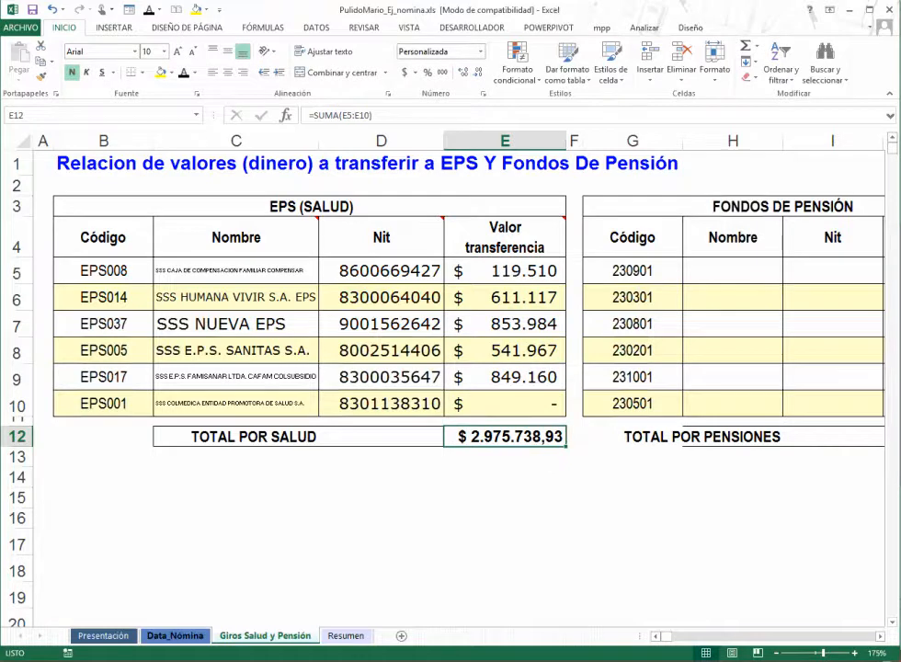
Compare the Valor transferencia cells E5:E10 and their total with AL7:AL16 and TOTAL GIRADO on Data_Nómina
click(175, 635)
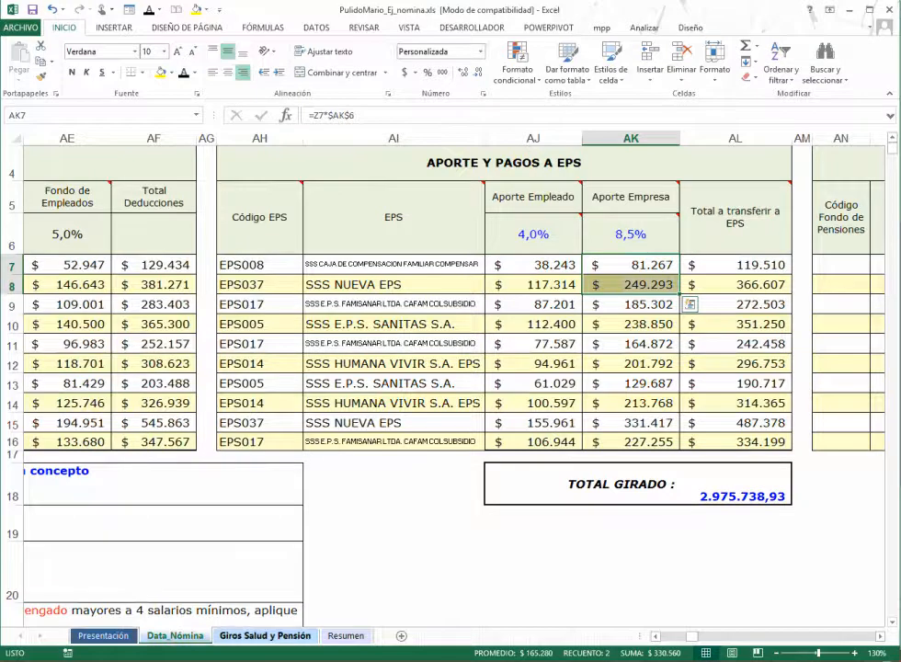
click(264, 635)
drag(505, 270, 505, 403)
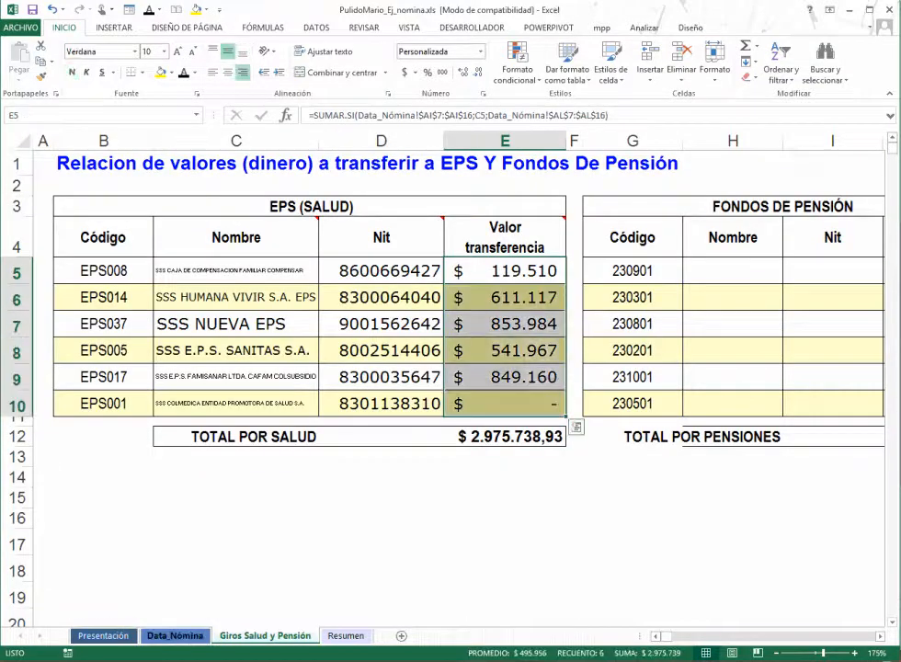
click(175, 635)
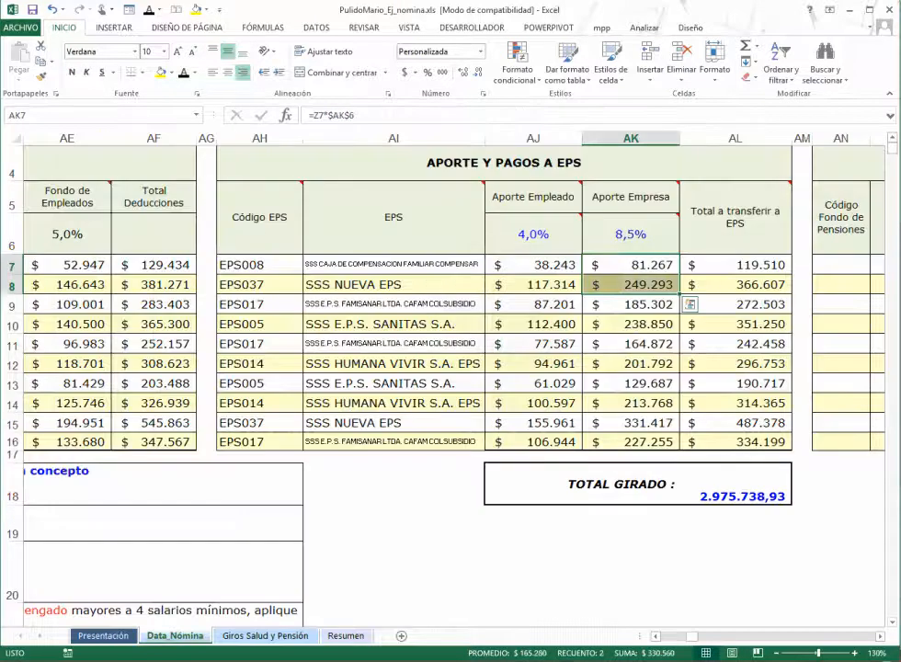
drag(735, 265, 735, 443)
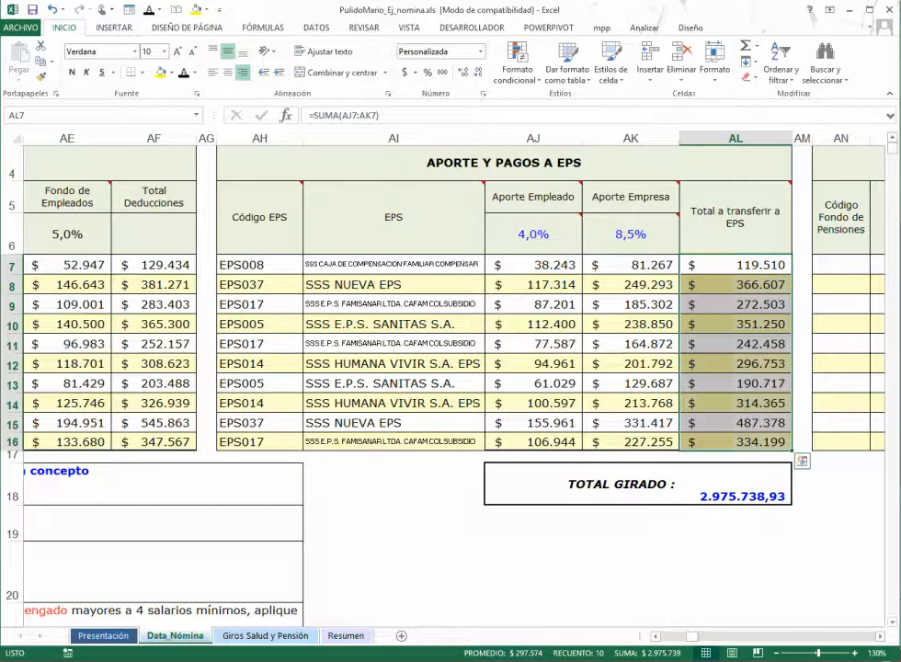
click(735, 217)
click(736, 265)
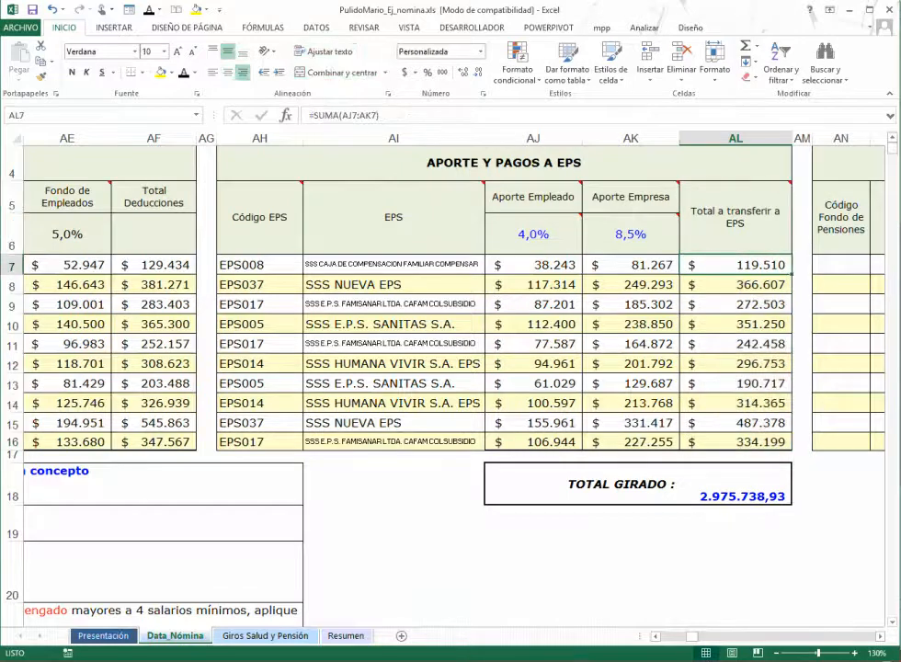
Look over the APORTE Y PAGOS A FONDOS DE PENSIÓN block on Data_Nómina, across to cell AR7
key(Right)
key(Right)
key(Right)
key(Right)
key(Right)
key(Right)
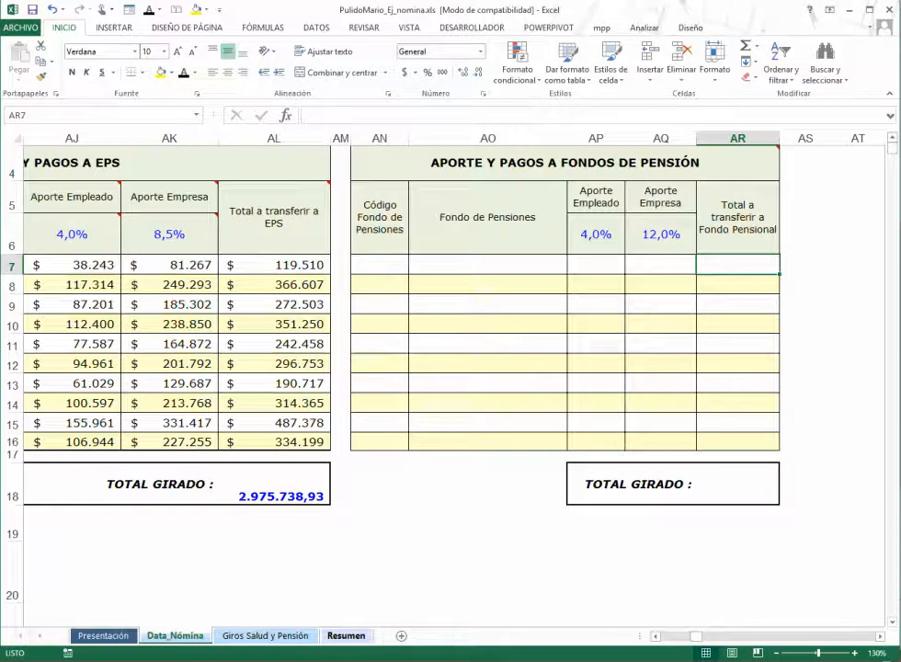
On the Resumen sheet, narrow column D and enter the heading recurso: in cell E2
click(346, 636)
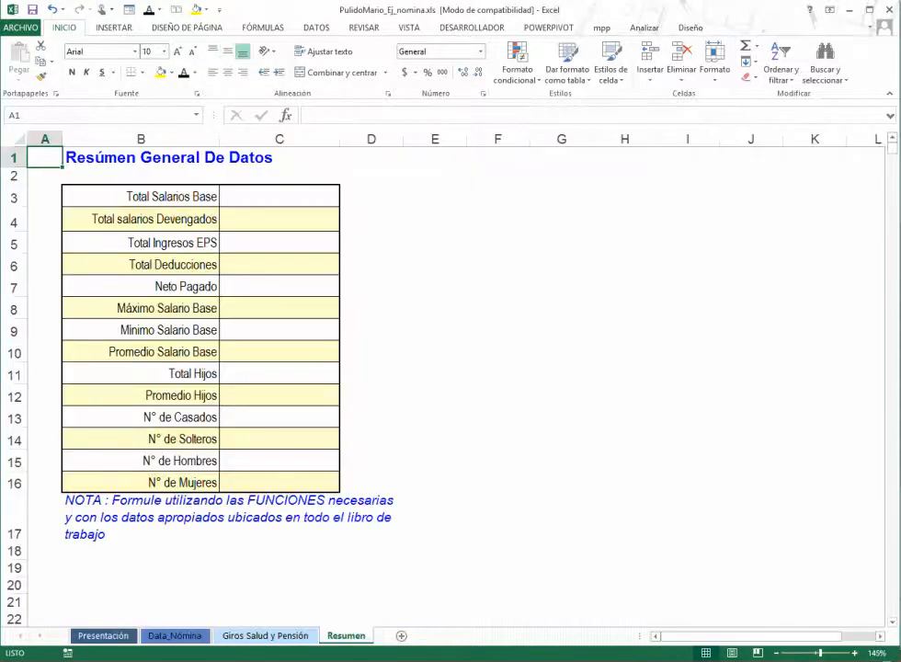
ctrl+scroll(451, 368, up, 1)
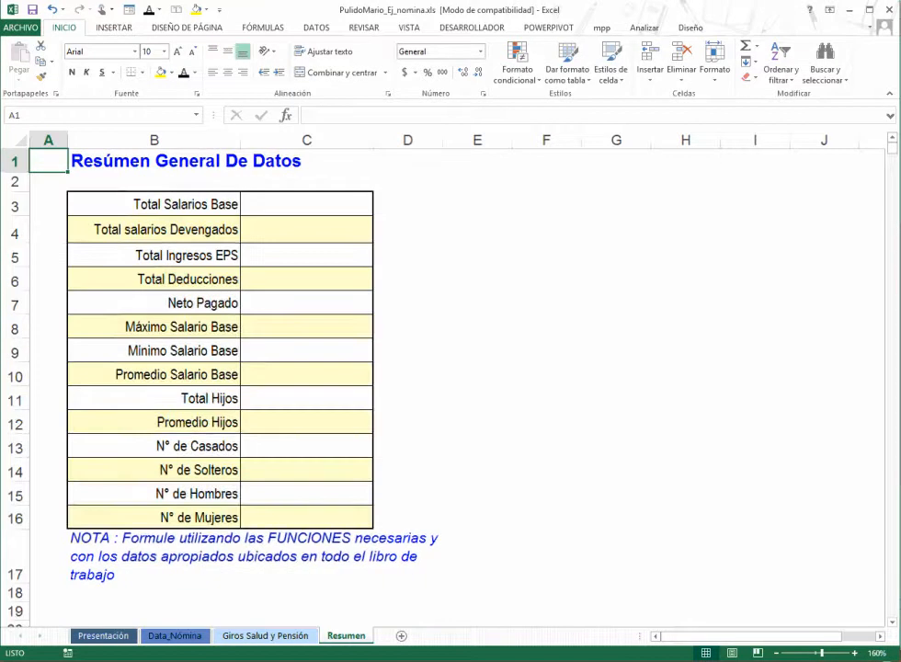
click(307, 204)
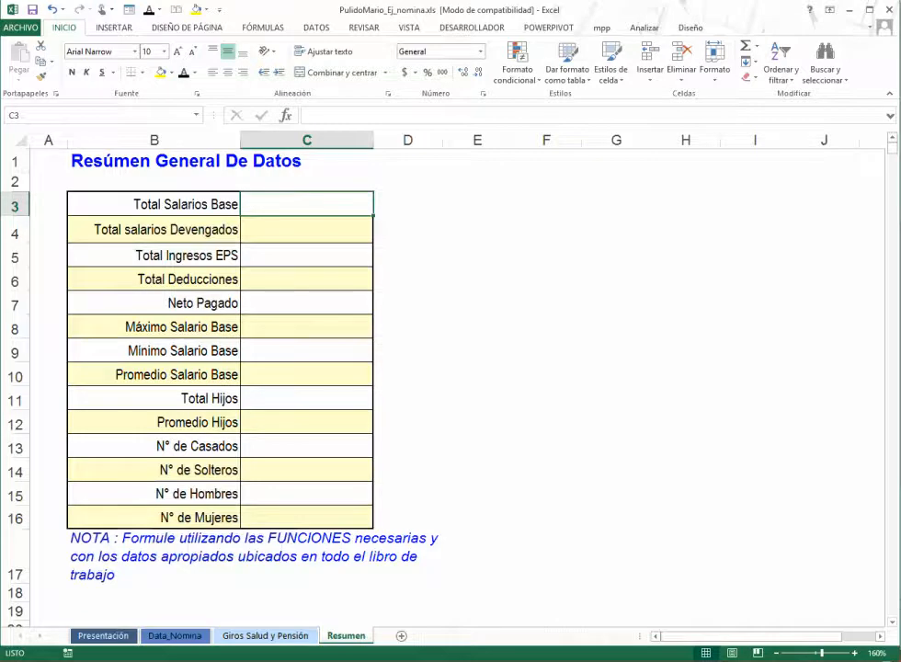
drag(442, 140, 418, 140)
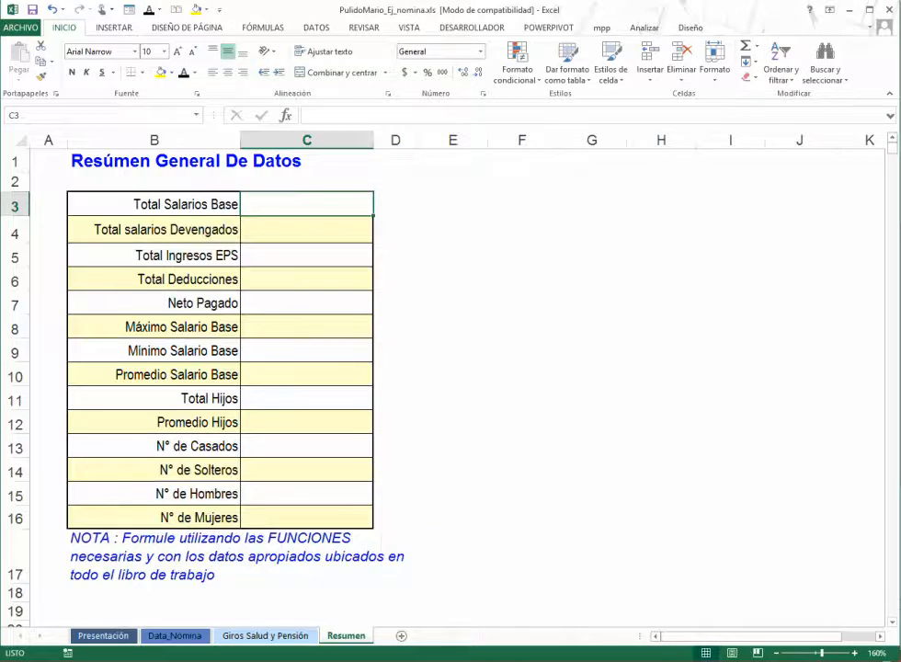
click(452, 204)
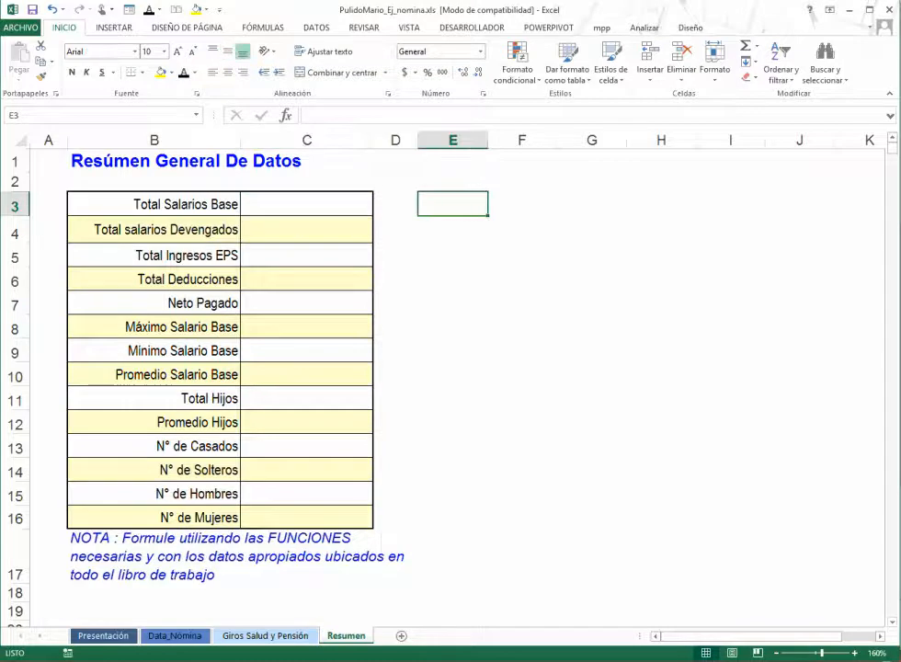
click(453, 182)
text(recurso)
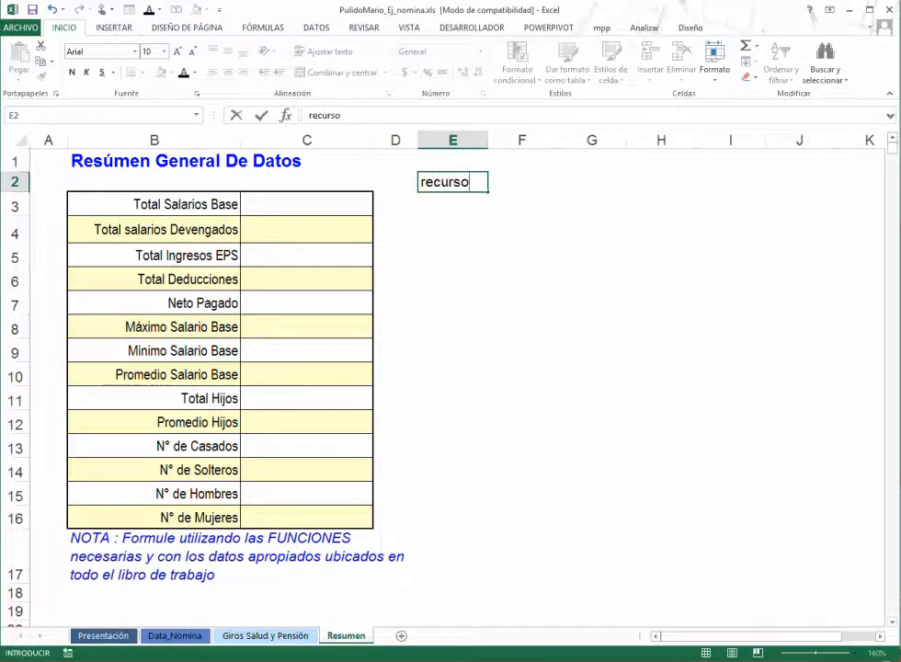
text(:)
key(Return)
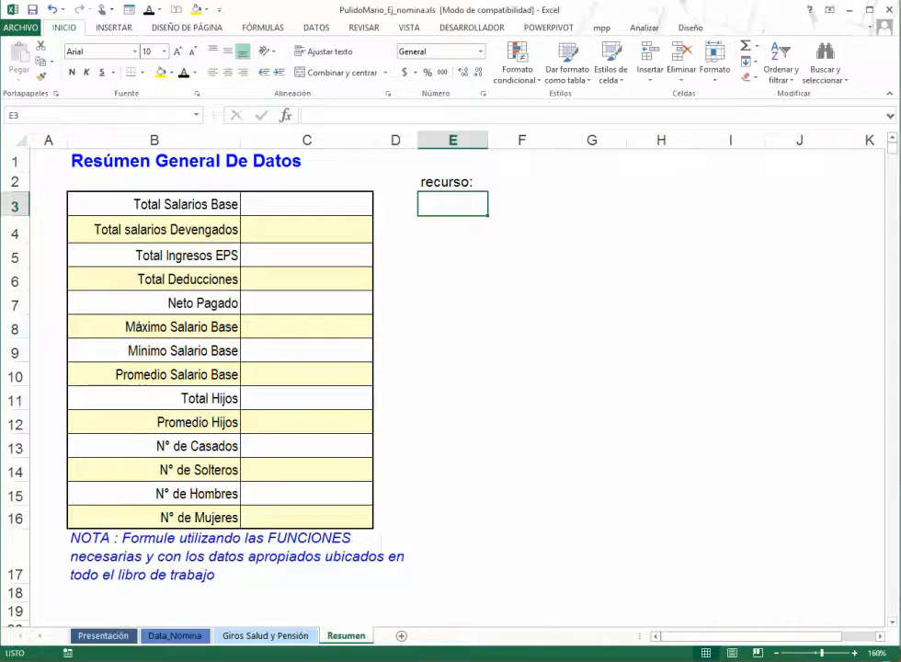
Note the function suma in E3 beside Total Salarios Base and max in E8 beside Máximo Salario Base
text(suma)
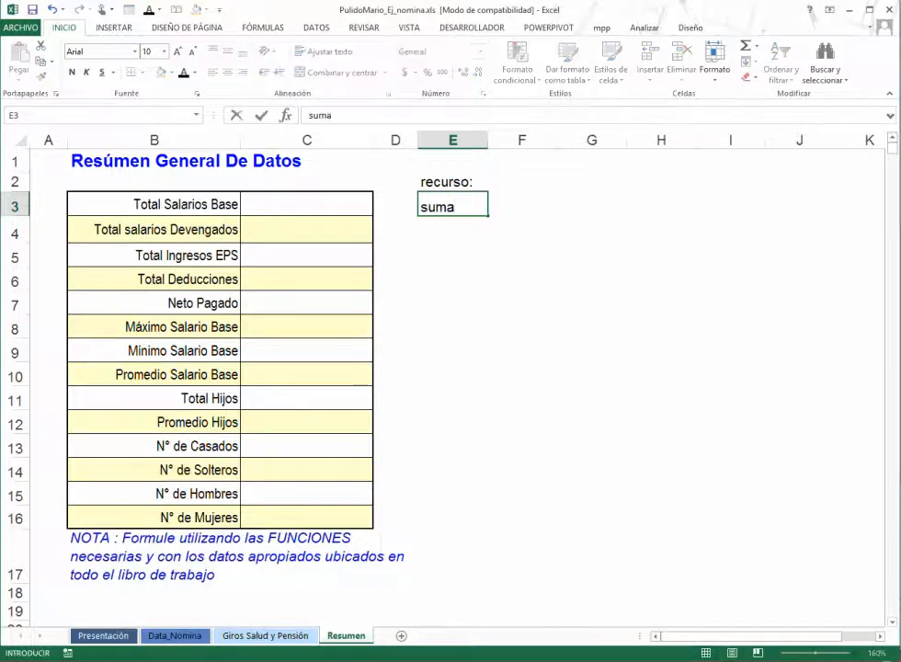
key(Return)
key(Return)
key(Return)
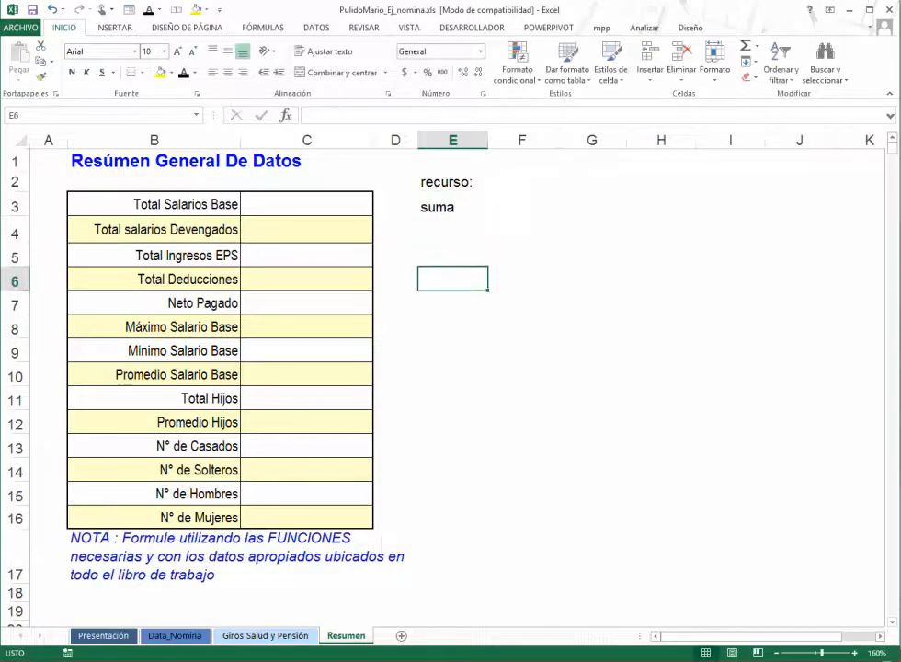
key(Return)
key(Return)
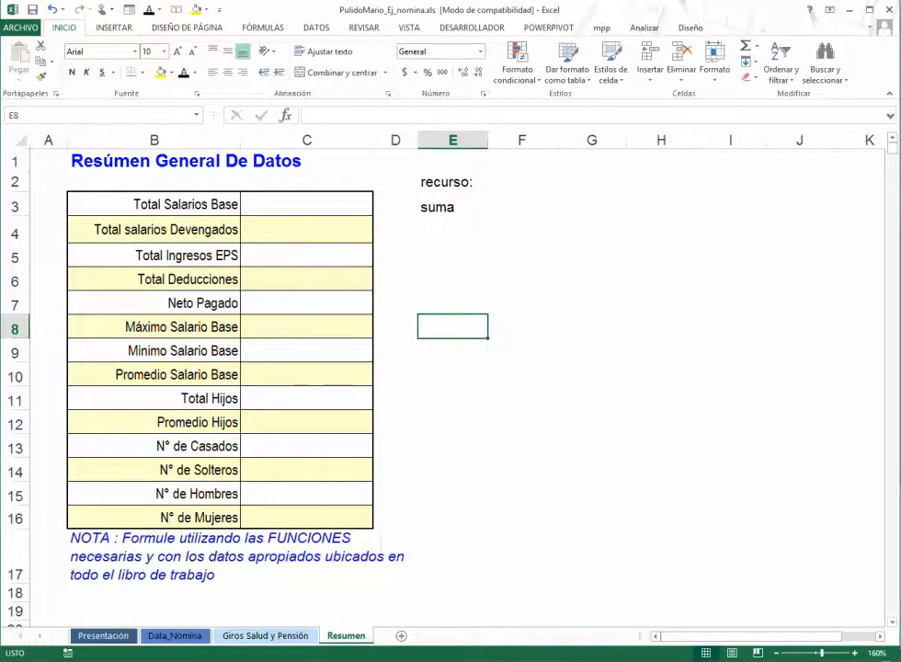
text(max)
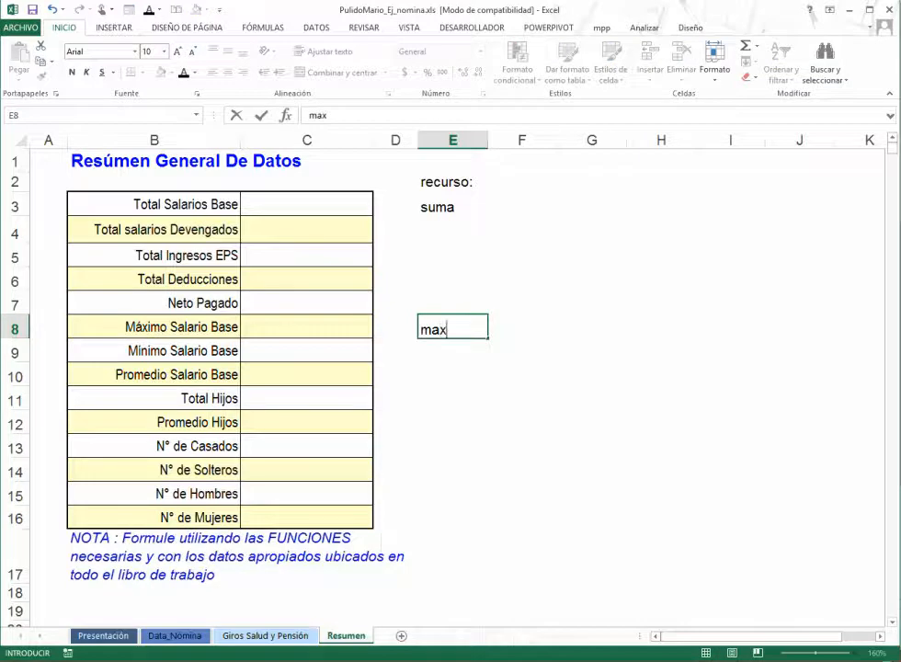
key(Return)
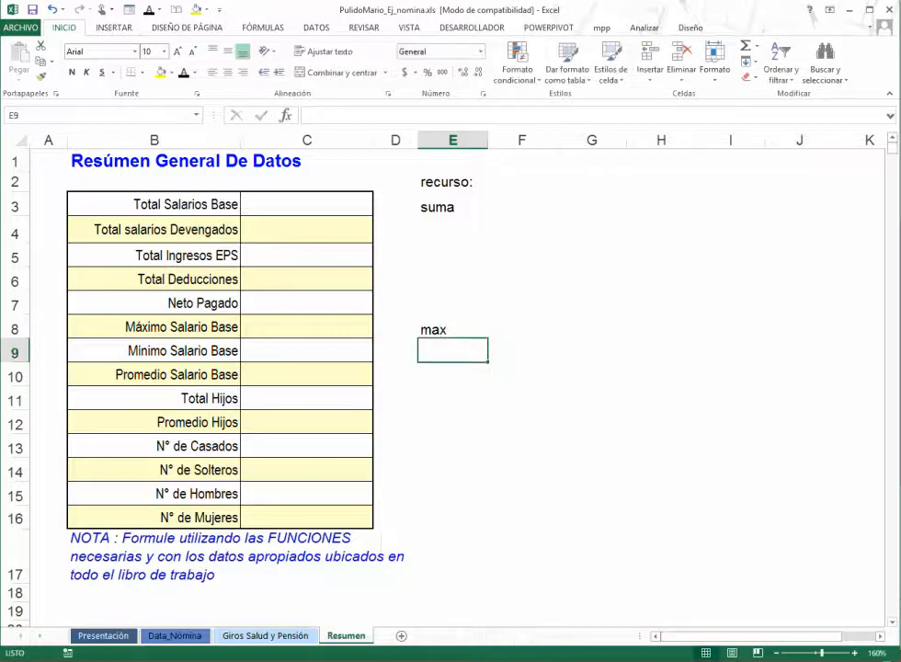
Note the function min in E9 and promedio in E10 beside the matching Salario Base rows
text(min)
key(Return)
text(p)
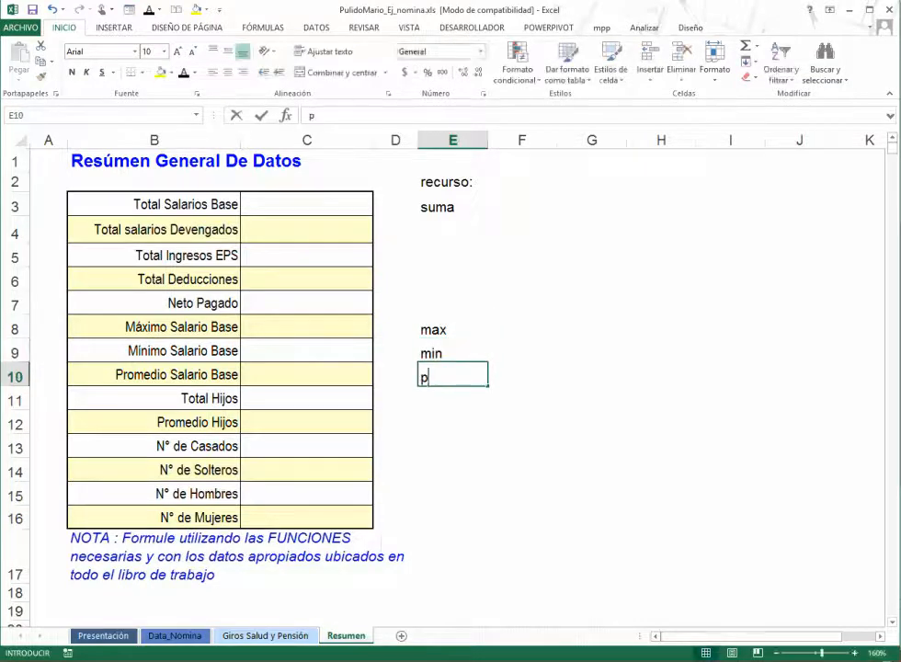
text(romedio)
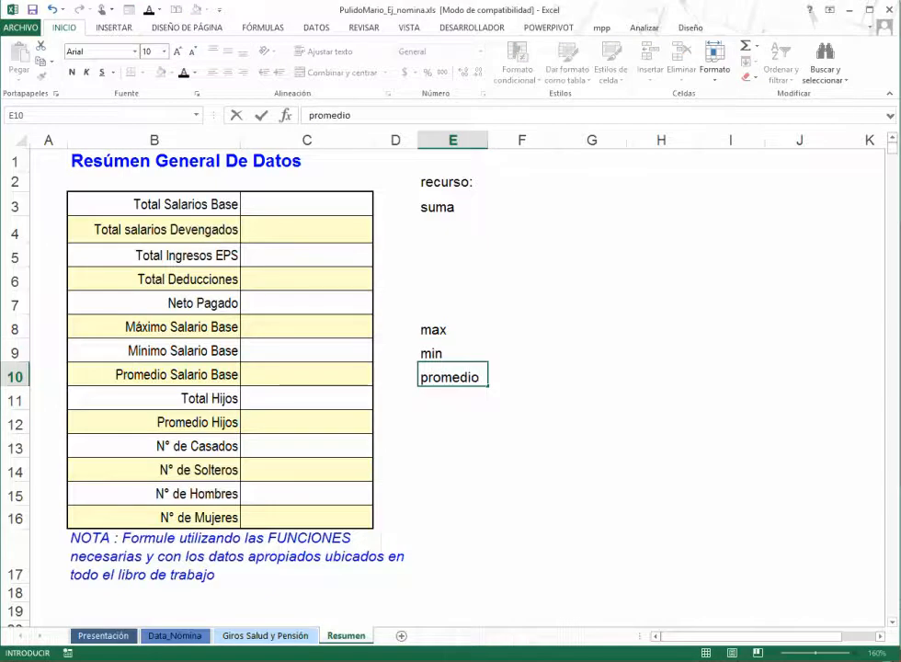
key(Return)
key(Return)
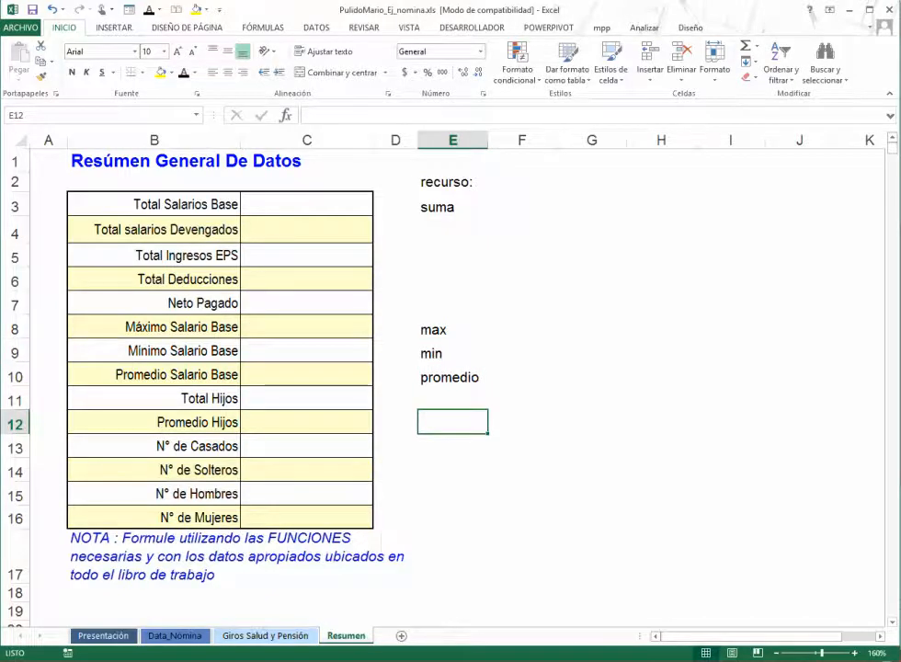
Note the function contar.si in E13 beside the N° de Casados row
key(Return)
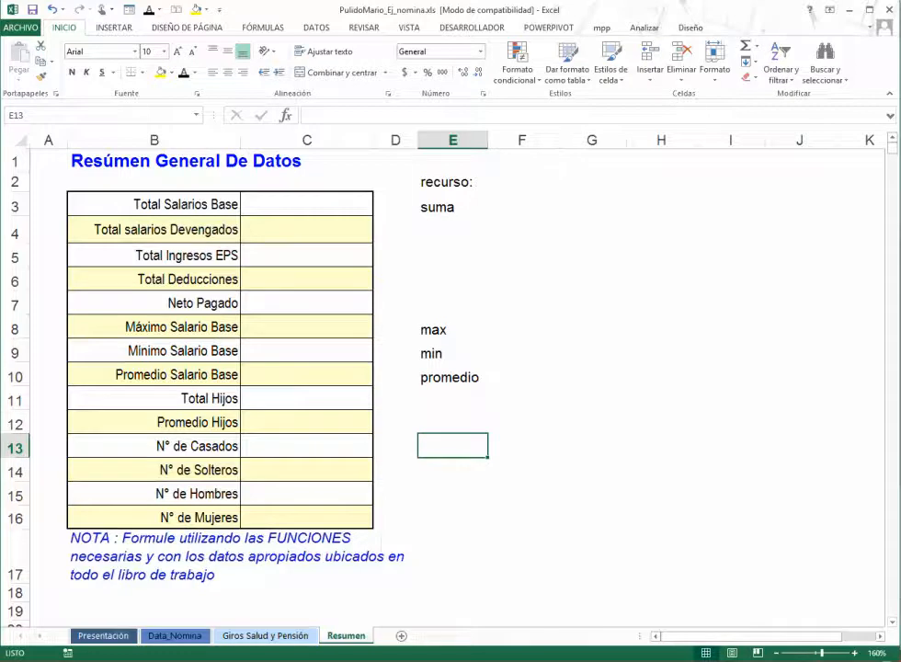
text(contar)
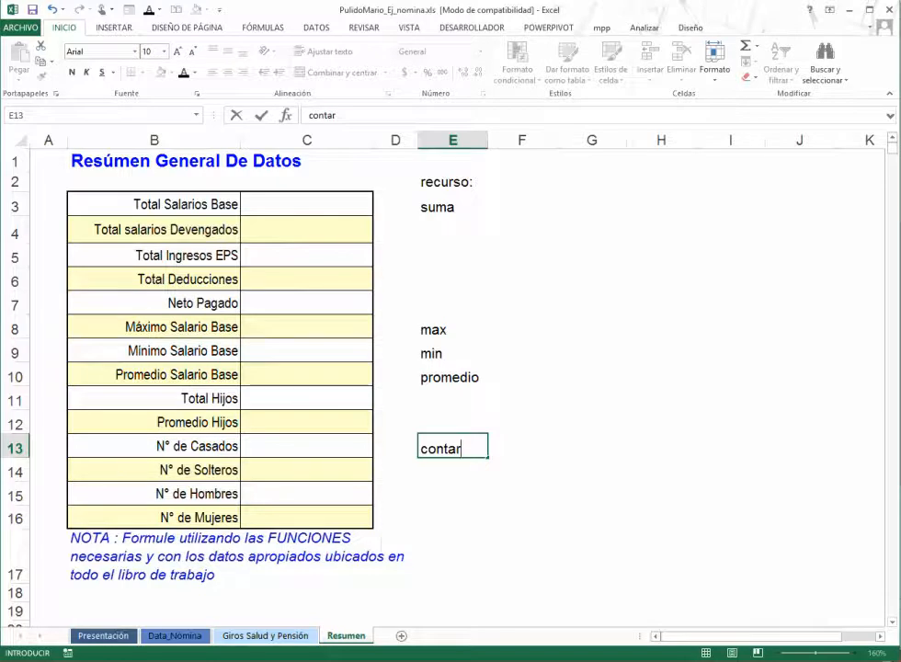
text(.ssssssssssssss)
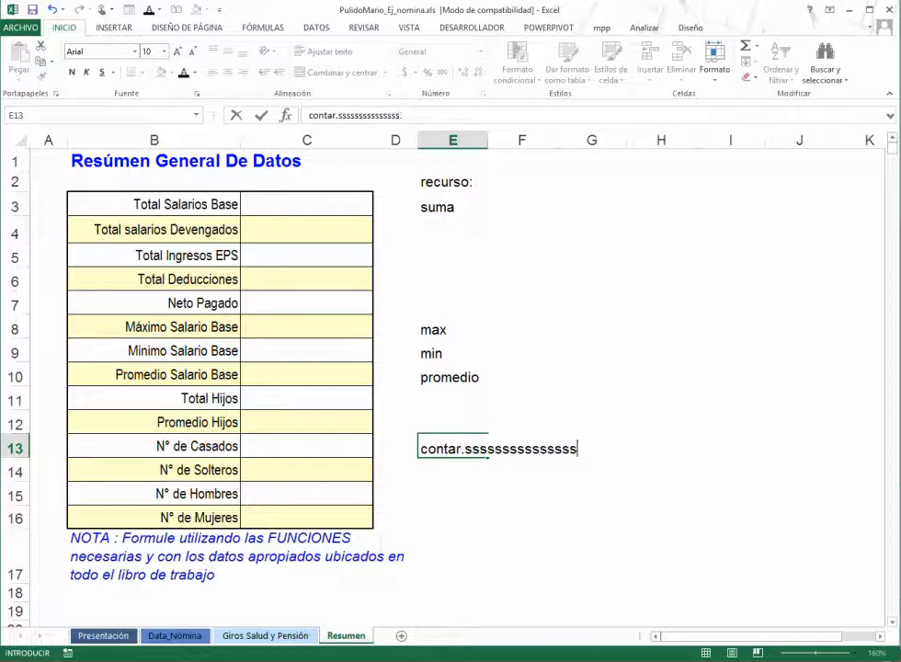
key(BackSpace)
key(BackSpace)
key(BackSpace)
key(BackSpace)
key(BackSpace)
key(BackSpace)
key(BackSpace)
key(BackSpace)
key(BackSpace)
key(BackSpace)
key(BackSpace)
key(BackSpace)
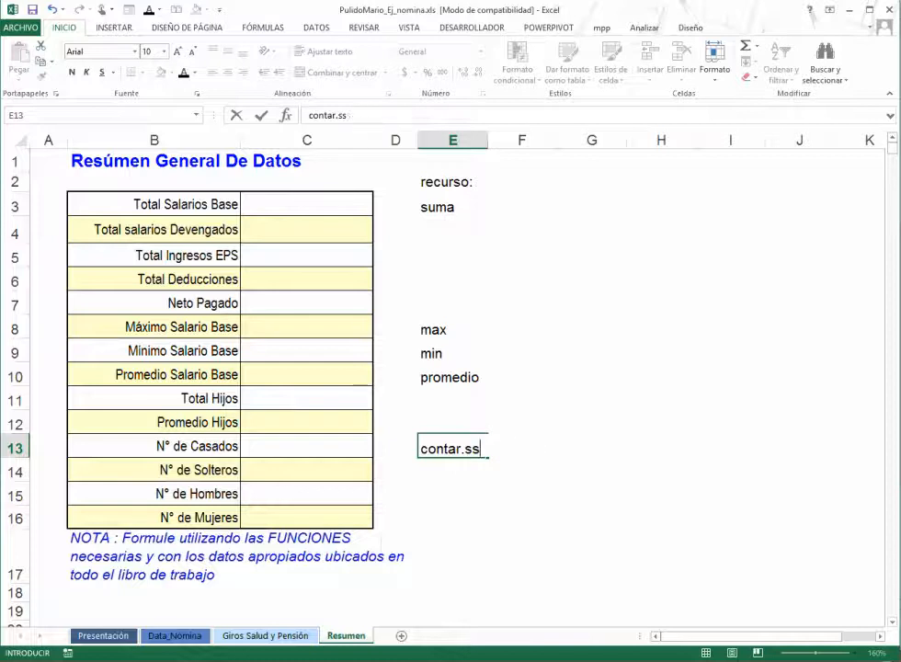
key(BackSpace)
key(BackSpace)
text(si)
key(Return)
key(Up)
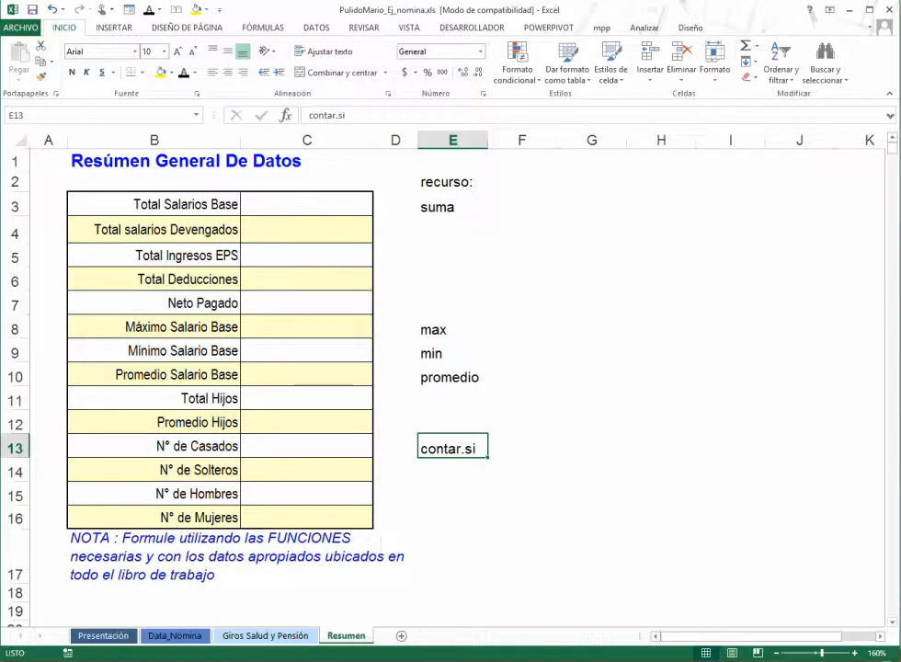
Total the Salario Base cells K7:K16 of Data_Nómina with SUMA in the Total Salarios Base cell C3
click(307, 204)
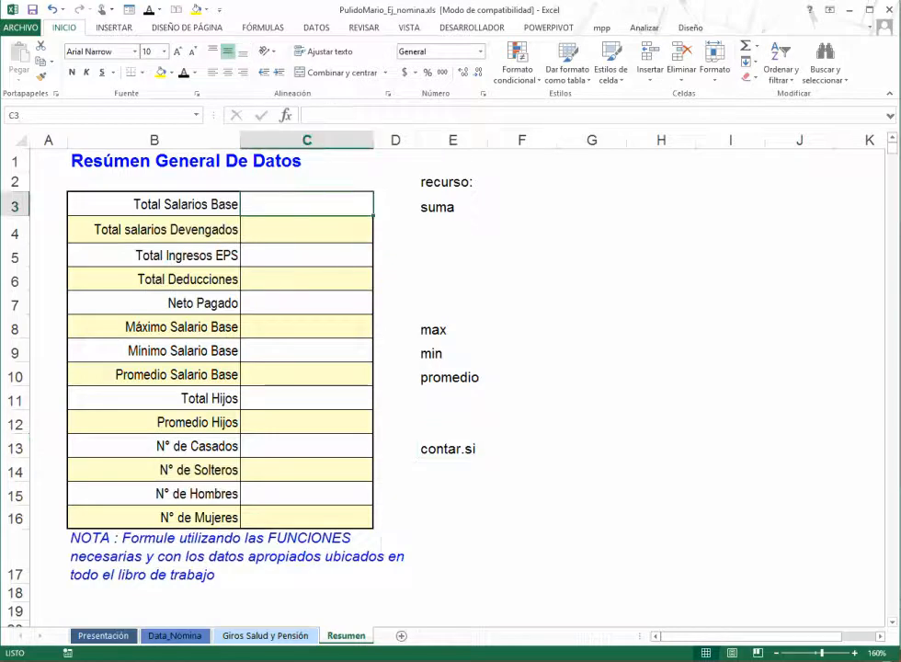
click(755, 45)
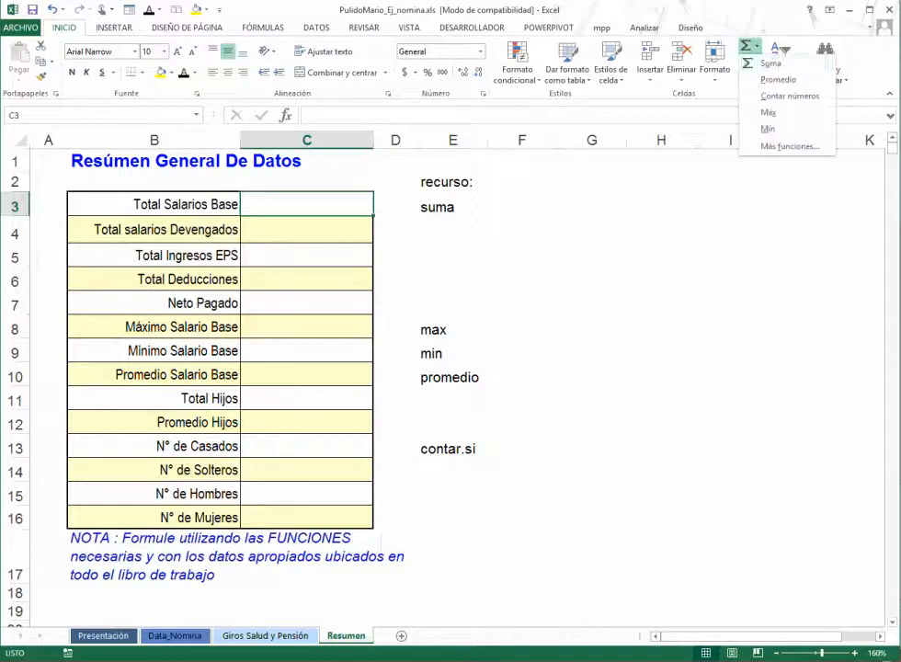
click(771, 63)
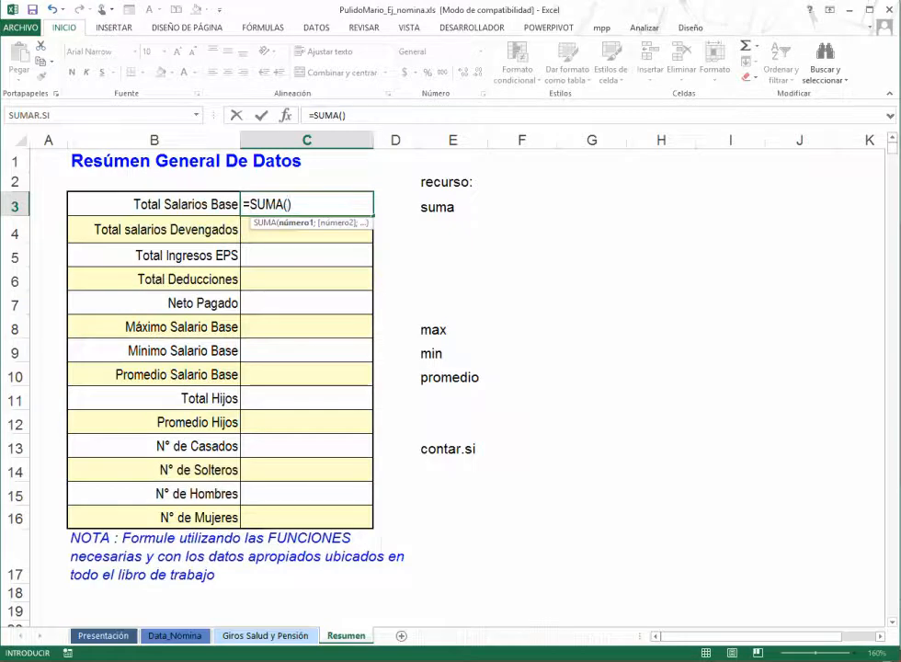
click(174, 635)
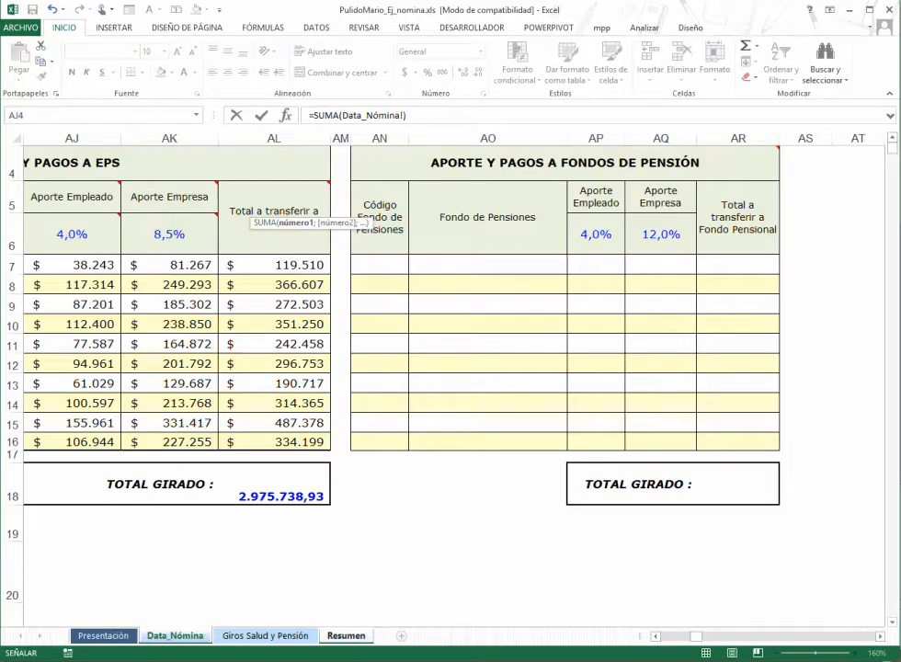
key(Left)
key(Left)
key(Left)
key(Left)
key(Left)
key(Left)
key(Left)
key(Left)
key(Left)
key(Left)
key(Left)
key(Left)
key(Left)
key(Left)
key(Left)
key(Left)
key(Left)
key(Left)
key(Left)
key(Left)
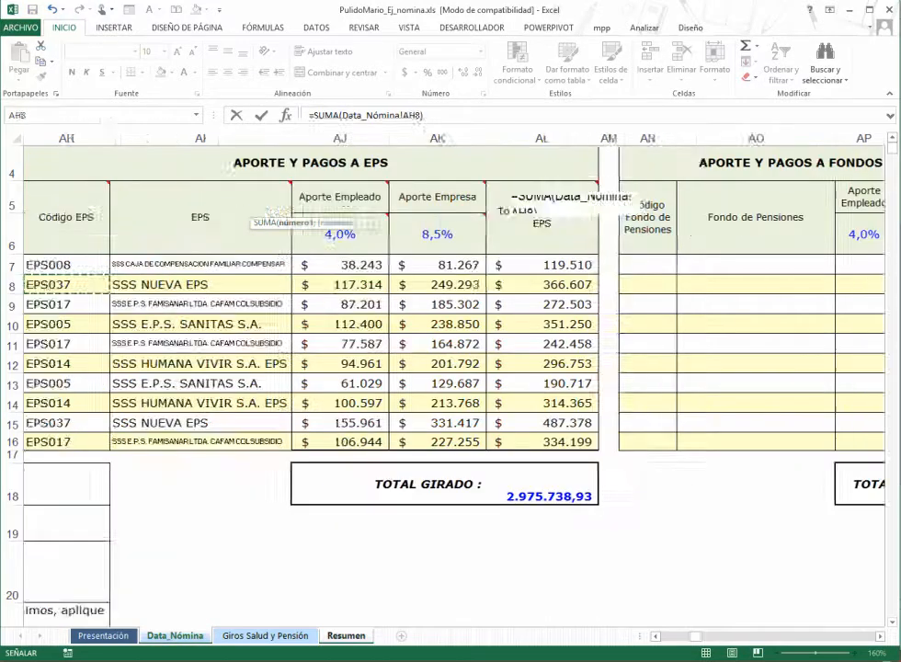
key(Left)
key(Left)
key(Left)
key(Left)
key(Left)
key(Left)
key(Left)
key(Left)
key(Left)
key(Left)
key(Left)
key(Left)
key(Left)
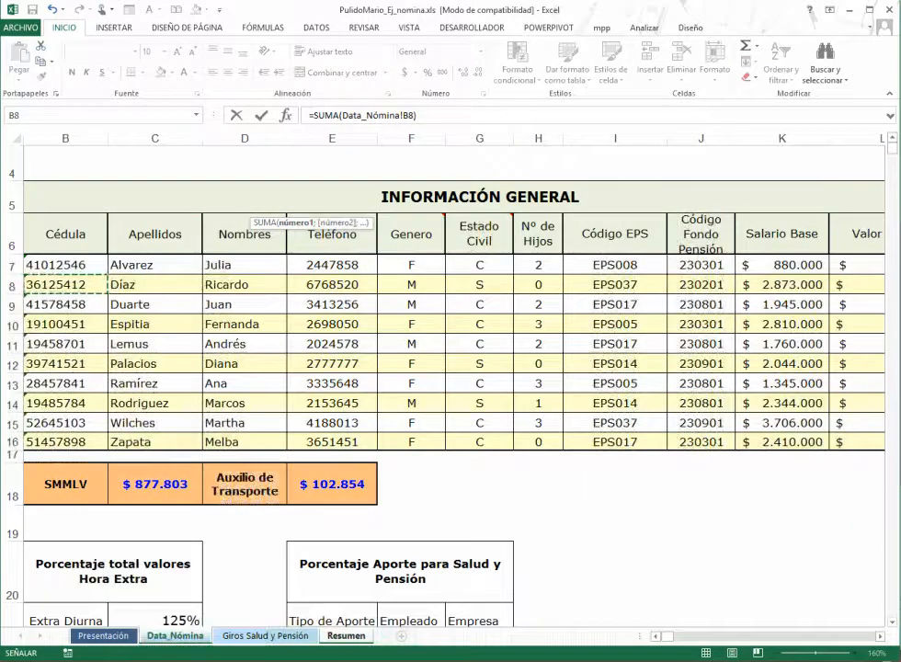
drag(781, 264, 781, 438)
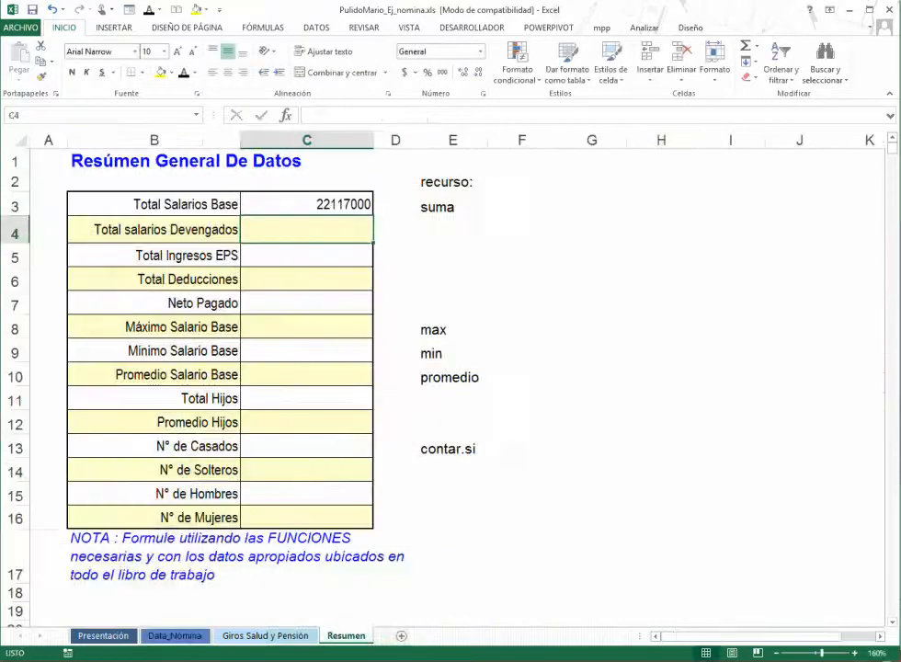
Format the Total Salarios Base cell C3 as currency with no decimals
click(306, 204)
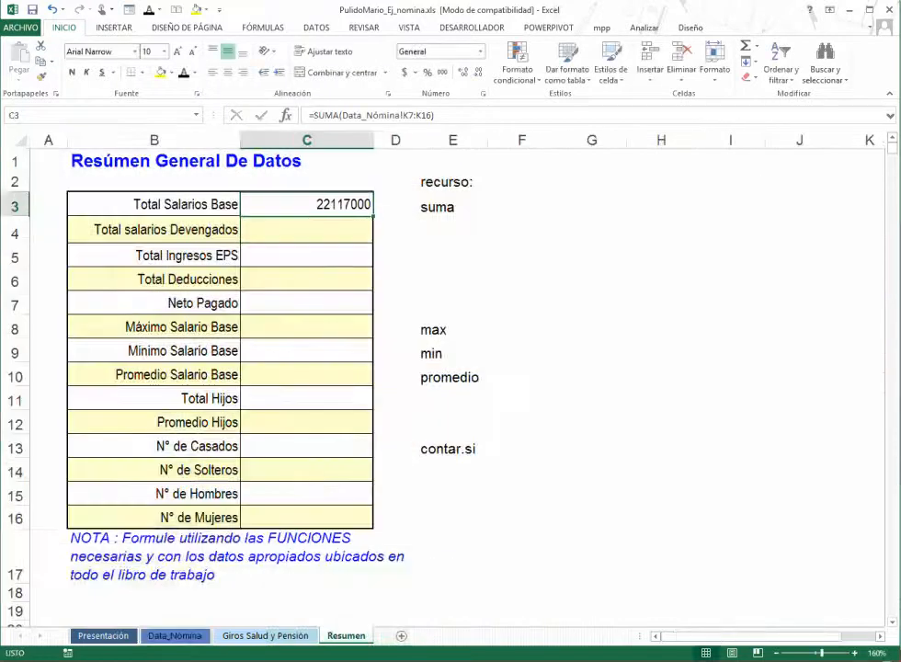
click(404, 73)
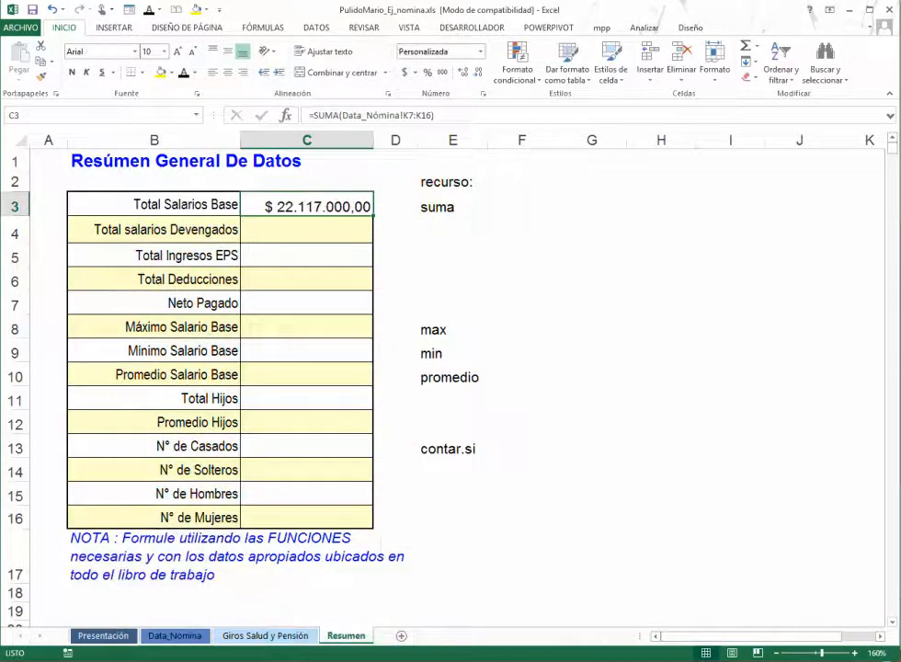
click(478, 73)
click(478, 73)
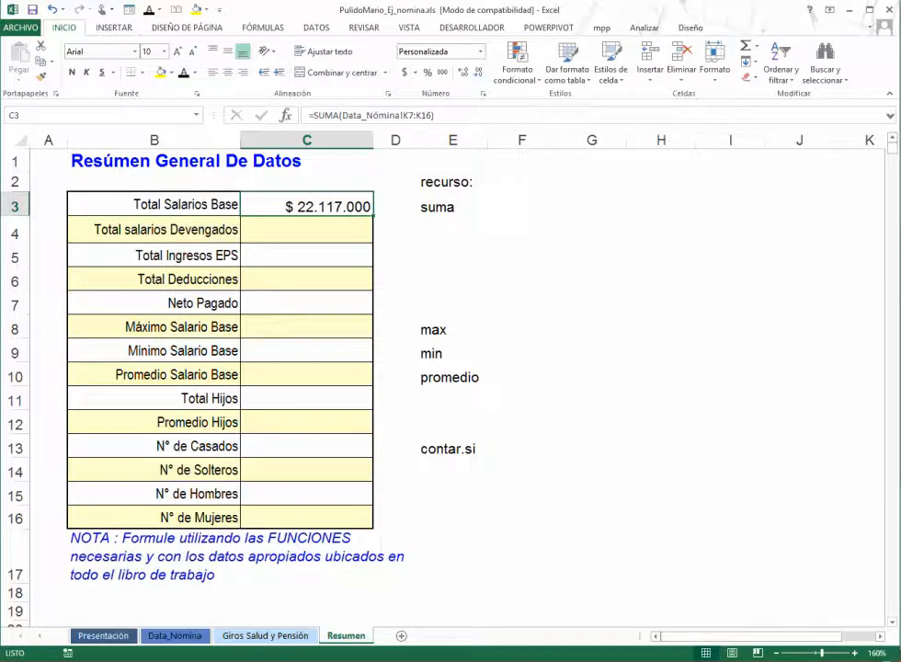
Total the Total Devengado cells Y7:Y16 of Data_Nómina with SUMA in the Total salarios Devengados cell C4
click(307, 230)
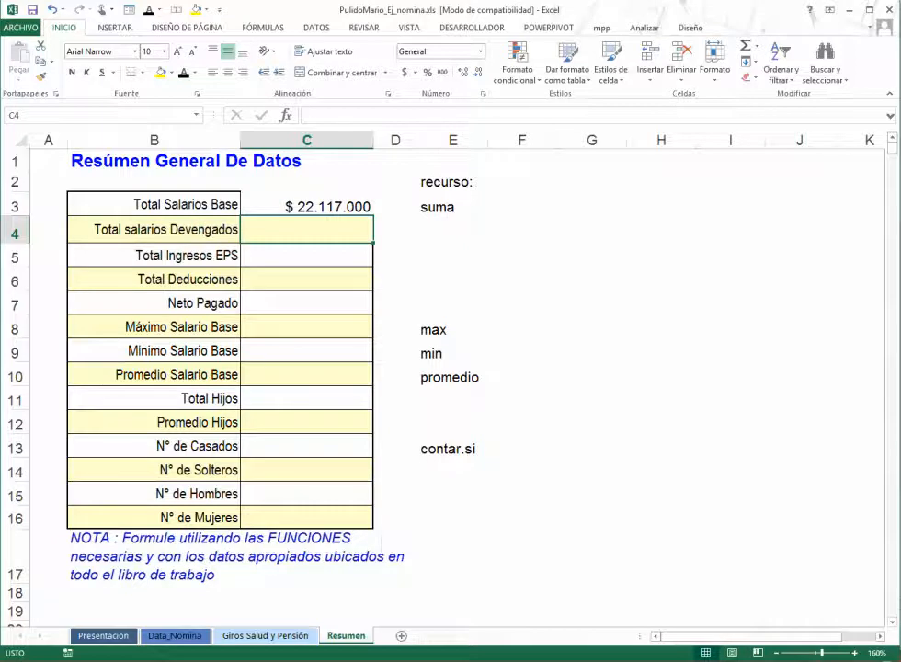
click(755, 45)
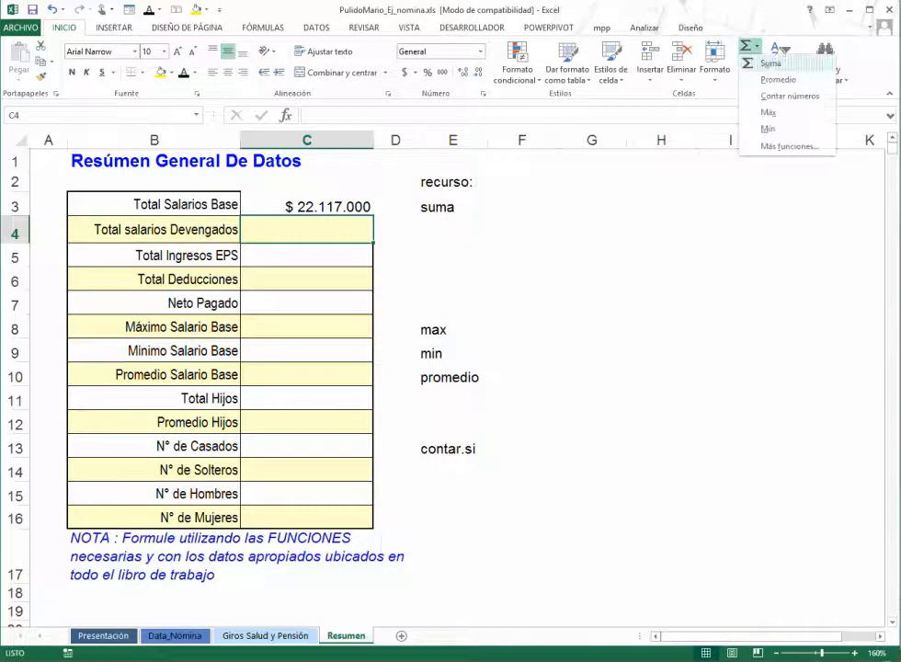
click(771, 63)
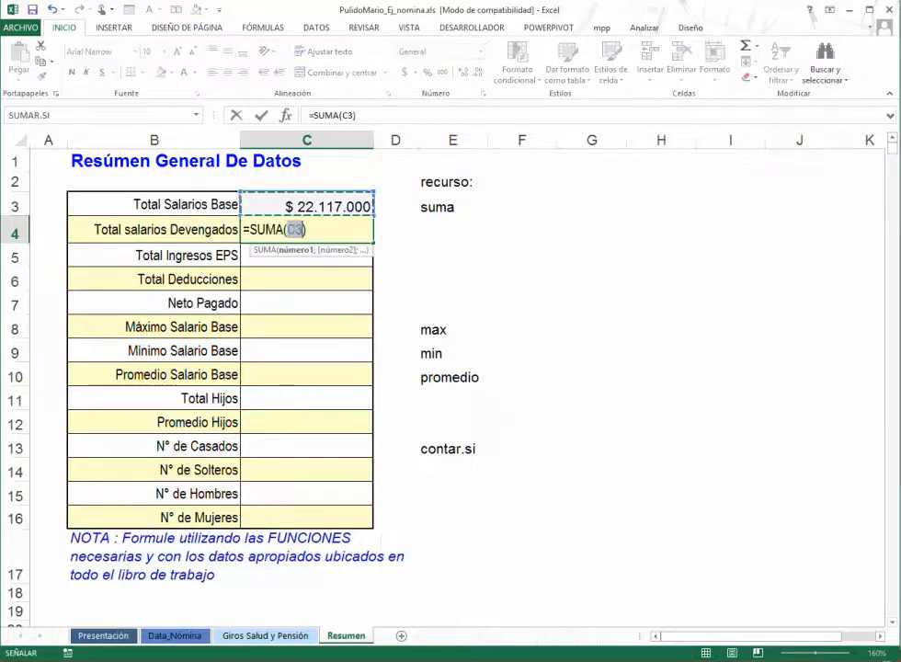
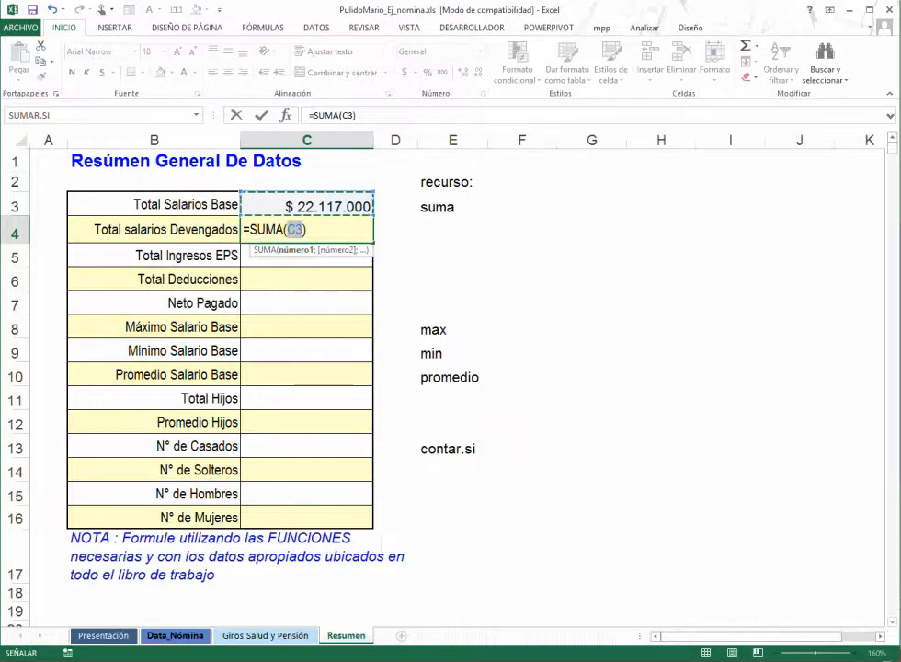
click(174, 636)
click(785, 264)
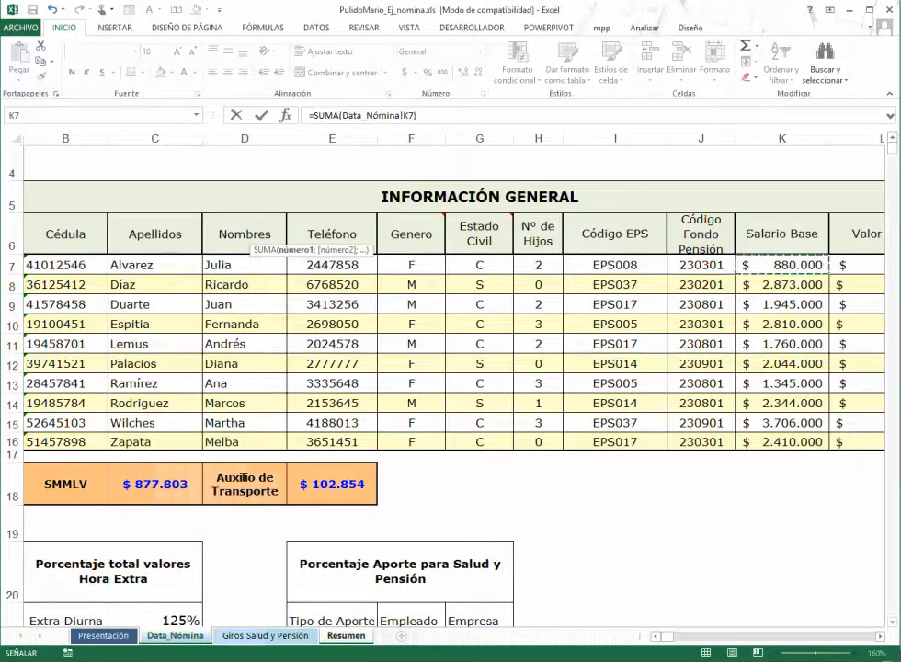
key(Right)
key(Right)
key(Right)
key(Right)
key(Right)
key(Right)
key(Right)
key(Right)
key(Right)
key(Right)
key(Right)
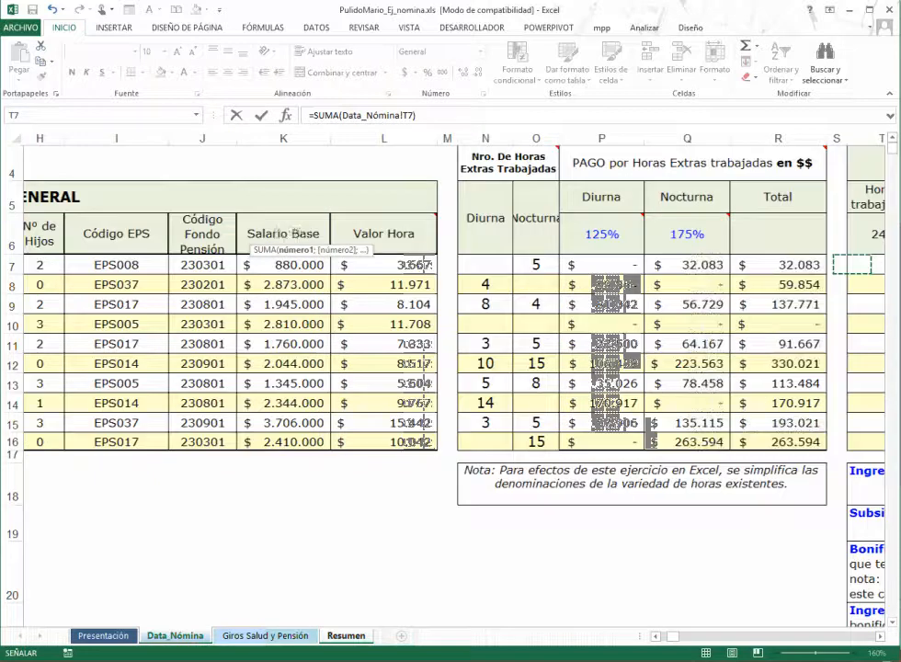
key(Right)
key(Right)
key(Right)
key(Right)
key(Right)
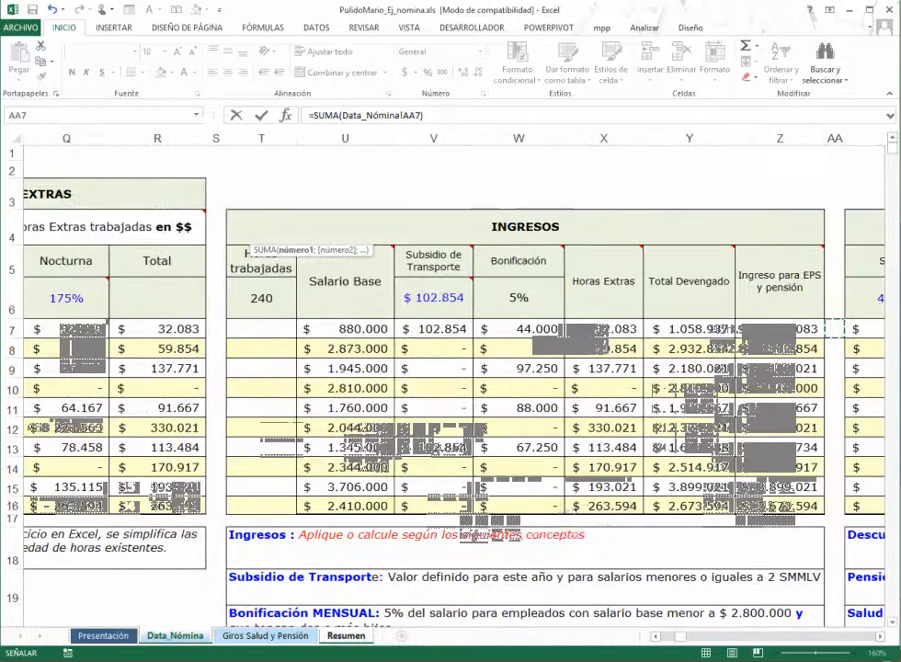
key(Left)
key(Left)
key(shift+Down)
key(shift+Down)
key(shift+Down)
key(shift+Down)
key(shift+Down)
key(shift+Down)
key(shift+Down)
key(shift+Down)
key(shift+Down)
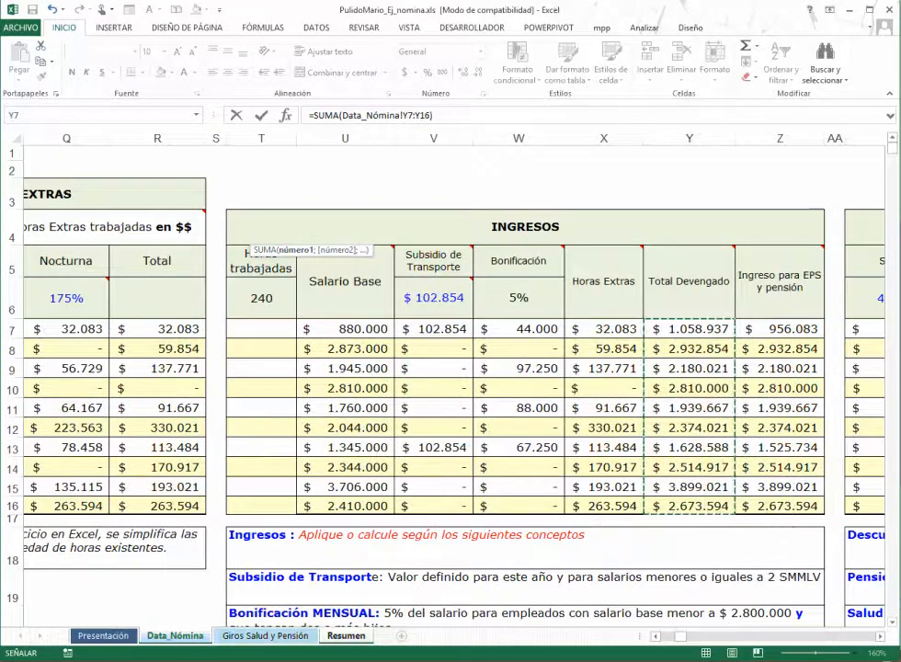
key(Return)
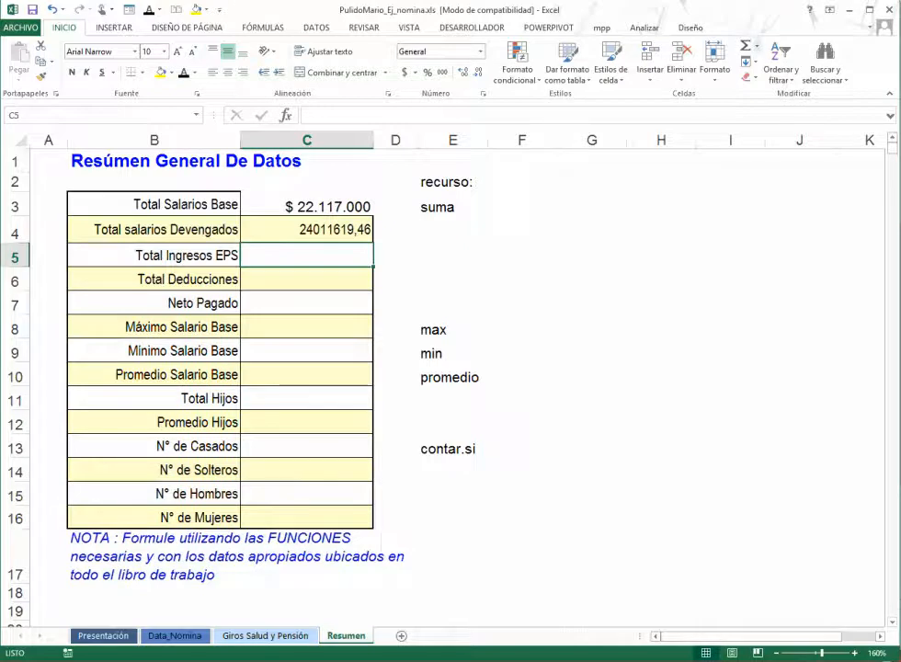
Total the Ingreso para EPS y pensión cells Z7:Z16 of Data_Nómina with SUMA in the Total Ingresos EPS cell C5
click(757, 45)
click(764, 63)
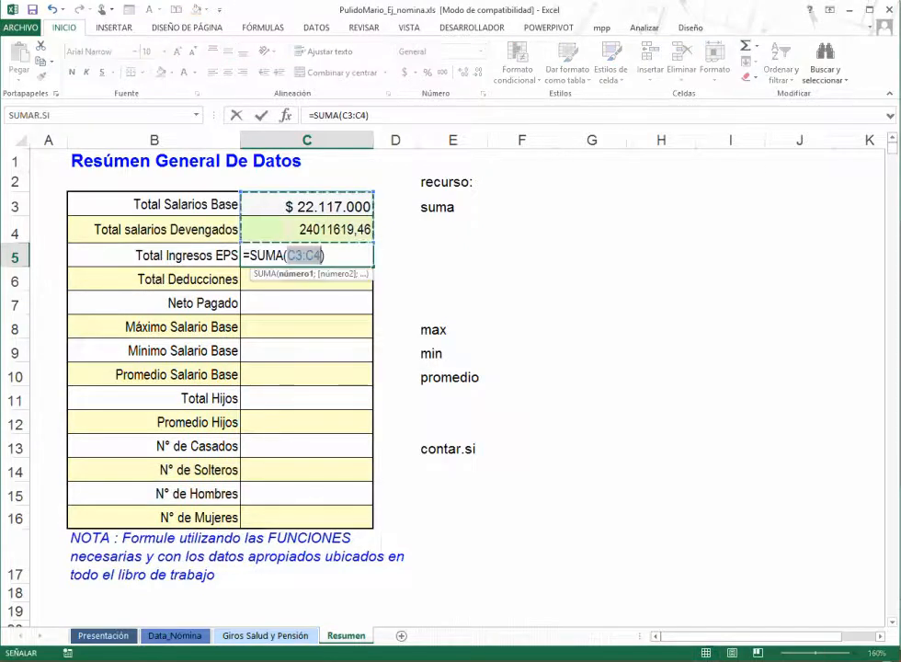
click(175, 636)
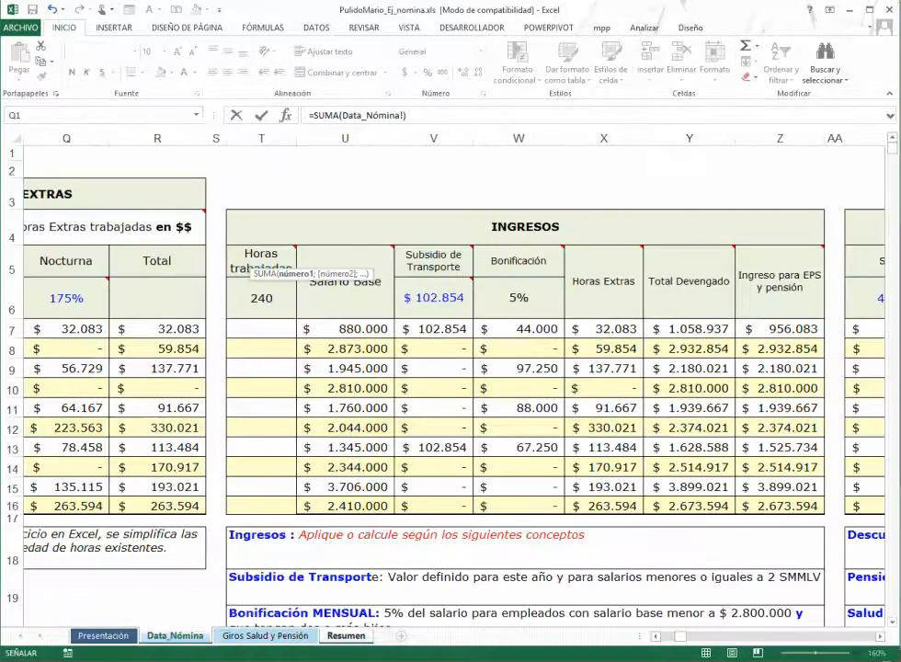
drag(780, 329, 780, 506)
key(Return)
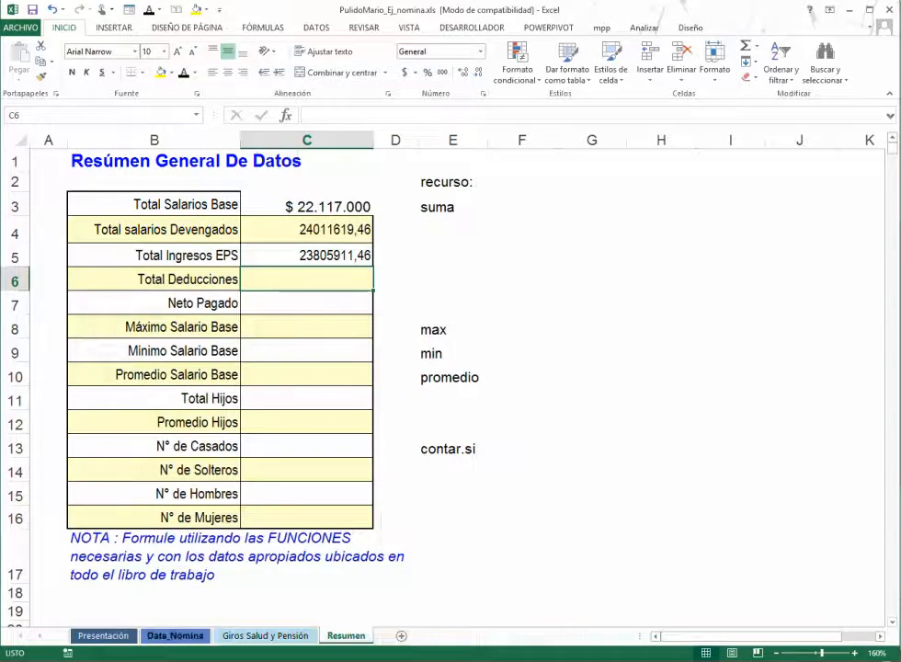
Total the Total Deducciones cells AF7:AF16 of Data_Nómina with SUMA in the Total Deducciones cell C6
click(756, 46)
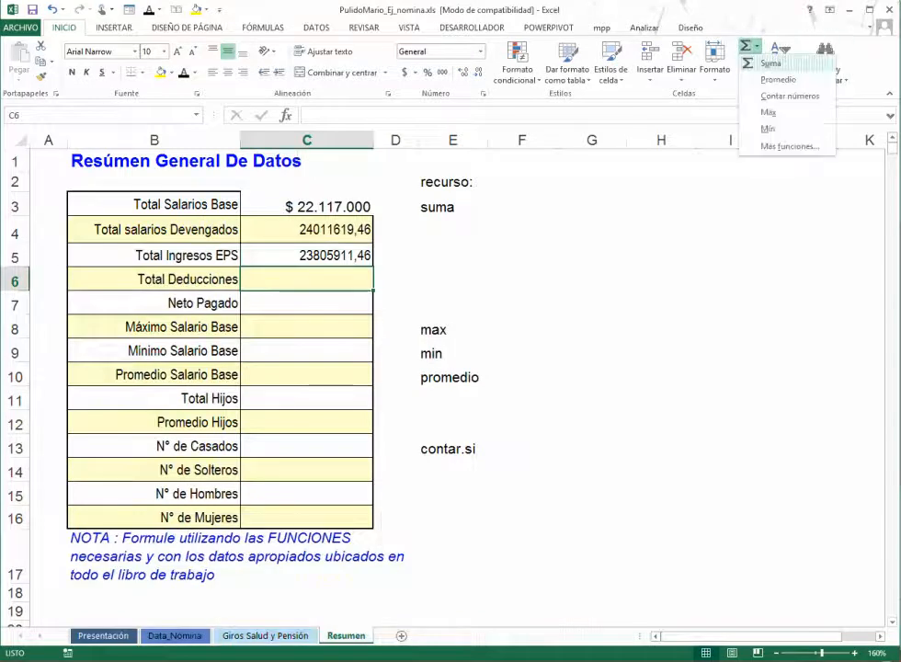
click(770, 63)
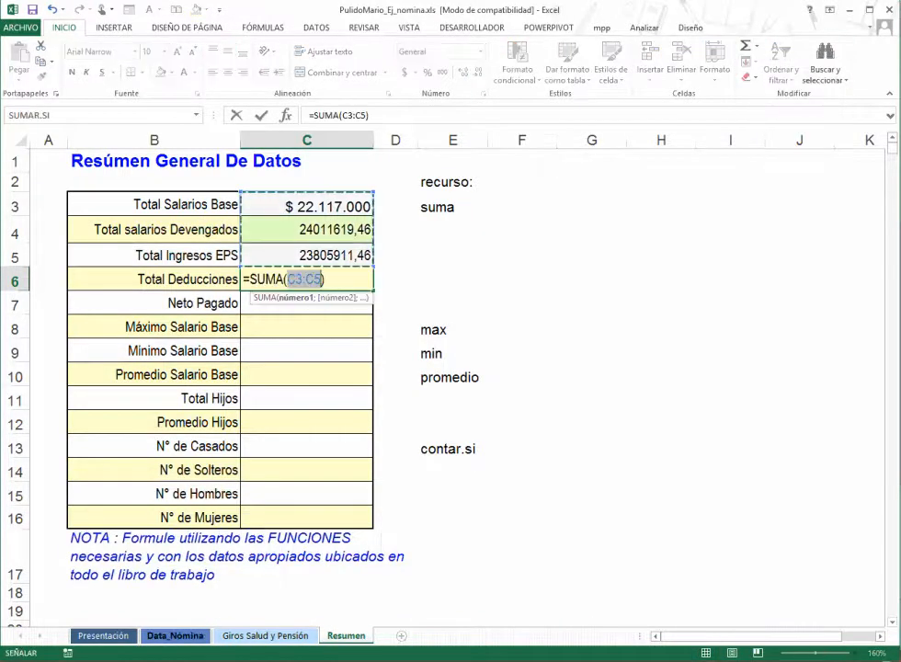
click(174, 635)
key(Right)
key(Right)
key(Right)
key(Right)
key(Right)
key(Right)
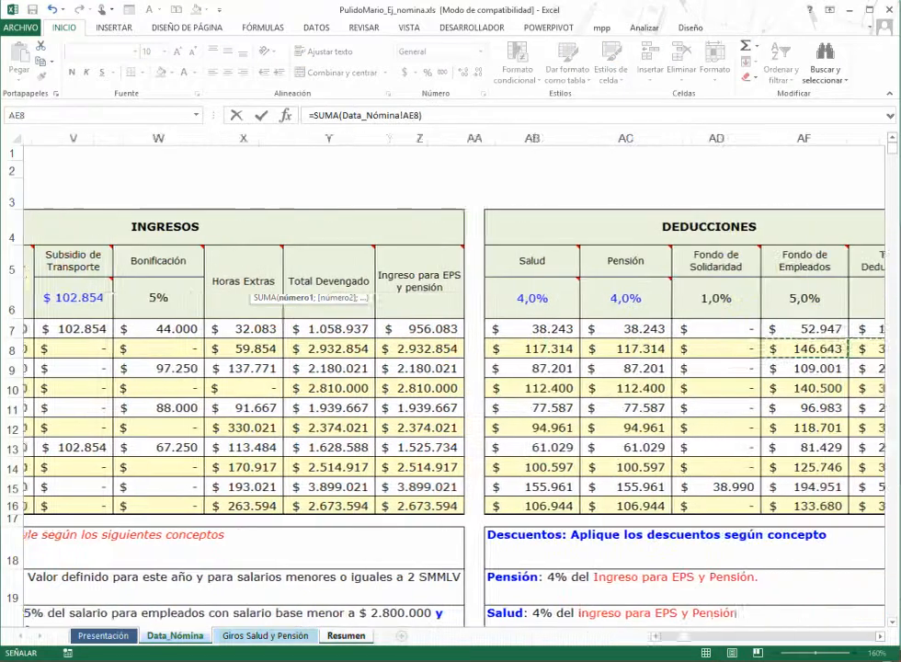
key(Right)
key(Right)
key(Right)
drag(715, 329, 727, 506)
key(Return)
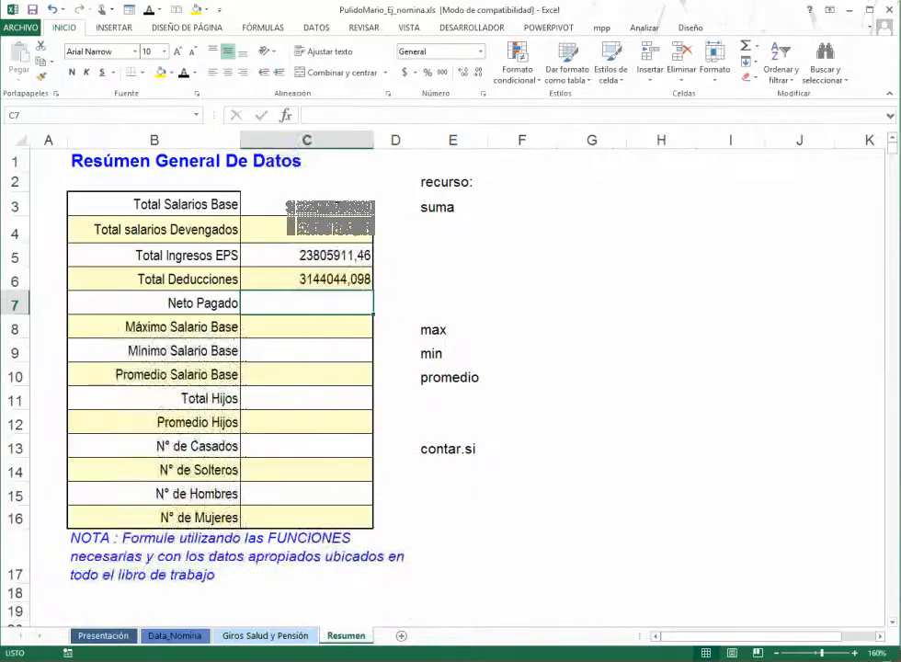
Fill the Neto Pagado cell C7 with a light orange background
click(160, 73)
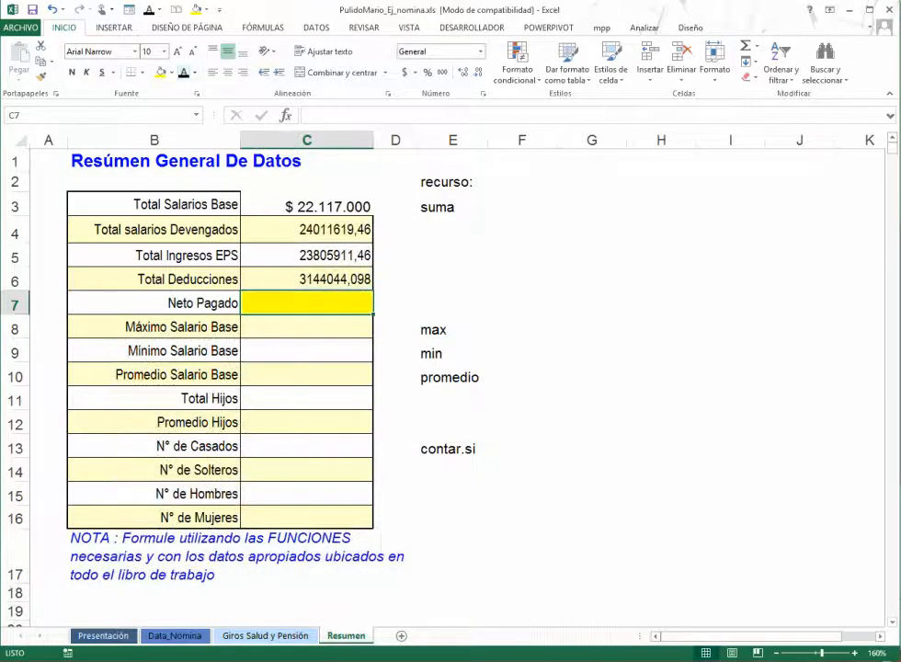
click(171, 72)
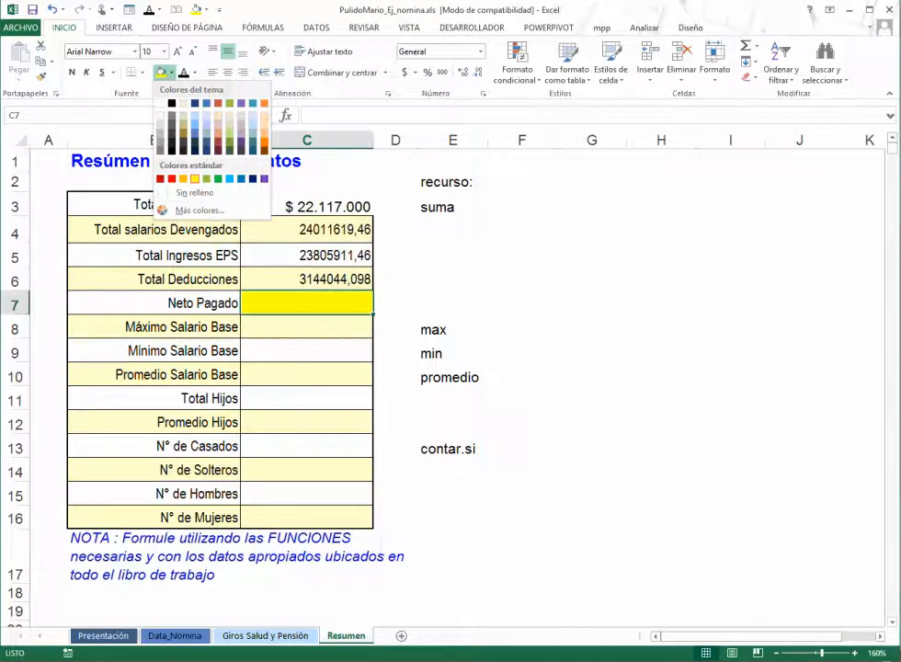
click(264, 117)
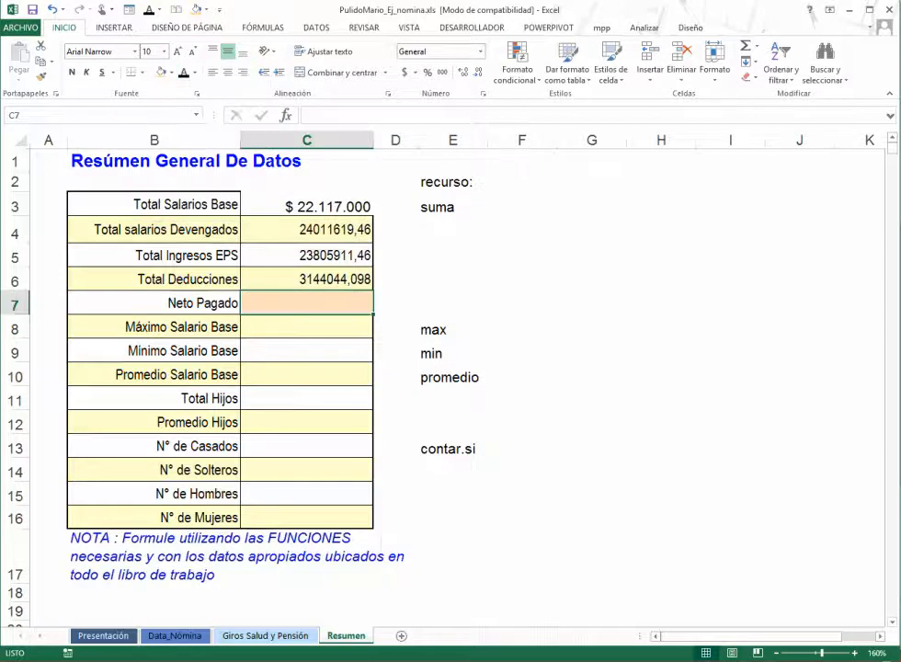
Calculate Neto Pagado in C7 by subtracting Total Deducciones from Total salarios Devengados with the formula =C4-C6
text(=)
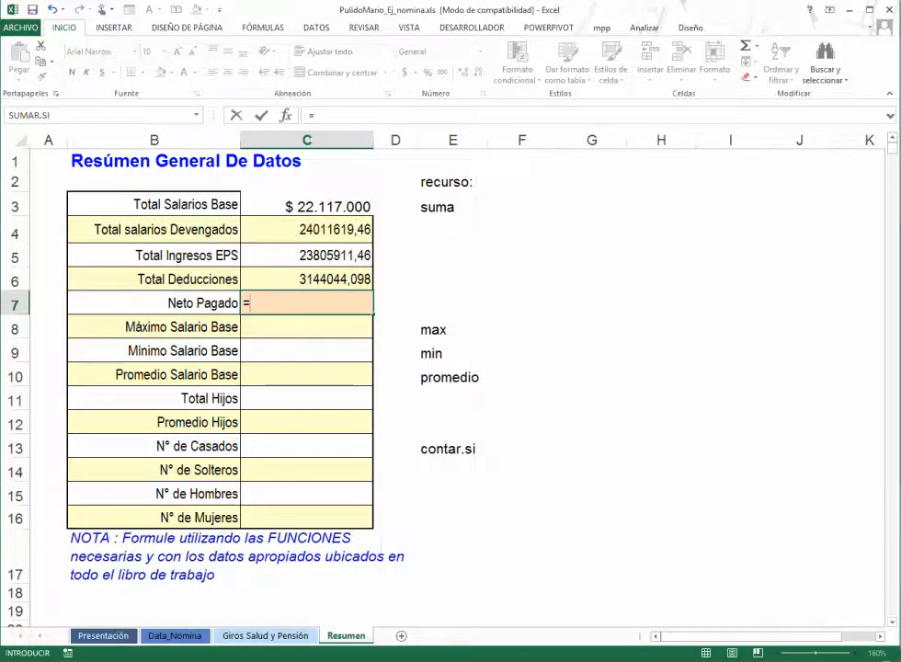
click(307, 230)
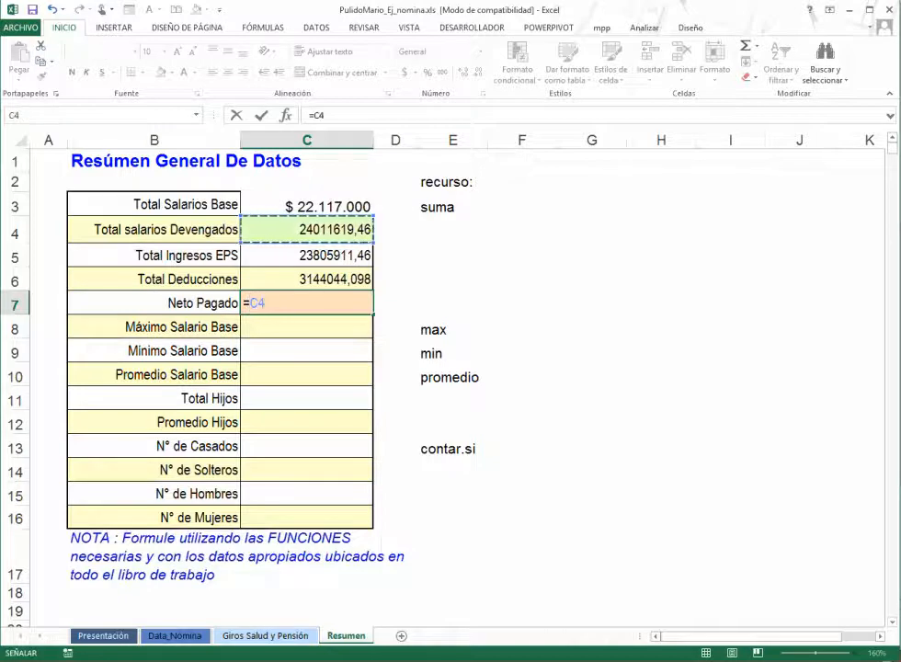
text(-)
click(307, 279)
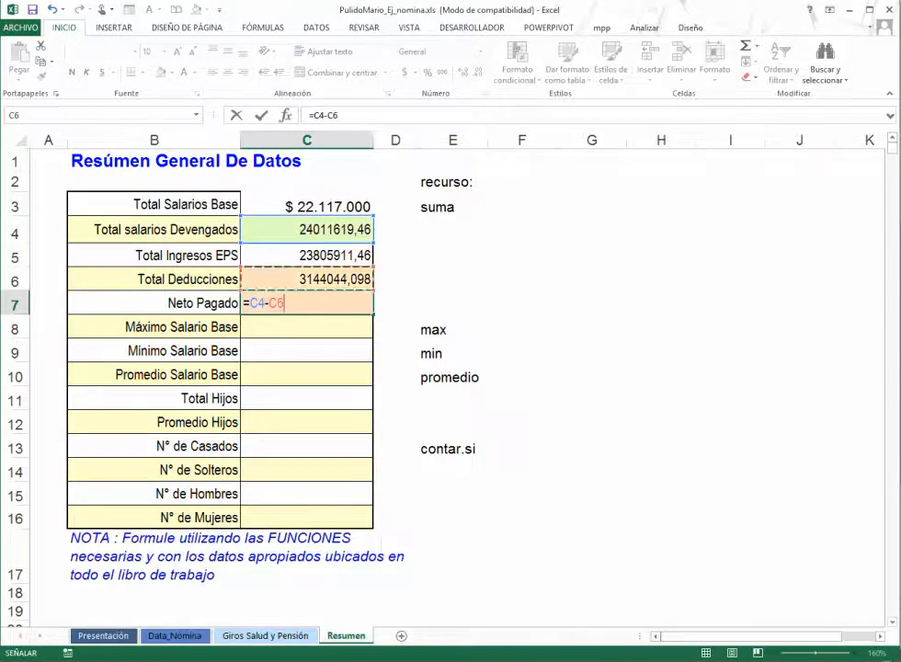
key(Return)
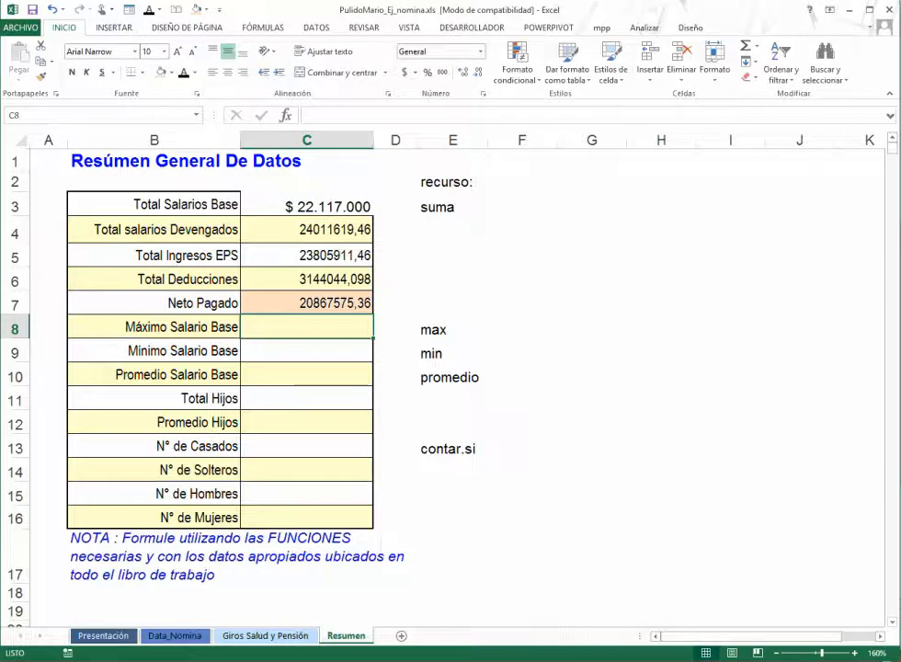
click(307, 303)
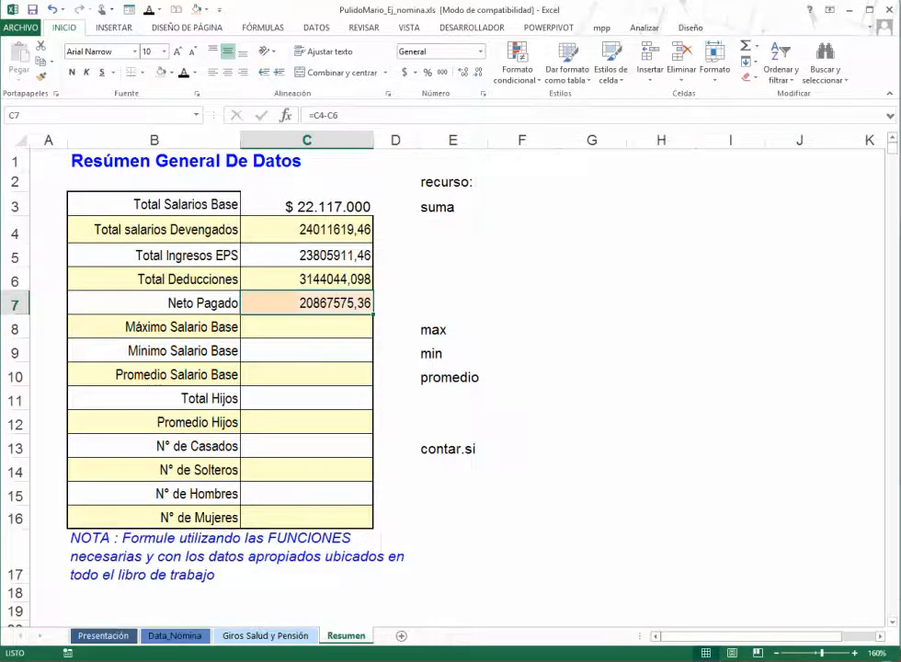
Find the highest Salario Base in K7:K16 of Data_Nómina with MAX in the Máximo Salario Base cell C8 and review the formula
click(307, 327)
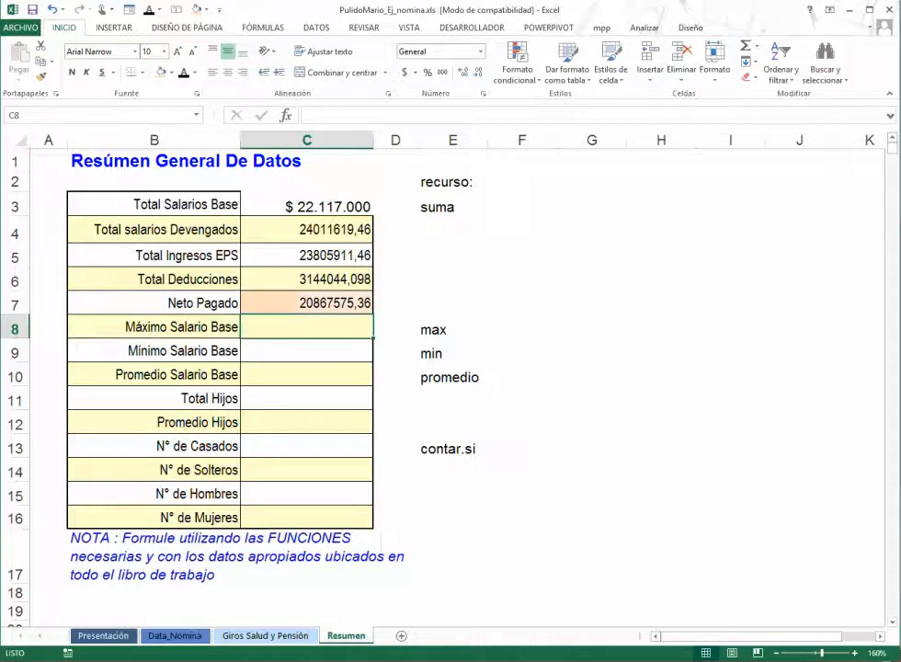
click(757, 45)
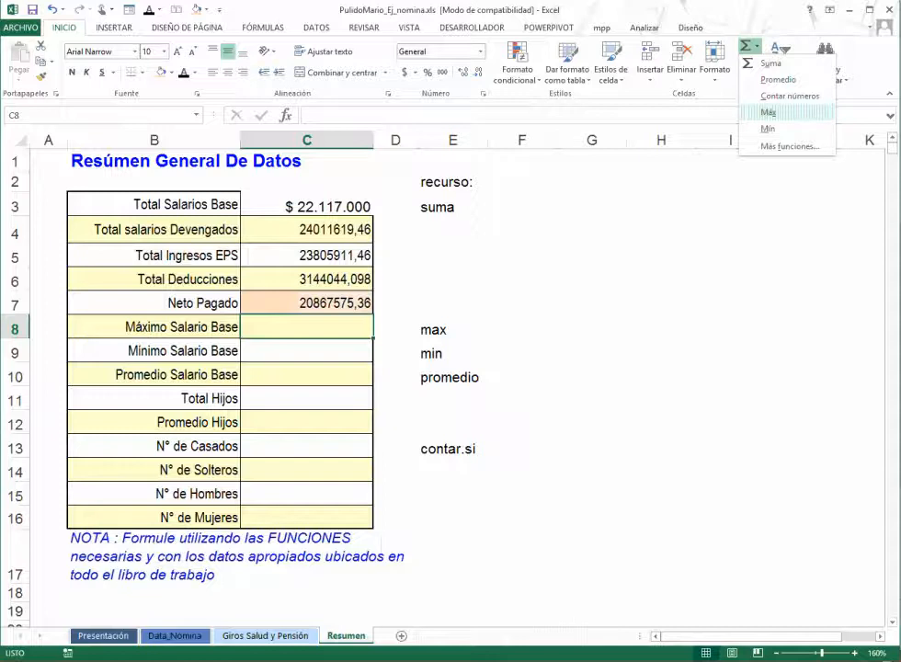
key(Return)
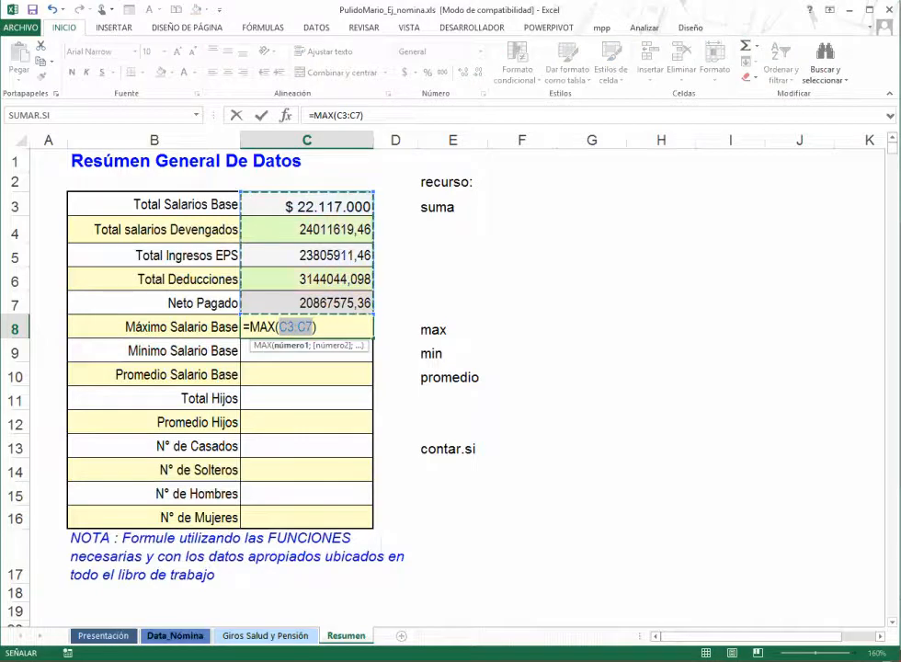
click(175, 635)
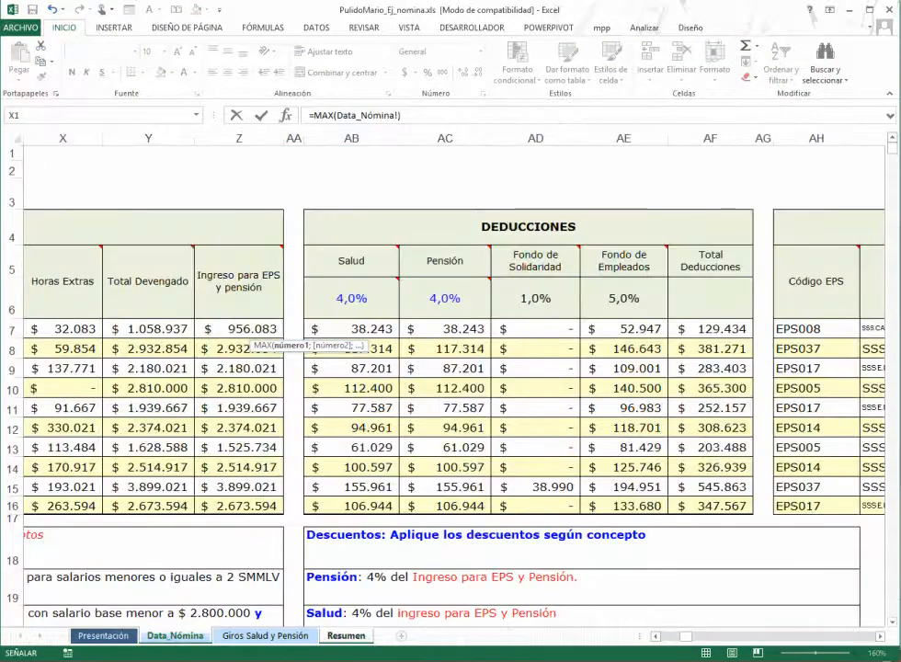
key(Left)
key(Left)
key(Left)
key(Left)
key(Left)
key(Left)
key(Left)
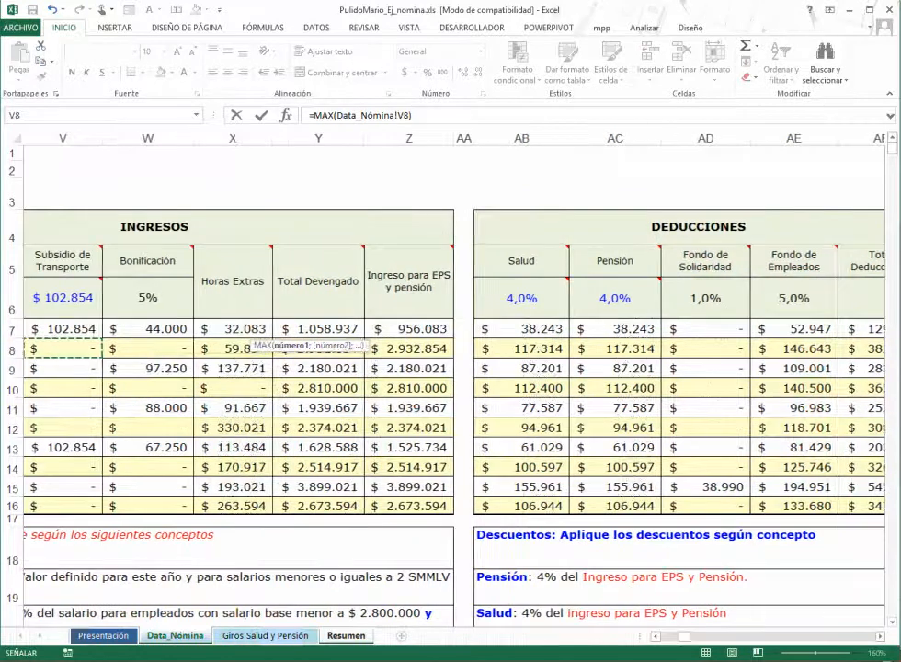
key(Left)
key(Left)
key(Left)
key(Left)
key(Left)
key(Left)
key(Left)
key(Left)
key(Left)
key(Left)
key(Left)
key(Left)
key(Left)
key(Left)
key(Left)
key(Left)
key(Left)
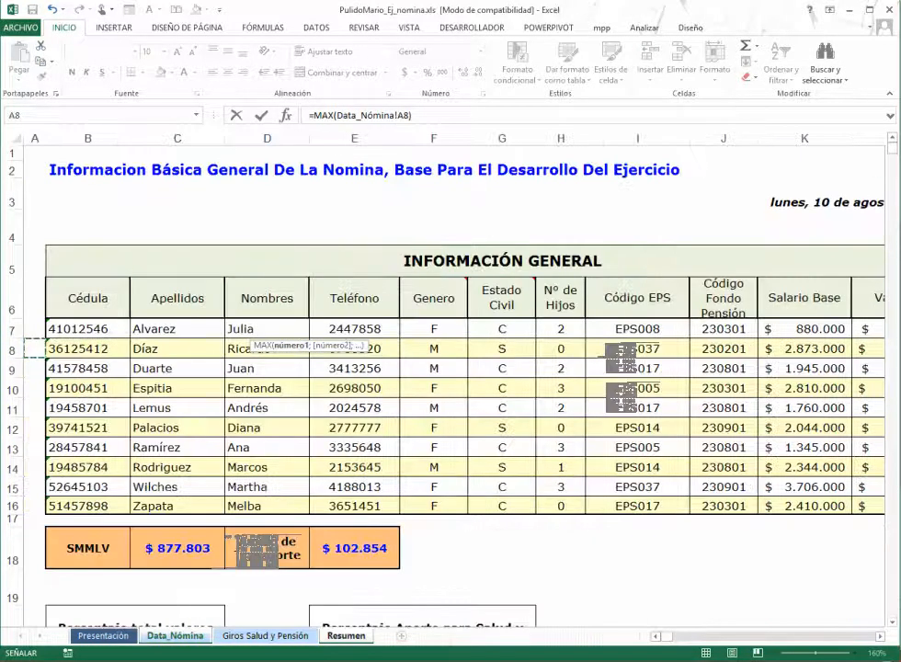
drag(804, 330, 804, 506)
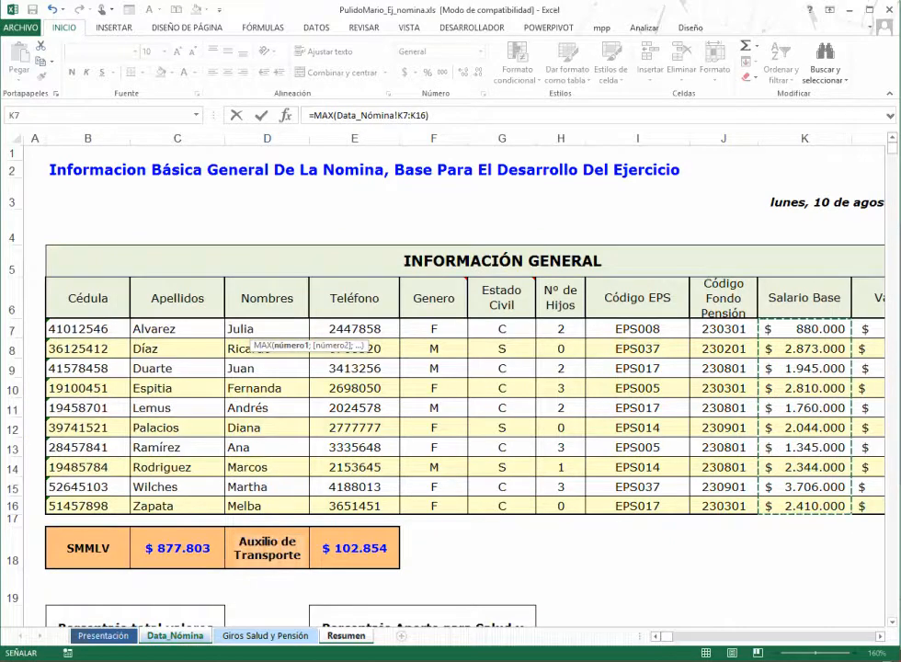
key(Return)
key(Up)
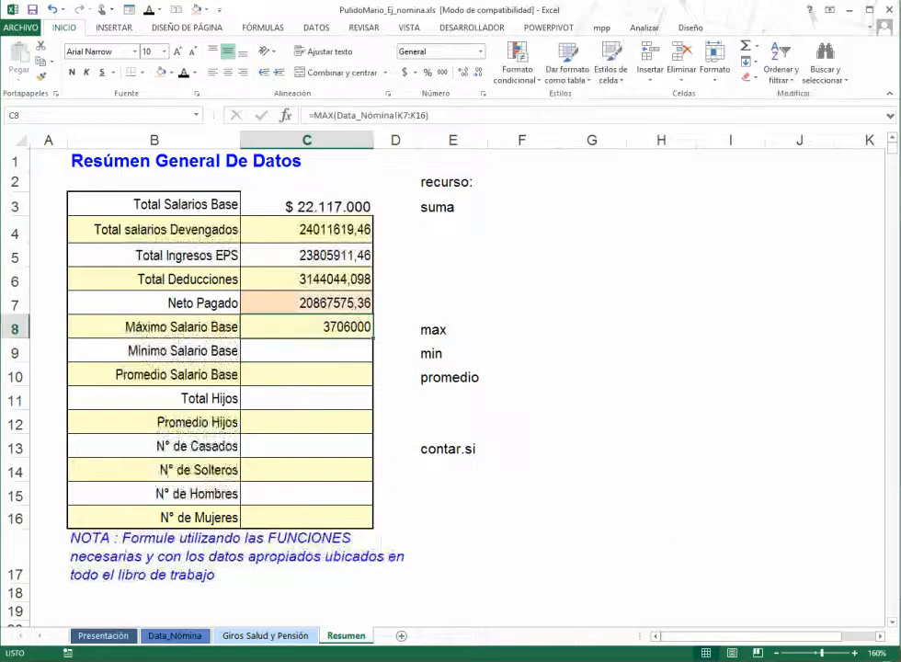
key(F2)
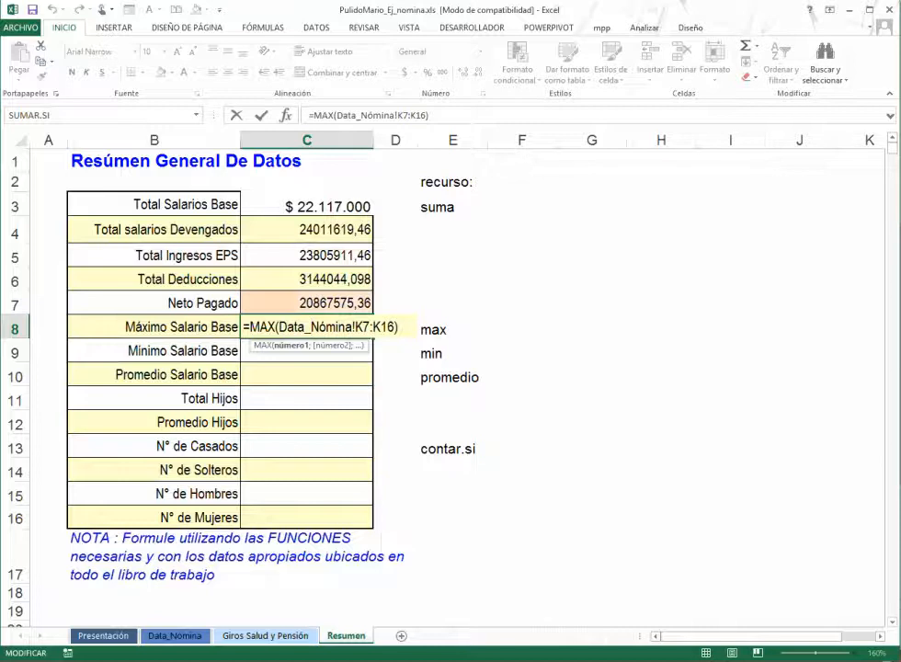
key(Return)
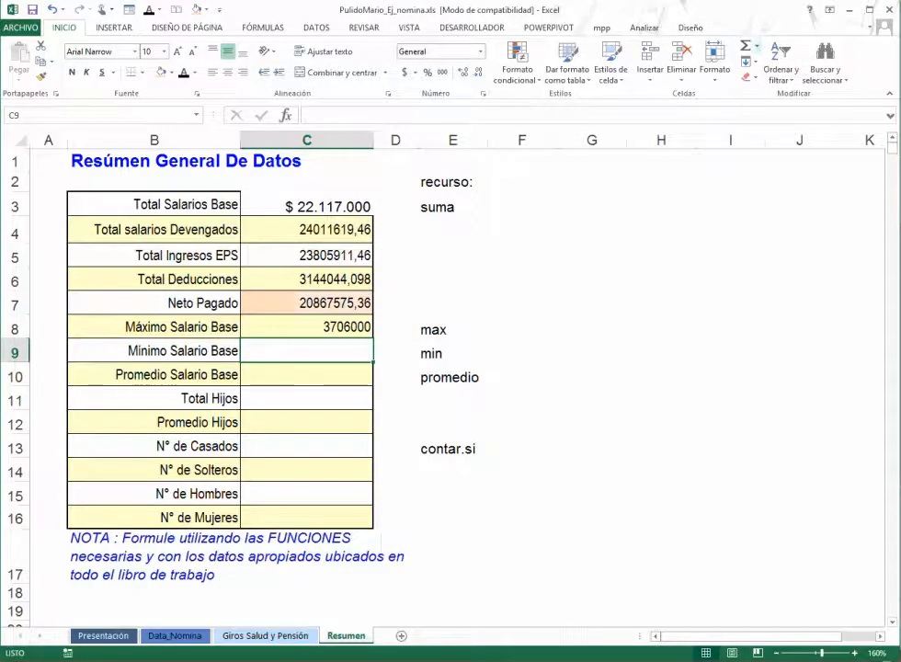
click(757, 46)
click(306, 374)
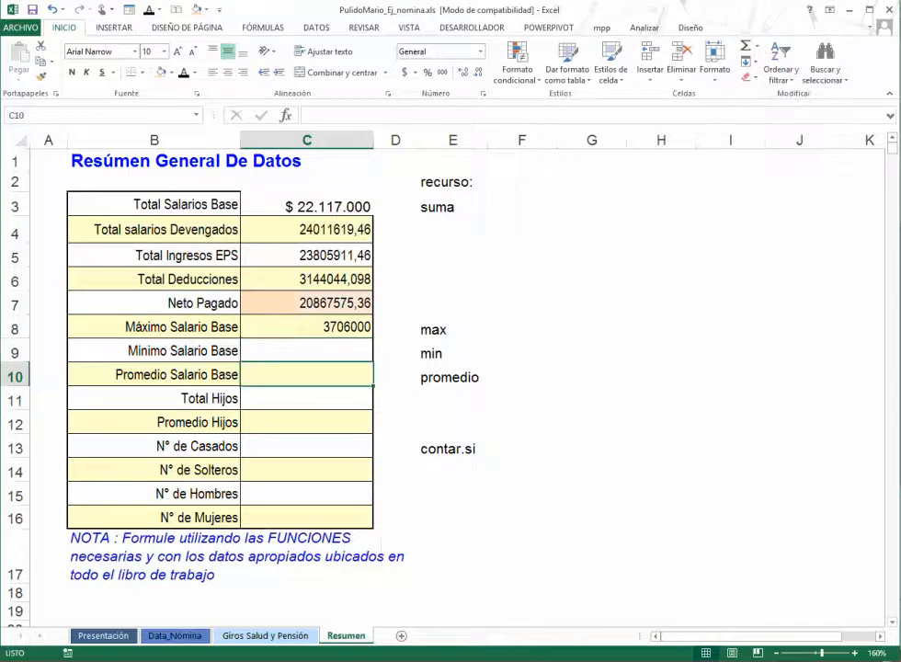
Make the range absolute as $K$7:$K$16 in the MAX formula of C8 and copy the formula down to C10
click(306, 327)
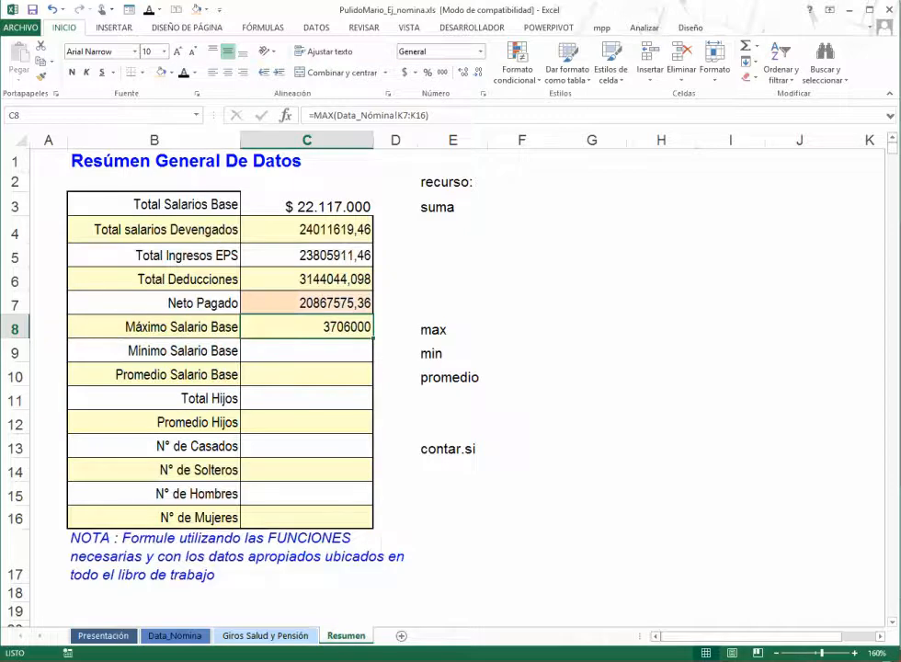
double_click(348, 326)
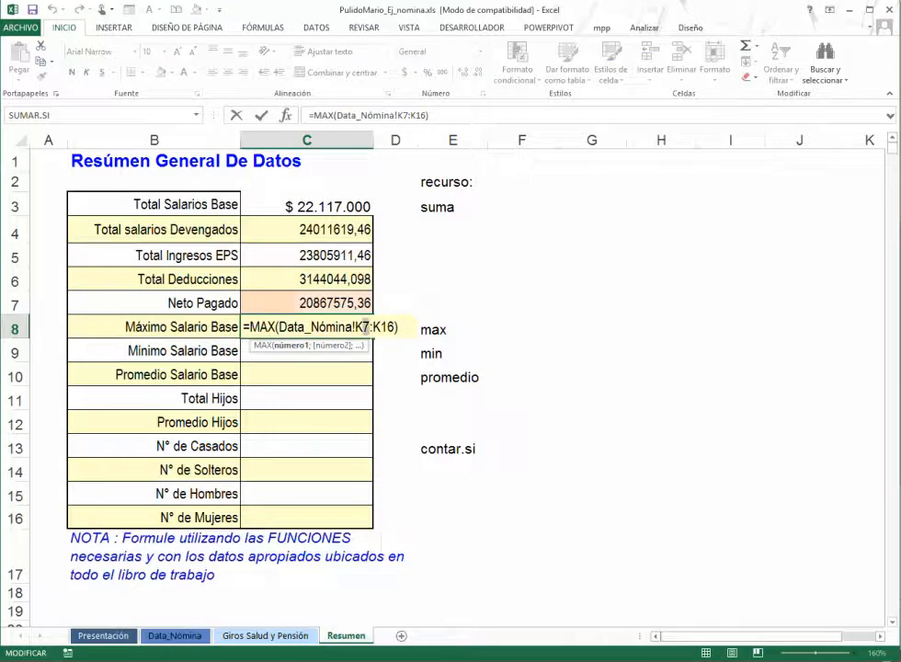
drag(360, 326, 390, 326)
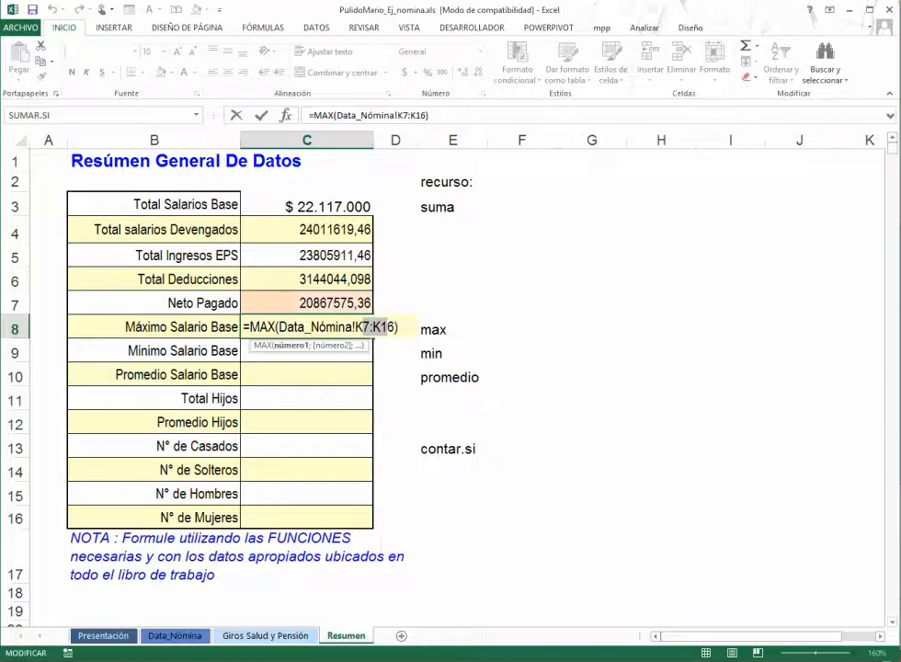
key(F4)
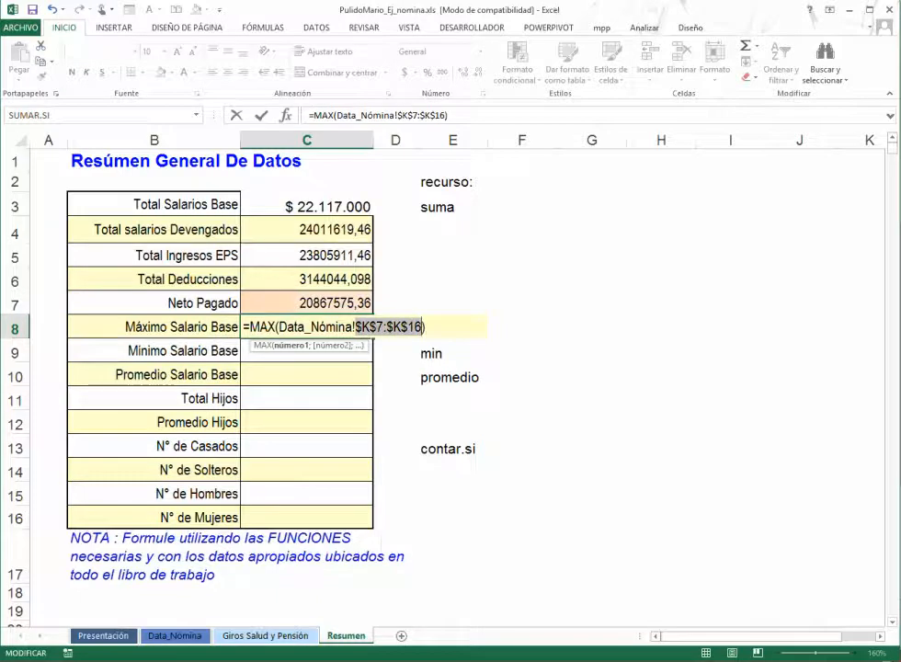
key(Return)
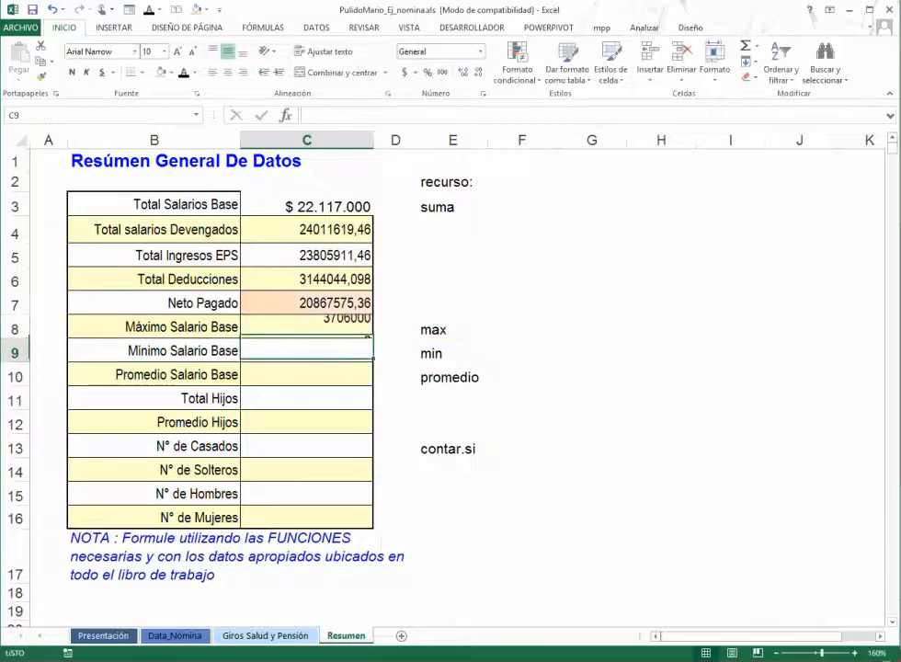
key(Up)
drag(372, 339, 372, 381)
Change the function in the Mínimo Salario Base cell C9 to MIN, keeping the range Data_Nómina!$K$7:$K$16
double_click(319, 352)
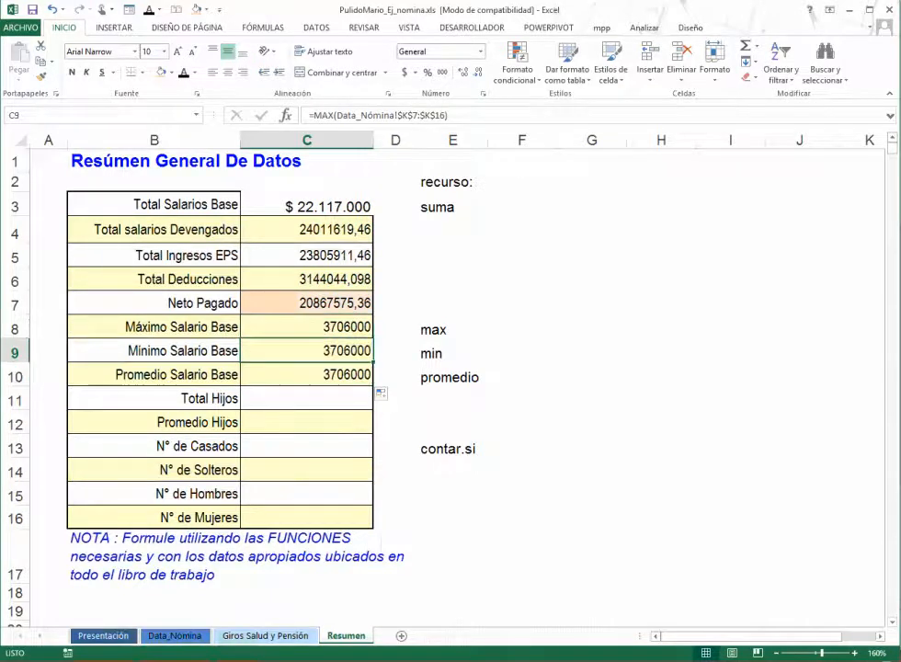
click(251, 350)
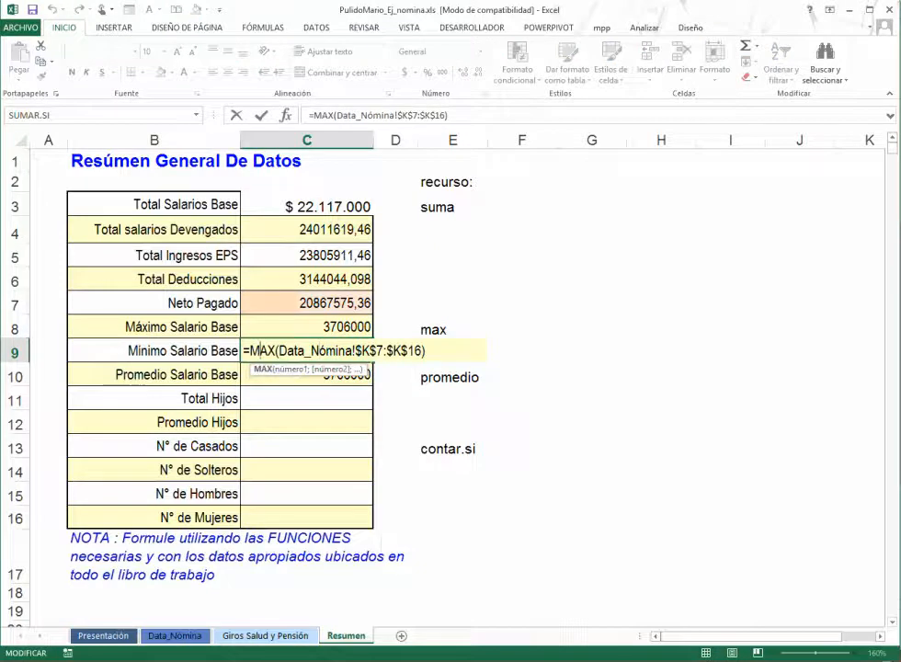
text(in)
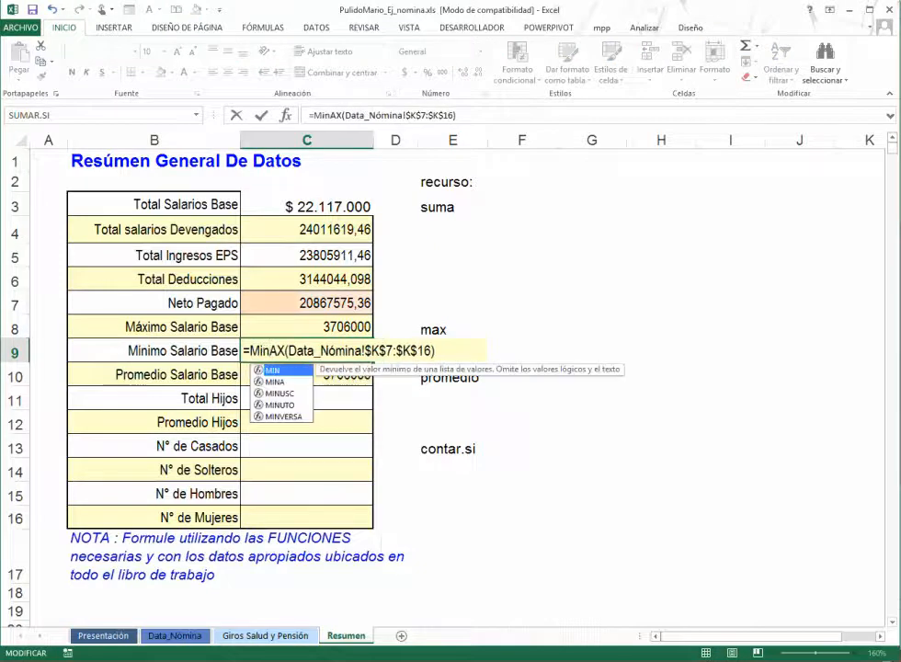
key(Delete)
key(Delete)
key(ctrl+Return)
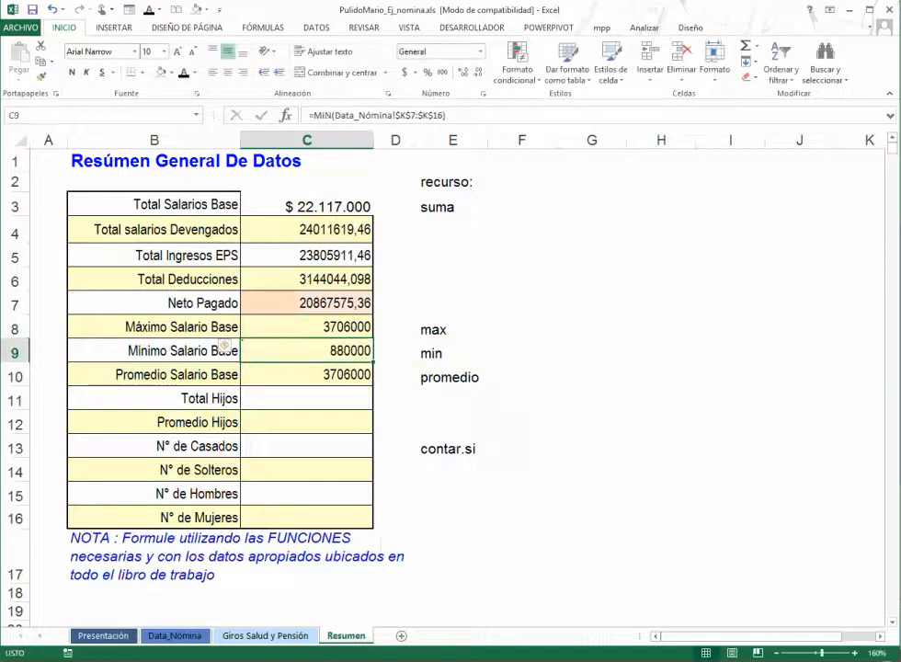
Change the function in the Promedio Salario Base cell C10 to PROMEDIO, keeping the range Data_Nómina!$K$7:$K$16
key(Down)
key(F2)
key(Left)
key(Left)
key(Left)
key(Left)
key(Left)
key(Left)
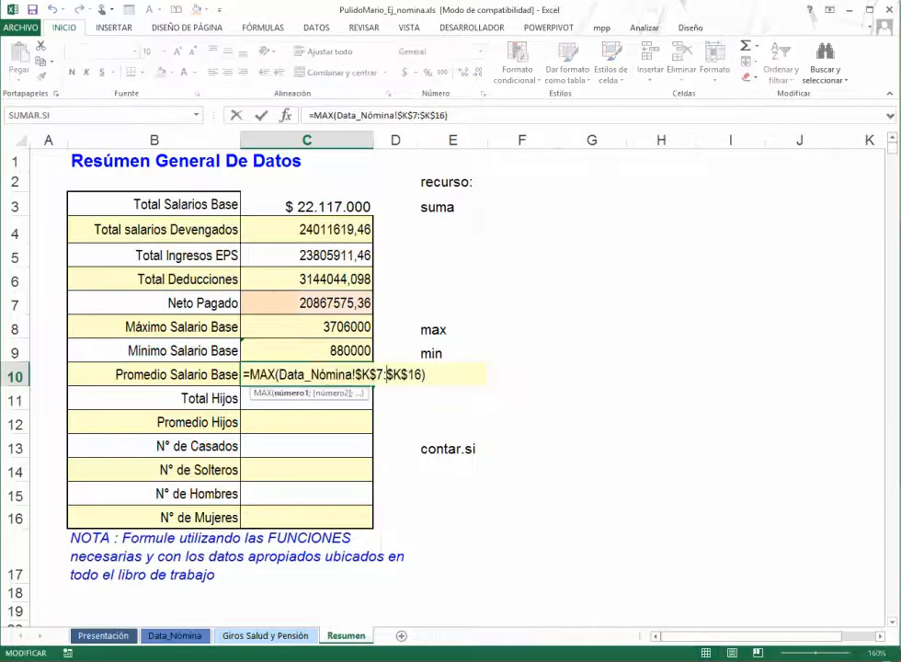
key(ctrl+Left)
key(ctrl+Left)
key(Left)
key(BackSpace)
key(BackSpace)
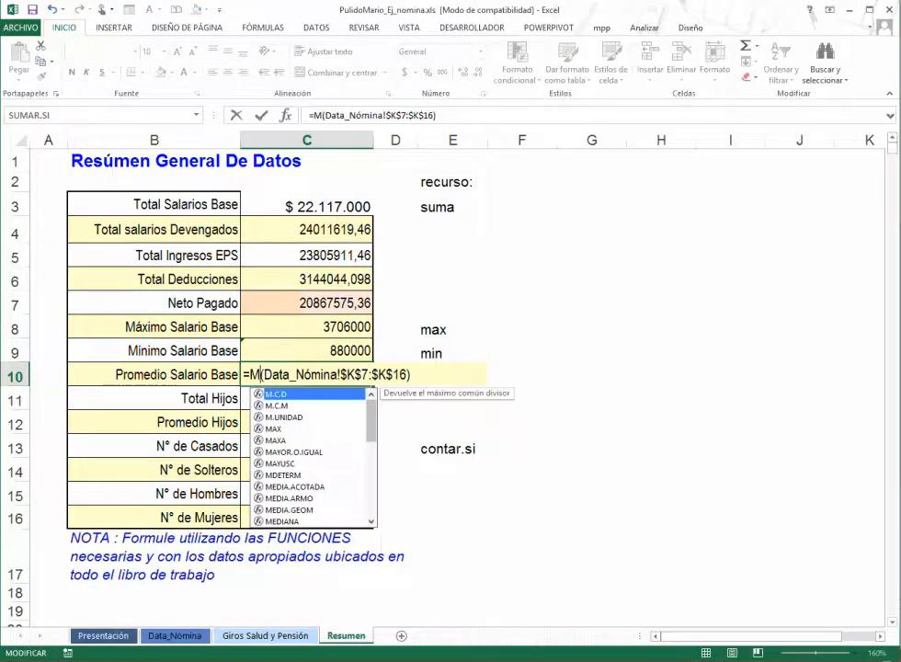
key(BackSpace)
text(prome)
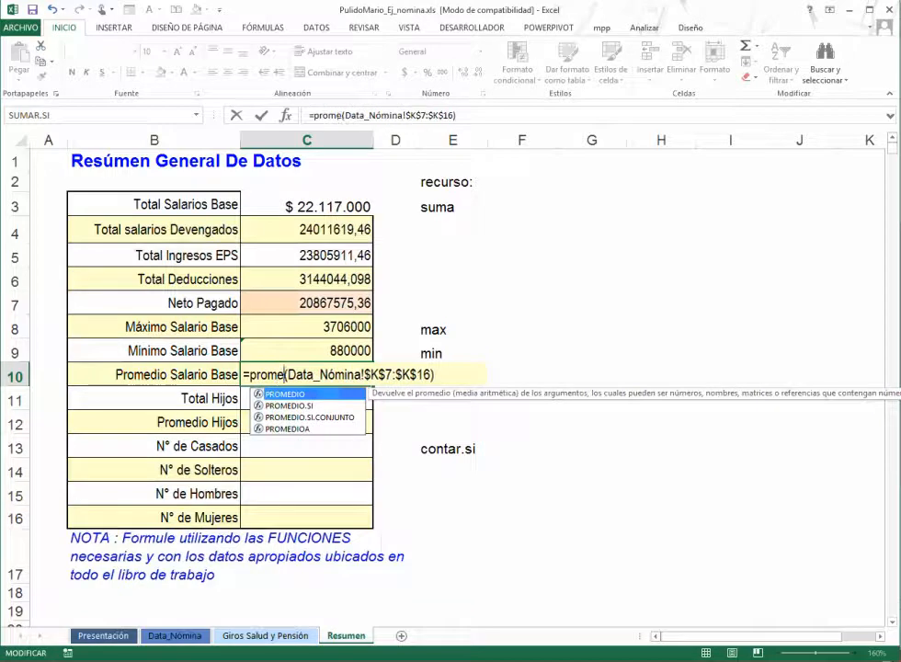
text(dio)
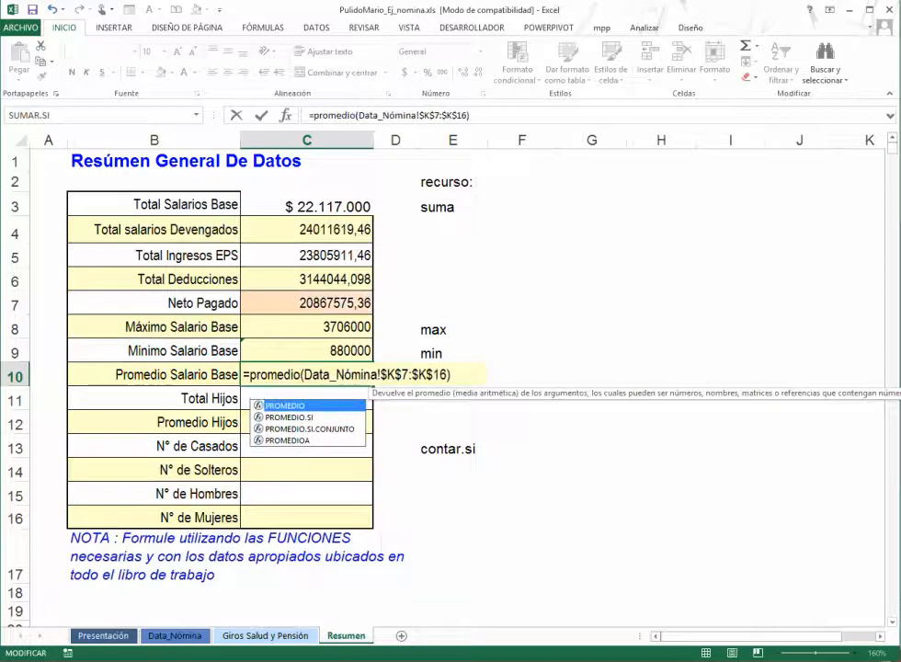
key(Return)
key(Up)
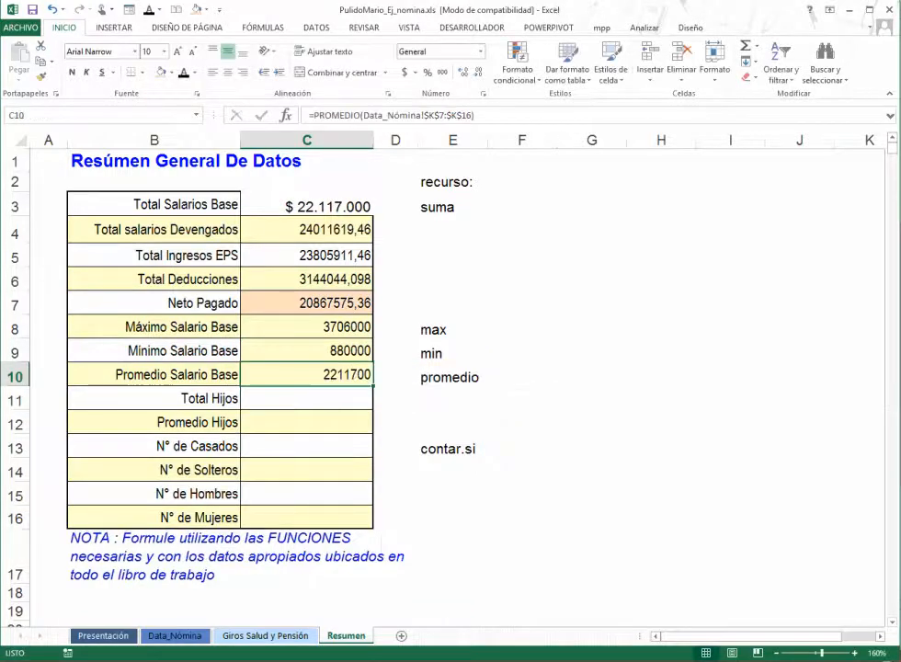
Copy the currency format of cells E5:E6 on the Giros Salud y Pensión sheet onto C3:C10 of Resumen
key(ctrl+Page_Up)
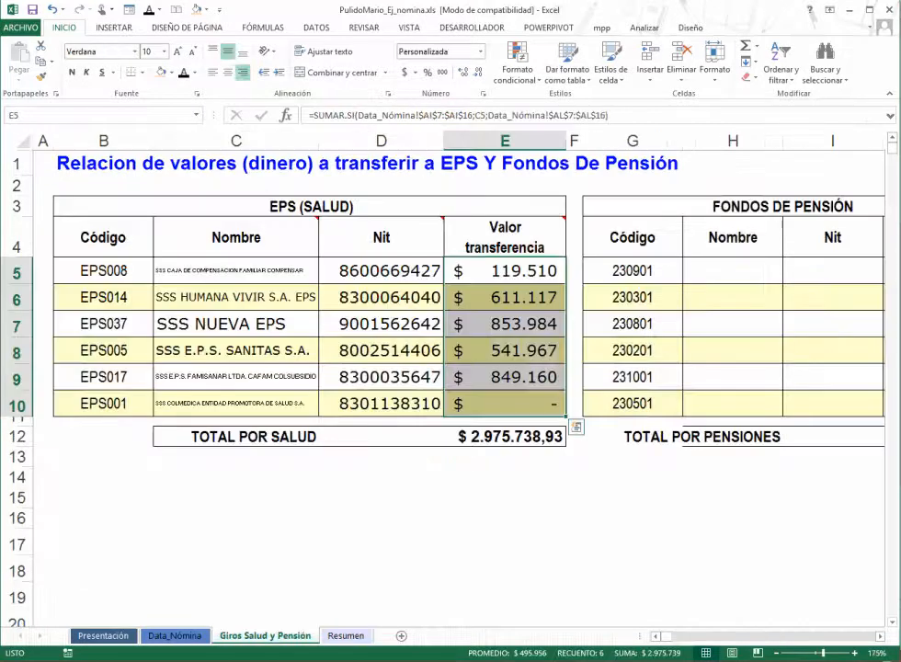
drag(505, 271, 505, 298)
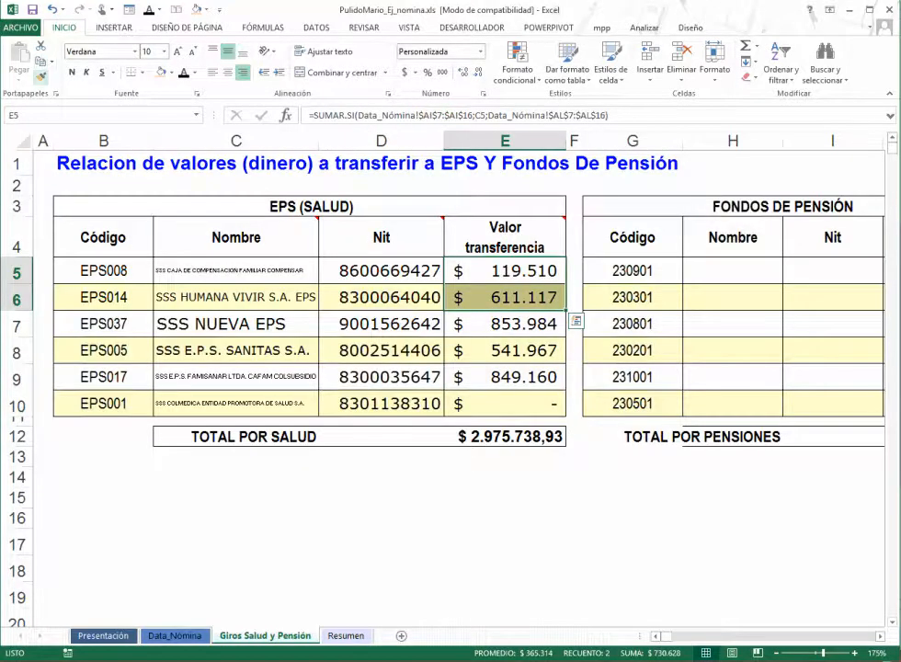
click(41, 77)
key(ctrl+Page_Down)
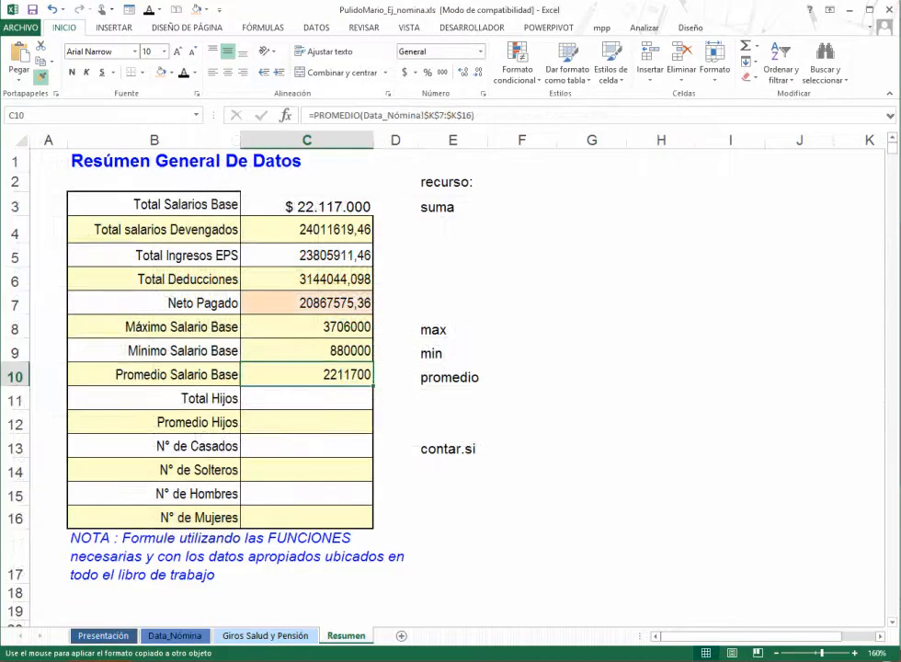
drag(308, 204, 308, 374)
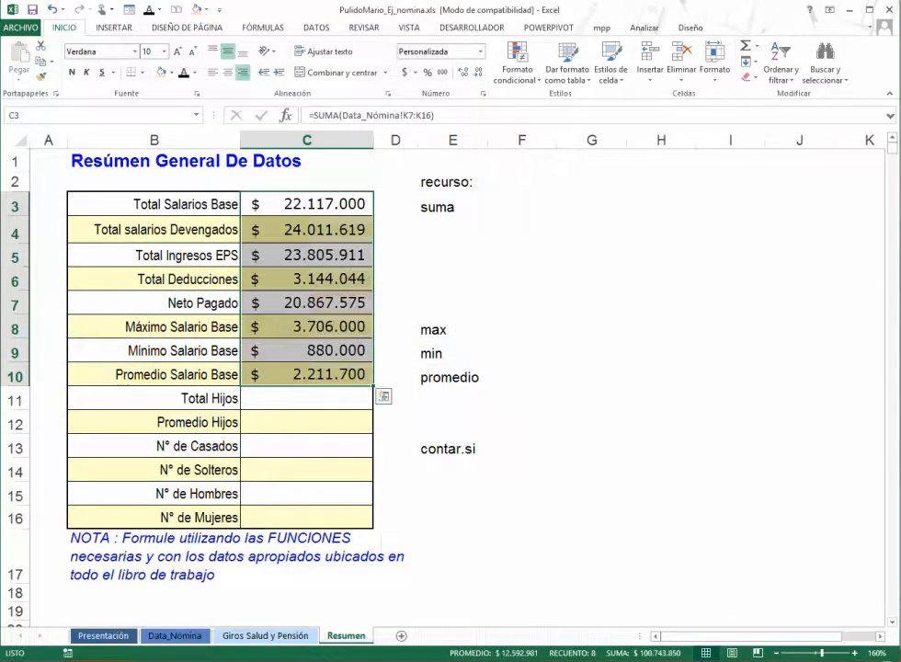
Total the Nº de Hijos cells H7:H16 of Data_Nómina with SUMA in the Total Hijos cell C11
click(307, 399)
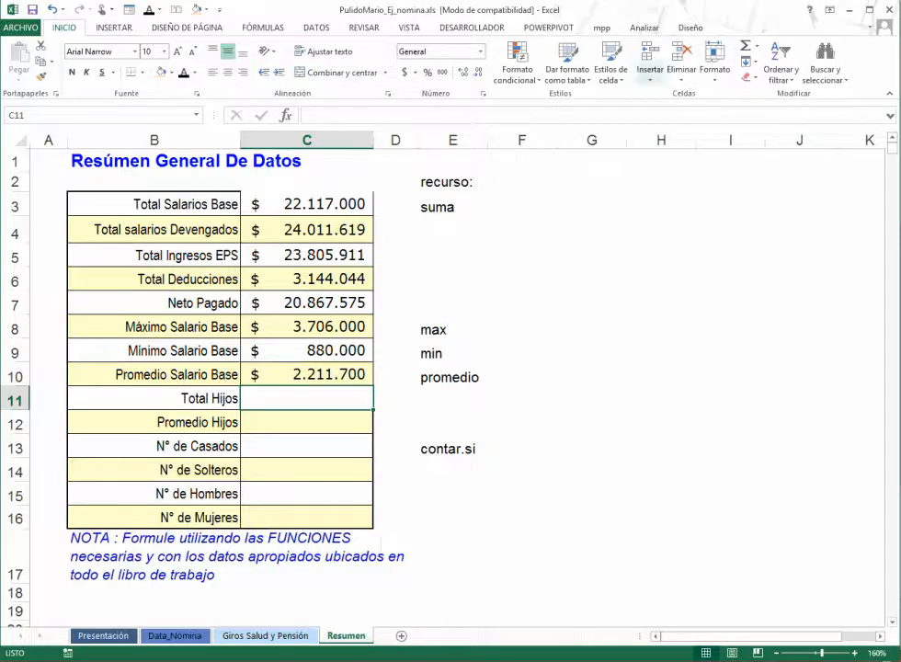
click(755, 45)
click(771, 63)
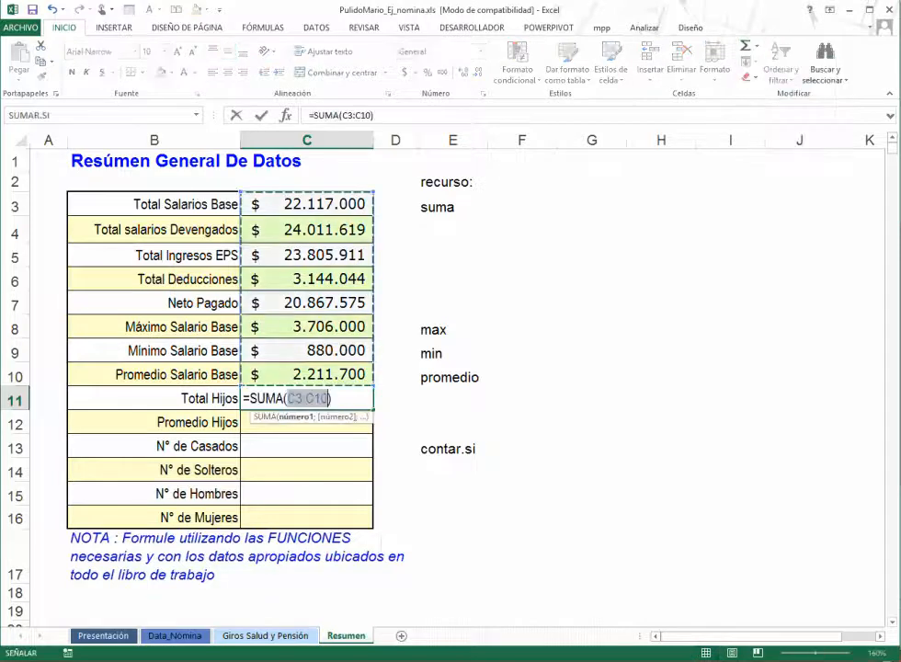
click(174, 635)
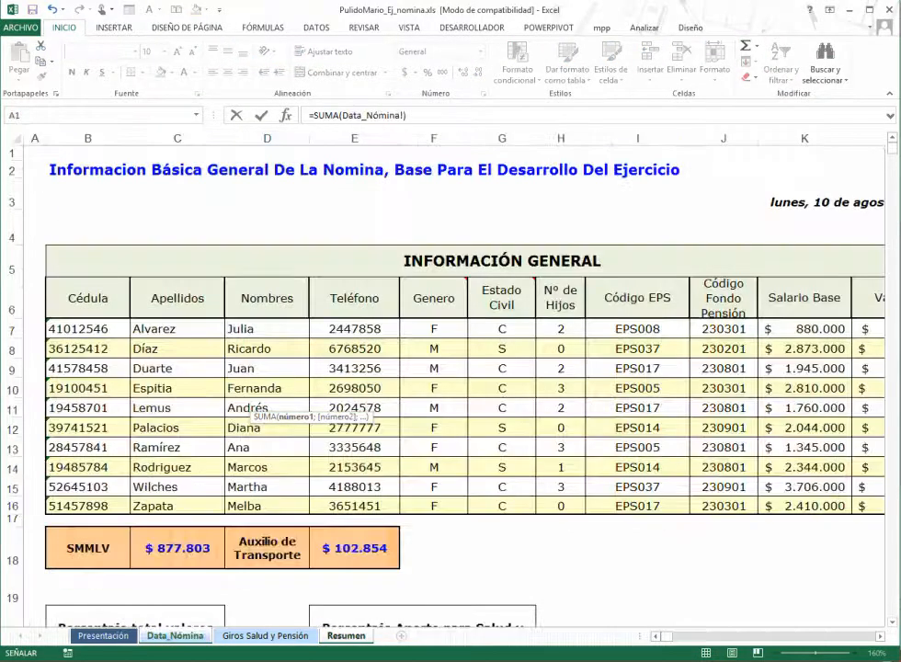
drag(560, 328, 560, 506)
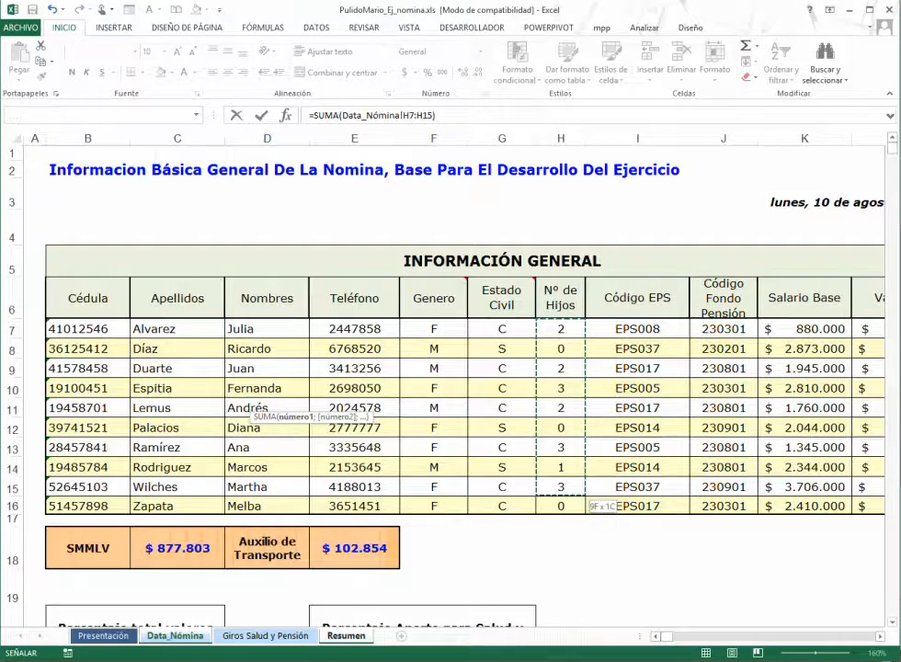
key(Return)
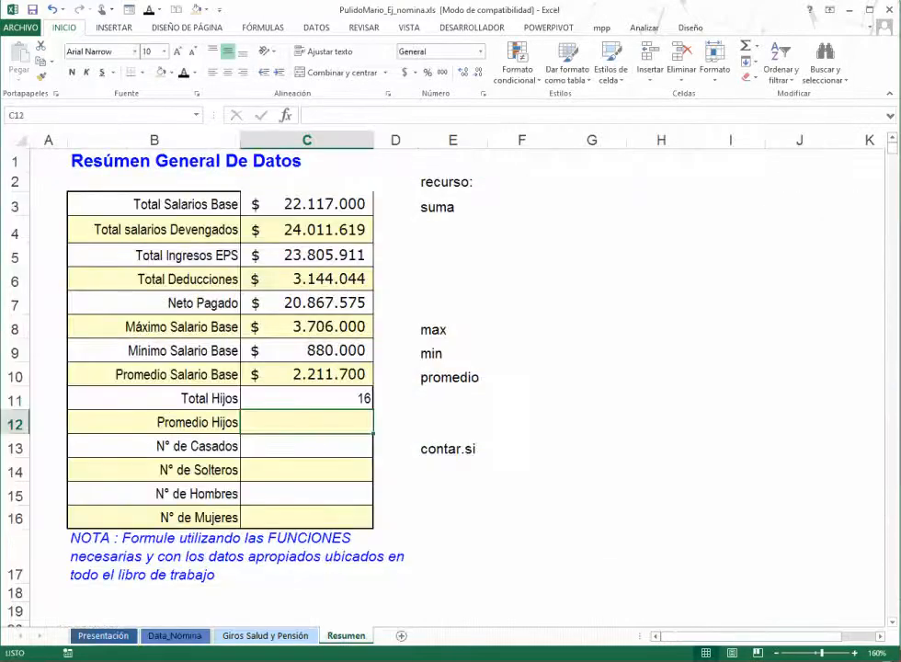
click(307, 398)
double_click(371, 398)
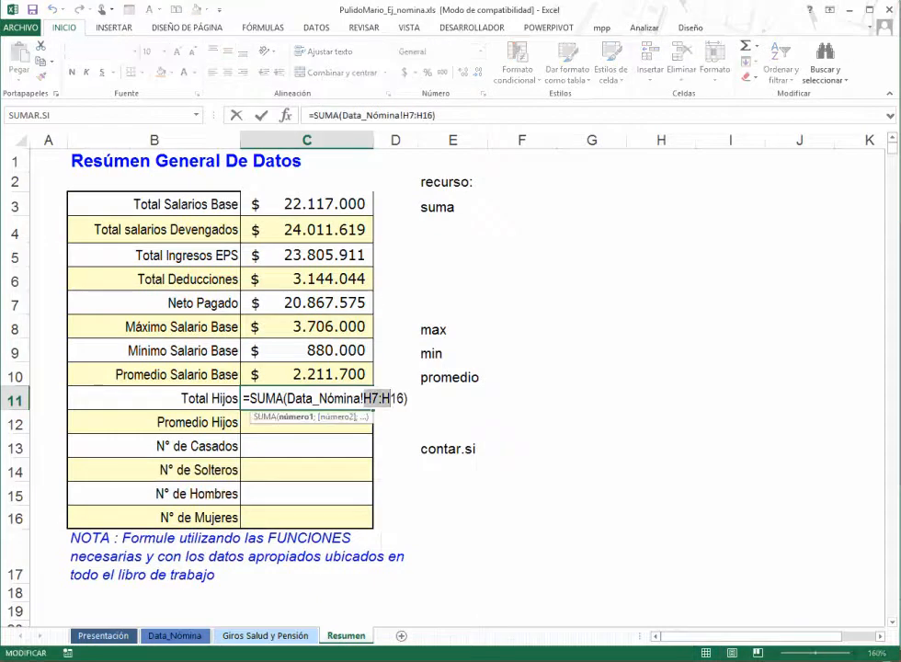
key(Escape)
Average the Nº de Hijos cells H7:H16 of Data_Nómina with PROMEDIO in the Promedio Hijos cell C12
key(Down)
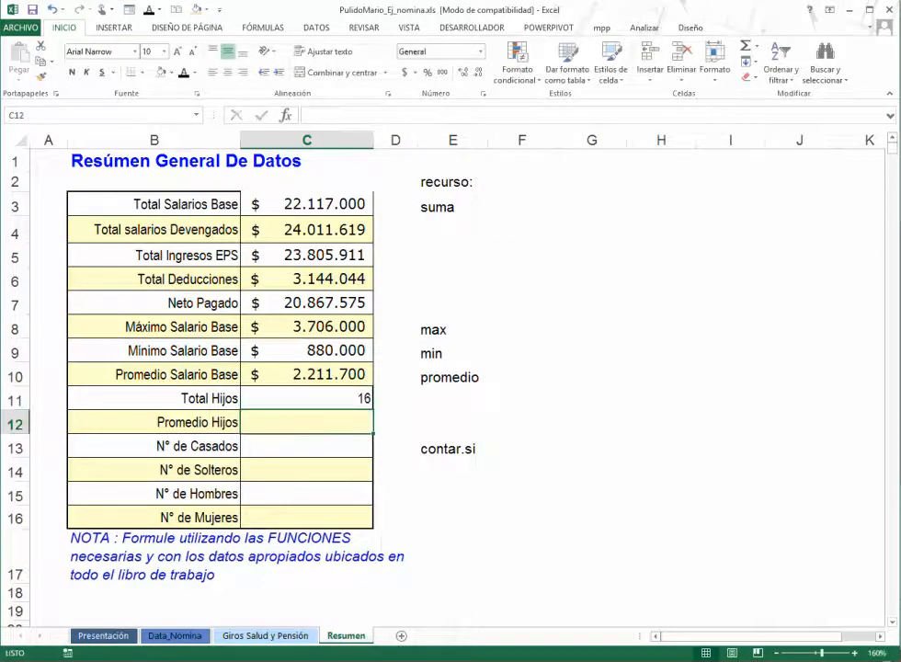
click(756, 44)
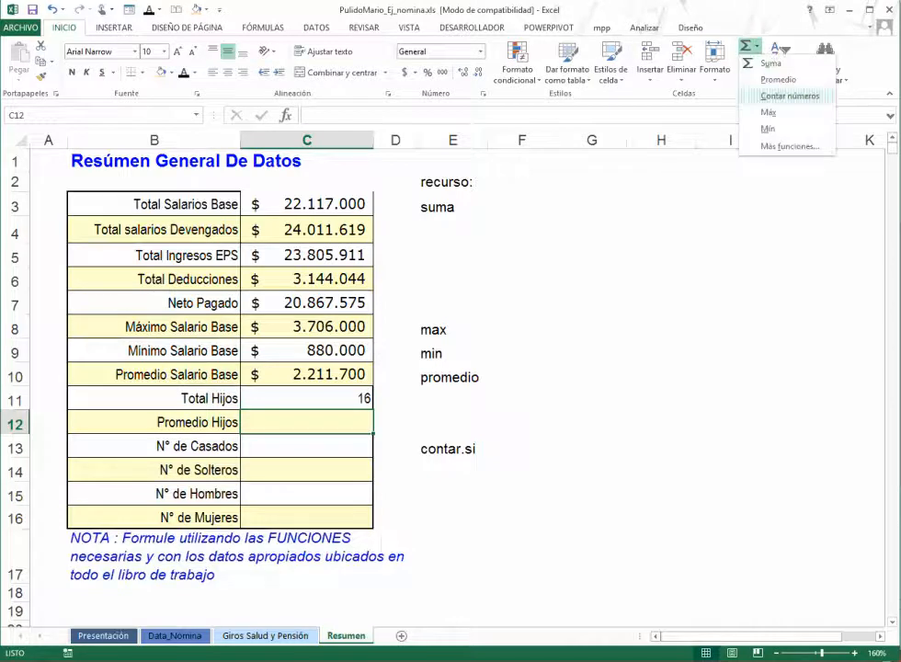
click(774, 78)
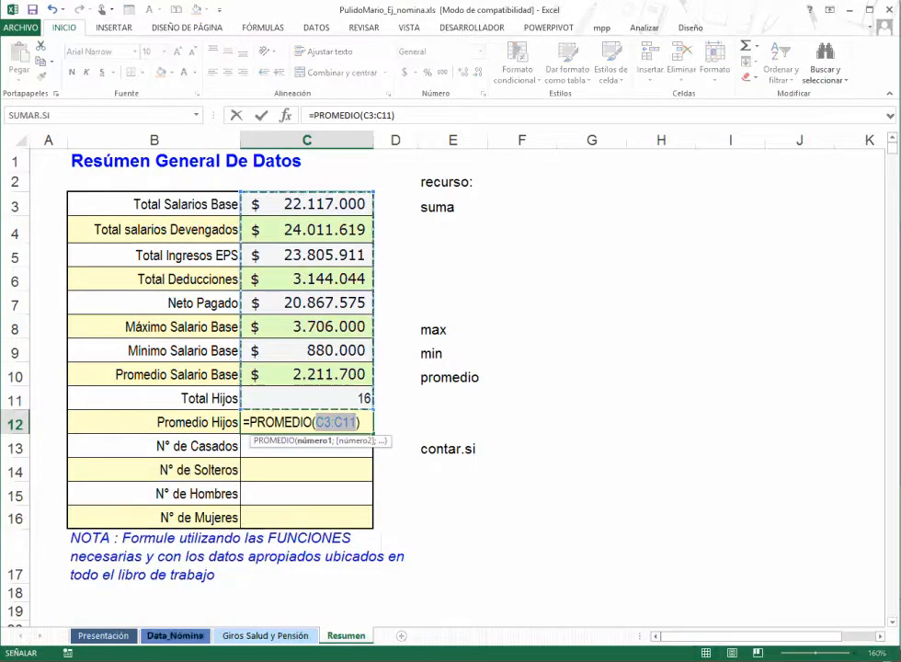
click(174, 635)
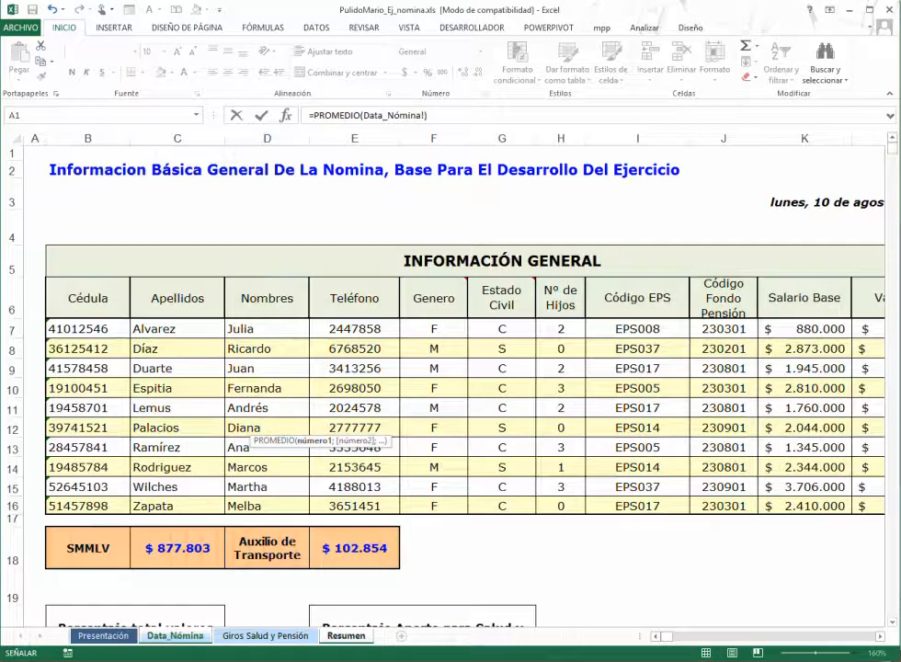
drag(560, 328, 562, 506)
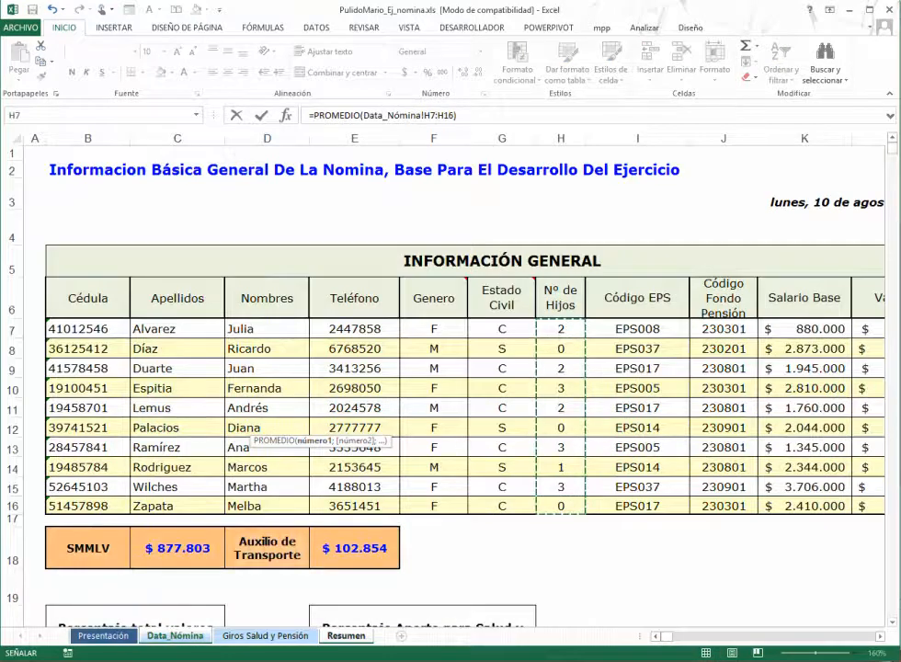
key(Return)
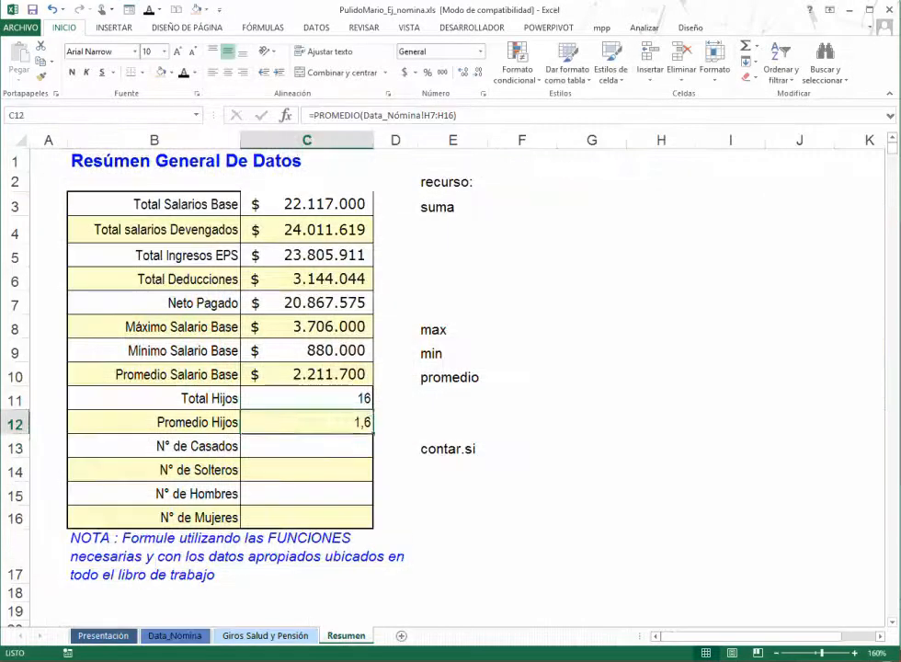
key(Up)
Insert the CONTAR.SI function from the full function list into the Nº de Casados cell C13
key(Down)
key(Down)
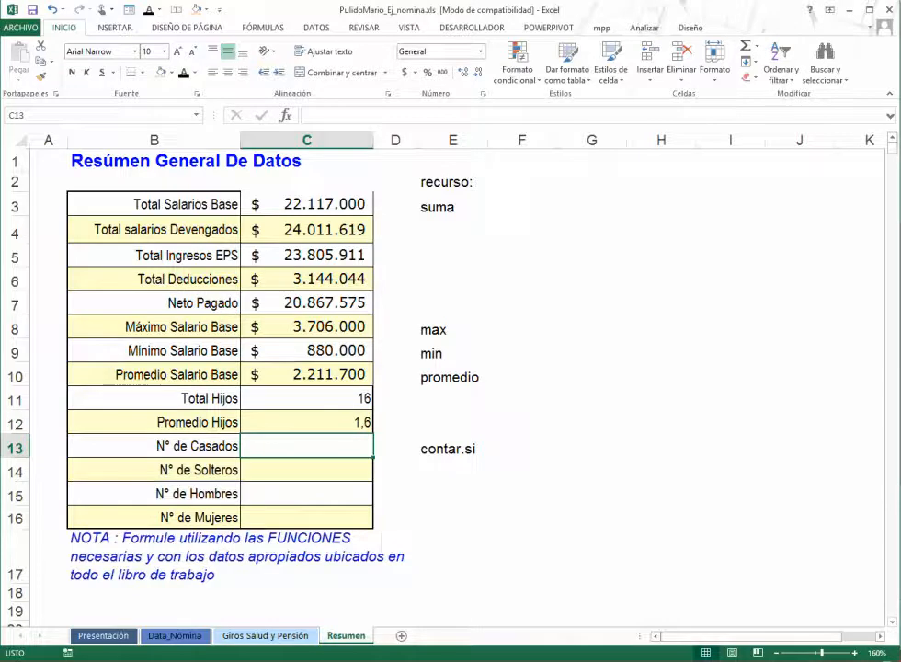
click(285, 115)
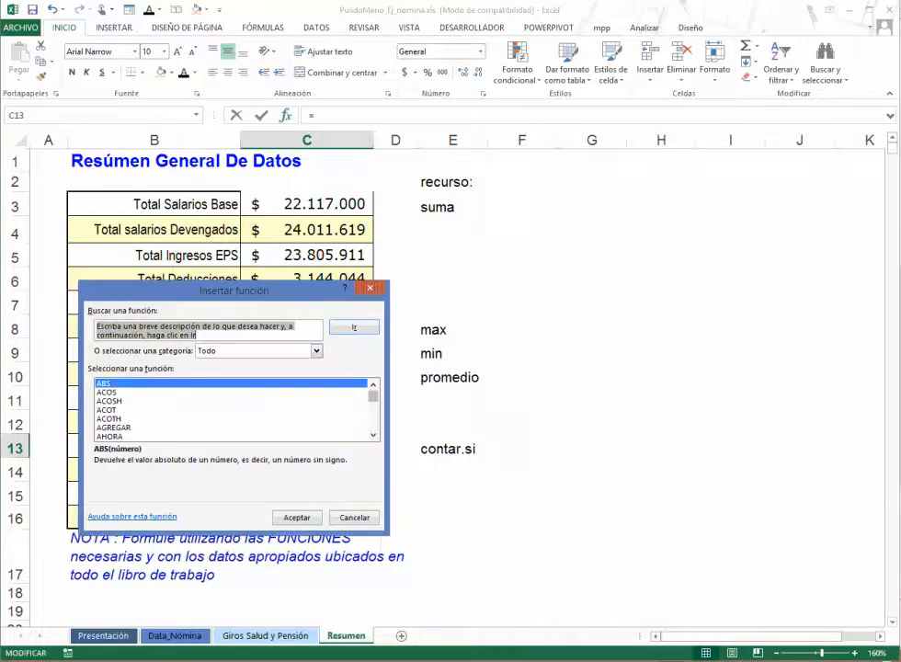
click(316, 350)
click(236, 363)
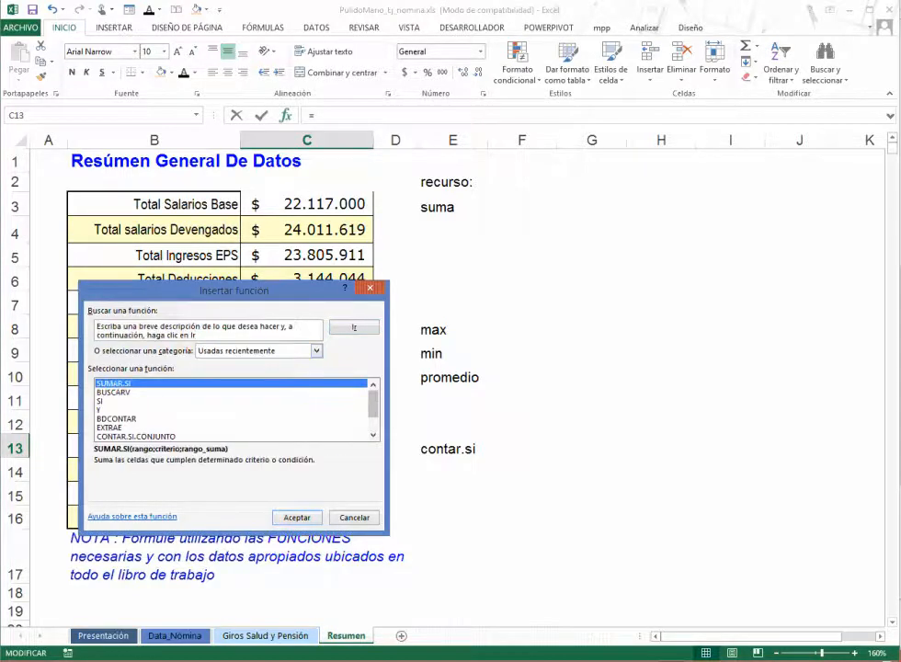
click(116, 420)
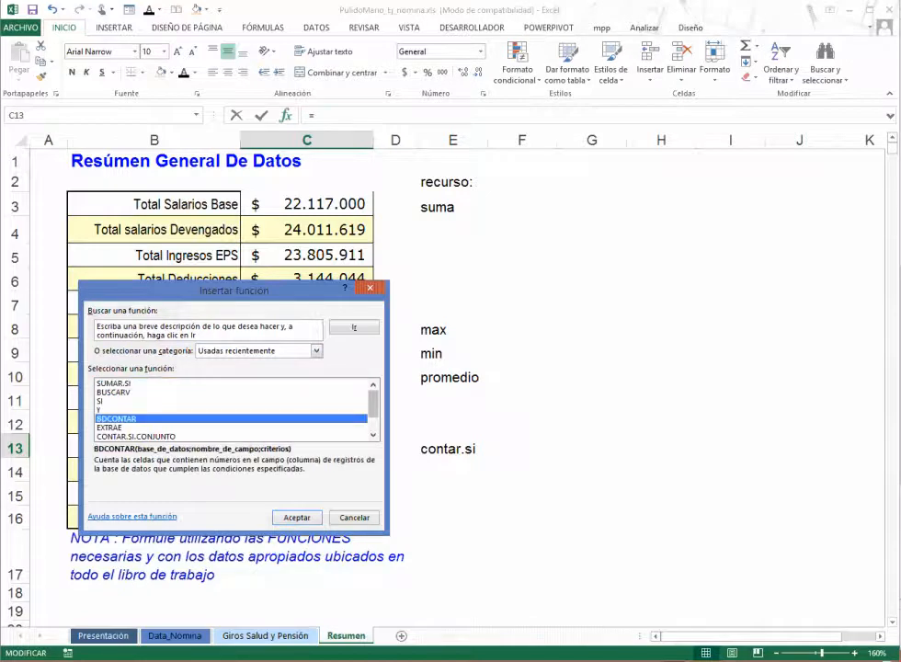
scroll(117, 419, down, 1)
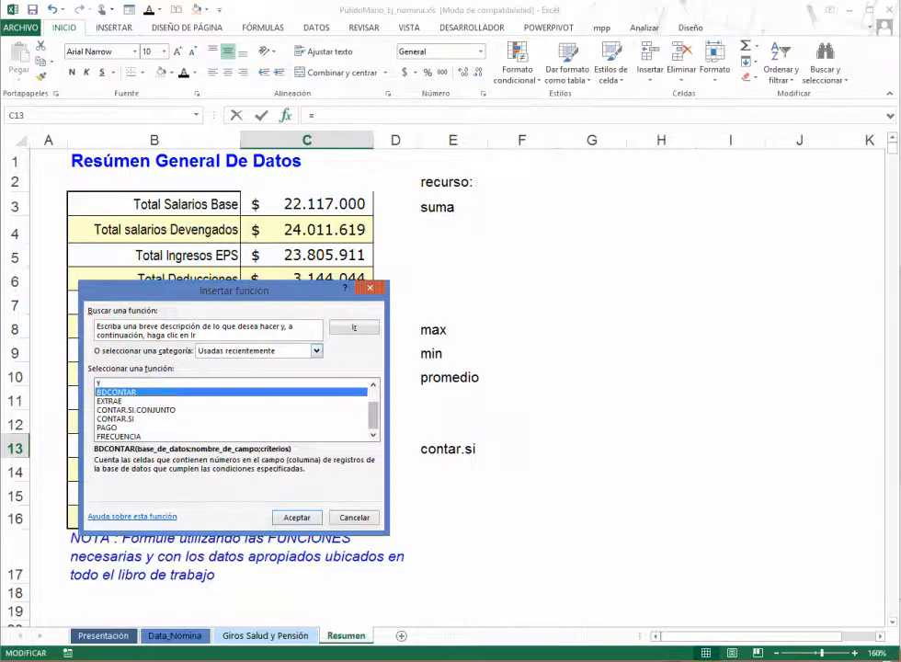
click(257, 350)
click(220, 369)
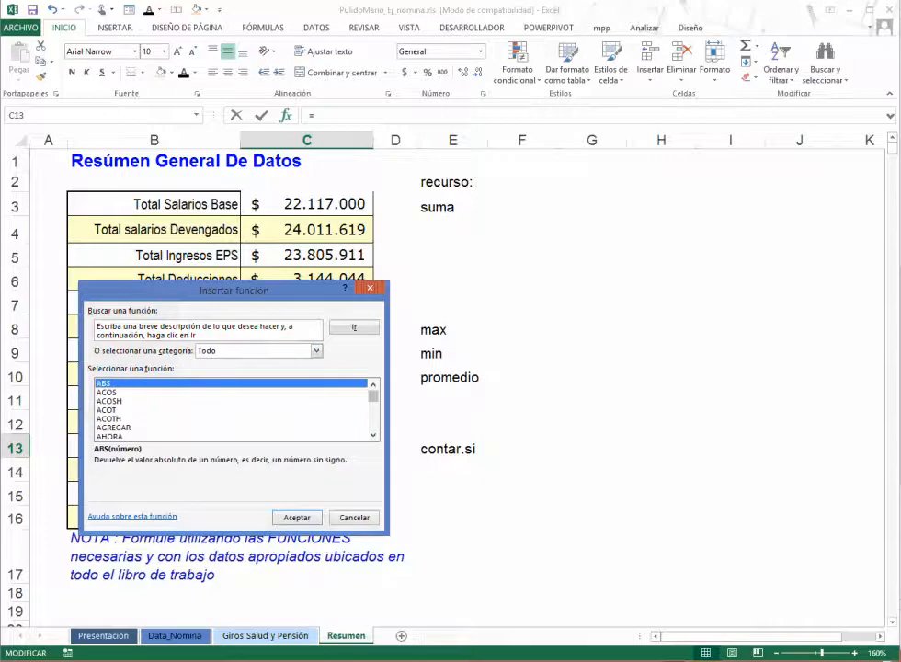
click(147, 419)
key(c)
scroll(147, 418, down, 1)
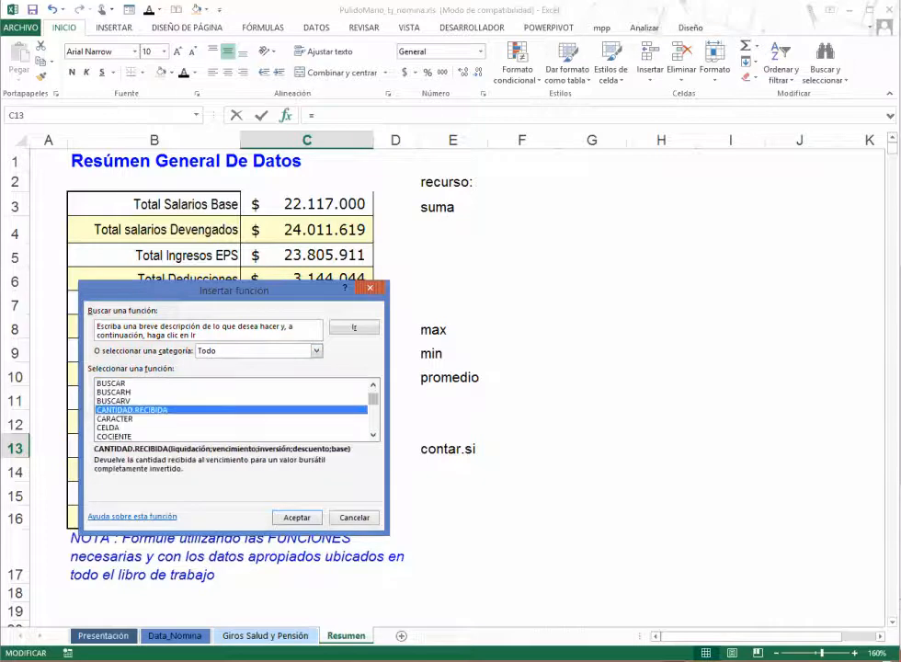
scroll(235, 409, down, 2)
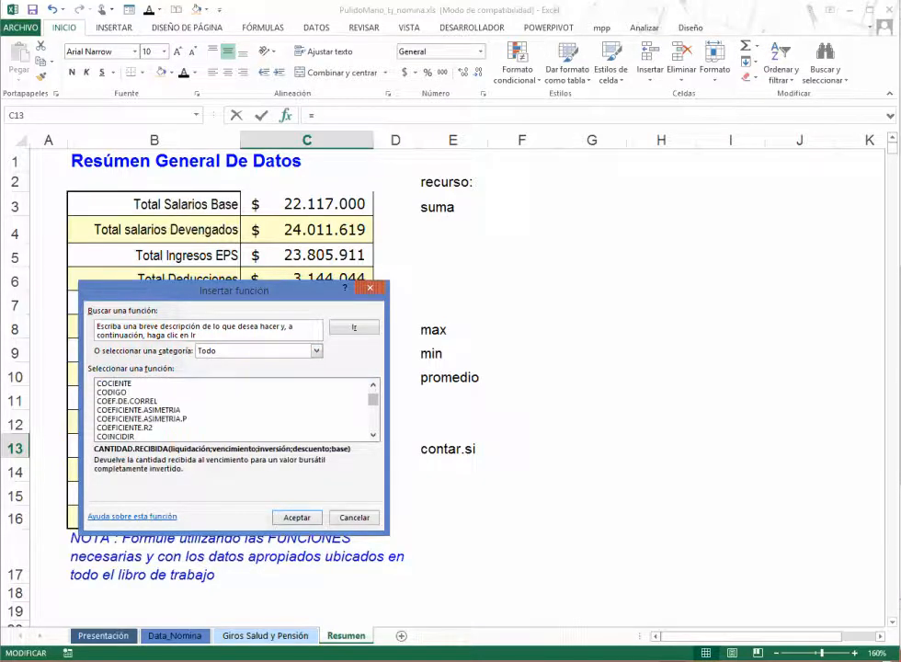
click(374, 435)
click(373, 434)
click(373, 435)
click(373, 435)
click(373, 435)
click(373, 434)
click(373, 435)
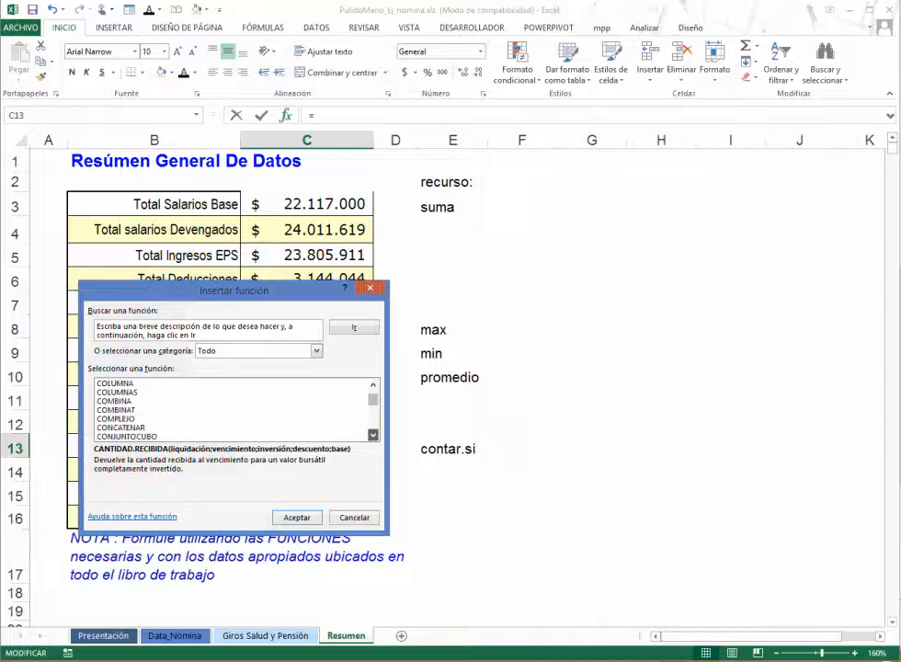
click(373, 435)
click(374, 435)
click(374, 435)
click(373, 435)
click(373, 435)
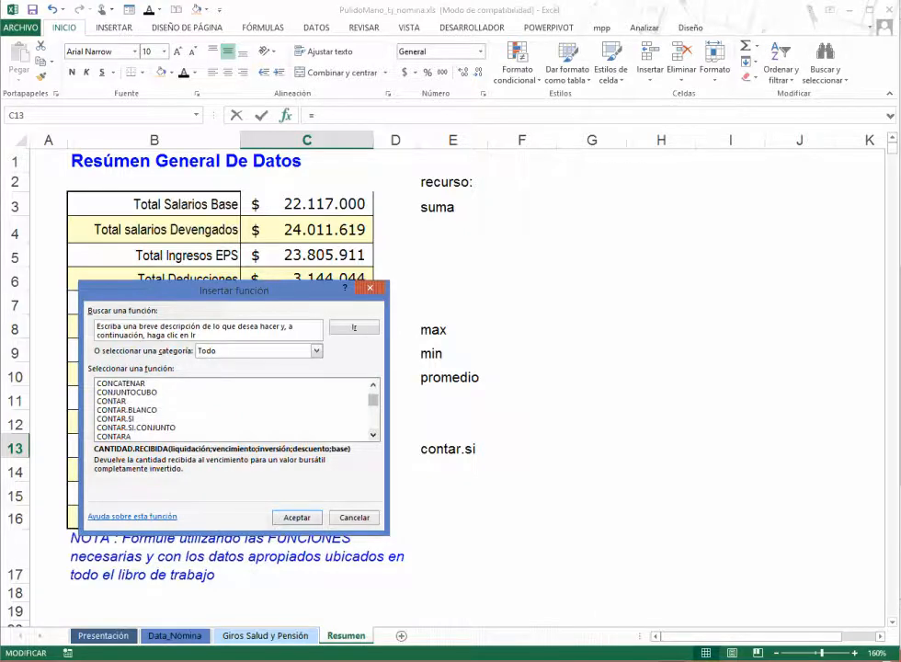
double_click(116, 419)
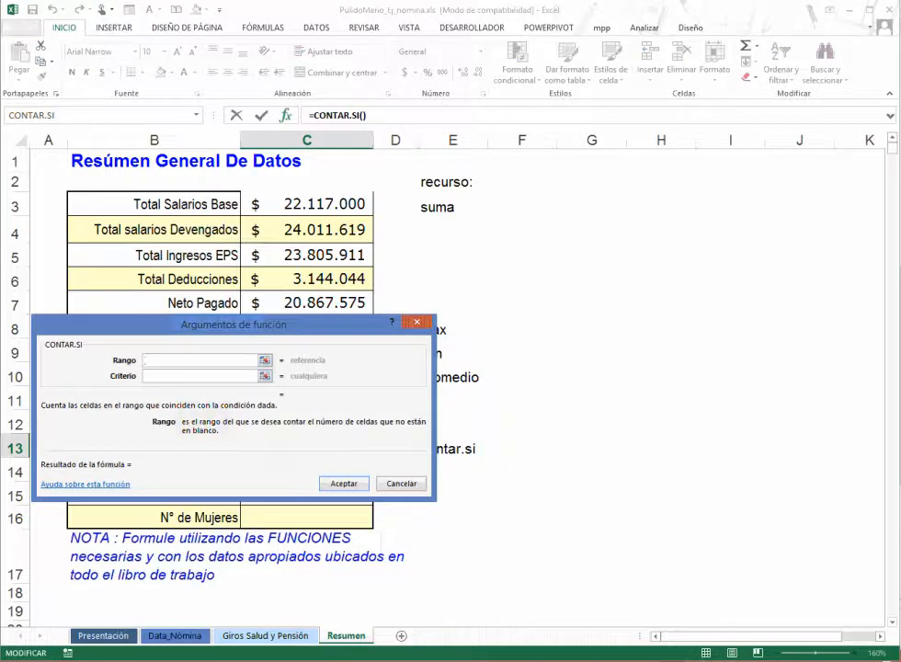
Count the married employees in C13 with the absolute Estado Civil range Data_Nómina!$G$7:$G$16 and the criterion "c", and review the formula
drag(234, 323, 654, 190)
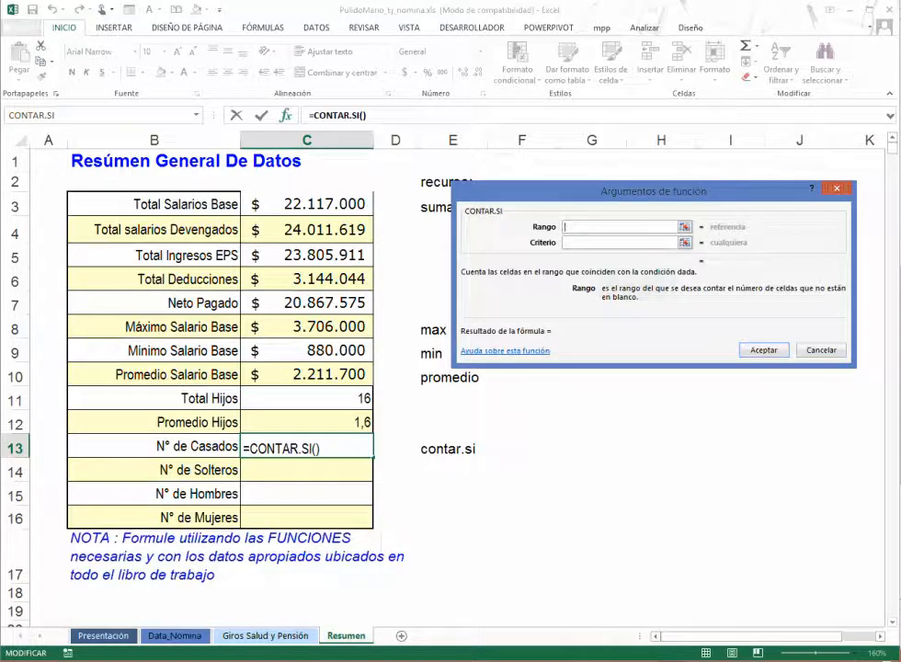
click(174, 636)
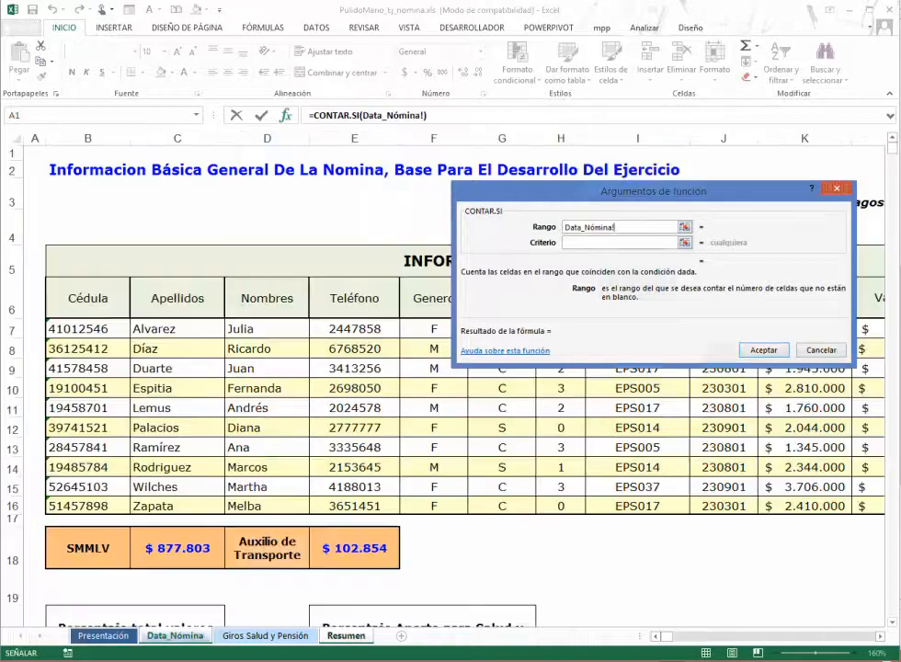
drag(643, 190, 688, 82)
click(501, 328)
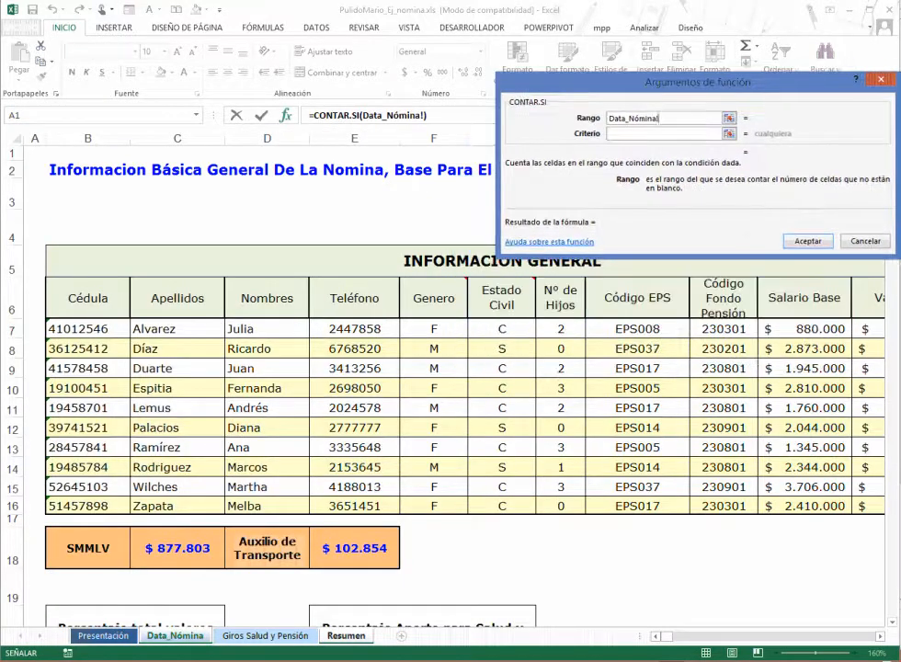
drag(502, 329, 502, 506)
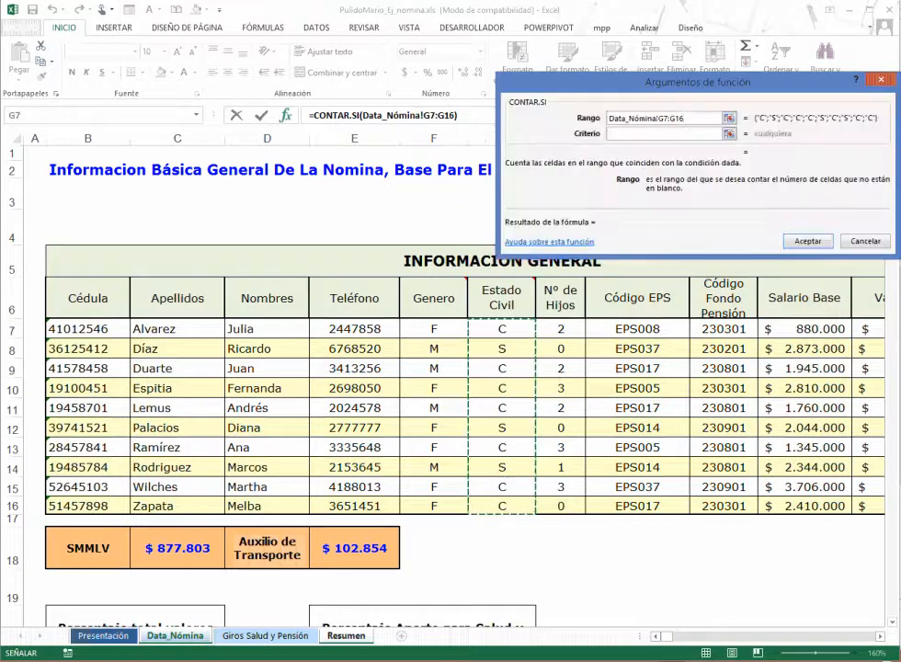
key(F4)
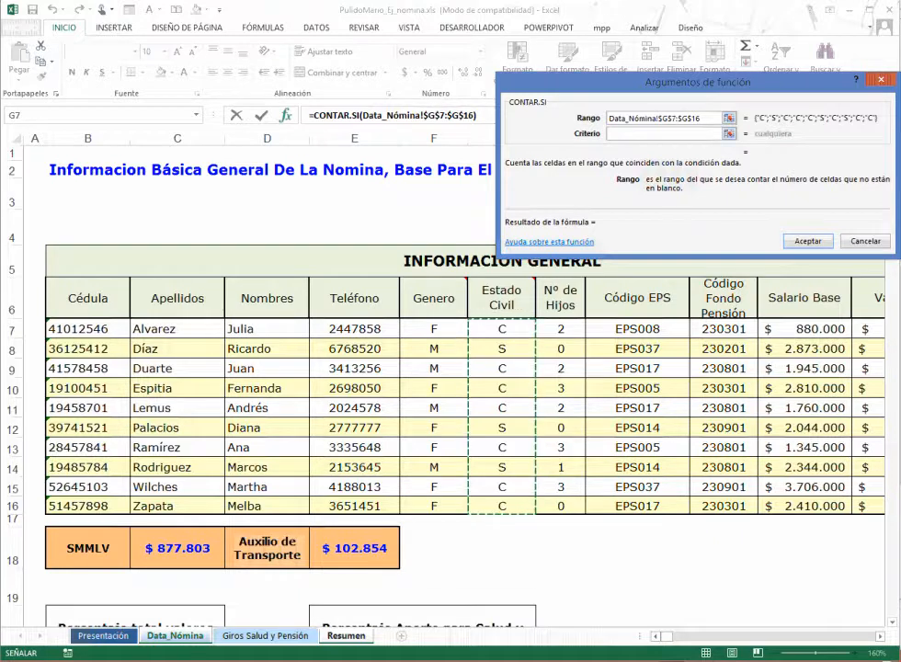
click(661, 134)
text(c)
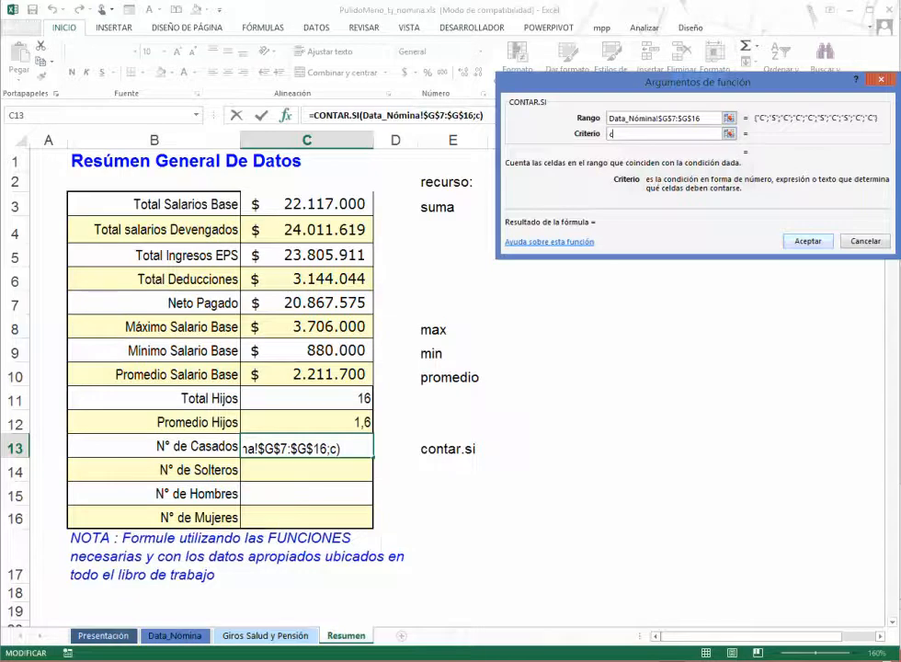
key(Return)
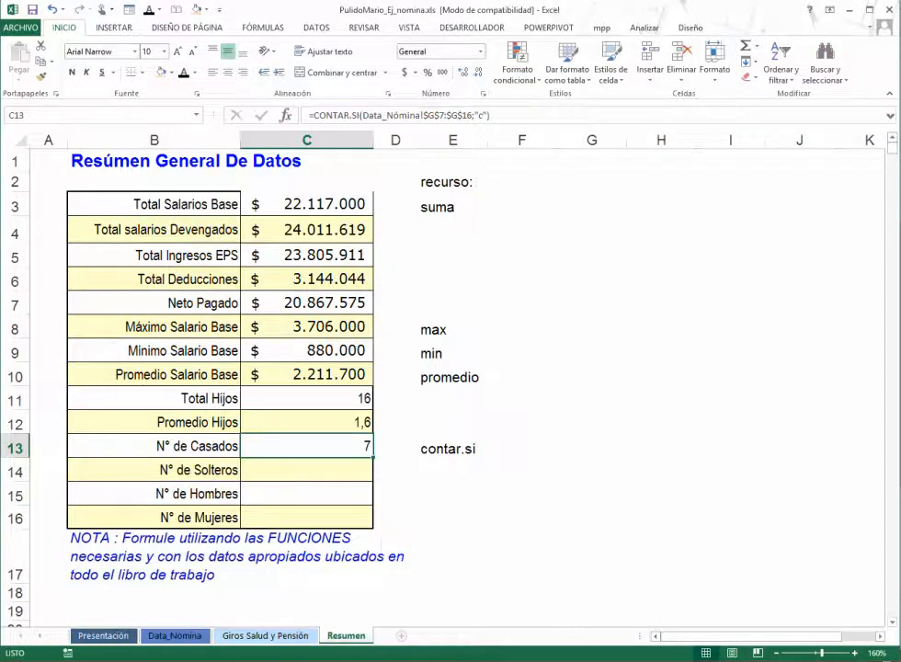
key(F2)
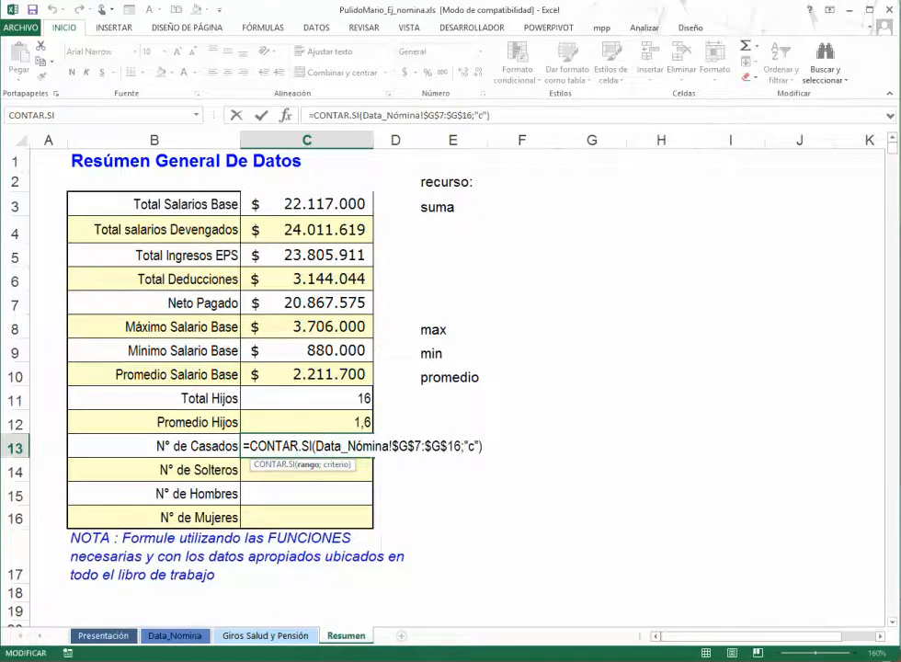
click(466, 446)
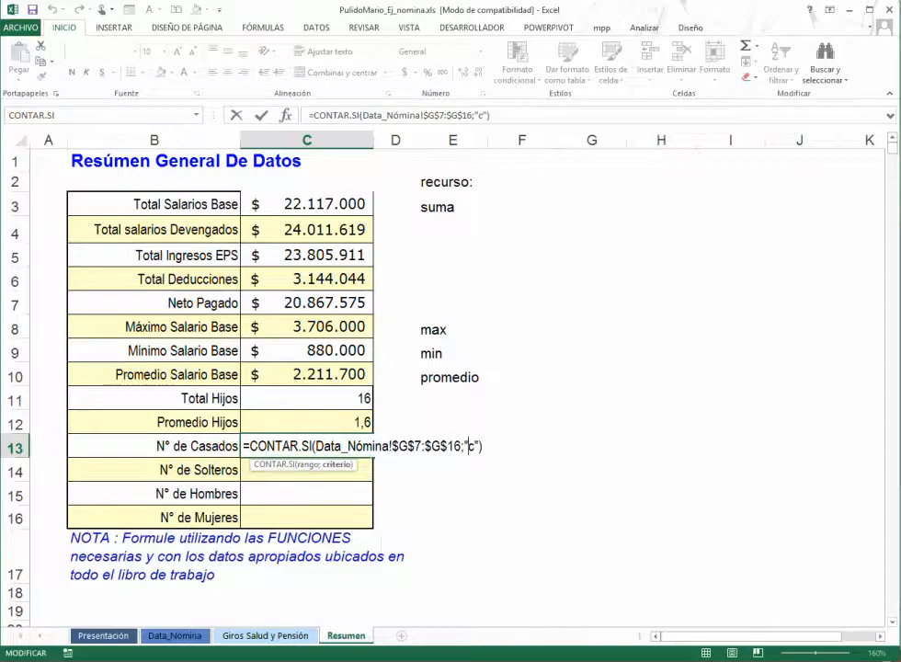
key(ctrl+Return)
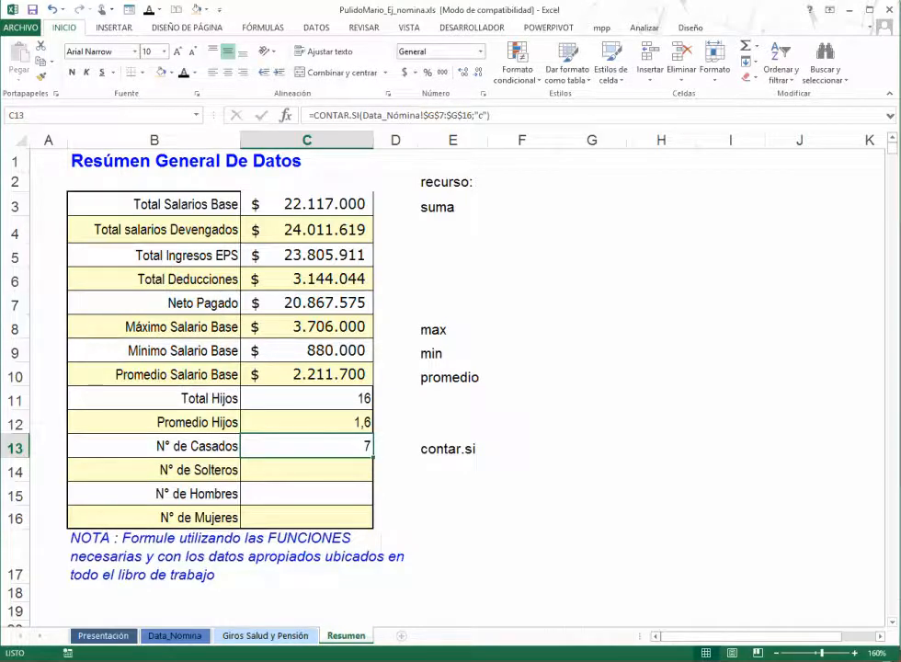
Fill the C13 formula down to the Nº de Solteros cell C14 and change its criterion to "s"
drag(373, 458, 373, 476)
click(307, 470)
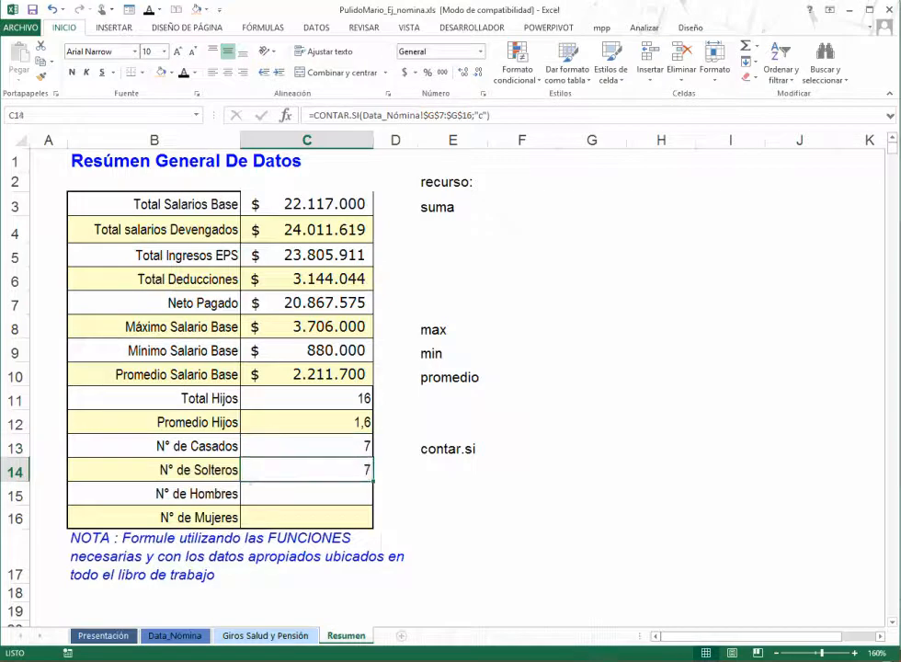
double_click(341, 470)
click(468, 470)
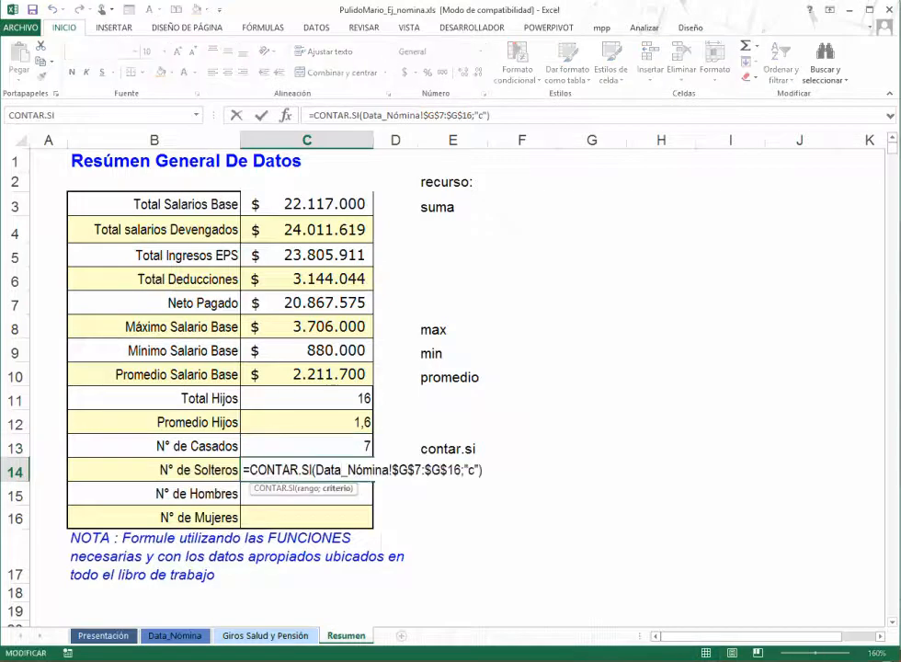
text(s)
key(Delete)
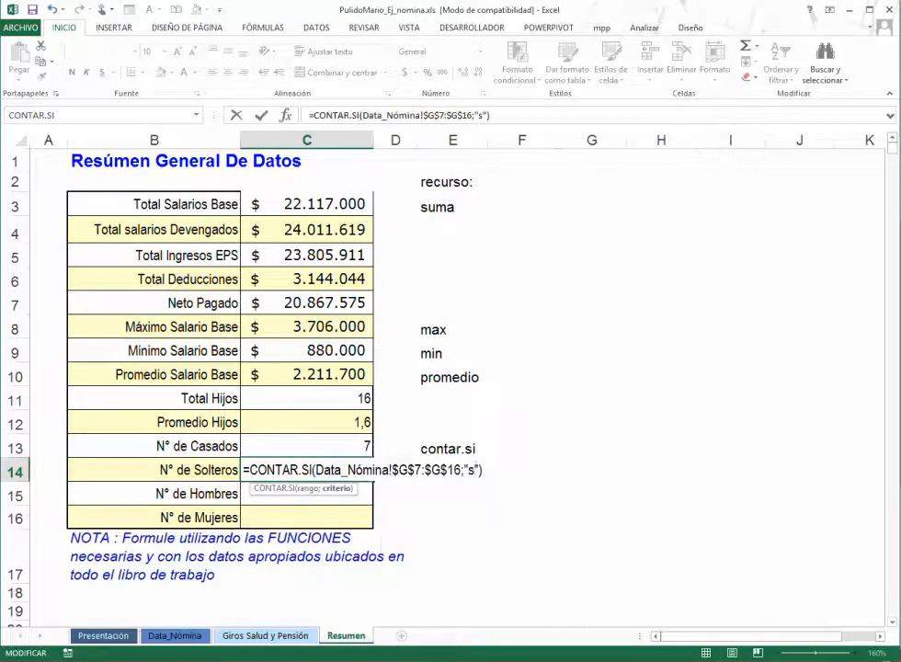
key(Return)
Check the combined total of the Nº de Casados and Nº de Solteros cells C13:C14
key(Up)
key(Up)
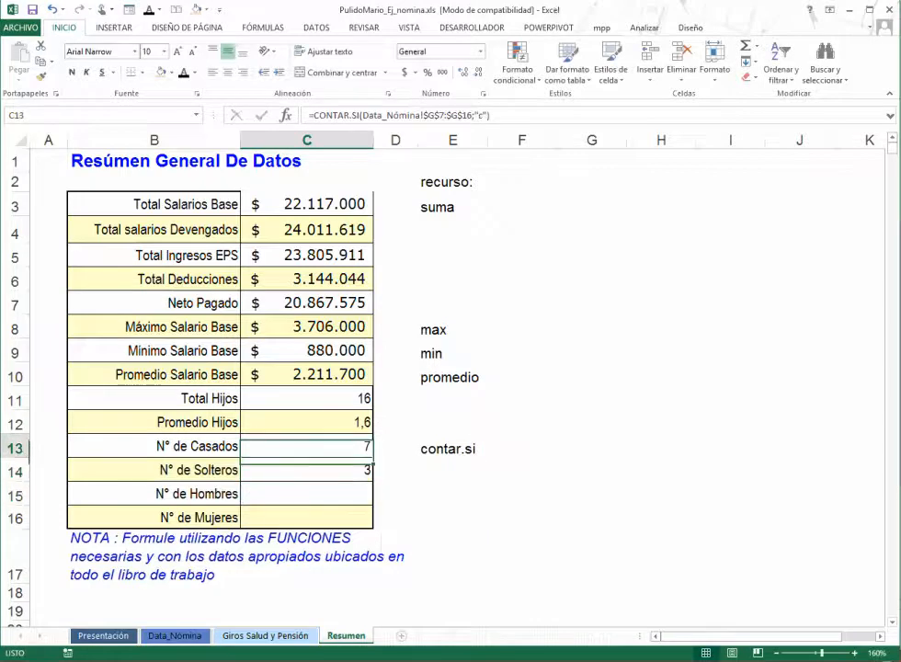
key(shift+Down)
key(Down)
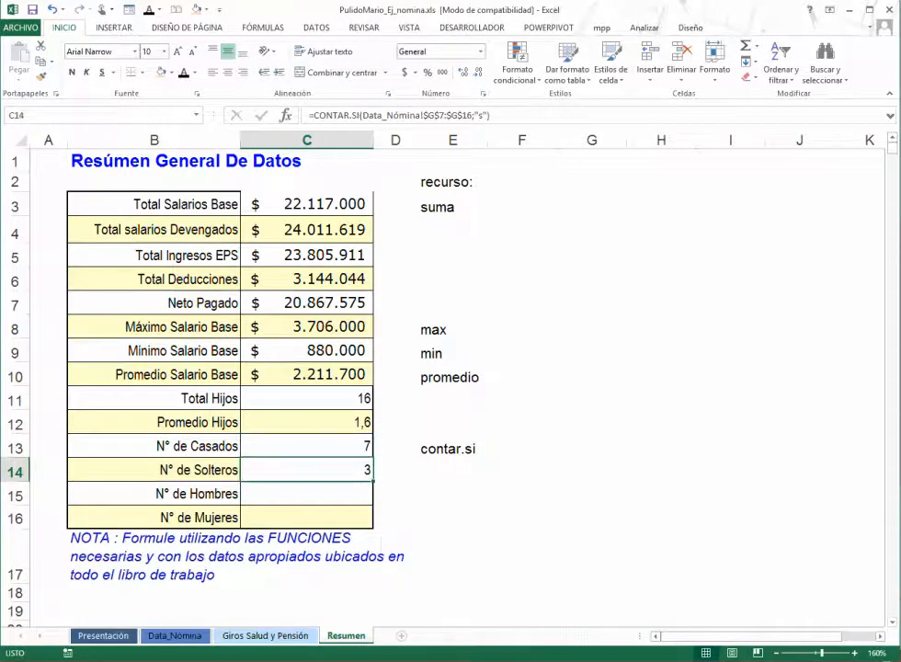
key(Down)
scroll(451, 376, down, 1)
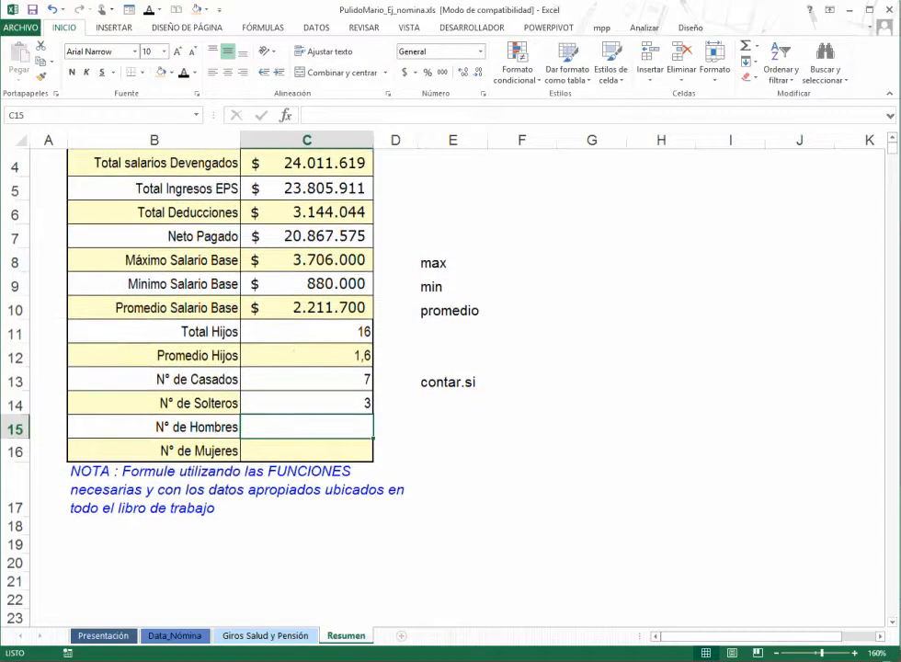
key(Up)
key(Up)
key(shift+Down)
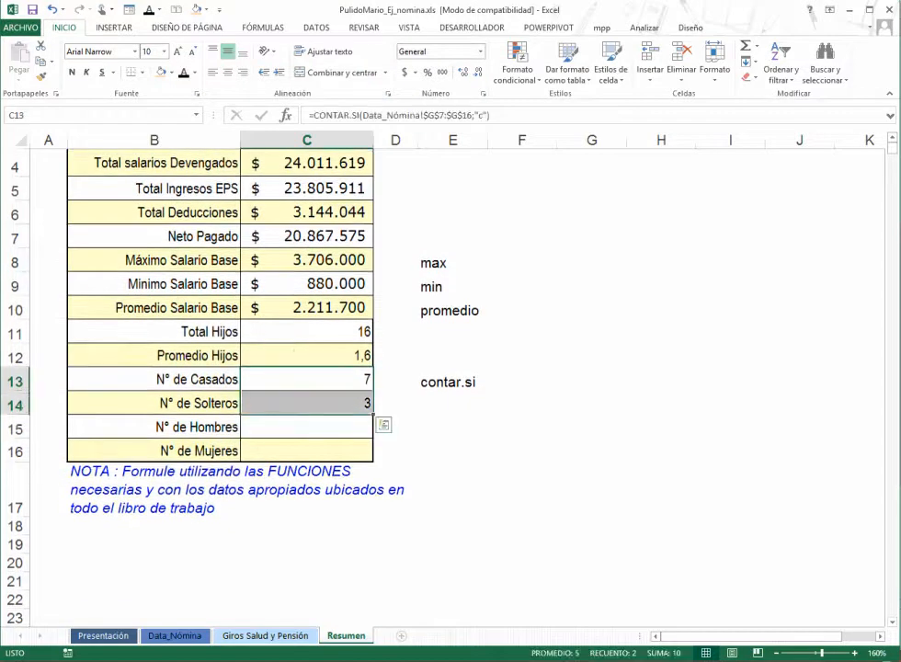
Insert the CONTAR.SI function from the recently used functions into the Nº de Hombres cell C15
key(Down)
key(Down)
key(shift+Down)
key(shift+Up)
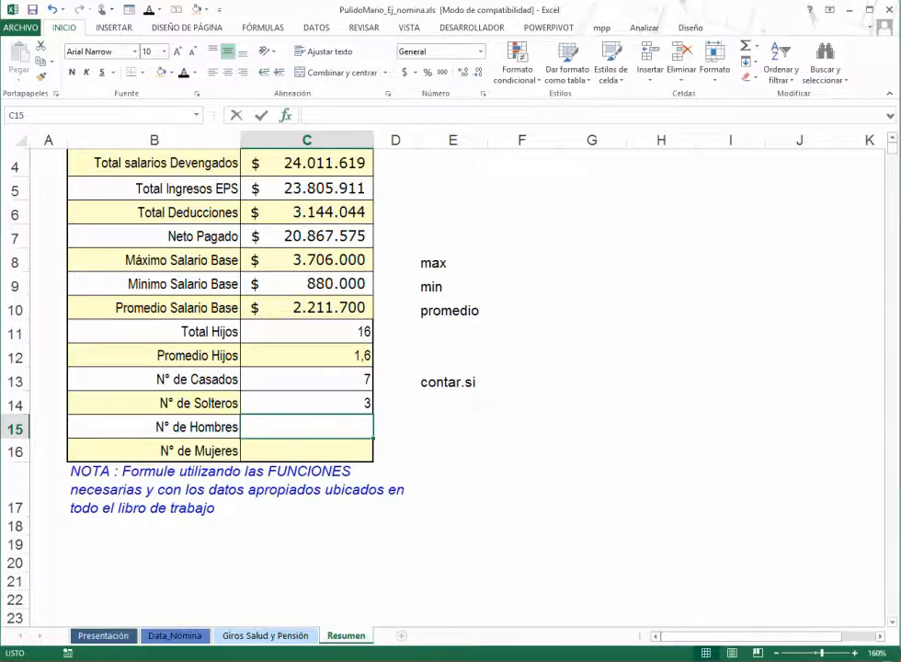
key(shift+F3)
key(Tab)
key(alt+Down)
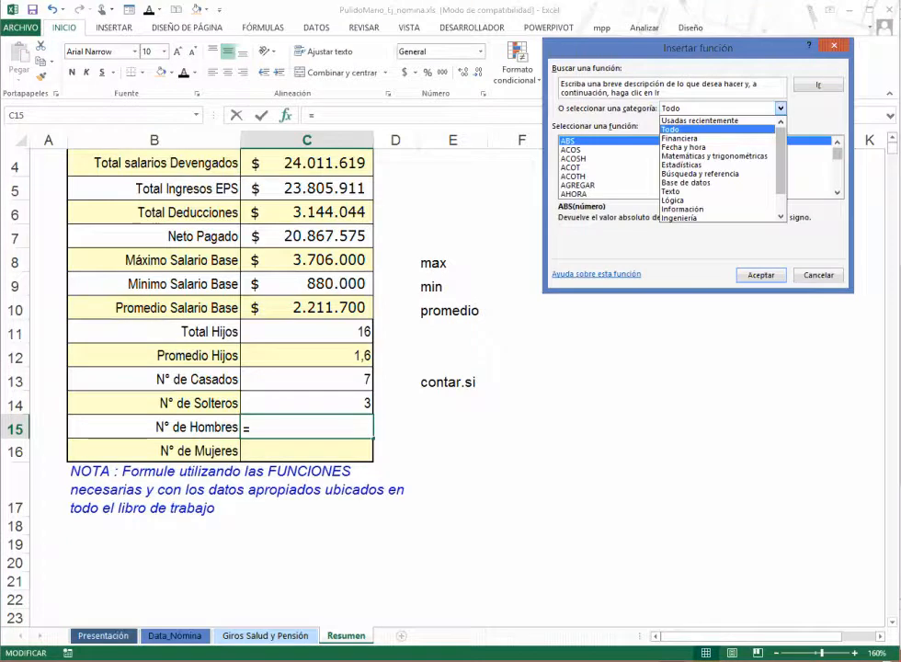
key(Return)
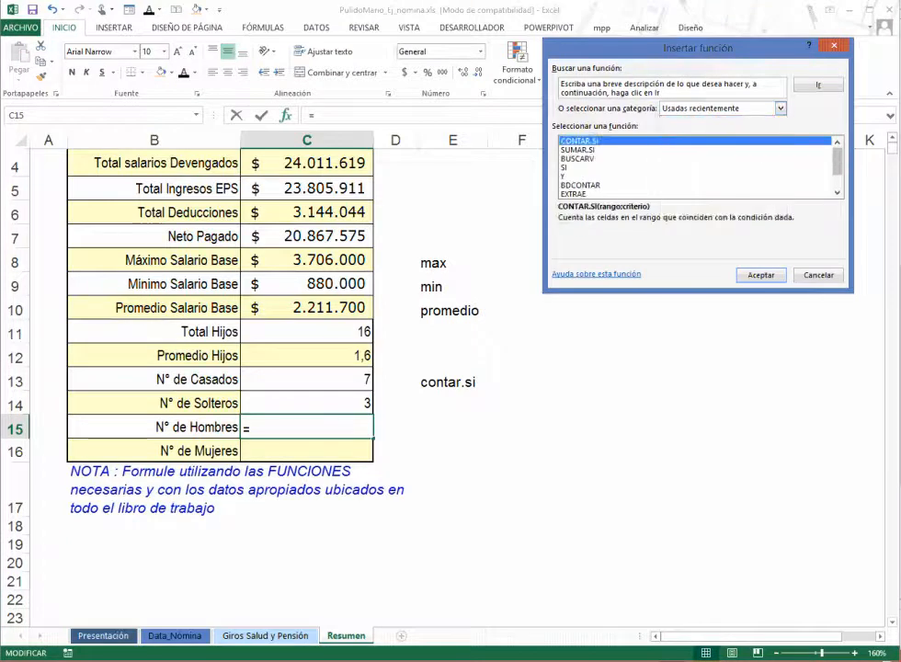
key(Return)
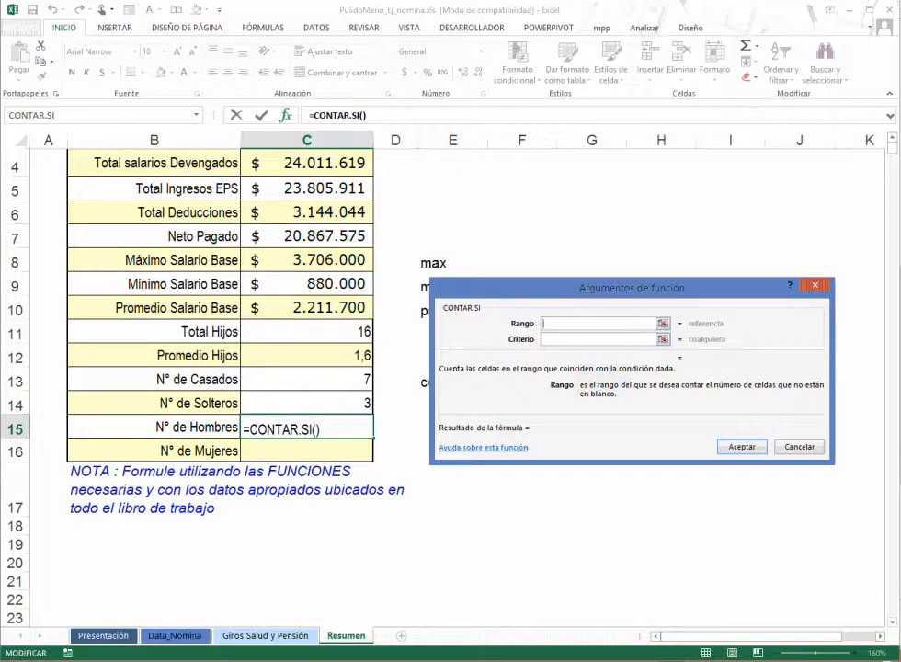
Count the men in C15 with the absolute Genero range Data_Nómina!$F$7:$F$16 and the criterion "m"
click(174, 635)
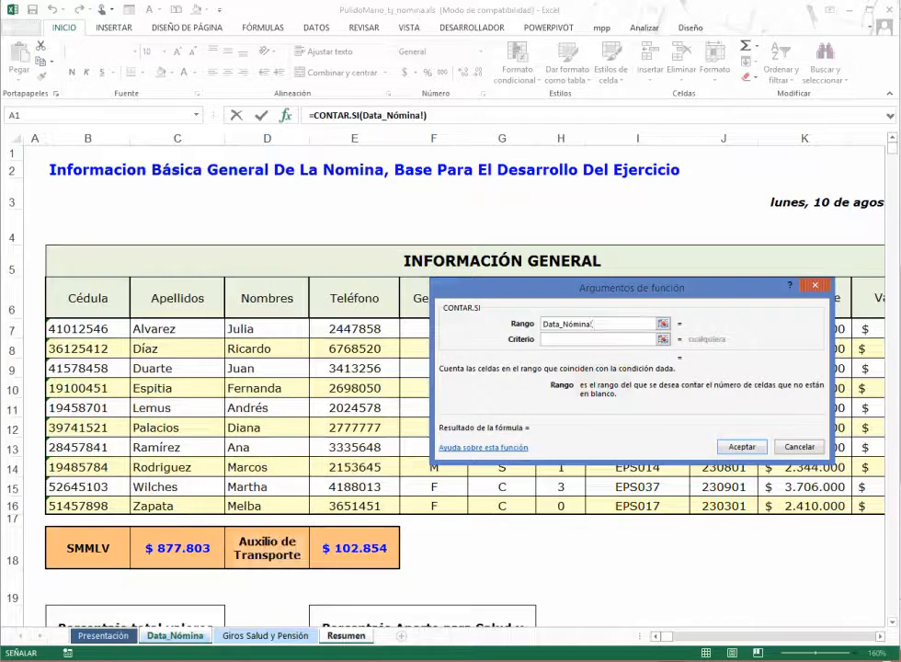
drag(433, 329, 433, 506)
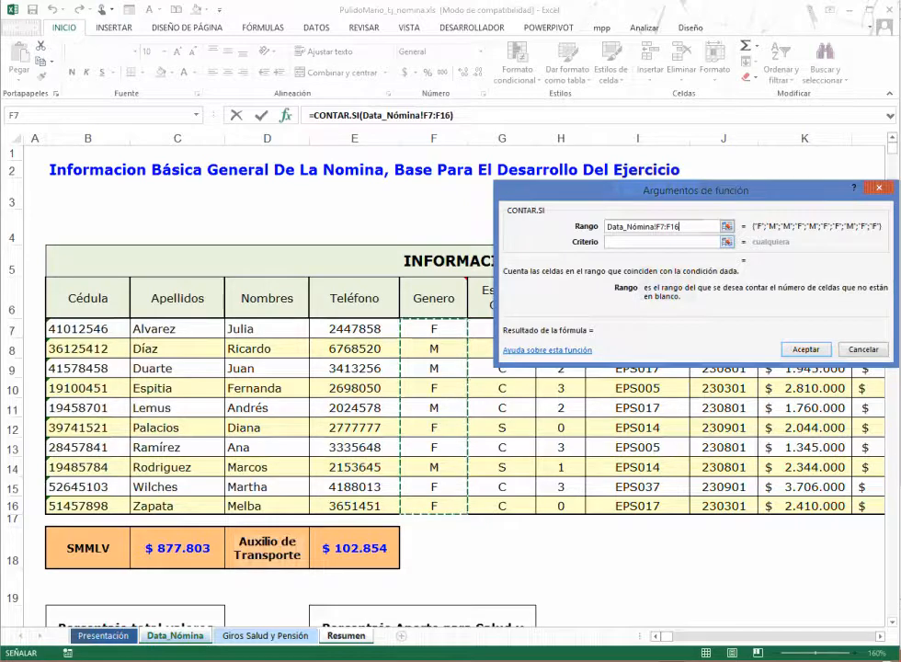
key(F4)
key(Tab)
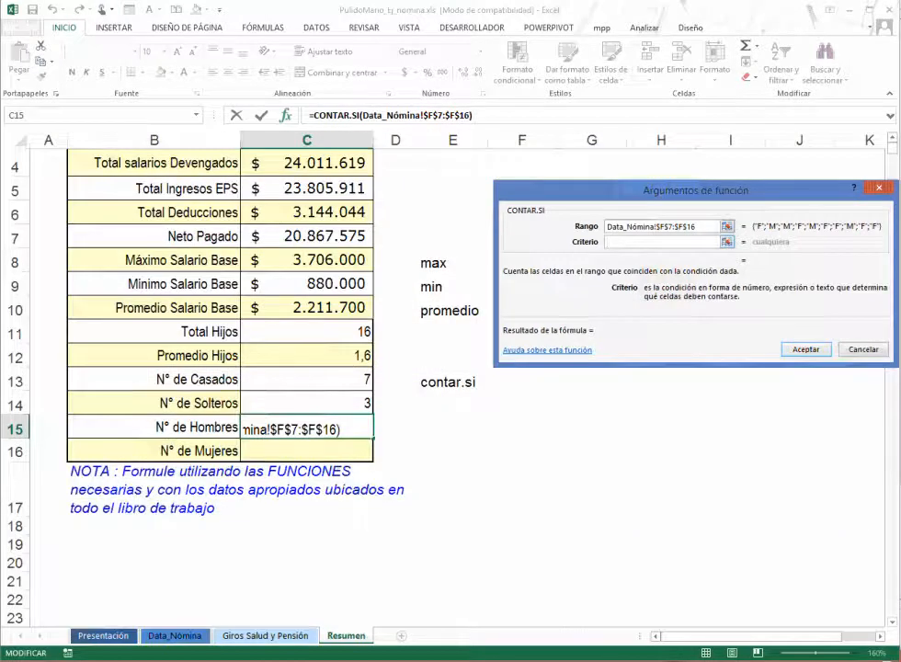
text(m)
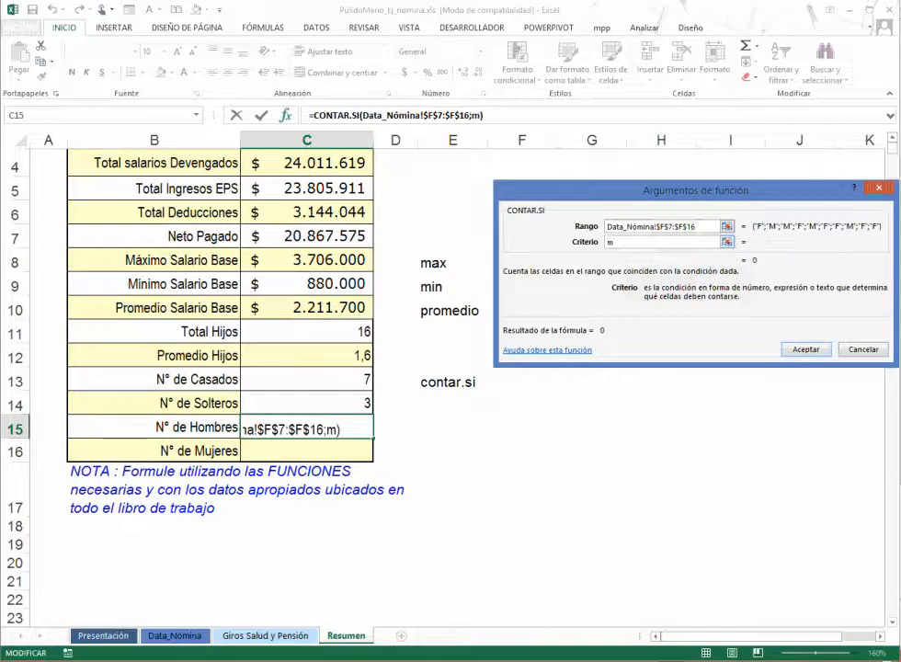
key(Return)
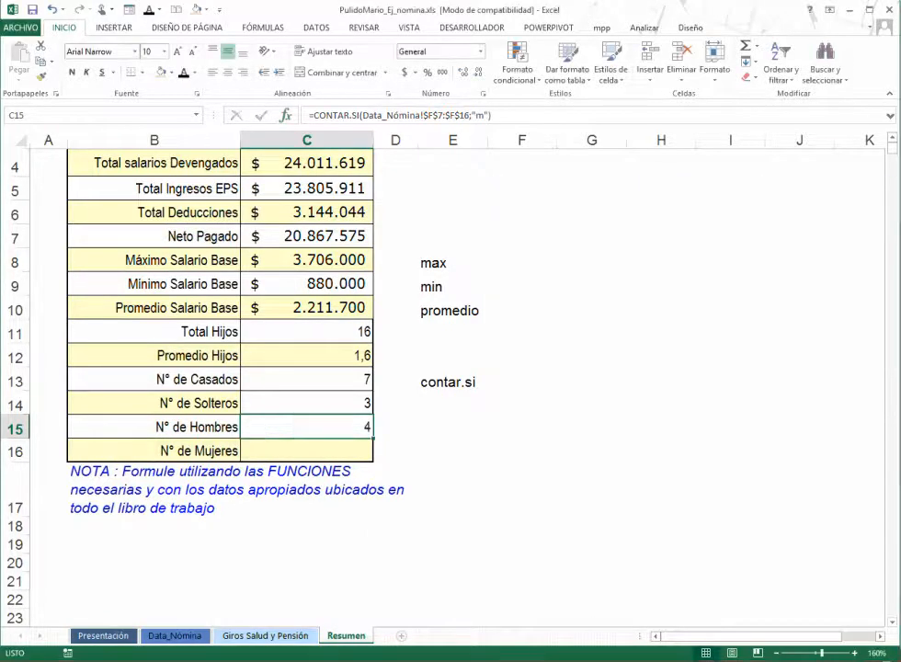
Review the range and criterion arguments of the CONTAR.SI formula in the Nº de Hombres cell C15
key(F2)
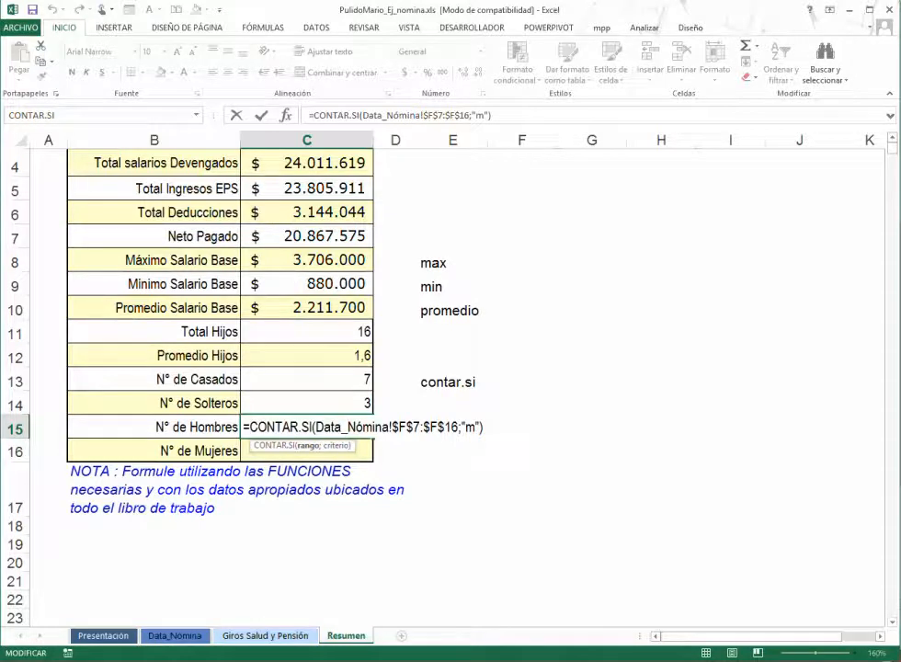
click(285, 115)
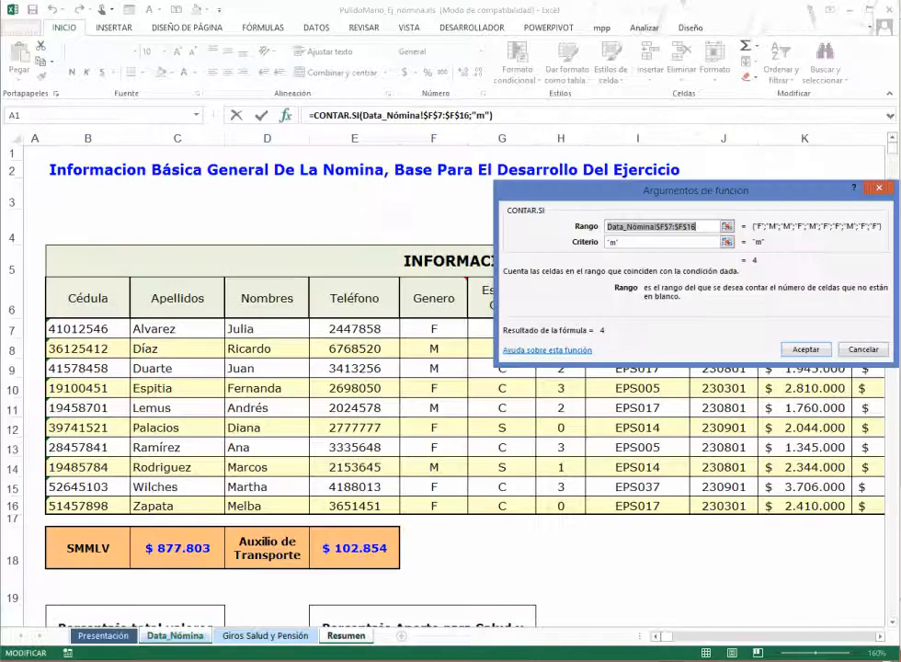
click(660, 242)
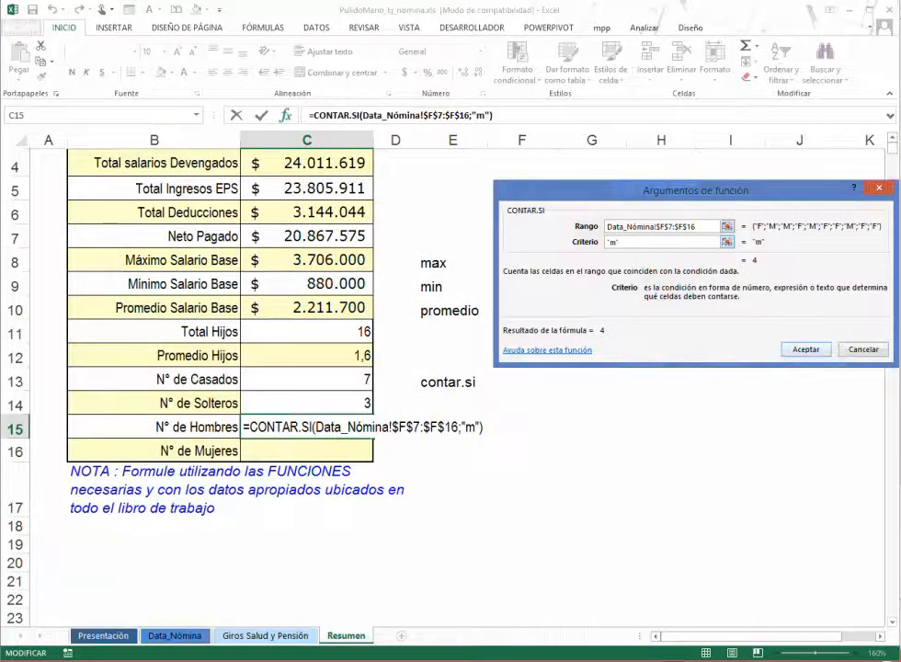
key(Return)
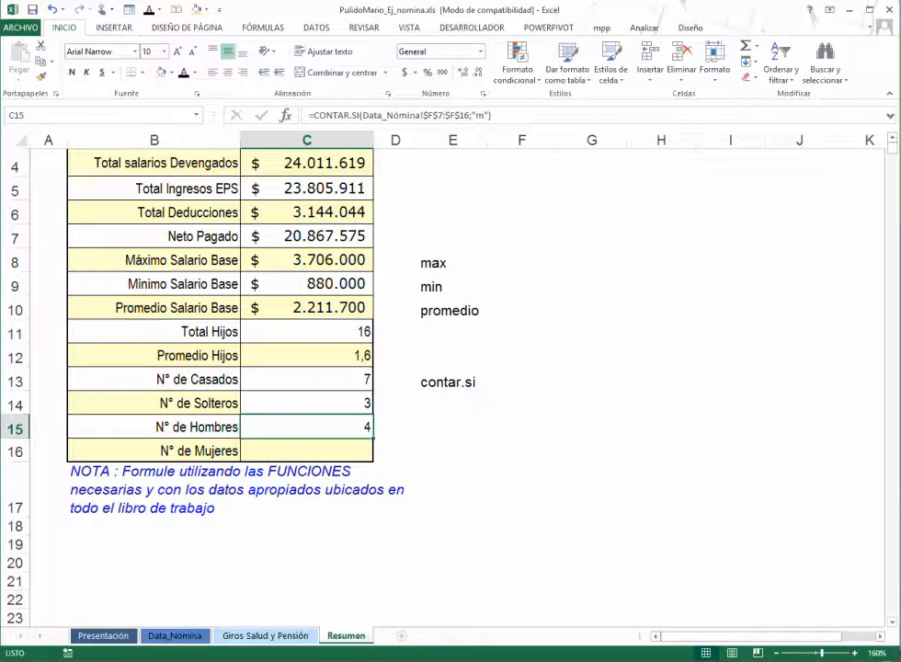
double_click(335, 427)
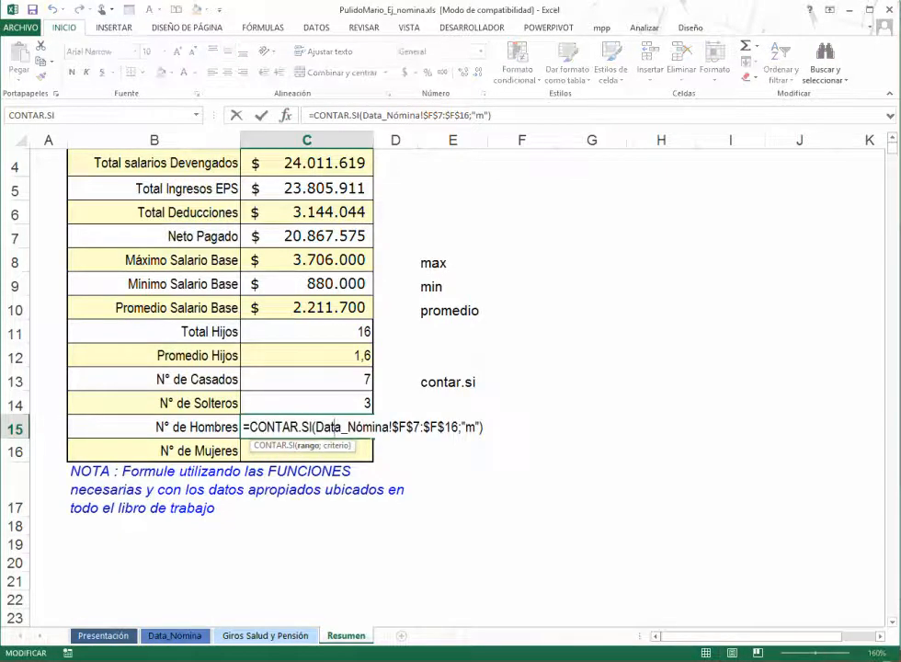
key(Escape)
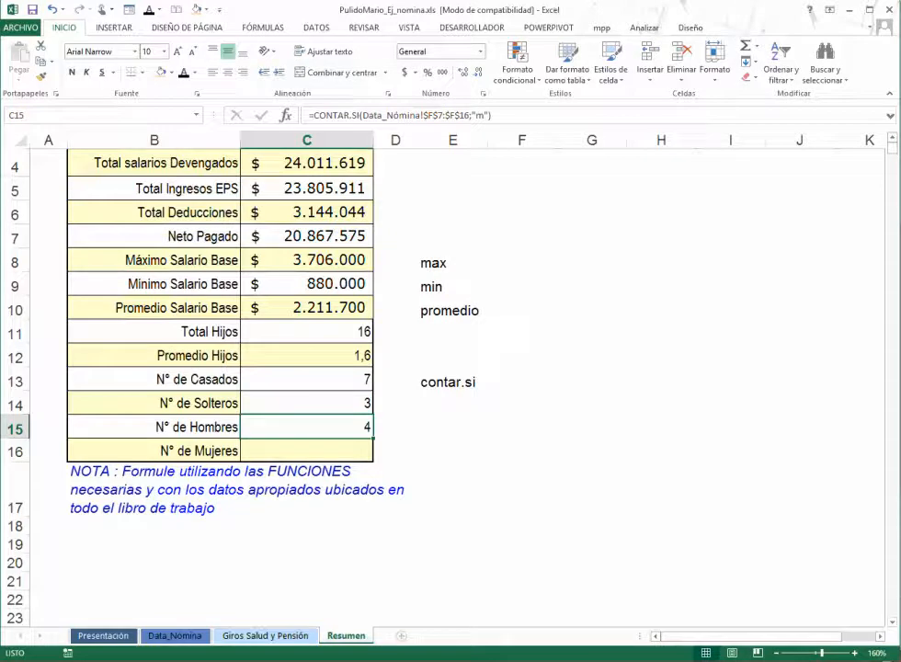
Fill the C15 formula down to the Nº de Mujeres cell C16 and change its criterion to "f"
drag(372, 438, 371, 452)
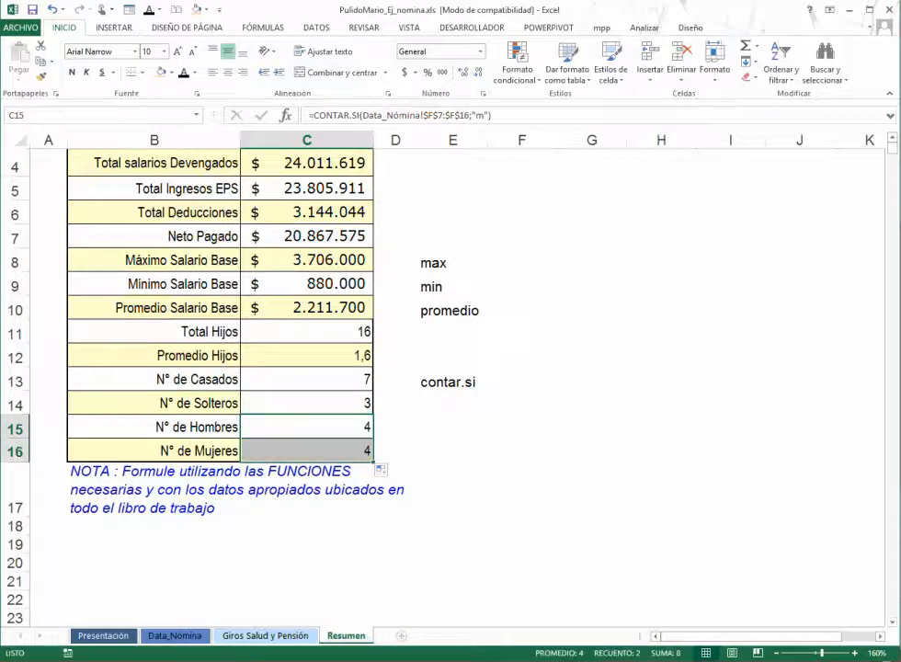
double_click(465, 451)
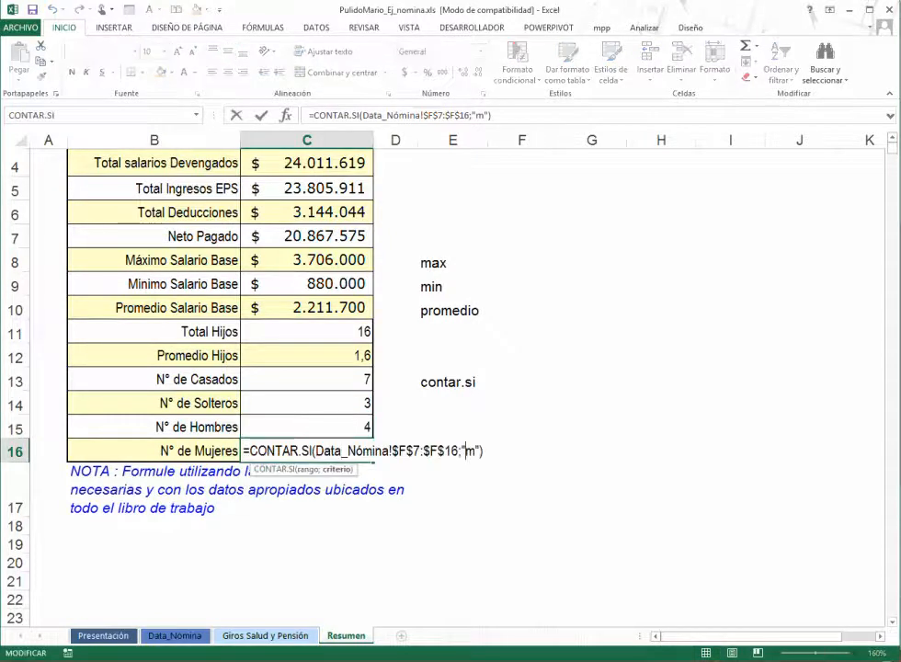
key(Delete)
text(f)
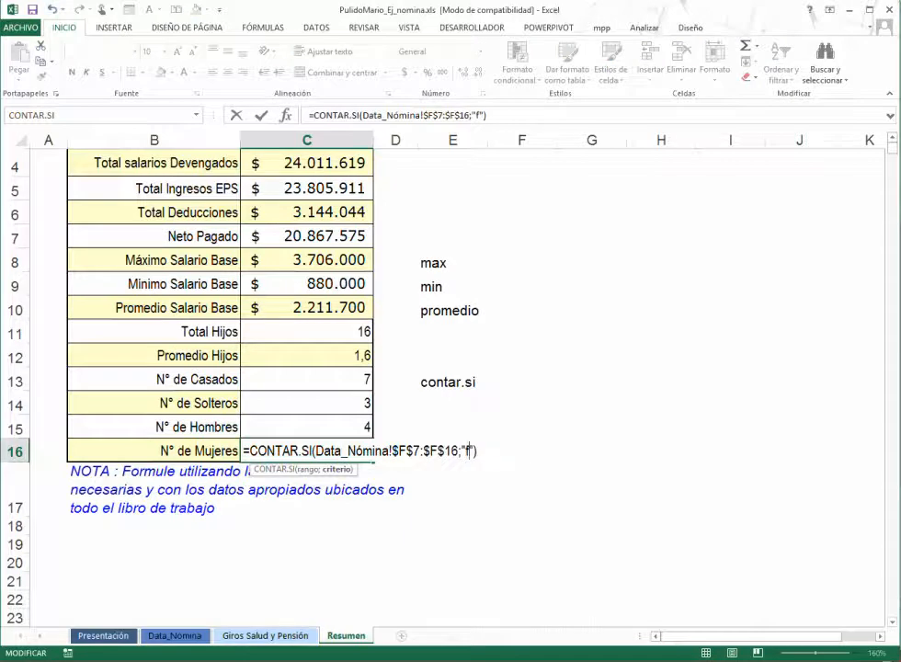
key(Return)
key(Up)
scroll(450, 386, up, 1)
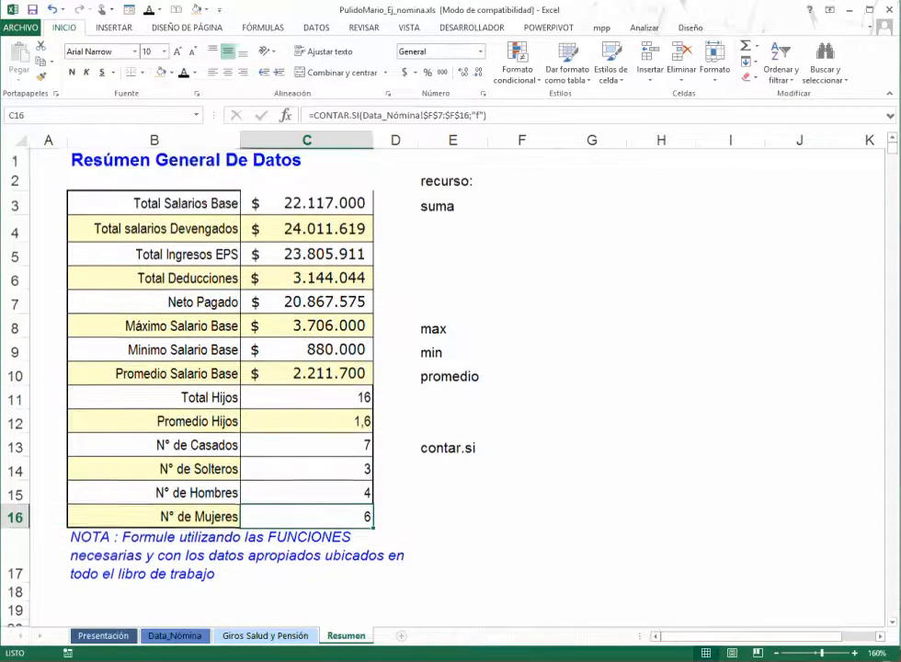